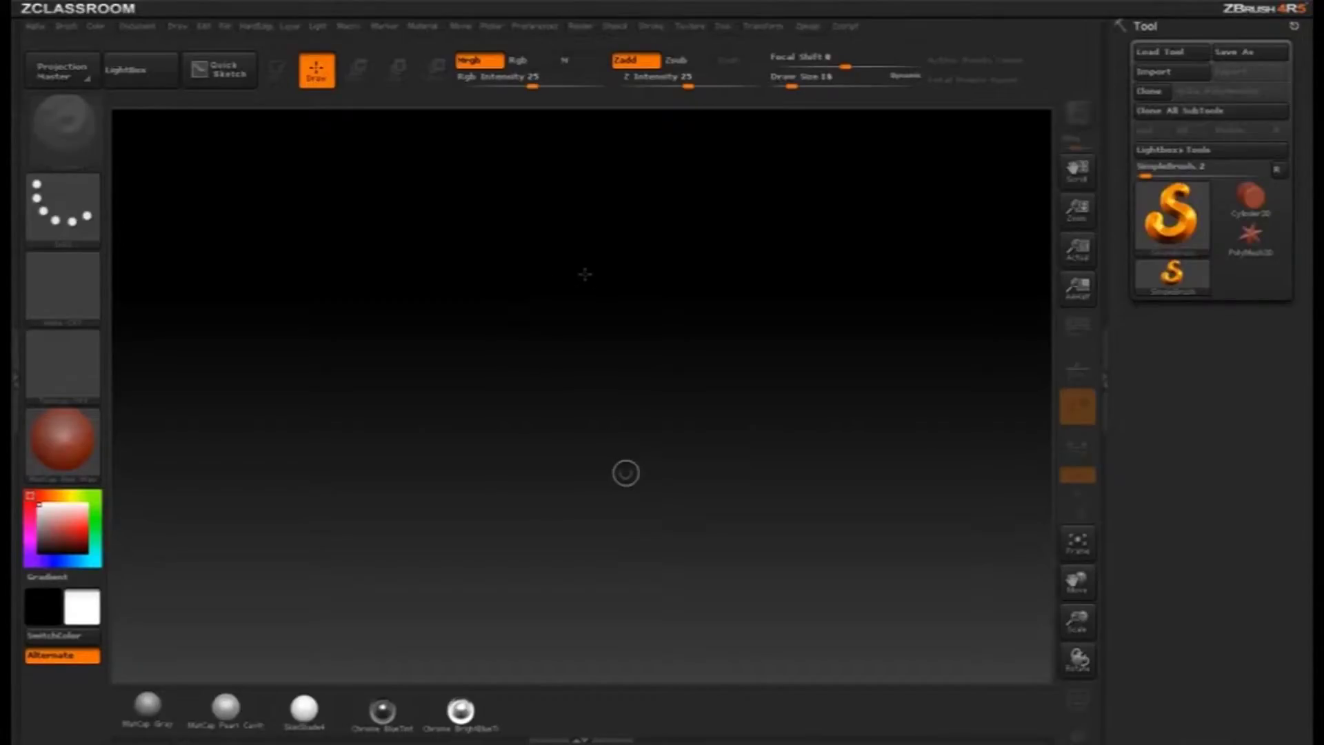
Step: Place a Sphere3D on the empty canvas and put it into Edit mode
key("comma")
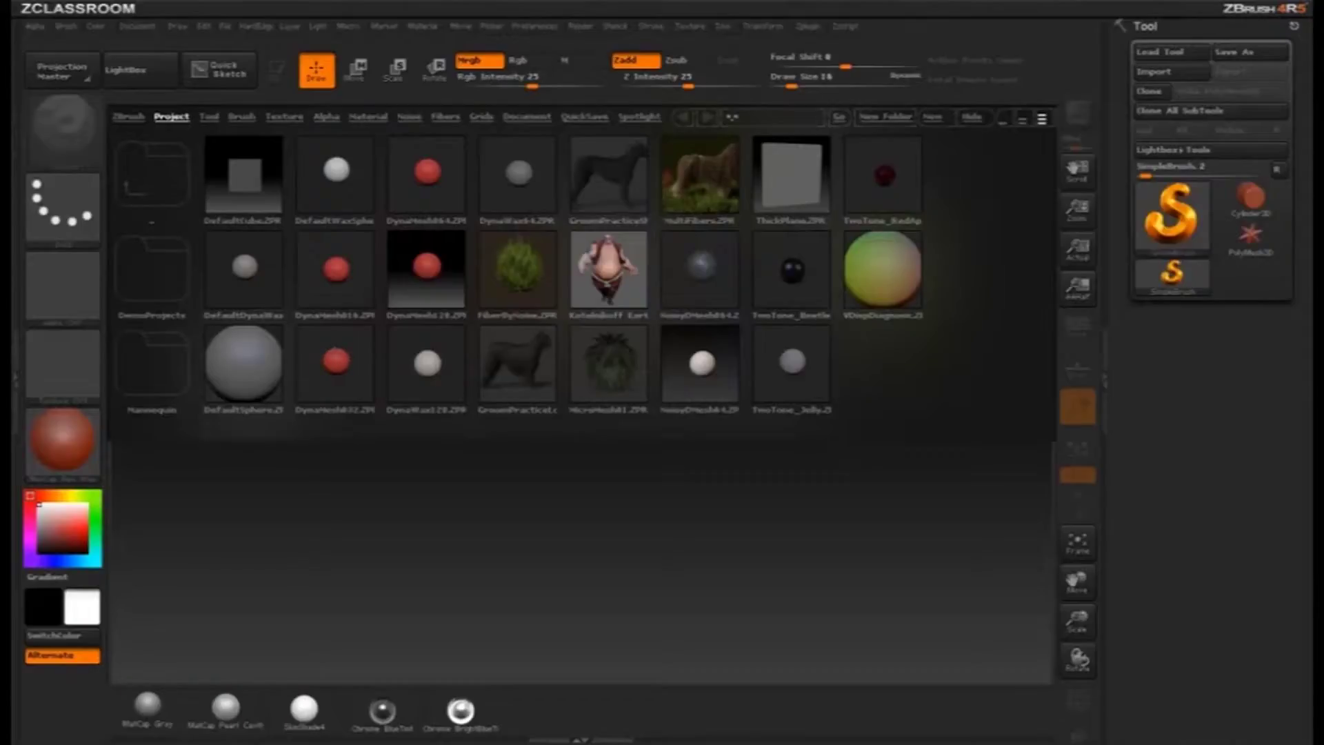
key("comma")
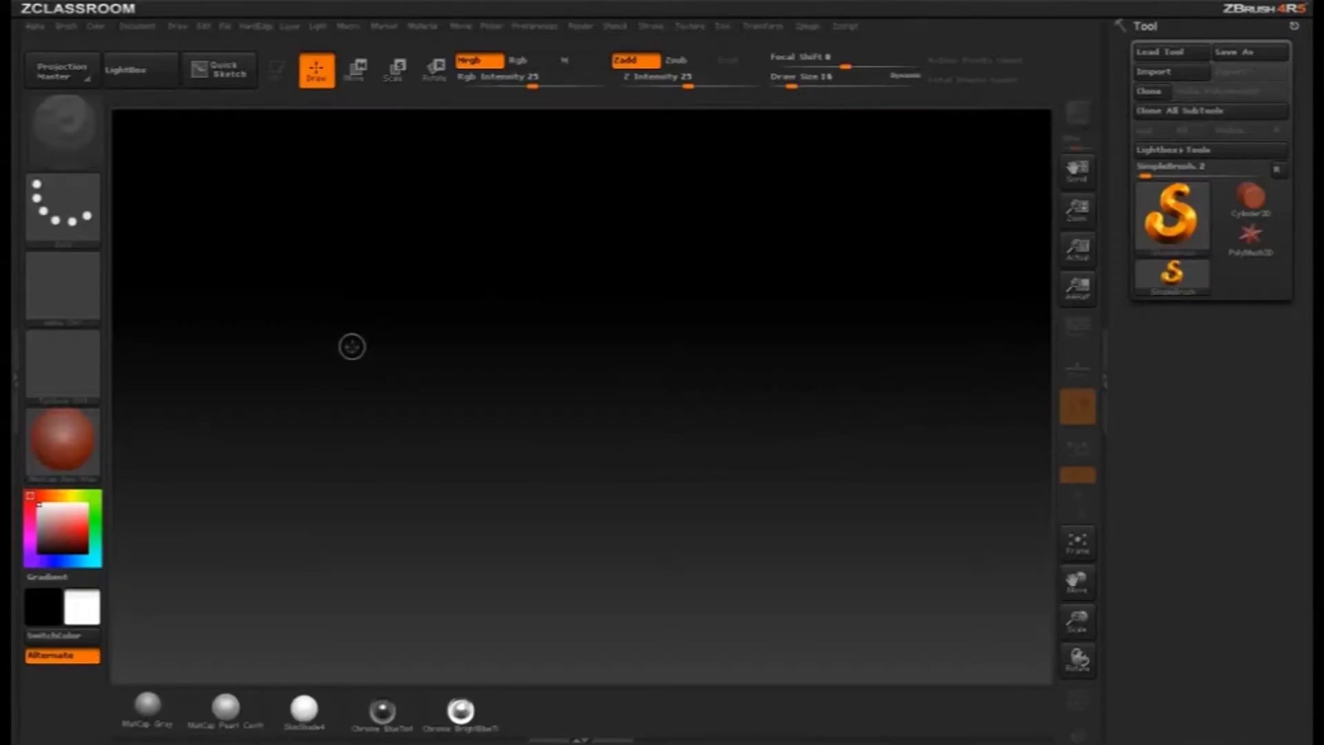
left_click(1171, 214)
left_click(375, 288)
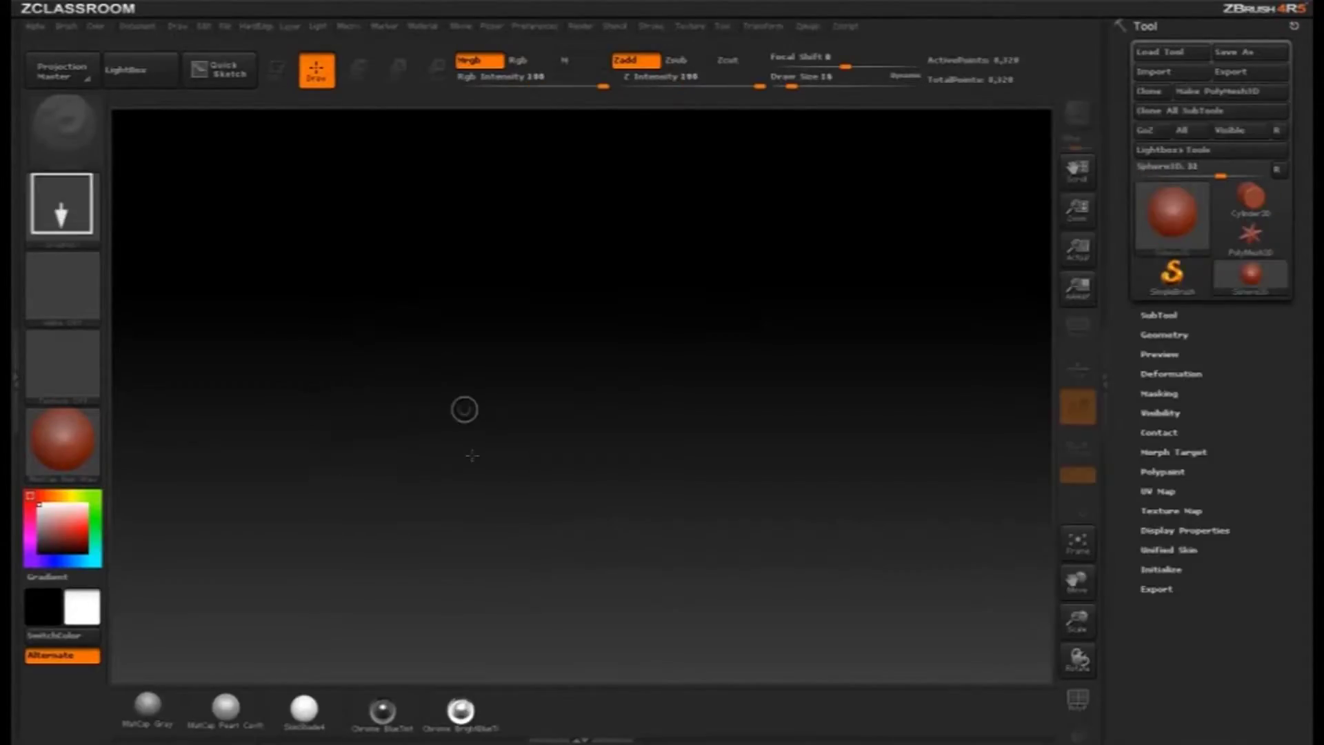
left_click_drag(465, 413, 508, 535)
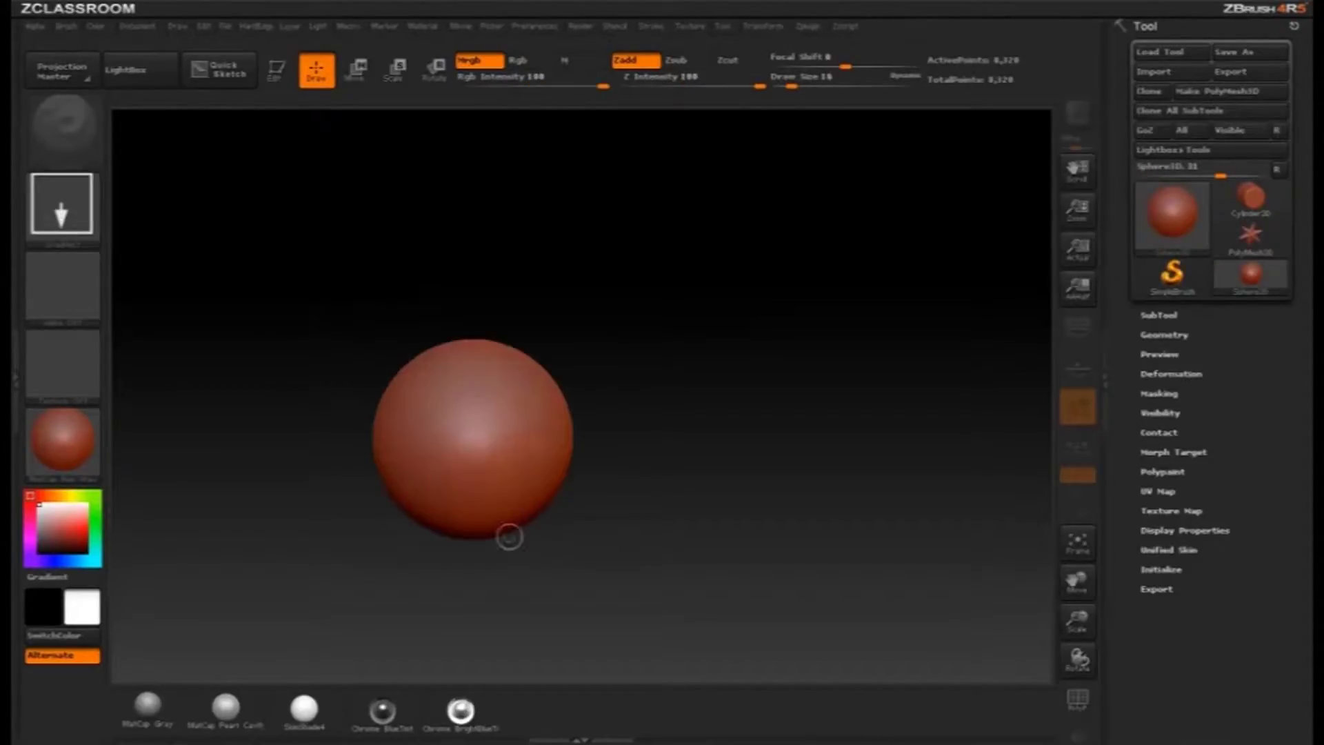
left_click(276, 69)
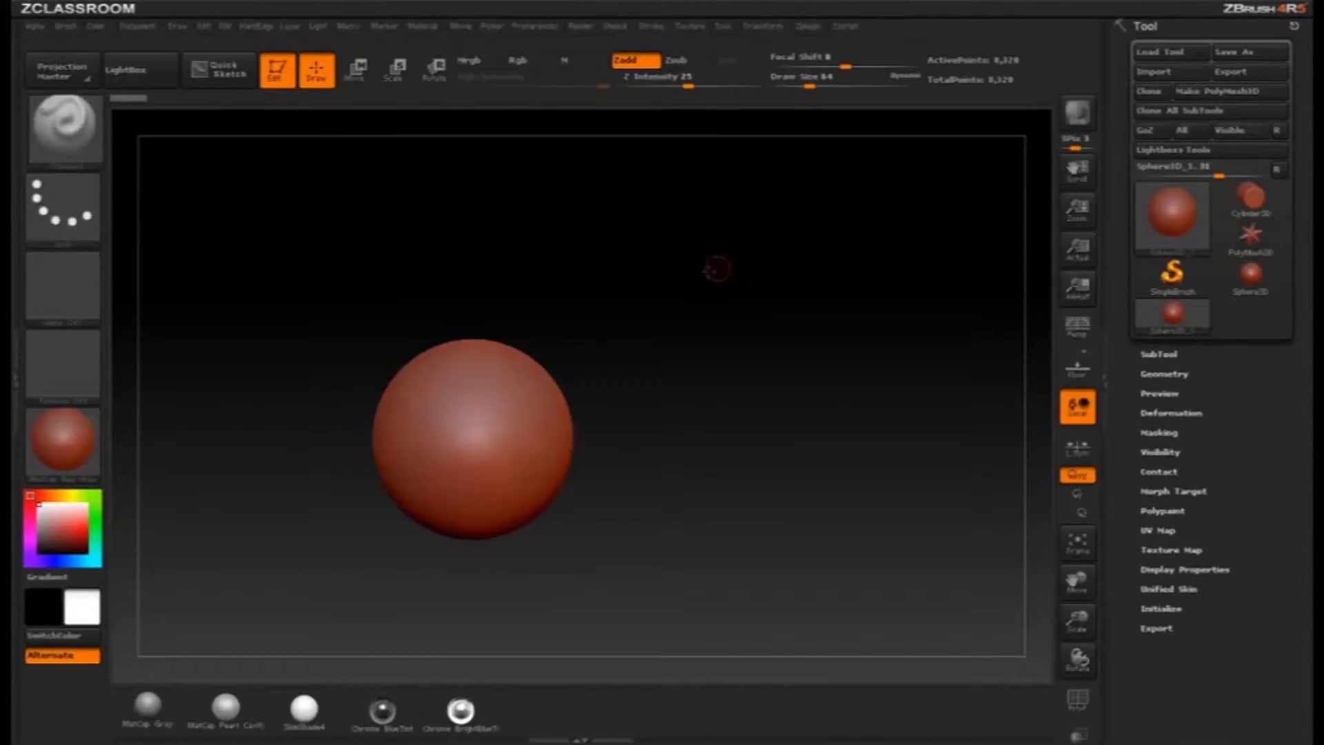
Step: Convert the sphere to a PolyMesh3D and activate DynaMesh at resolution 32 with Project turned off
left_click(1234, 91)
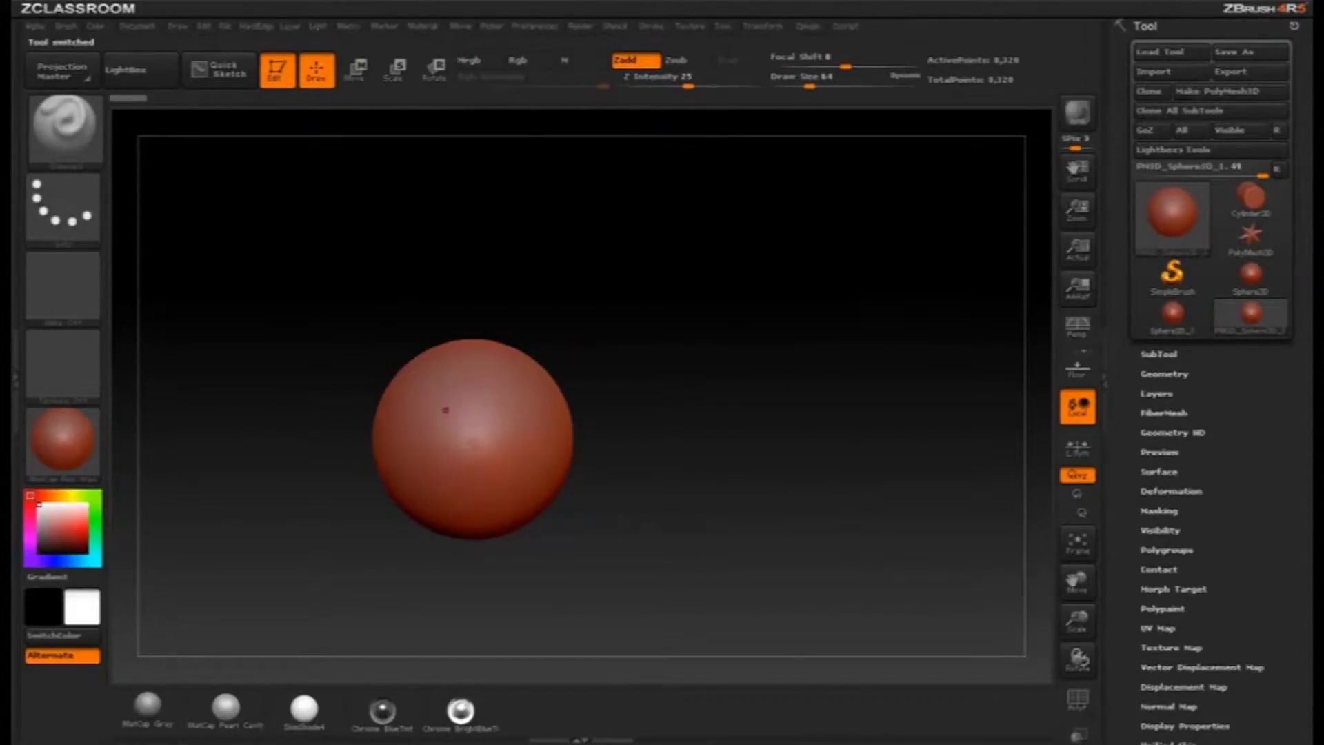
left_click(1158, 374)
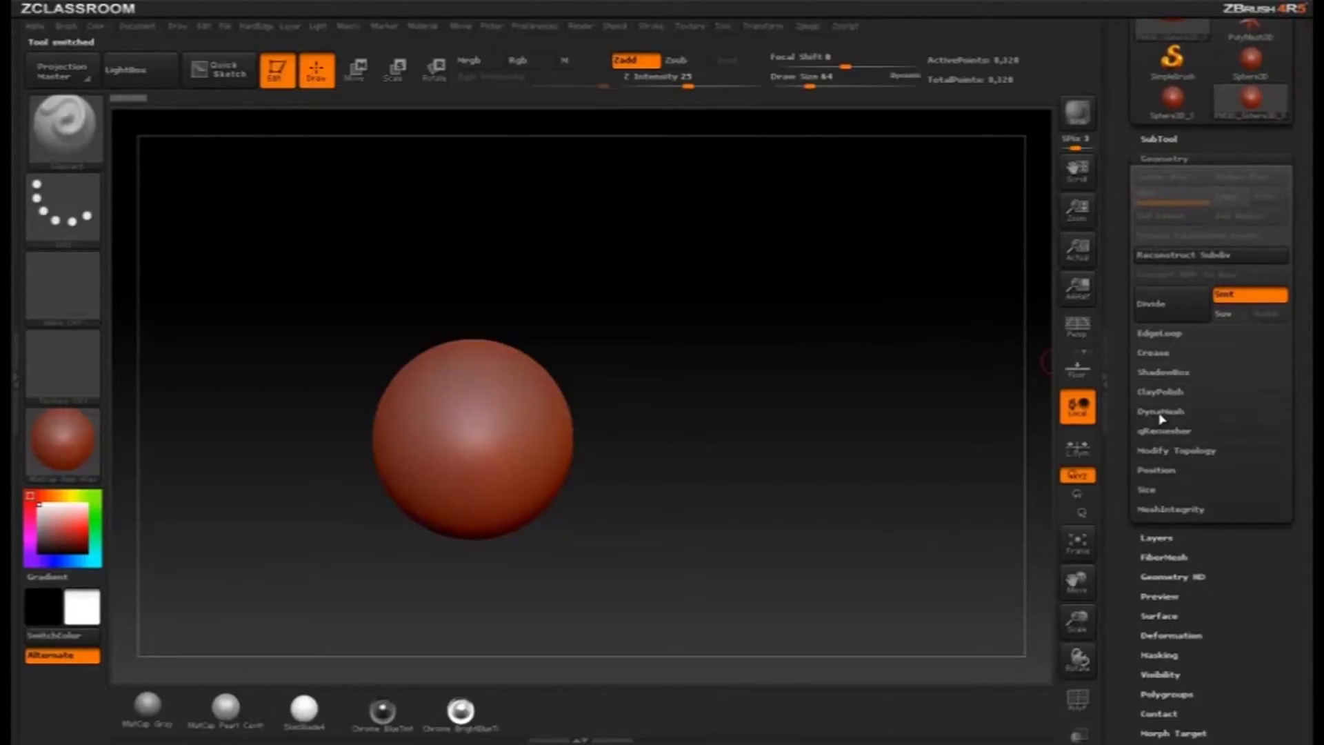
left_click(1161, 411)
left_click_drag(1118, 425, 1117, 322)
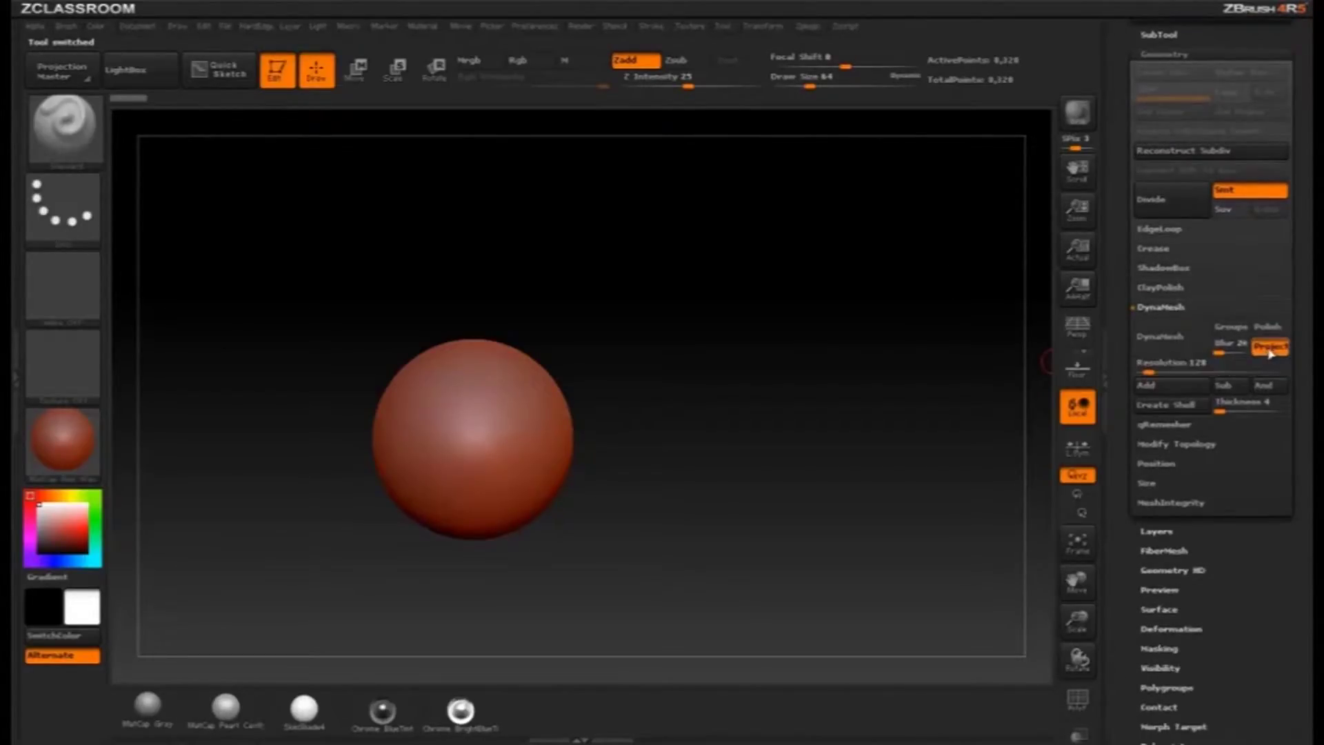
left_click_drag(1174, 370, 1172, 369)
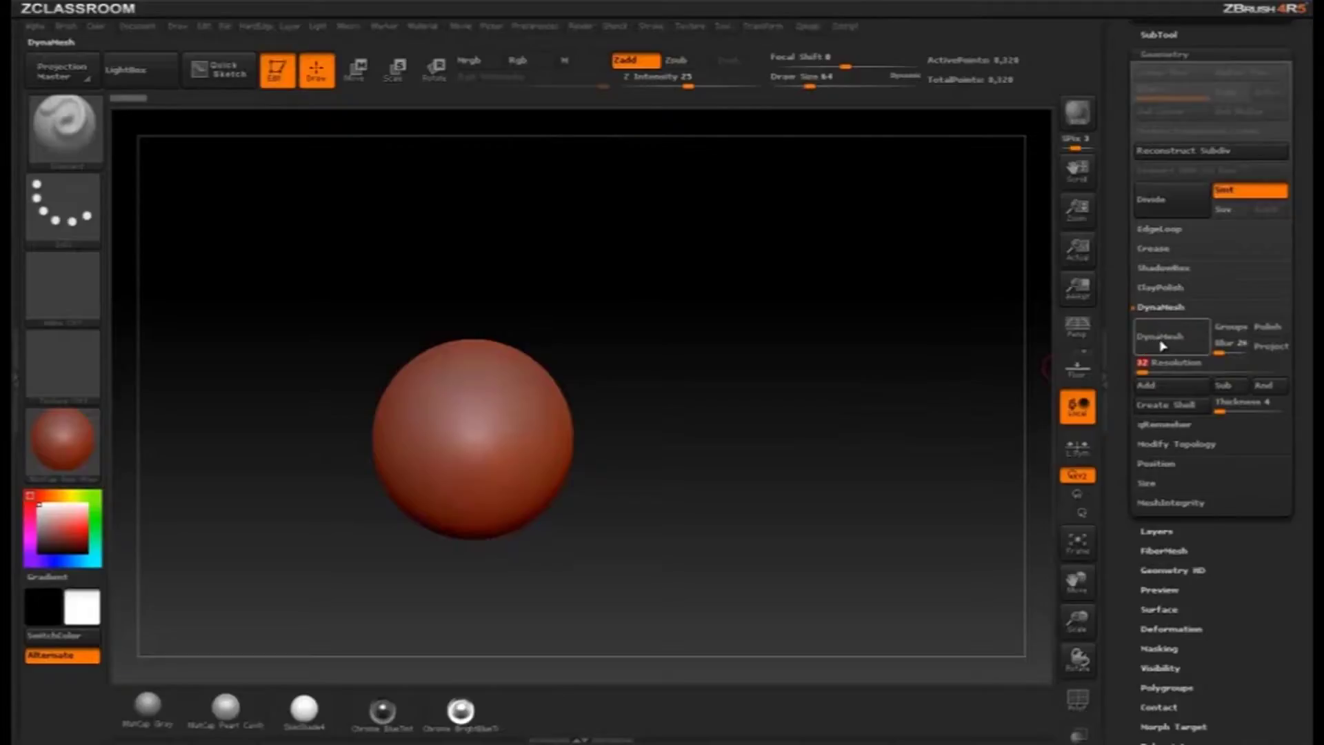
left_click(1162, 337)
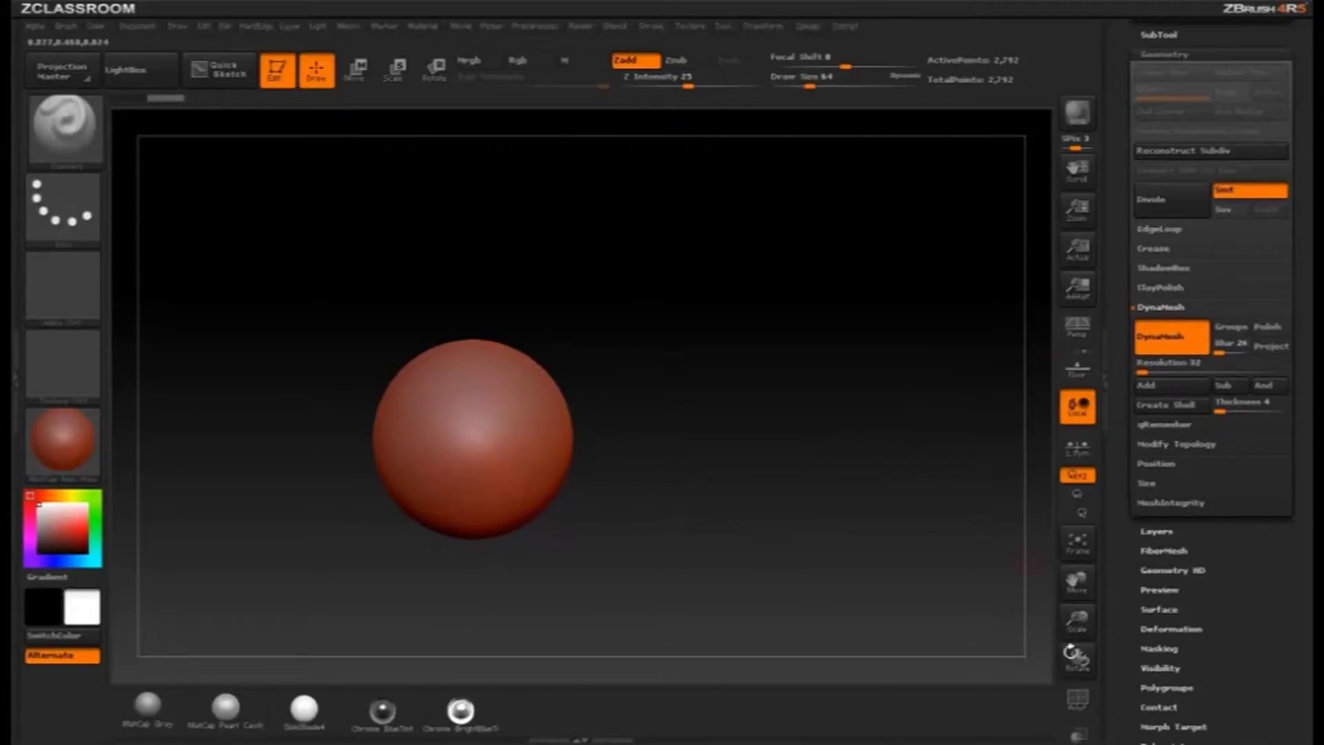
Step: Display the sphere's polygon wireframe and the floor grid
left_click(1082, 705)
left_click_drag(725, 314, 882, 422, "alt")
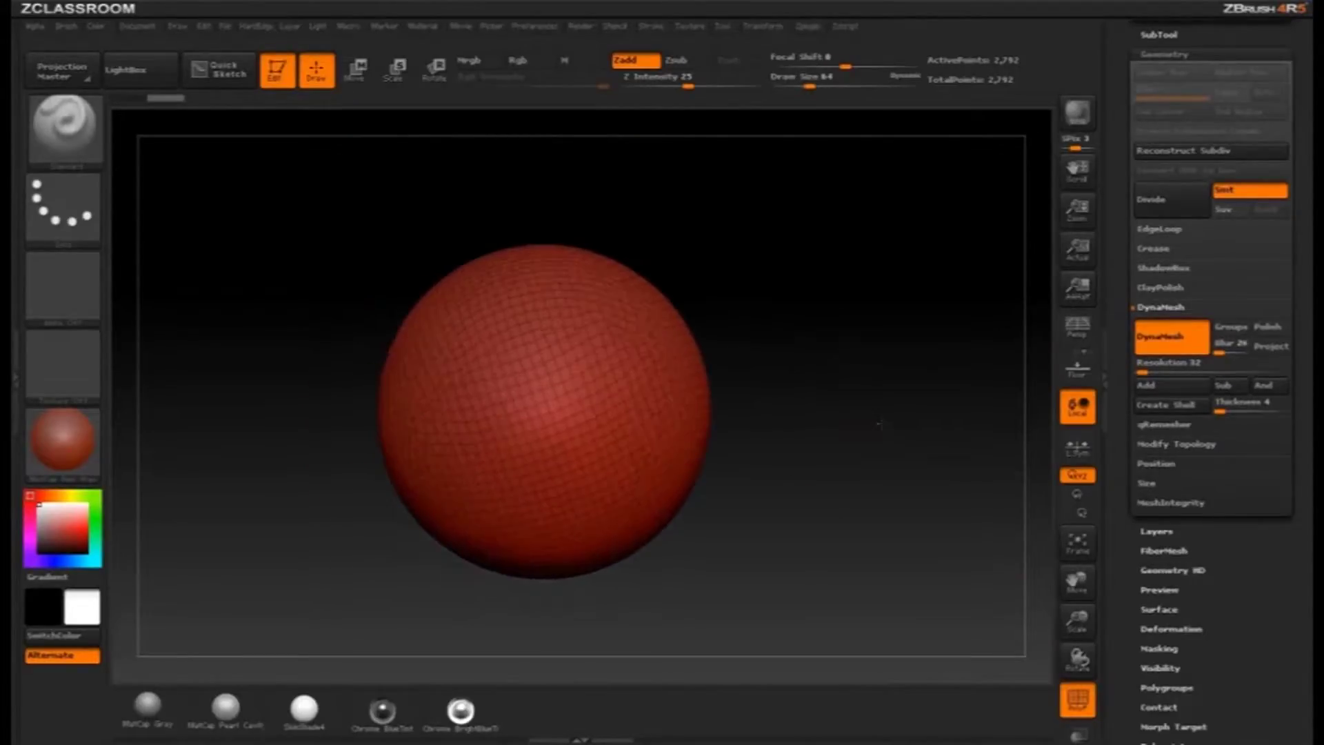
left_click_drag(837, 338, 746, 362, "alt")
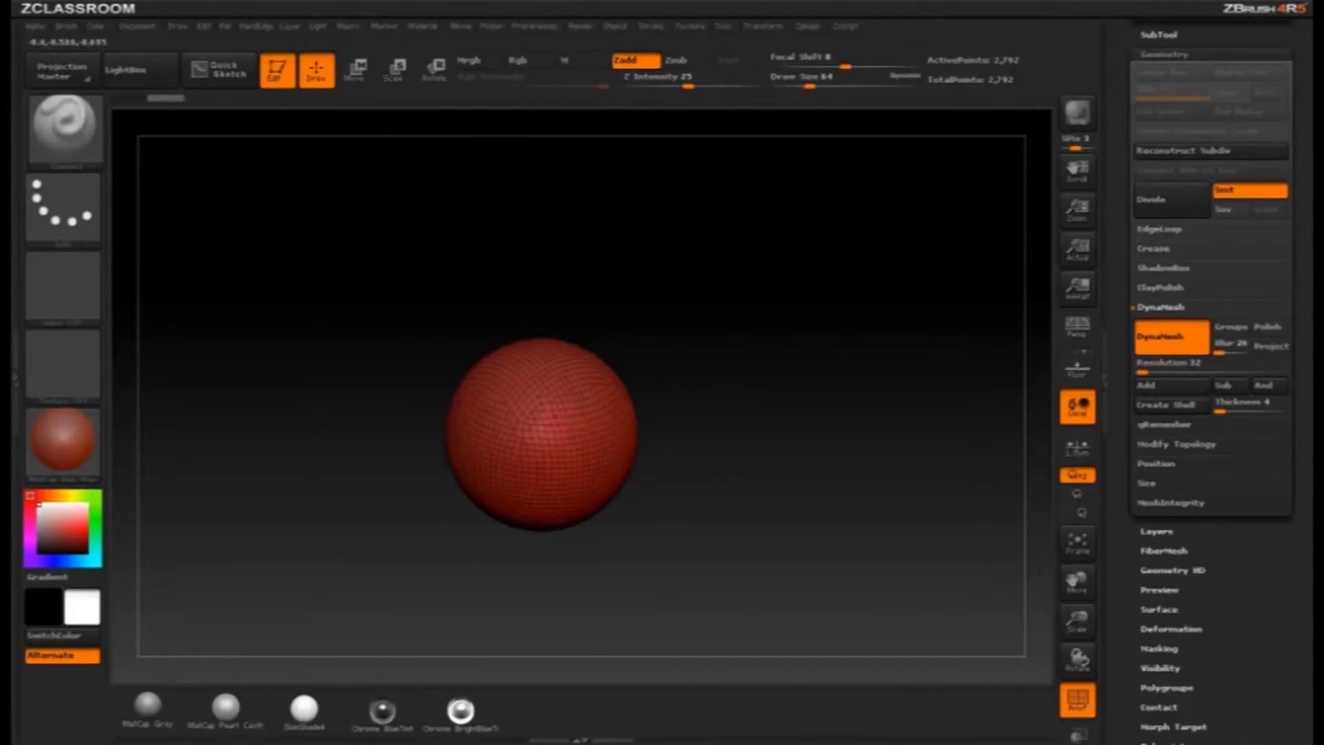
left_click_drag(732, 389, 783, 343)
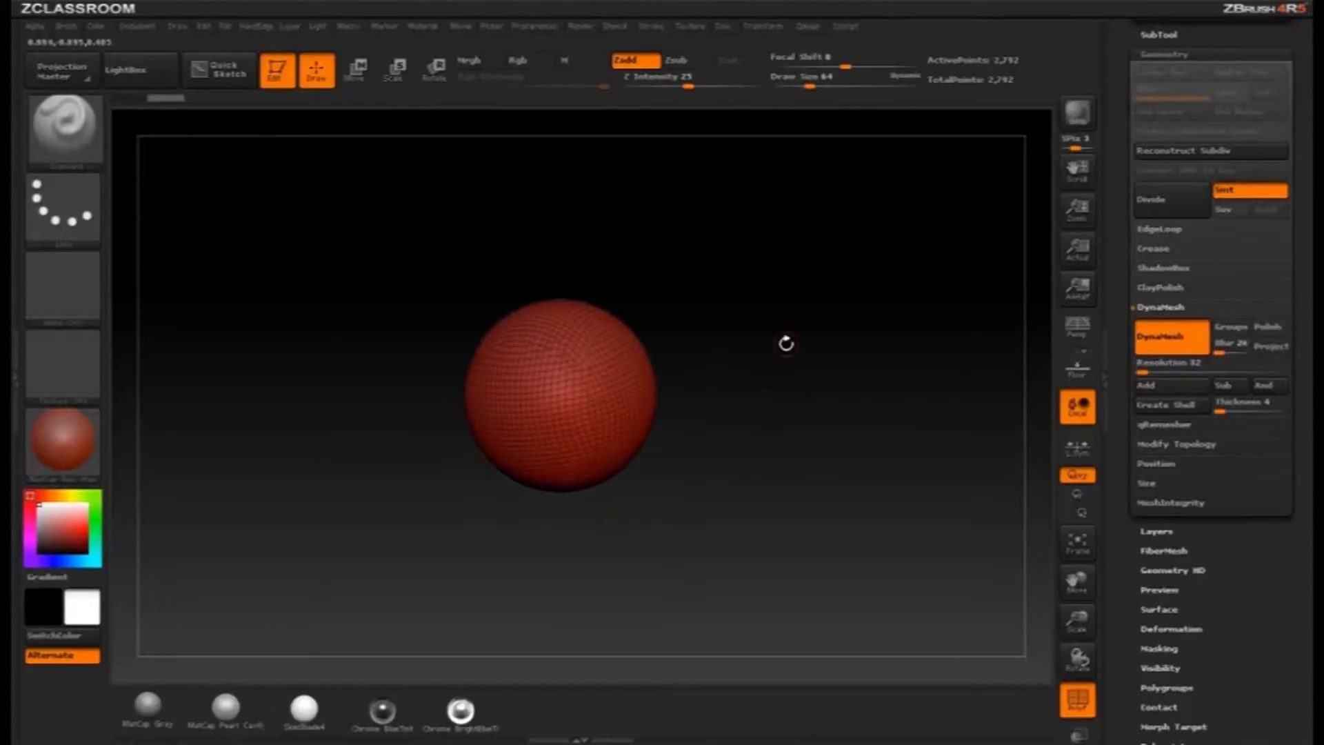
left_click(1078, 369)
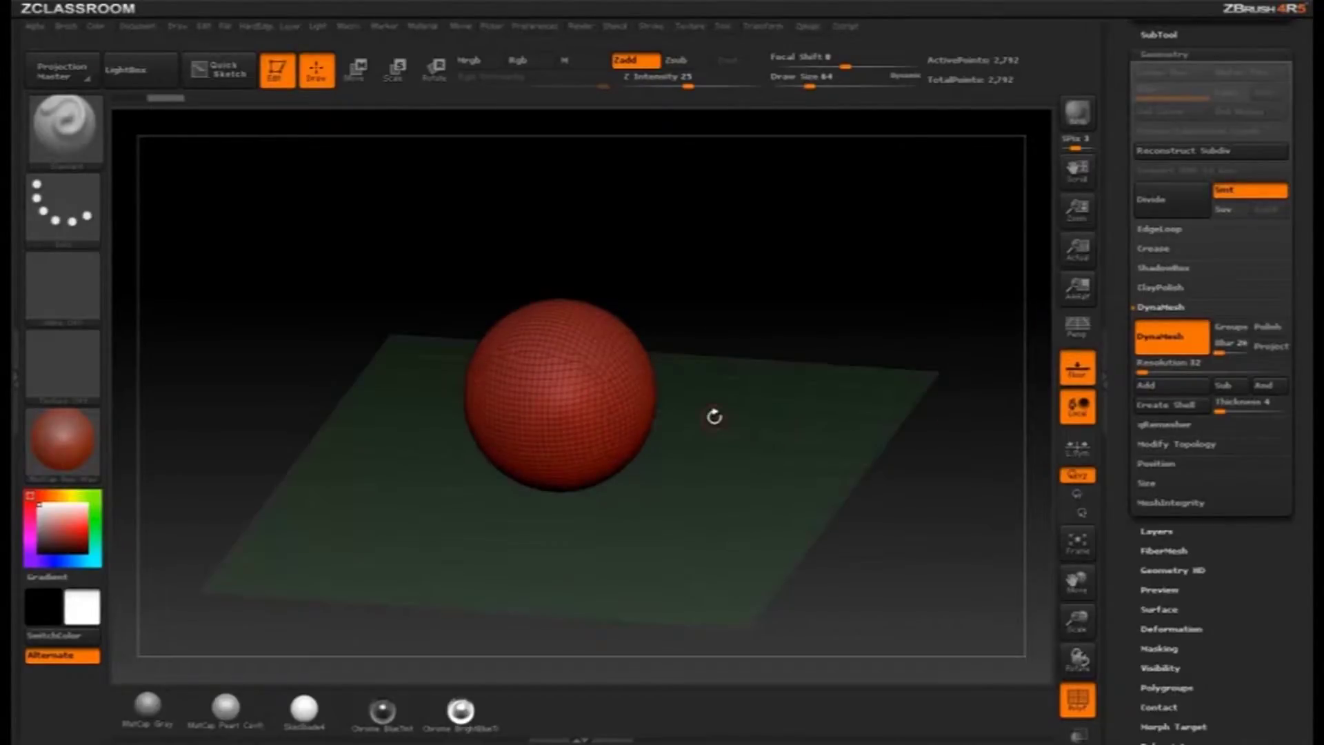
left_click_drag(714, 416, 659, 374)
left_click_drag(560, 520, 753, 326)
left_click_drag(877, 365, 871, 422)
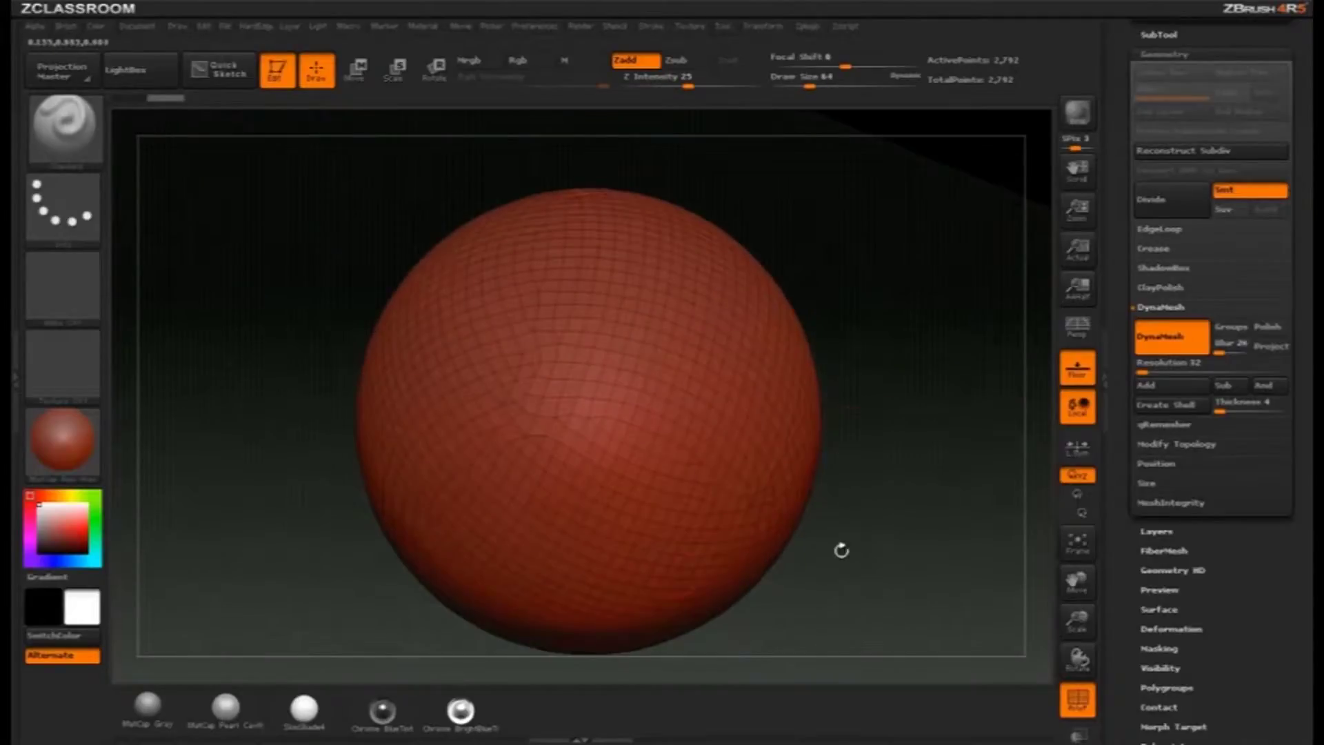
left_click_drag(841, 549, 905, 488)
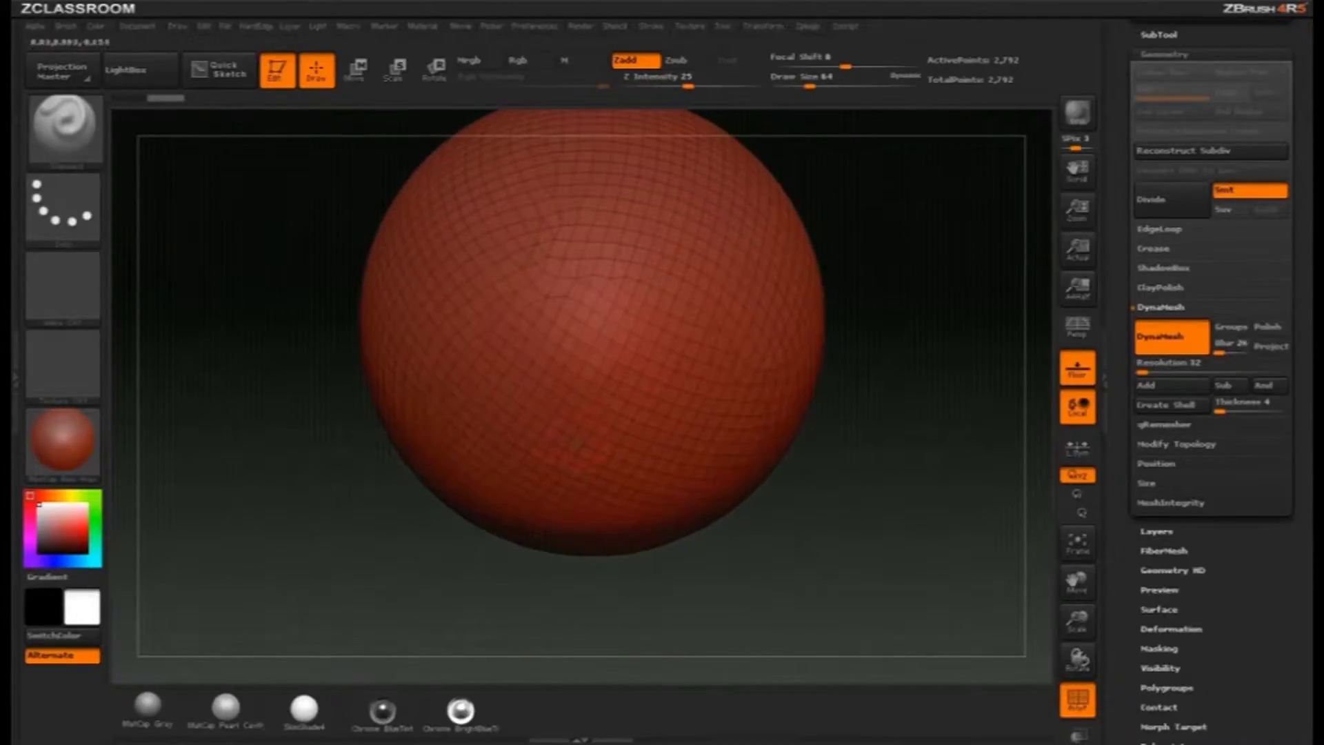
left_click_drag(842, 432, 720, 359)
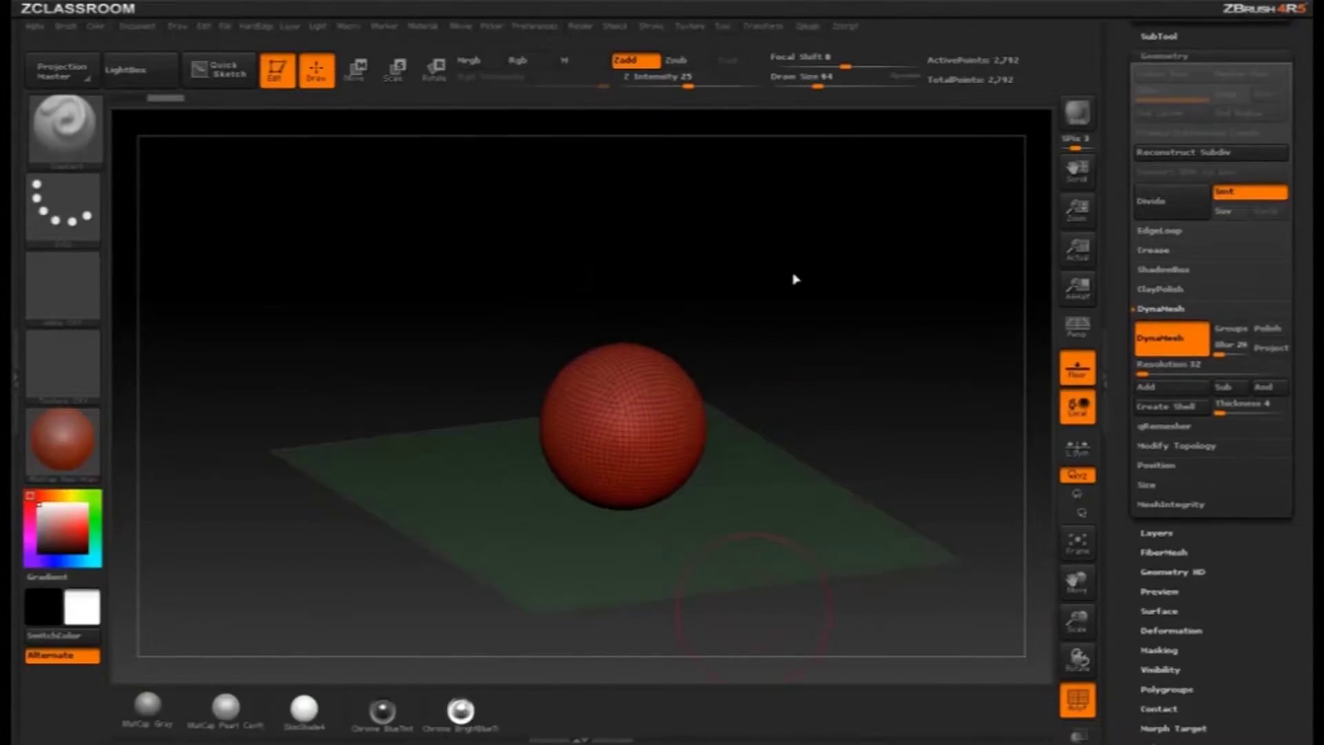
Step: Choose the Move brush for shaping the sphere
left_click_drag(736, 239, 736, 257)
key("s")
left_click_drag(768, 400, 780, 396)
mouse_move(829, 407)
left_mouse_down("alt")
mouse_move(770, 378)
mouse_move(782, 355)
left_mouse_up("alt")
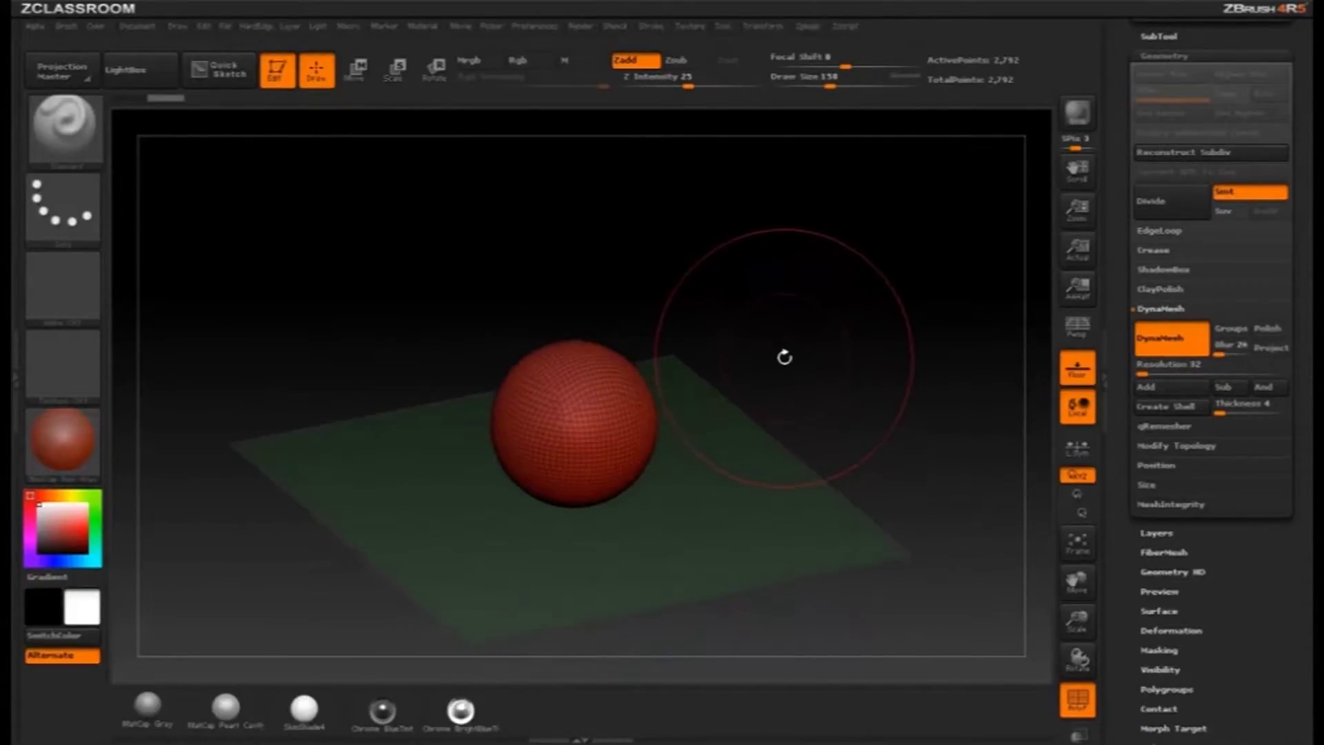
key("b")
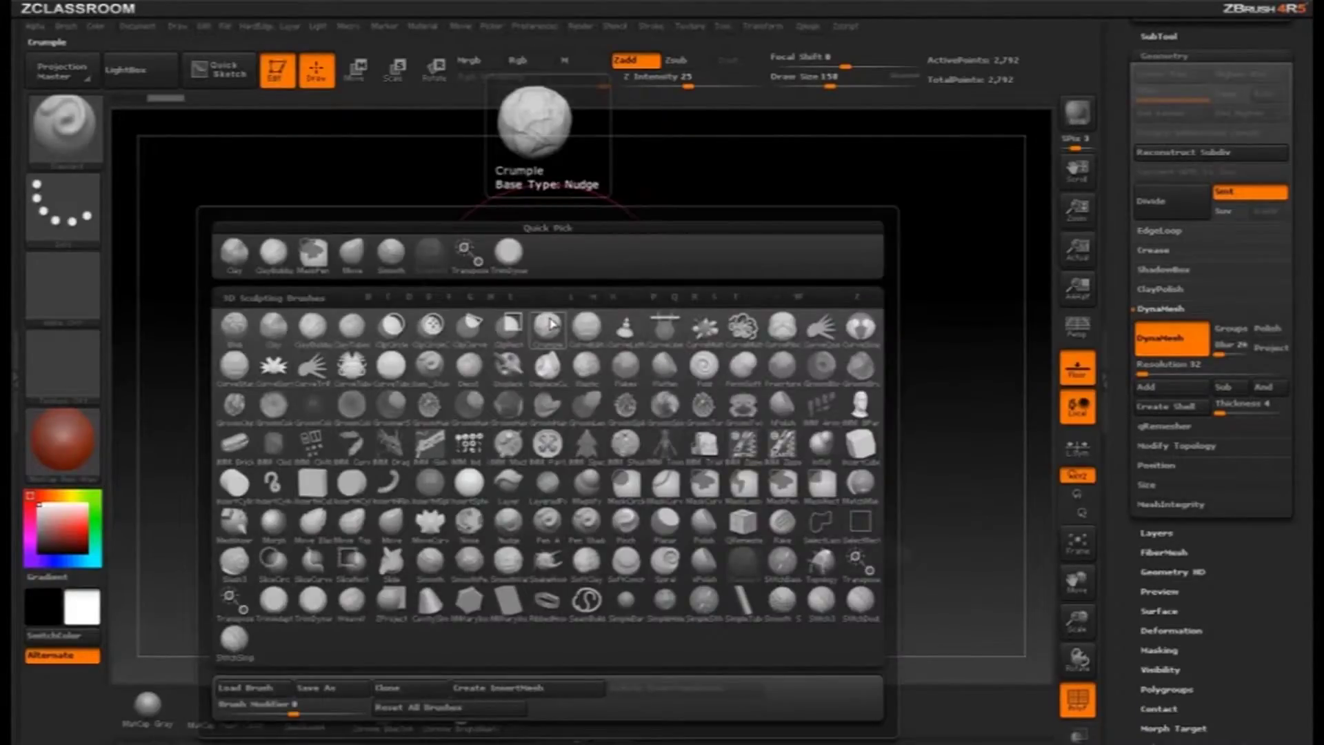
key("m")
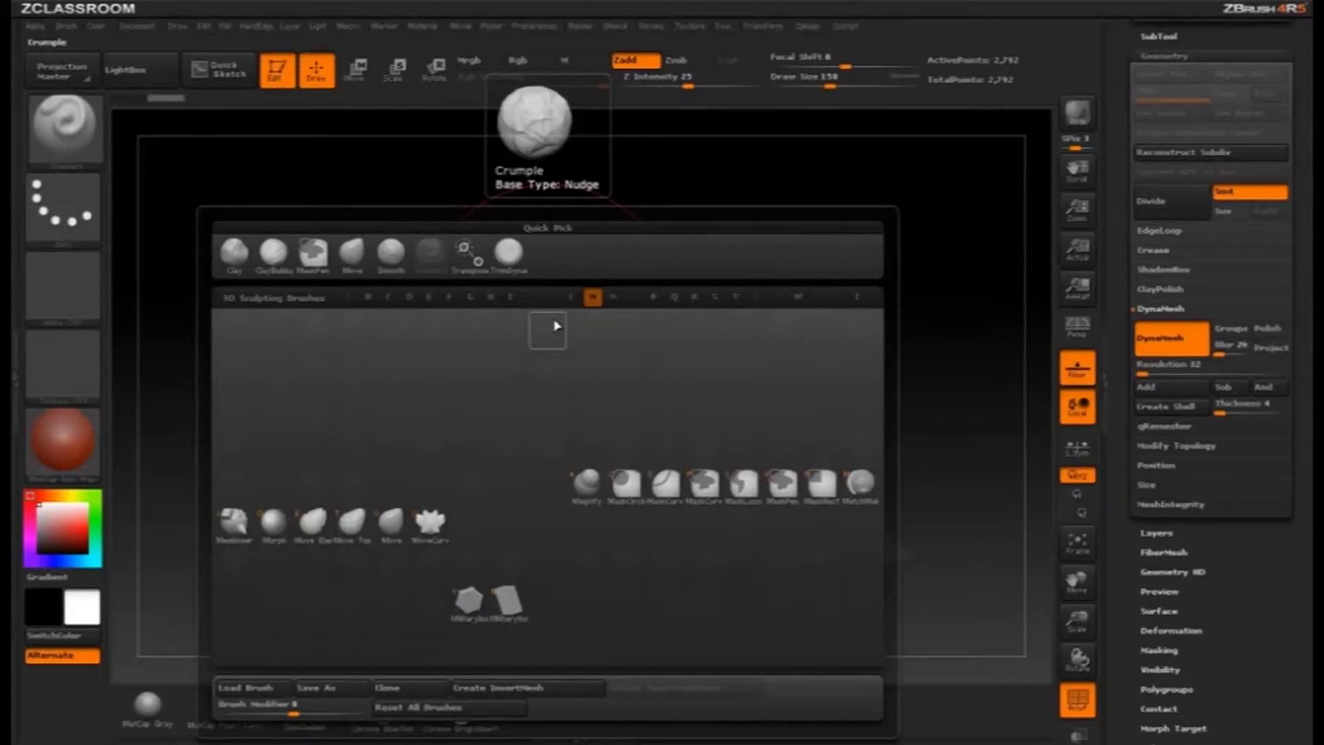
left_click(396, 519)
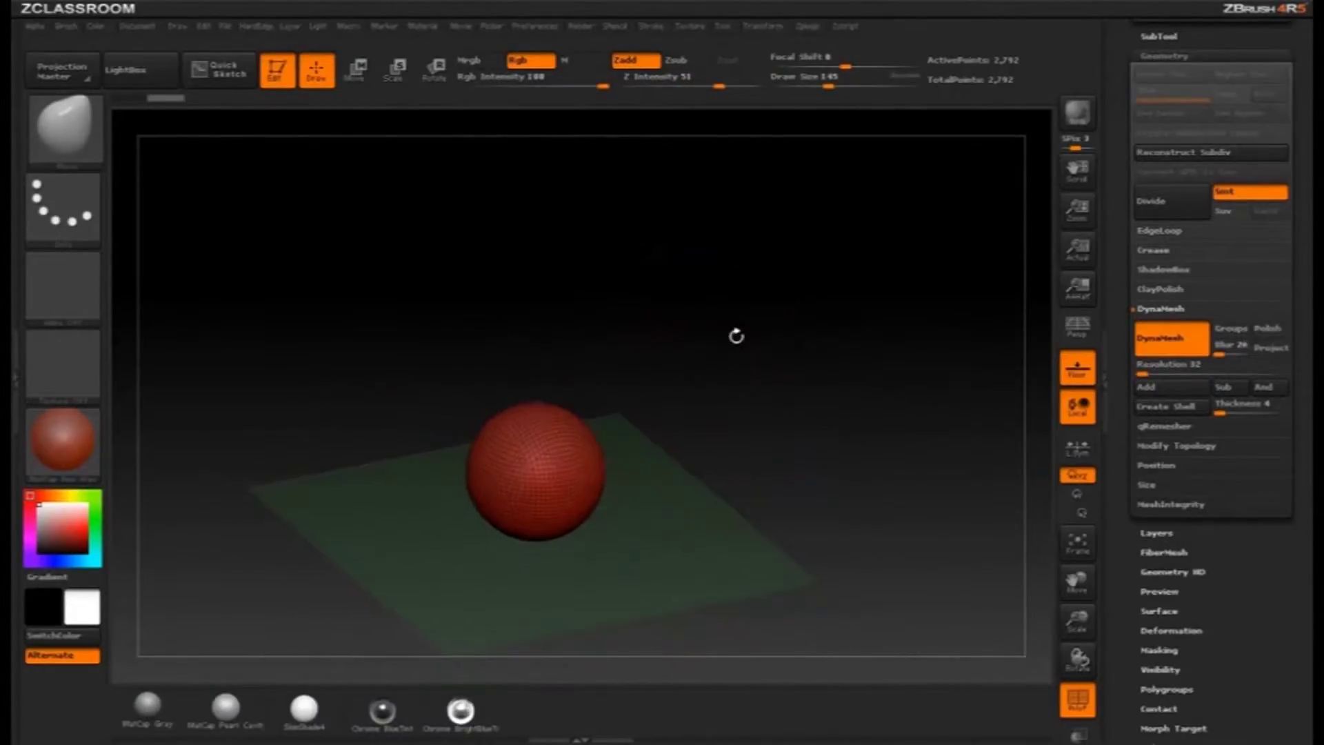
Step: Pull the sphere out into a longer body using the Move brush at draw size 212
left_click_drag(736, 336, 768, 289, "alt")
key("s")
left_click_drag(511, 441, 522, 441)
left_click_drag(717, 358, 724, 366, "alt")
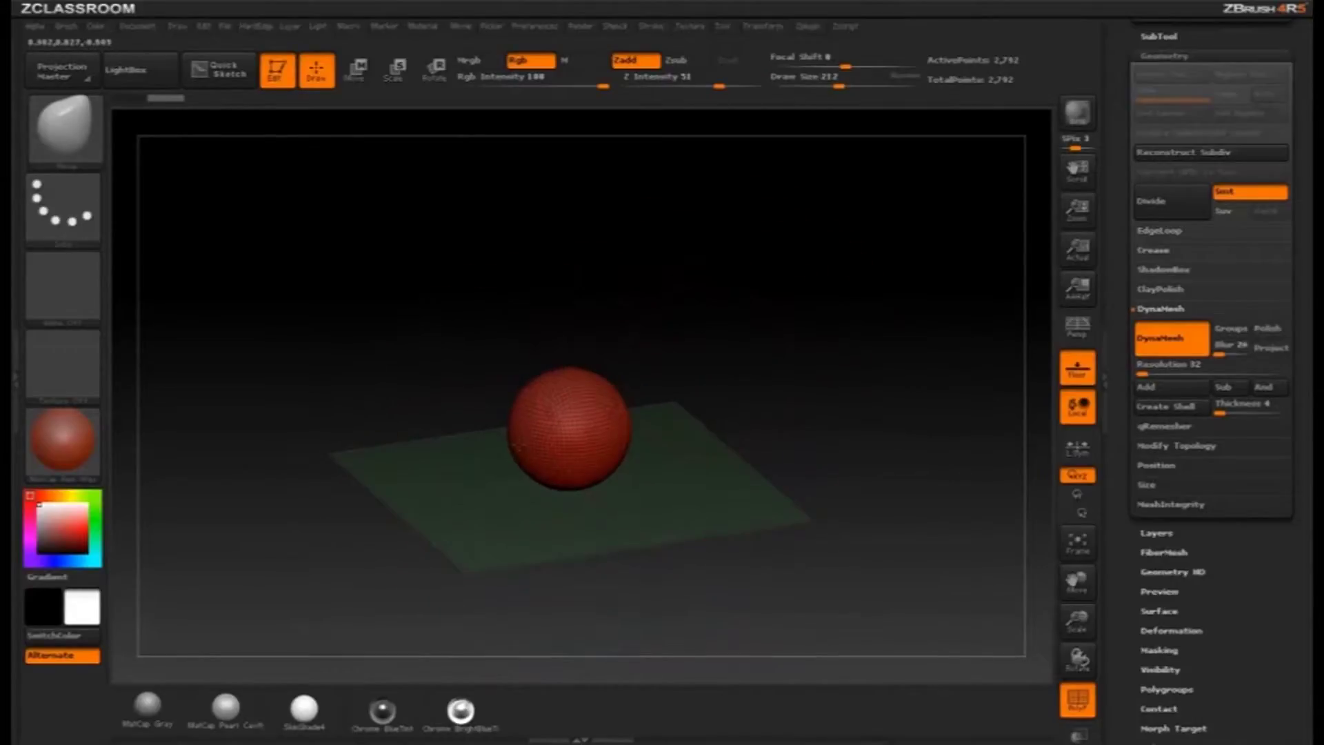
left_click_drag(518, 446, 467, 462)
mouse_move(601, 418)
left_mouse_down()
mouse_move(720, 376)
mouse_move(557, 386)
left_mouse_up()
mouse_move(515, 430)
left_mouse_down()
mouse_move(490, 422)
mouse_move(463, 458)
left_mouse_up()
Step: Pull down the body's lower back and raise its upper back end with a smaller Move brush
left_click_drag(710, 385, 685, 413, "alt")
key("s")
left_click_drag(603, 427, 595, 426)
left_click_drag(739, 426, 742, 477)
left_click_drag(618, 426, 652, 476)
left_click_drag(736, 448, 733, 406)
mouse_move(616, 388)
left_mouse_down()
mouse_move(648, 327)
mouse_move(709, 341)
mouse_move(672, 340)
mouse_move(676, 323)
left_mouse_up()
Step: Push in the flank below the raised end at draw size 101 and remesh the DynaMesh
key("s")
left_click_drag(658, 383, 676, 376)
left_click_drag(748, 351, 806, 354)
left_click_drag(666, 381, 624, 379)
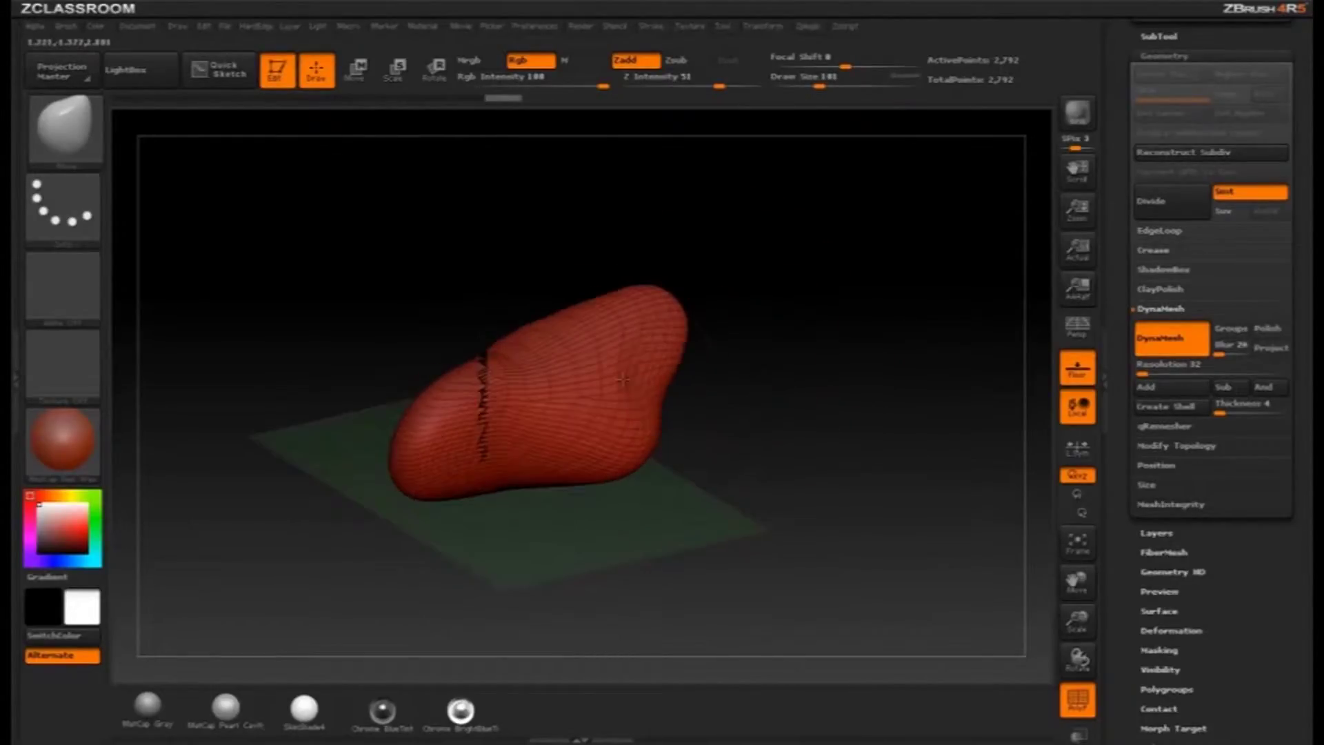
left_click_drag(752, 366, 879, 401)
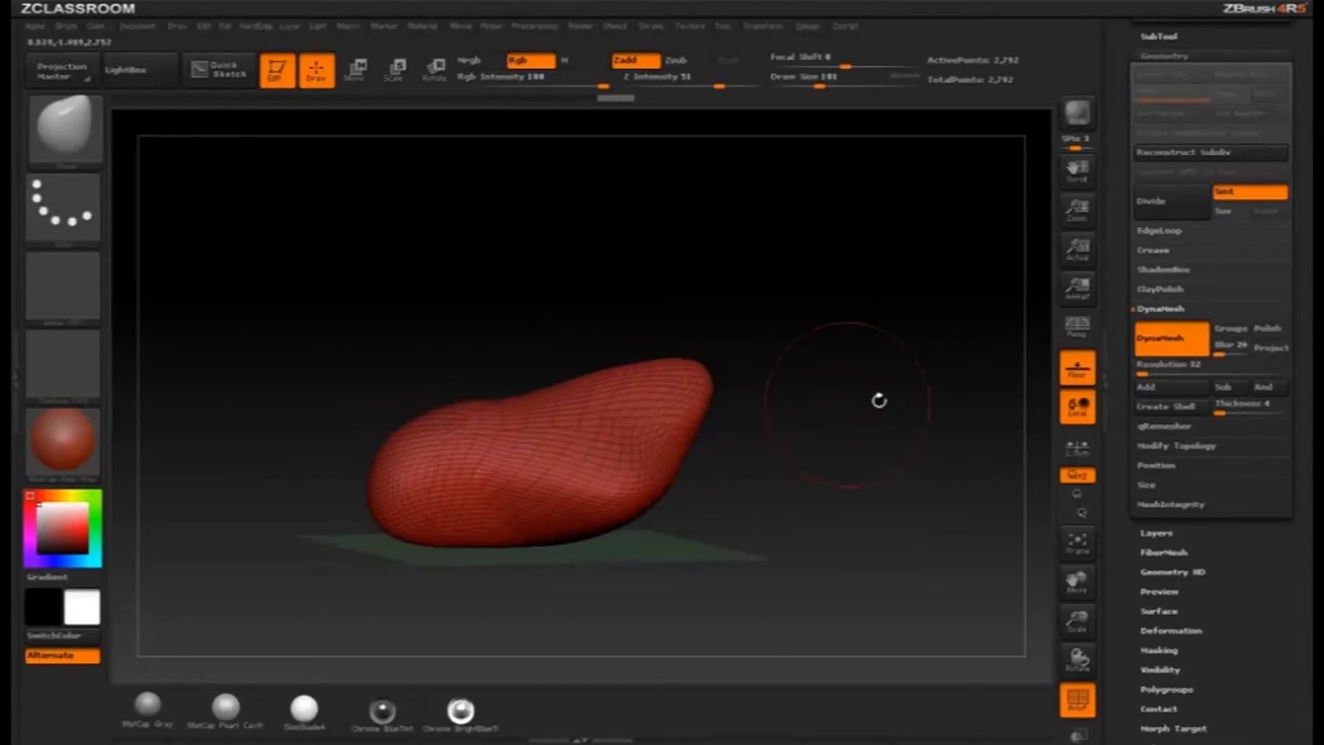
left_click_drag(879, 283, 889, 303, "ctrl")
Step: Extend the low front end of the body and push its underside upward with a reduced Move brush
mouse_move(818, 434)
left_mouse_down()
mouse_move(737, 452)
mouse_move(813, 399)
mouse_move(823, 334)
mouse_move(848, 349)
mouse_move(783, 414)
mouse_move(472, 471)
left_mouse_up()
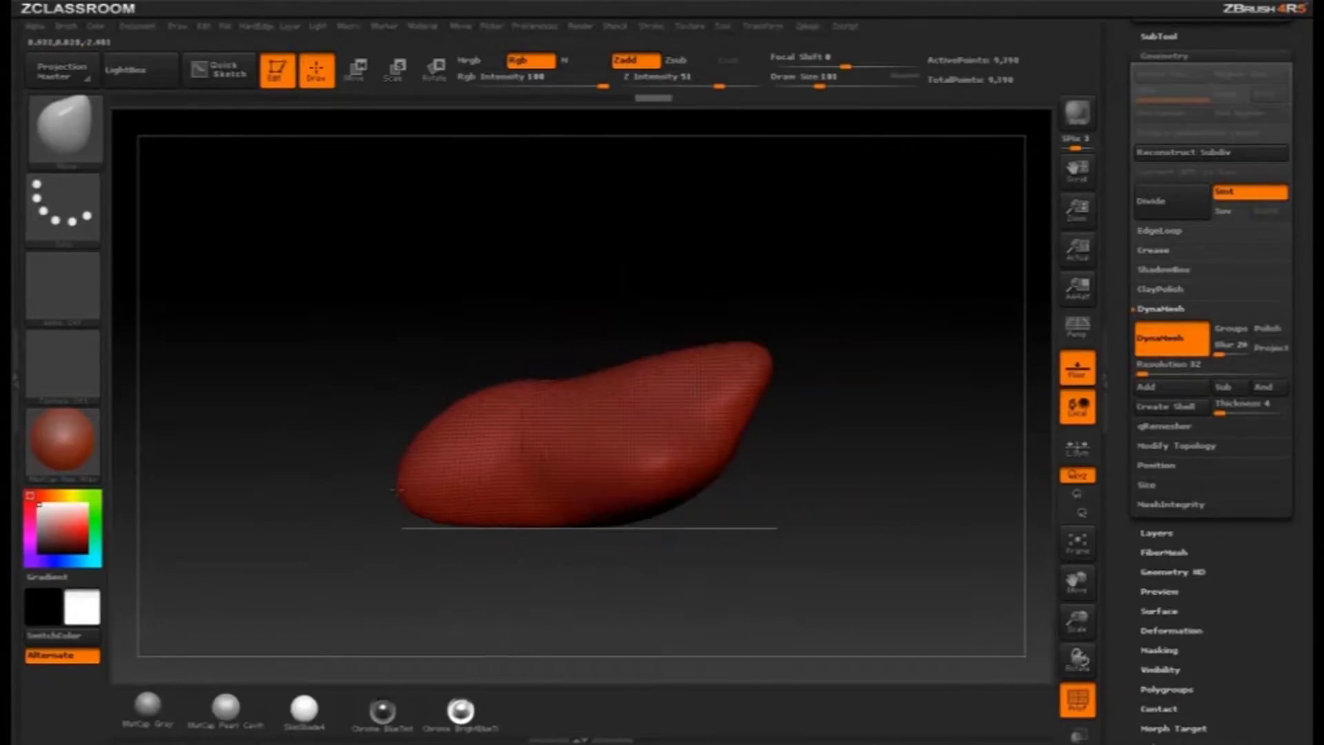
left_click_drag(397, 490, 376, 487)
left_click_drag(422, 434, 398, 412)
key("[")
key("[")
key("[")
key("[")
left_click_drag(518, 497, 519, 476)
left_click_drag(431, 500, 430, 482)
mouse_move(524, 482)
left_mouse_down()
mouse_move(528, 447)
mouse_move(672, 415)
left_mouse_up()
Step: Refine the flank and raised rear end of the body with short Move brush strokes
key("s")
left_click(543, 468)
key("s")
mouse_move(772, 392)
left_mouse_down()
mouse_move(818, 388)
mouse_move(773, 413)
mouse_move(862, 445)
mouse_move(827, 378)
mouse_move(774, 366)
left_mouse_up()
key("s")
left_click(805, 390)
left_click_drag(667, 401, 673, 390)
mouse_move(827, 435)
left_mouse_down()
mouse_move(620, 447)
mouse_move(898, 403)
mouse_move(855, 413)
left_mouse_up()
left_click_drag(753, 416, 741, 400)
mouse_move(907, 431)
left_mouse_down()
mouse_move(857, 408)
mouse_move(786, 455)
mouse_move(864, 444)
mouse_move(852, 429)
mouse_move(875, 425)
mouse_move(699, 341)
left_mouse_up()
Step: Hide the wireframe and apply the MatCap Gray material to the body
left_click(1070, 698)
left_click_drag(902, 344, 914, 375)
key("s")
left_click(743, 419)
left_click(181, 714)
mouse_move(849, 409)
left_mouse_down()
mouse_move(885, 421)
mouse_move(871, 406)
left_mouse_up()
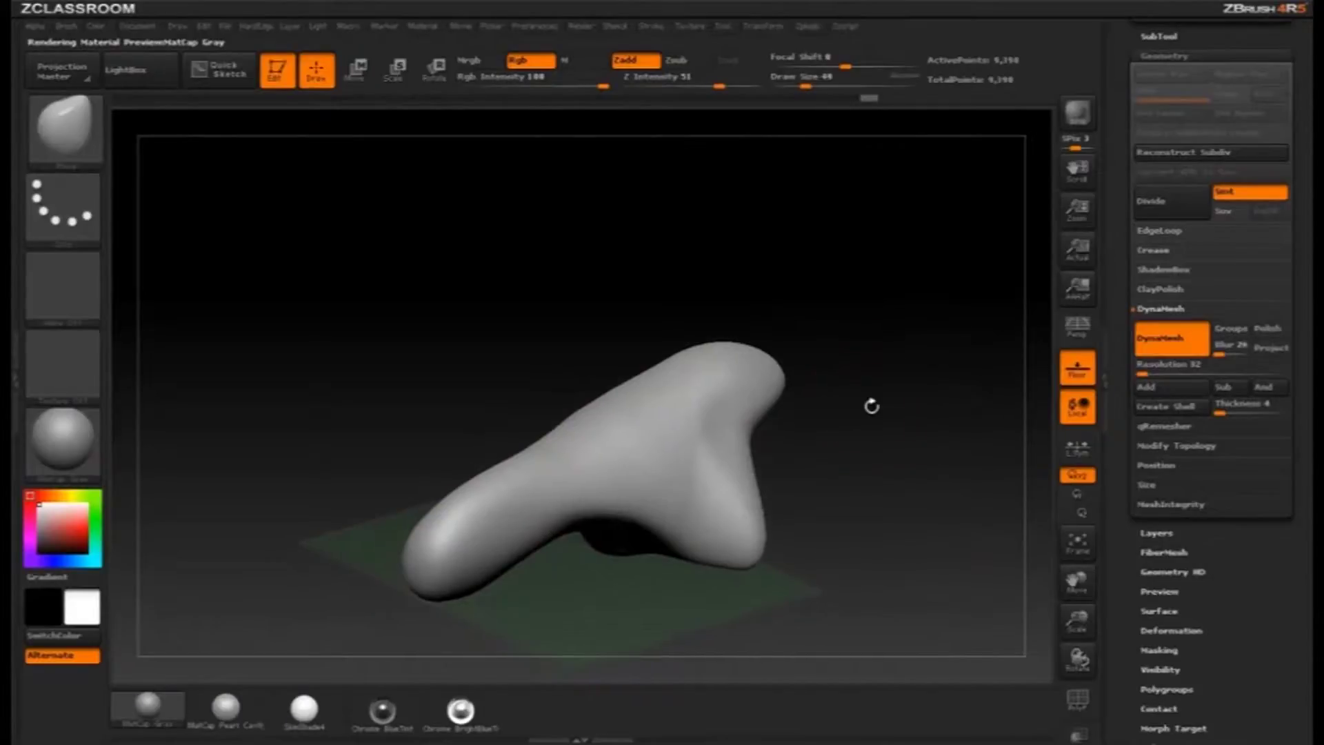
left_click_drag(844, 360, 903, 400)
Step: Mask an oval patch on each rear flank at draw size 51 and invert the mask
key("s")
left_click(706, 448)
mouse_move(714, 431)
left_mouse_down("ctrl")
mouse_move(660, 473)
mouse_move(706, 445)
left_mouse_up("ctrl")
left_click_drag(892, 435, 890, 452)
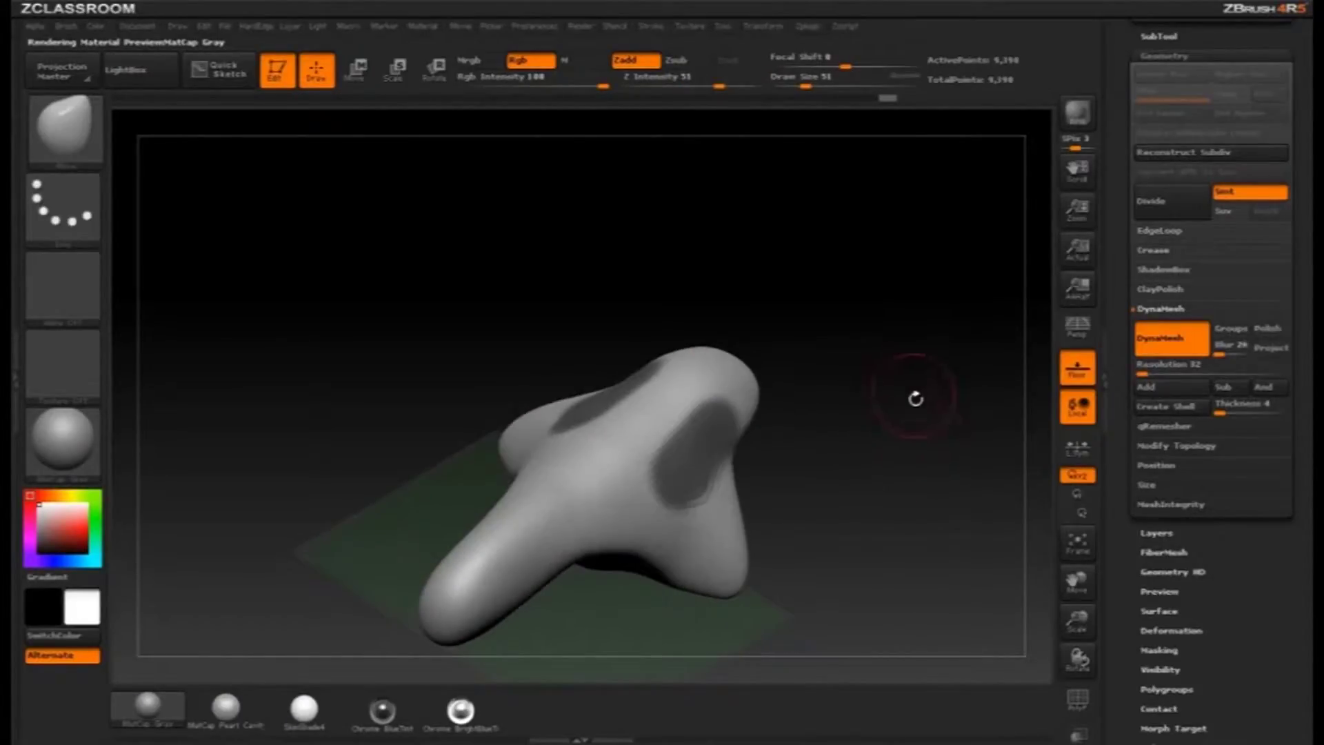
left_click_drag(832, 398, 793, 403)
left_click_drag(720, 429, 704, 459, "ctrl")
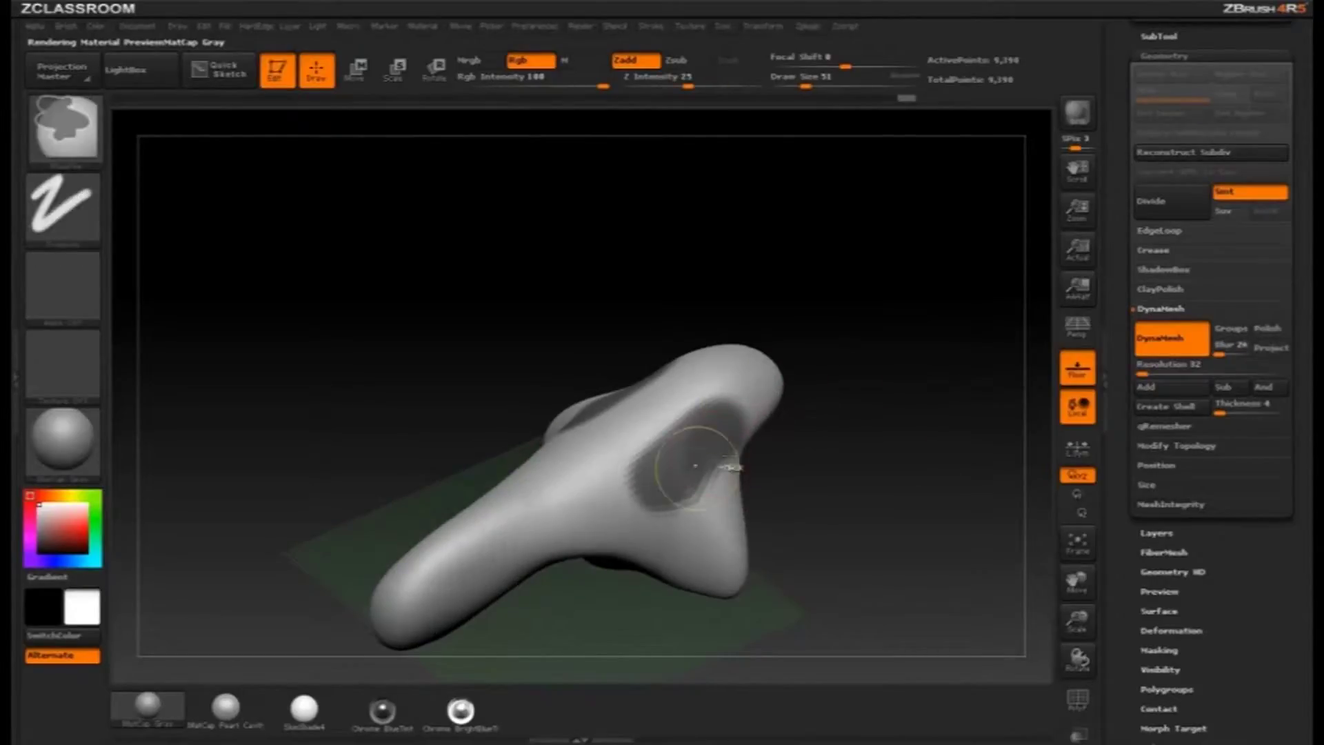
left_click(963, 419, "ctrl")
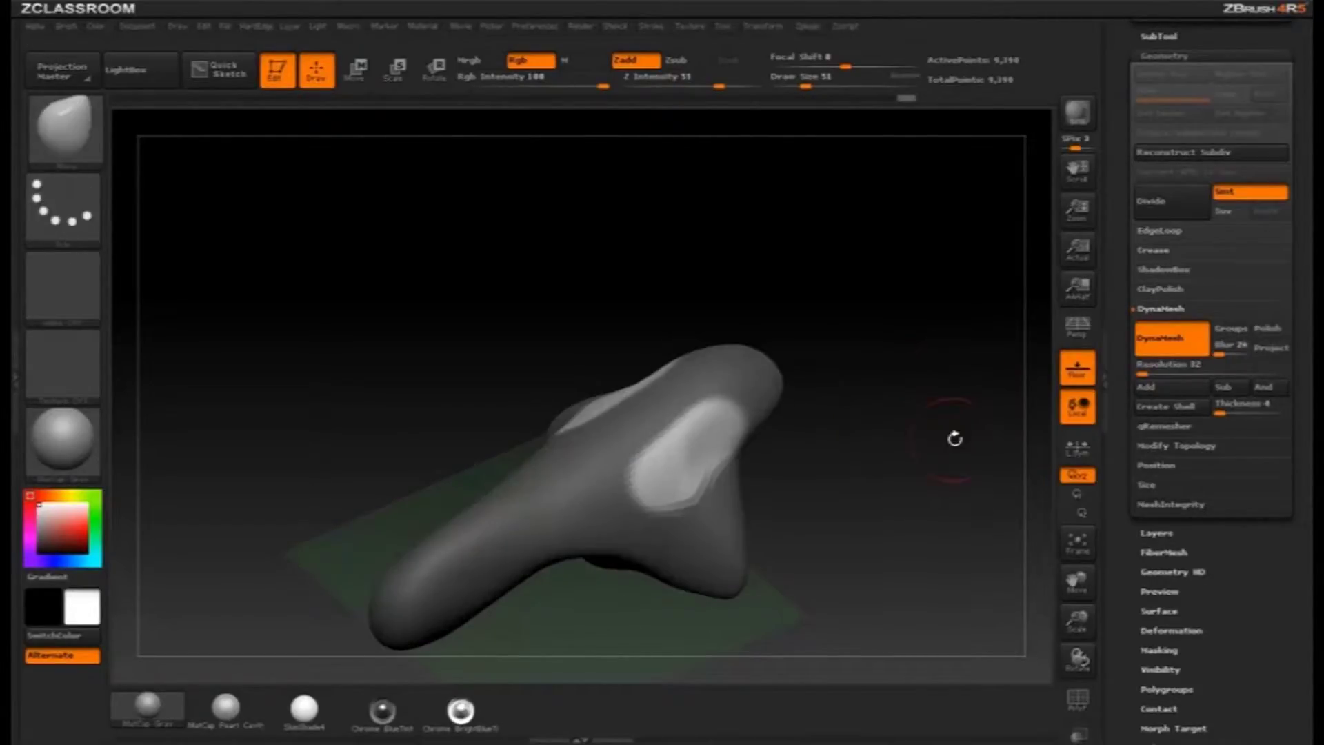
left_click_drag(954, 438, 958, 415)
Step: Try to pull the unmasked flank patches outward with a Transpose Move line
key("w")
left_click_drag(893, 365, 921, 383)
left_click(620, 390)
left_click(648, 463)
left_click(695, 404)
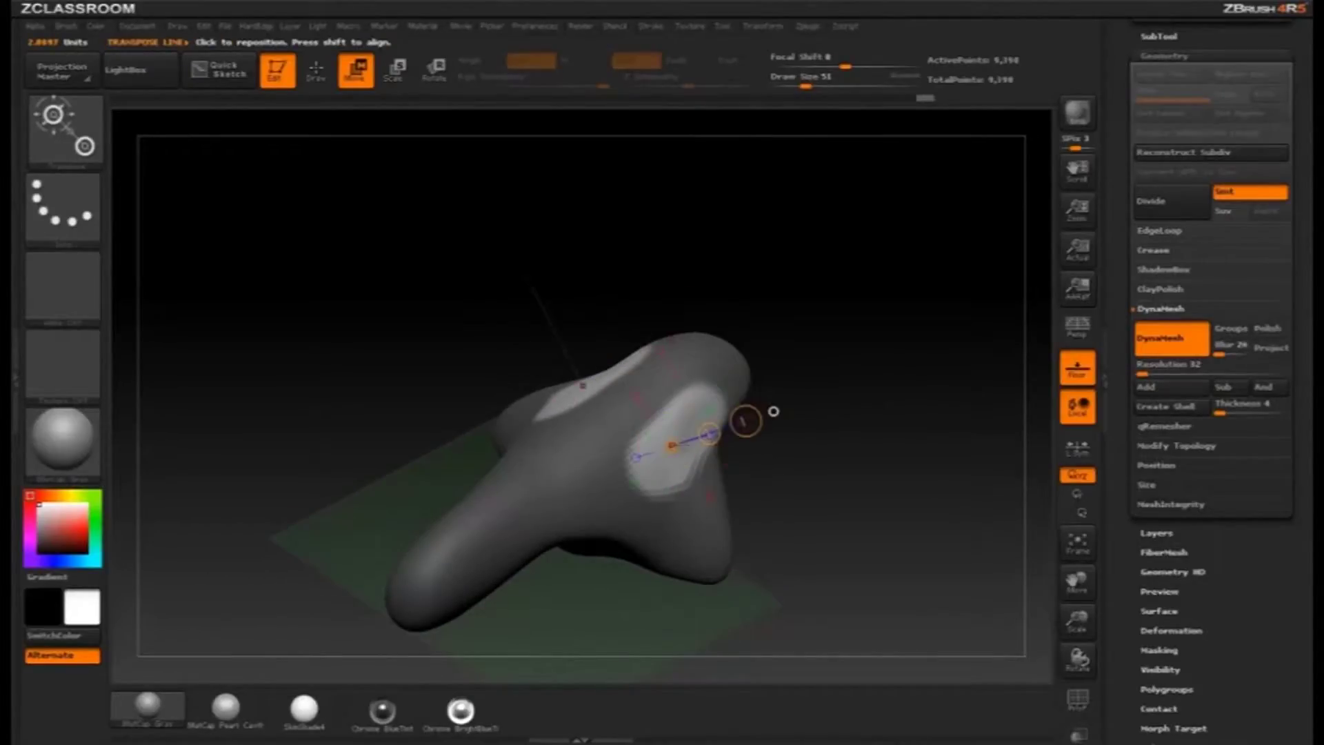
left_click(709, 351)
left_click(681, 449)
left_click_drag(874, 399, 896, 400)
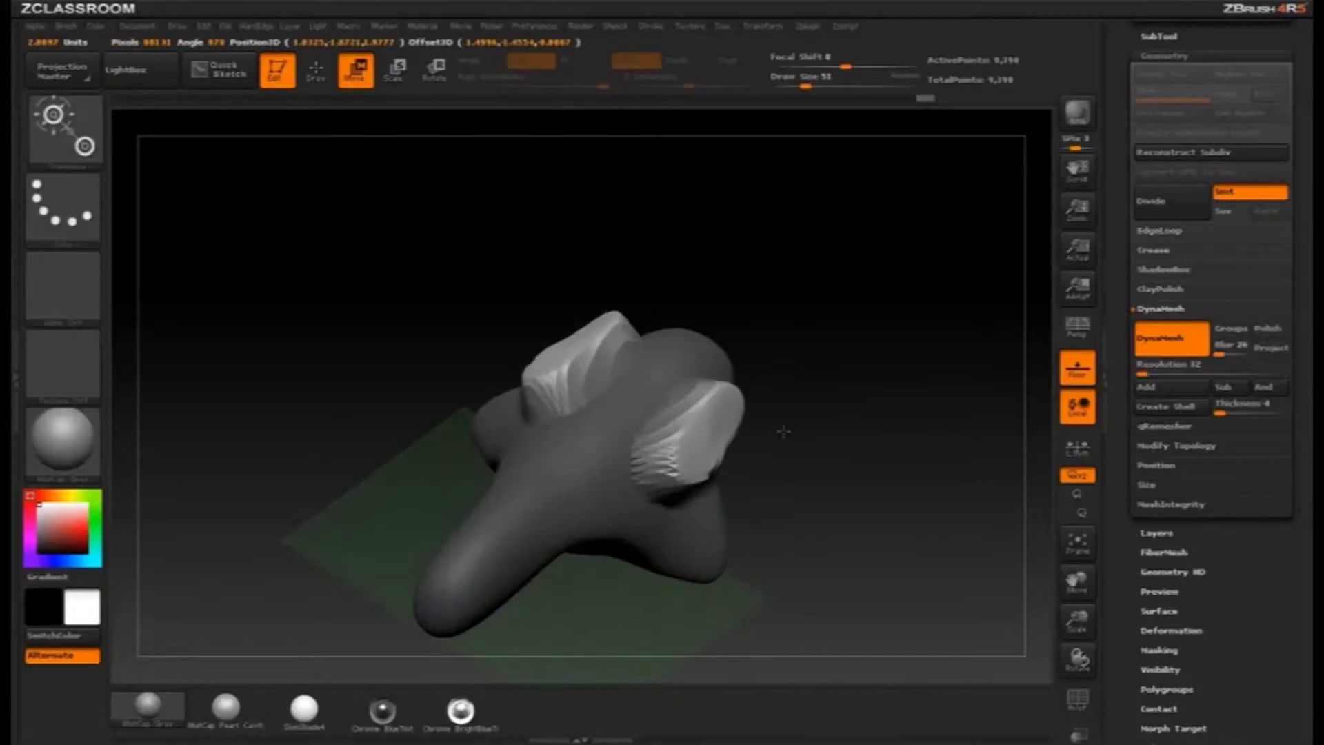
left_click_drag(794, 476, 820, 463)
left_click_drag(739, 435, 877, 399)
key("ctrl+z")
Step: Try to angle the flank patches with Transpose Rotate, and undo the rotation, extrusion and masking
key("r")
left_click_drag(638, 417, 798, 441)
left_click_drag(626, 460, 738, 394)
left_click_drag(889, 396, 993, 442)
left_click_drag(769, 419, 786, 448)
left_click_drag(915, 437, 938, 408)
key("ctrl+z")
key("ctrl+z")
key("ctrl+z")
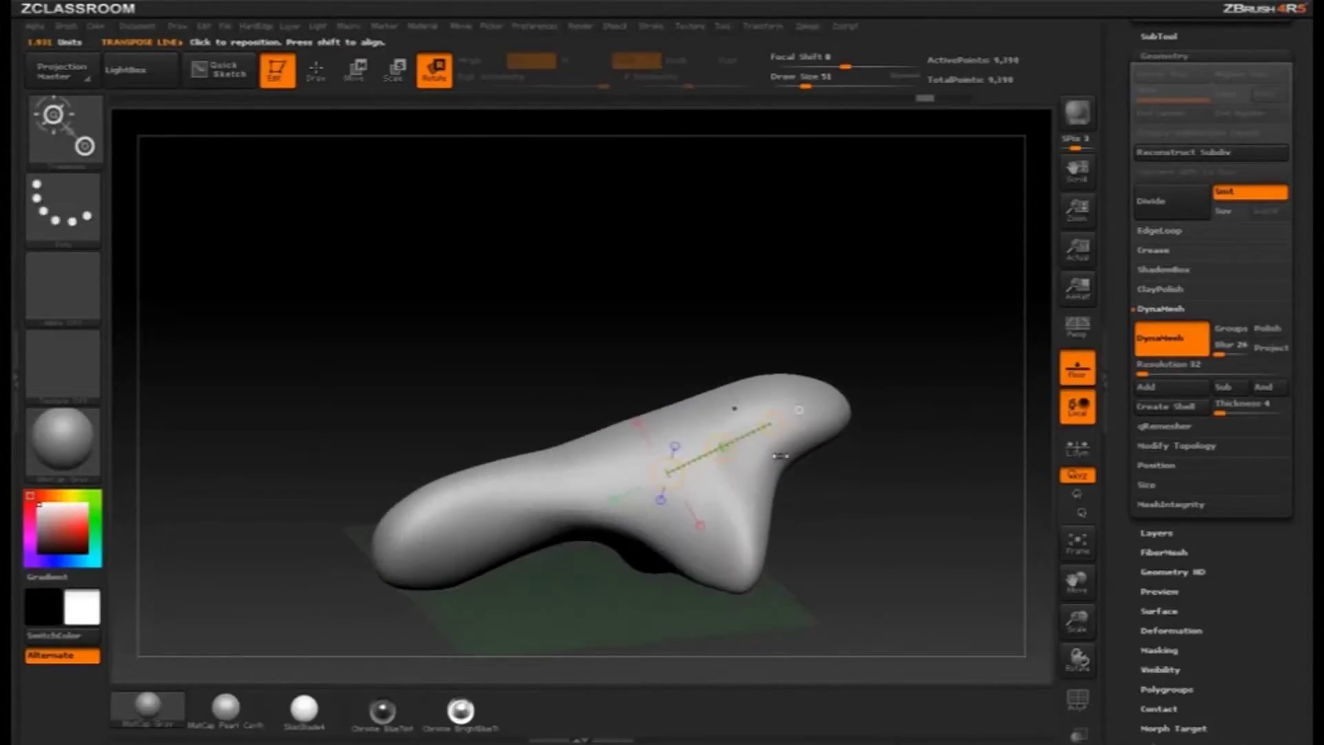
Step: Try to reshape the flank below the raised rear end with the Move brush
key("s")
left_click(802, 460)
mouse_move(802, 467)
left_mouse_down()
mouse_move(821, 453)
mouse_move(818, 472)
mouse_move(801, 460)
mouse_move(871, 493)
left_mouse_up()
key("s")
left_click(783, 458)
left_click_drag(800, 473, 930, 428)
Step: Scrub back through the undo history to an earlier state of the body
left_click_drag(984, 103, 587, 99)
mouse_move(565, 147)
left_mouse_down()
mouse_move(100, 149)
mouse_move(544, 150)
left_mouse_up()
mouse_move(649, 152)
left_mouse_down()
mouse_move(858, 153)
mouse_move(710, 148)
mouse_move(842, 148)
mouse_move(793, 148)
left_mouse_up()
Step: Reshape the rear flank and underside of the body with the Move brush at draw size 56
key("s")
left_click_drag(775, 404, 772, 405)
mouse_move(852, 390)
left_mouse_down()
mouse_move(875, 393)
mouse_move(870, 418)
left_mouse_up()
key("s")
left_click_drag(798, 440, 750, 452)
left_click_drag(889, 421, 742, 442)
left_click_drag(831, 431, 938, 422)
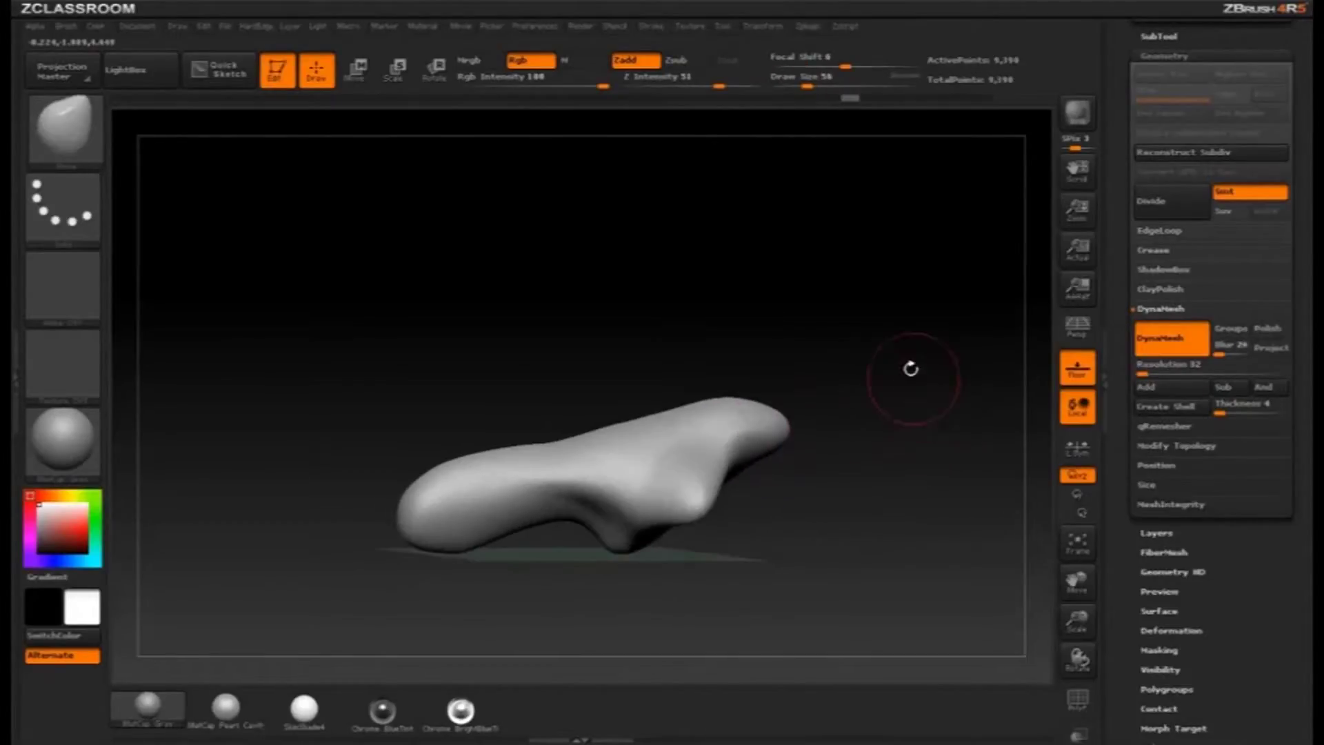
Step: Try the TrimDynamic and ClayBuildup brushes on the rear flank, and undo the last strokes
key("b")
key("t")
key("d")
mouse_move(901, 371)
left_mouse_down()
mouse_move(866, 448)
mouse_move(910, 414)
mouse_move(886, 409)
left_mouse_up()
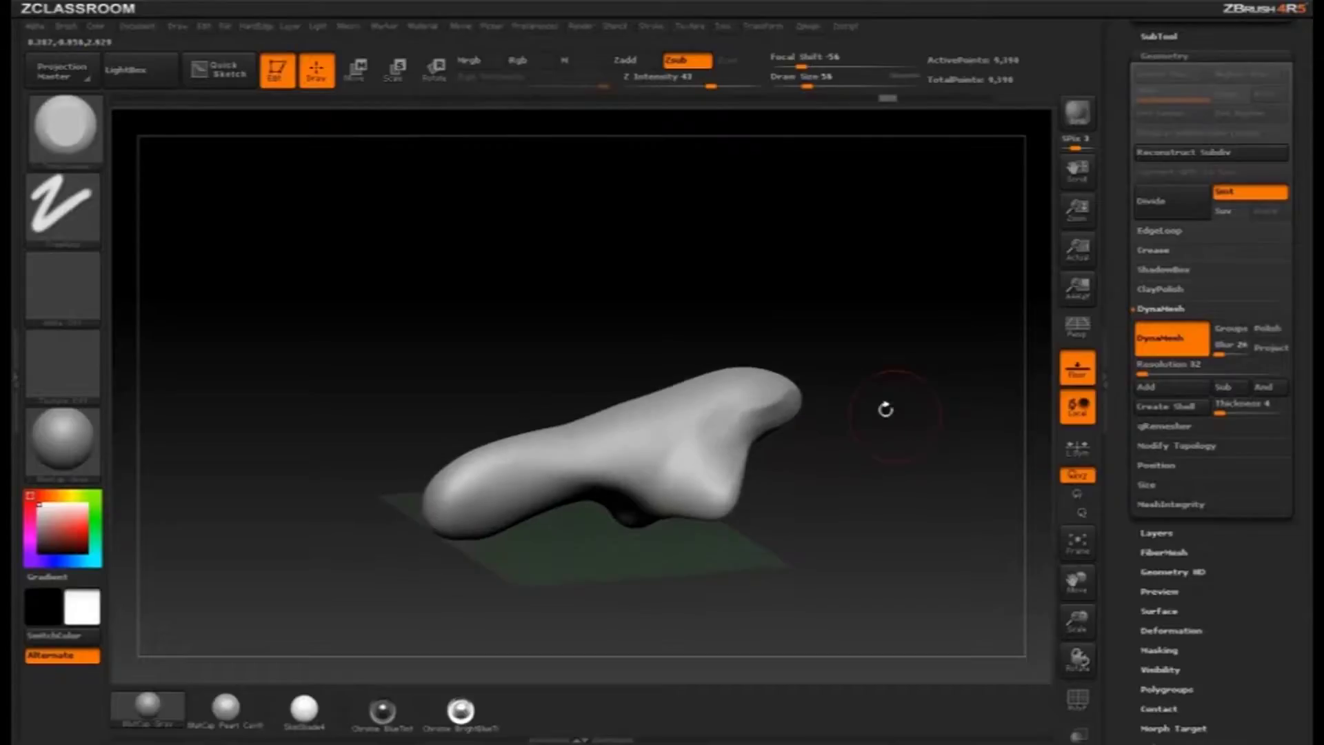
key("b")
key("c")
key("b")
key("s")
left_click_drag(718, 427, 652, 476)
key("s")
mouse_move(824, 429)
left_mouse_down()
mouse_move(828, 453)
mouse_move(889, 419)
mouse_move(879, 412)
left_mouse_up()
key("ctrl+z")
key("ctrl+z")
Step: Return to the Move brush and pull the low front tip outward at draw size 154
key("b")
key("m")
key("v")
left_click_drag(445, 526, 414, 523)
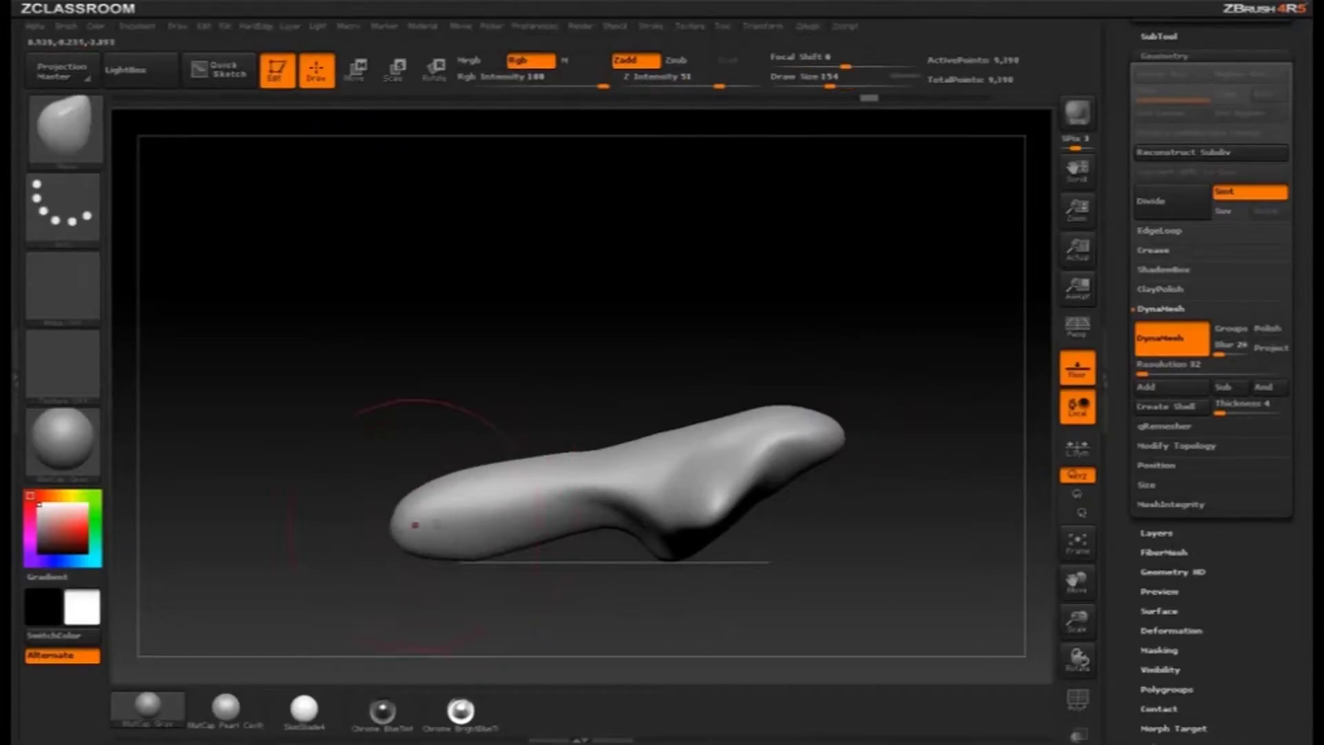
Step: Narrow the waist and pull the rear half of the body upward with the Move brush at draw size 116
key("bracketleft")
left_click_drag(493, 513, 495, 530)
left_click_drag(482, 504, 491, 491)
mouse_move(585, 469)
left_mouse_down()
mouse_move(595, 487)
mouse_move(658, 478)
mouse_move(687, 415)
left_mouse_up()
mouse_move(797, 434)
left_mouse_down()
mouse_move(859, 434)
mouse_move(888, 414)
mouse_move(843, 475)
mouse_move(879, 421)
mouse_move(849, 433)
left_mouse_up()
left_click_drag(940, 430, 753, 454)
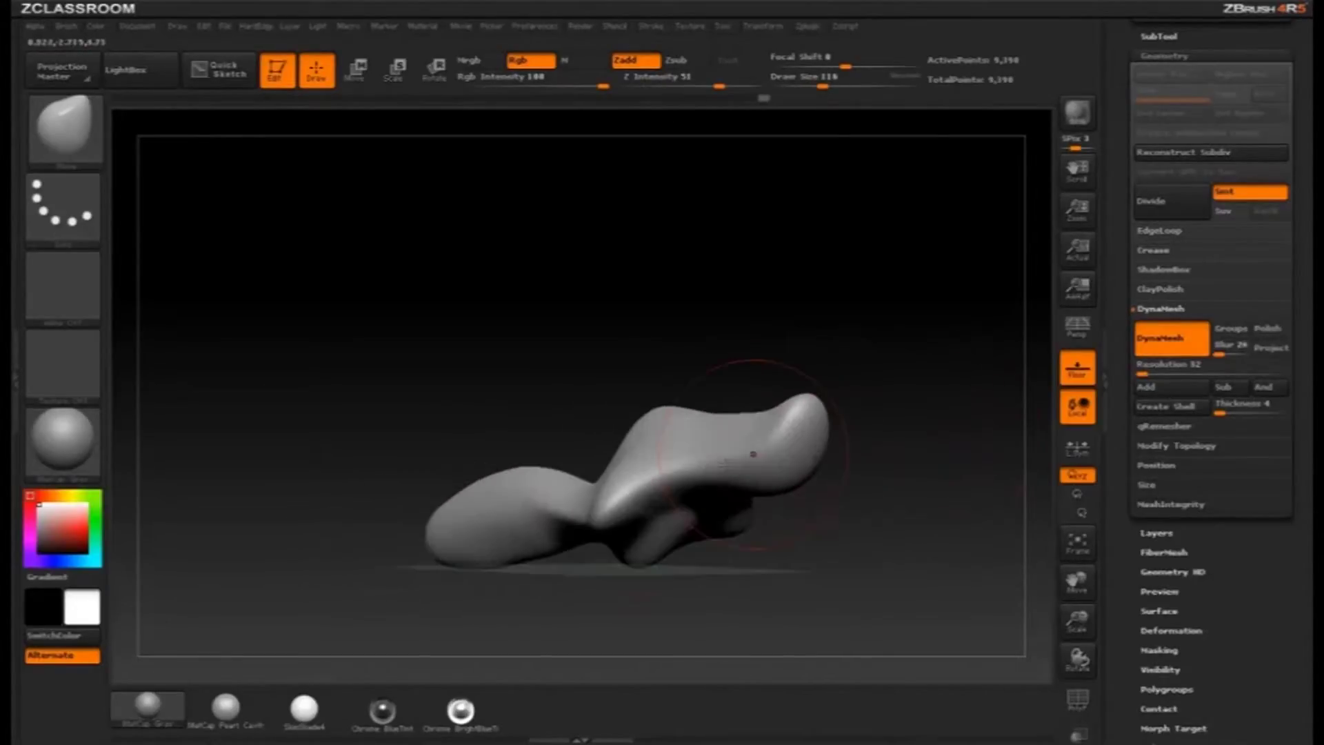
mouse_move(931, 401)
left_mouse_down()
mouse_move(882, 455)
mouse_move(848, 464)
mouse_move(883, 413)
mouse_move(918, 434)
mouse_move(960, 384)
left_mouse_up()
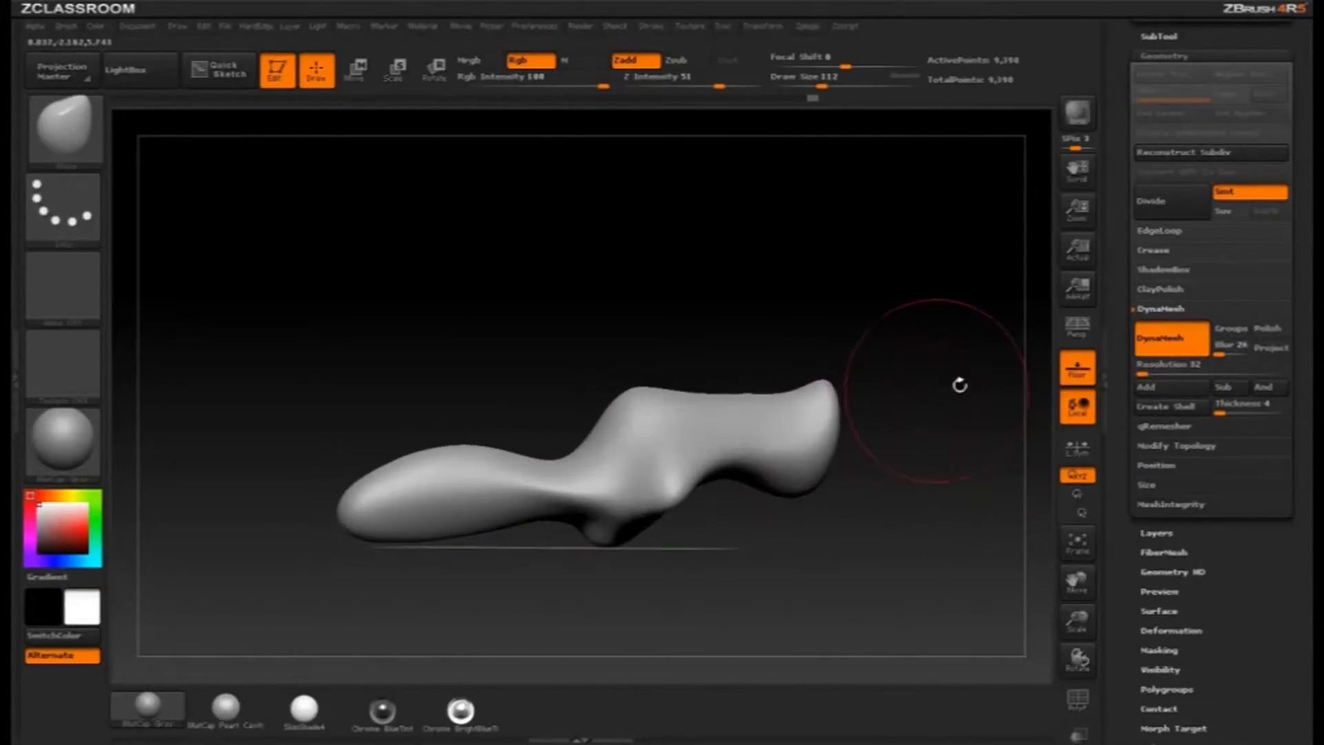
Step: Display the polyframe on the DynaMesh-updated body and expand the Deformation settings
left_click(1067, 700)
left_click_drag(862, 476, 910, 479)
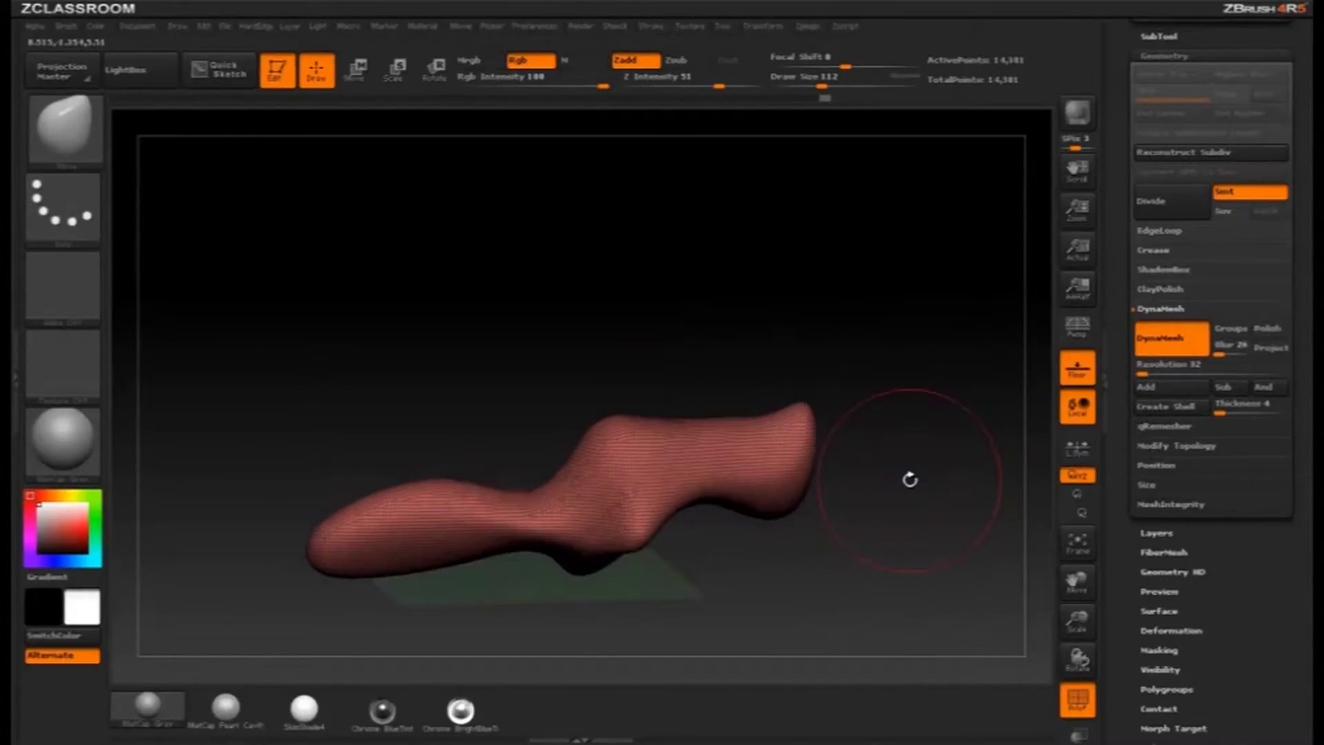
left_click_drag(1118, 542, 1150, 383)
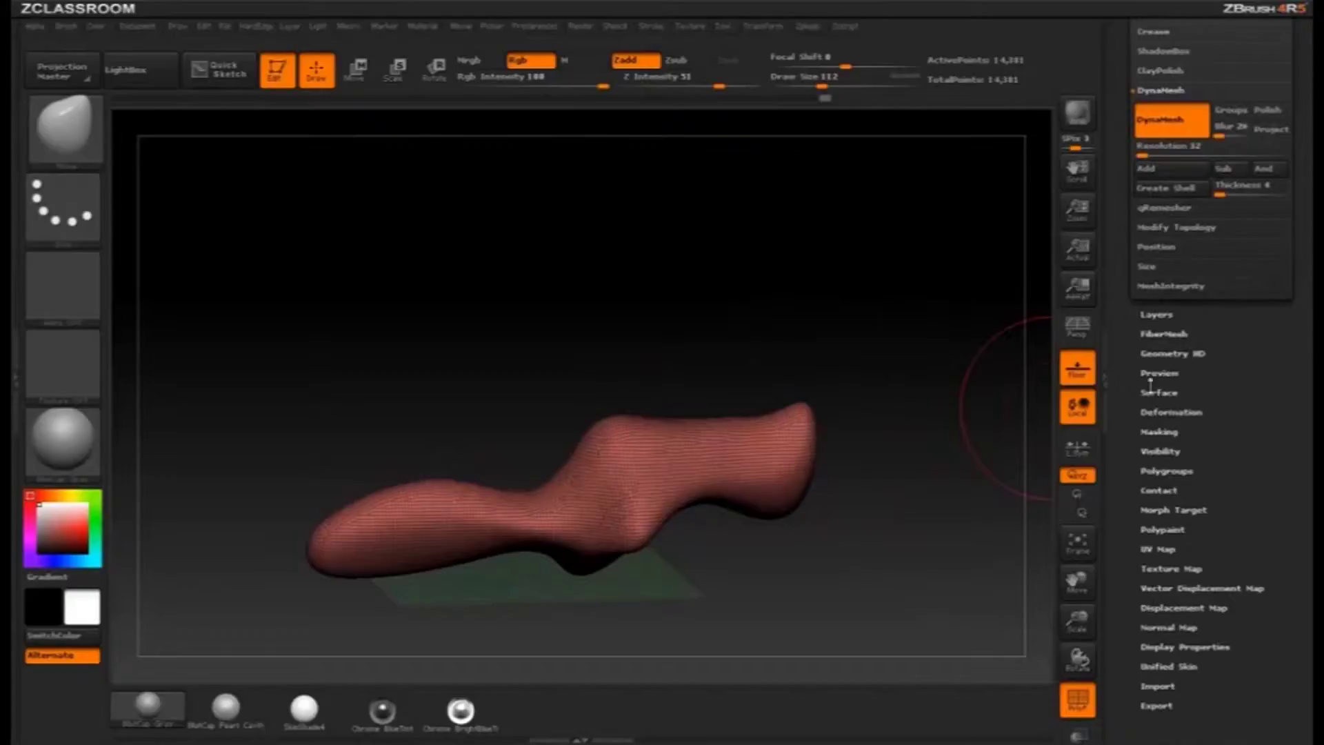
left_click(1173, 412)
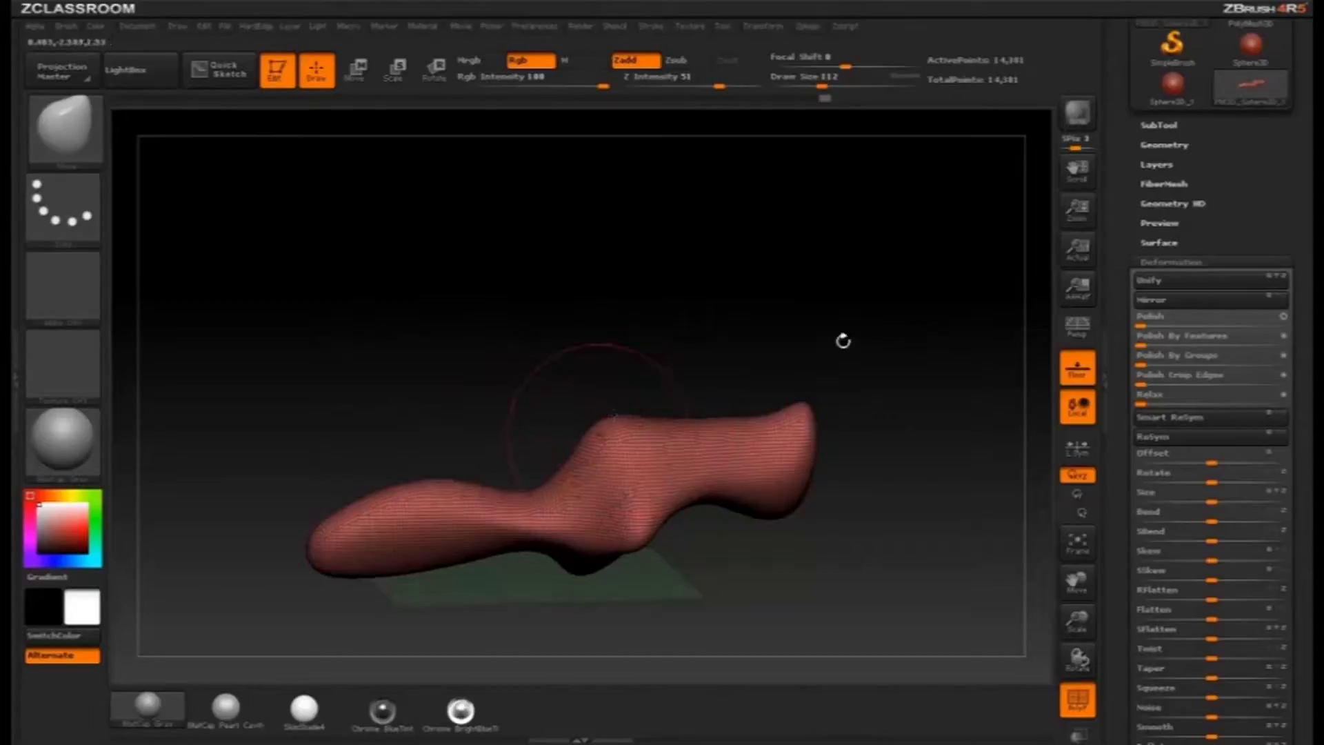
Step: Reduce the draw size to 74 and hide the body's polyframe
key("s")
left_click_drag(945, 350, 895, 381)
left_click_drag(920, 373, 942, 360)
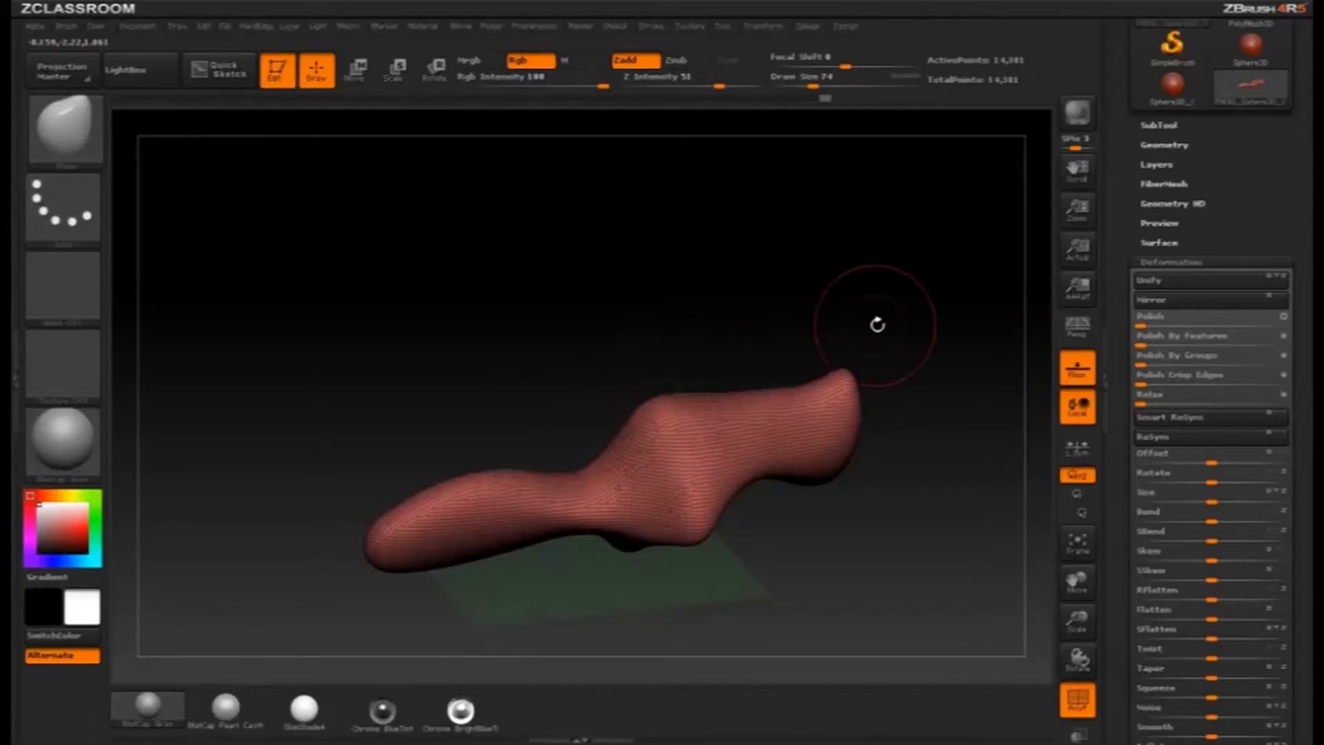
left_click_drag(1136, 233, 1107, 428)
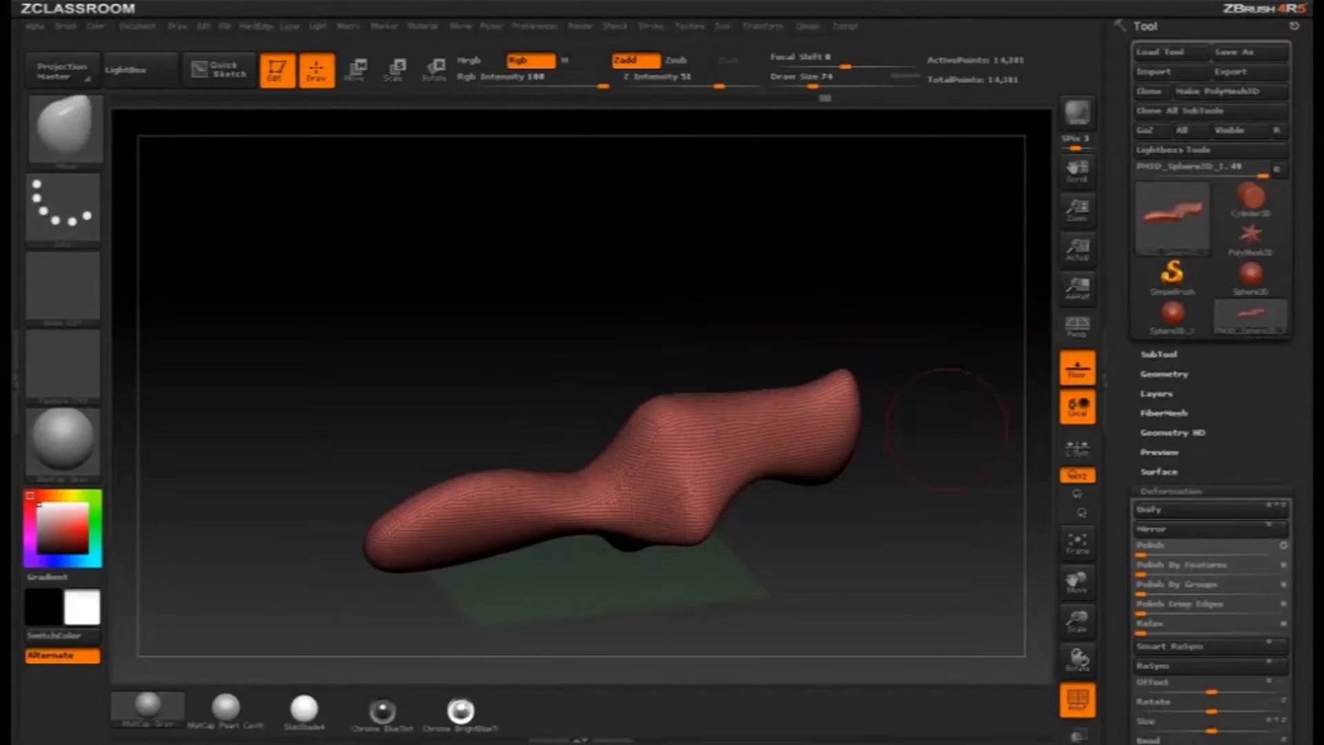
mouse_move(936, 405)
left_mouse_down()
mouse_move(966, 413)
mouse_move(954, 408)
mouse_move(1028, 520)
left_mouse_up()
left_click(1073, 703)
Step: Working from above, pull the sides of the rear end outward with the Move brush
left_click_drag(1009, 351, 1001, 414)
mouse_move(915, 412)
left_mouse_down()
mouse_move(921, 454)
mouse_move(884, 420)
mouse_move(931, 405)
mouse_move(922, 334)
mouse_move(878, 534)
left_mouse_up()
mouse_move(952, 658)
left_mouse_down()
mouse_move(940, 361)
mouse_move(928, 375)
mouse_move(973, 414)
mouse_move(940, 443)
mouse_move(928, 287)
mouse_move(910, 365)
left_mouse_up()
key("s")
left_click_drag(628, 394, 624, 395)
left_click_drag(579, 443, 674, 420)
left_click_drag(598, 399, 651, 393)
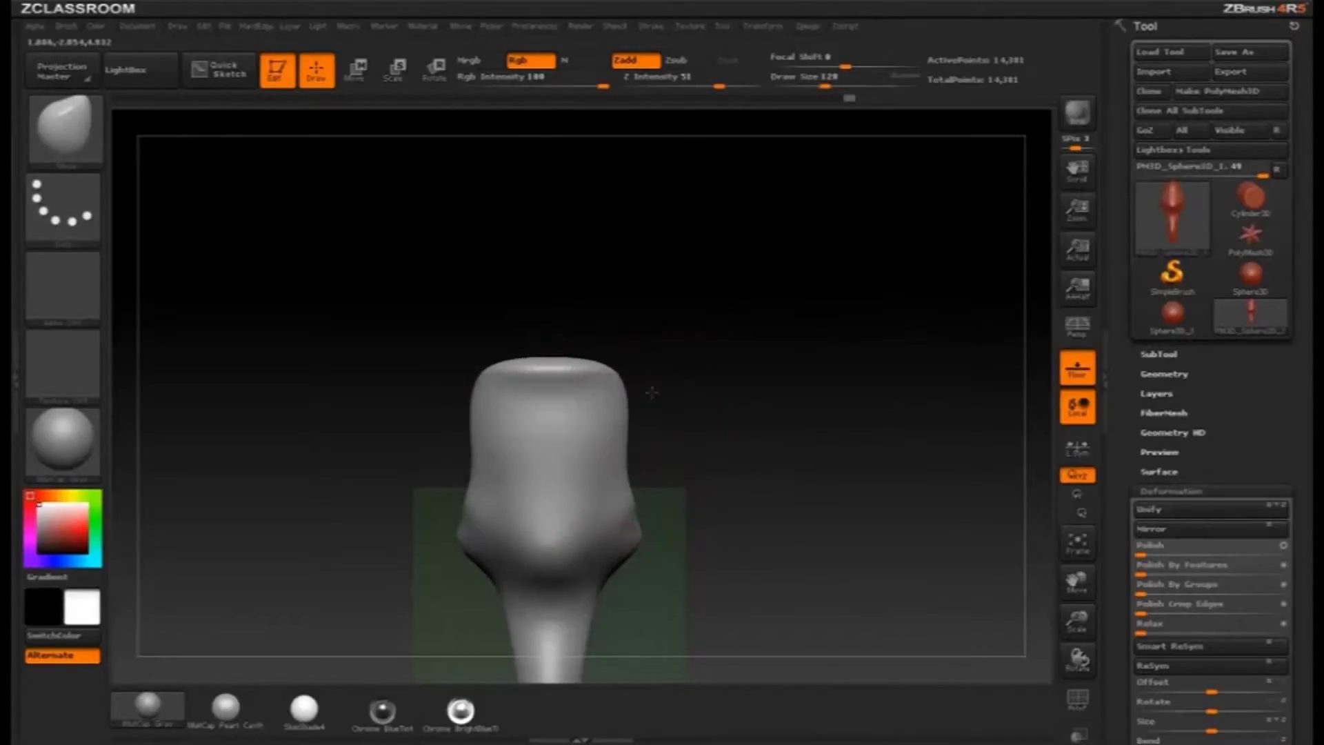
Step: Flare the rear corners outward into a broad, squared end with the Move brush at draw size 77
key("s")
mouse_move(620, 449)
left_mouse_down()
mouse_move(634, 447)
mouse_move(632, 412)
left_mouse_up()
left_click_drag(634, 393, 650, 380)
key("s")
left_click_drag(640, 374, 649, 368)
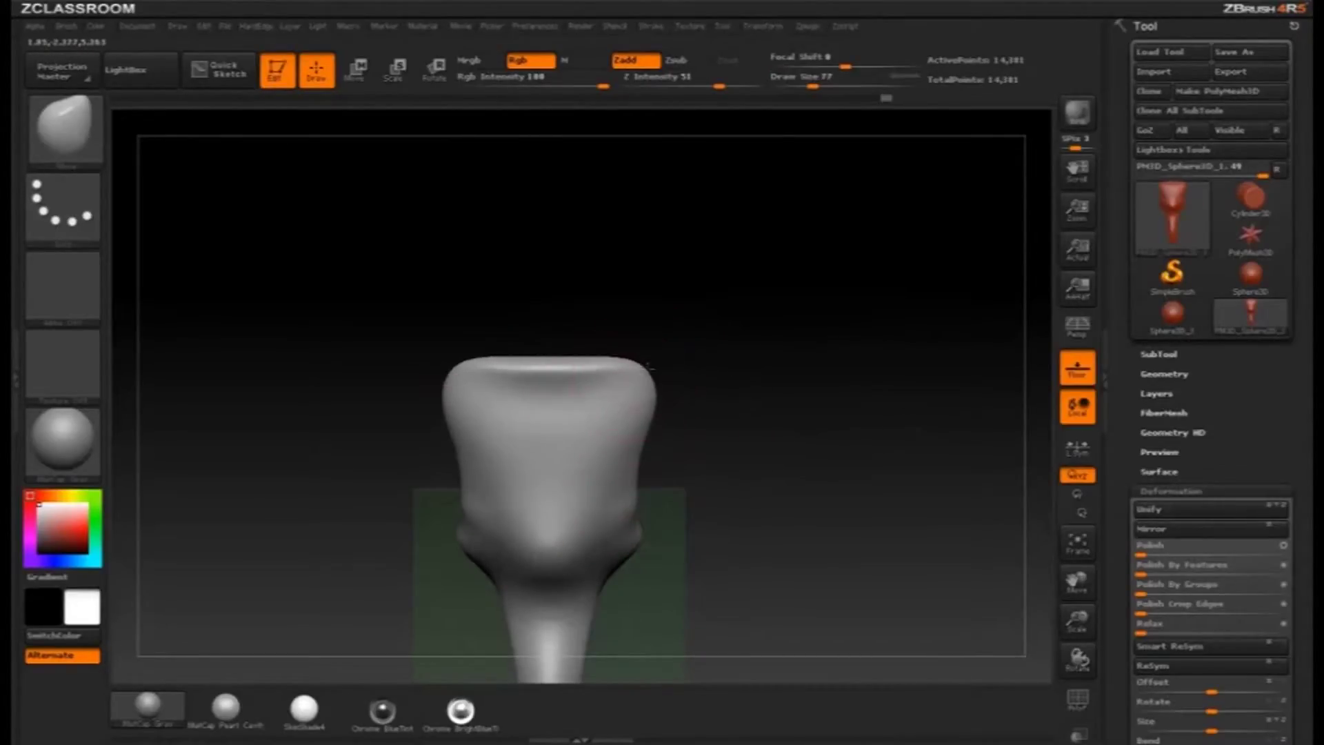
Step: Undo the last stroke and pull the top of the rear body up into a hump at draw size 94
mouse_move(701, 452)
left_mouse_down()
mouse_move(695, 422)
mouse_move(652, 429)
mouse_move(754, 346)
mouse_move(677, 386)
mouse_move(763, 399)
mouse_move(951, 301)
mouse_move(917, 296)
mouse_move(840, 351)
mouse_move(911, 399)
mouse_move(903, 431)
mouse_move(849, 343)
left_mouse_up()
key("ctrl+z")
key("s")
left_click_drag(940, 341, 917, 400, "alt")
key("s")
left_click_drag(674, 376, 655, 376)
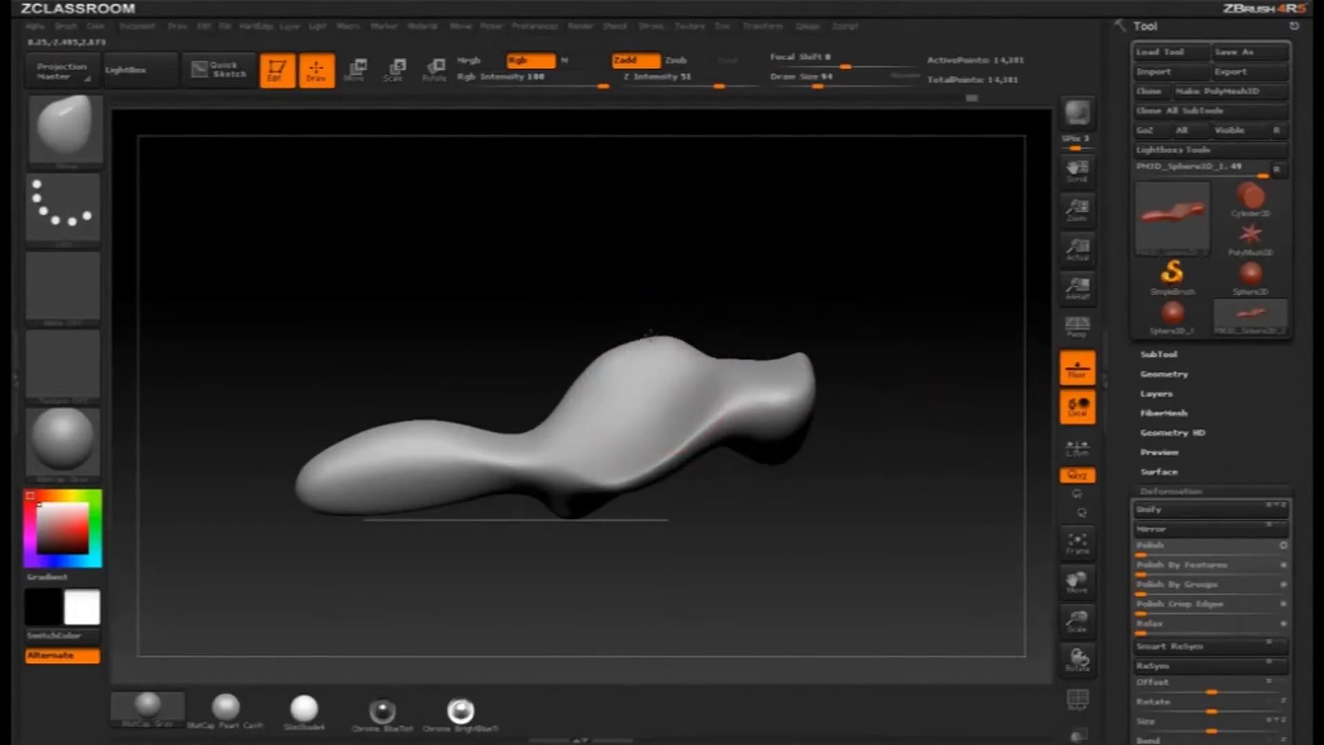
Step: Remesh the body with DynaMesh and reshape the neck dip and the back hump with the Move brush
mouse_move(860, 269)
left_mouse_down("ctrl")
mouse_move(916, 337)
mouse_move(831, 345)
mouse_move(903, 372)
left_mouse_up("ctrl")
left_click_drag(512, 482, 462, 453)
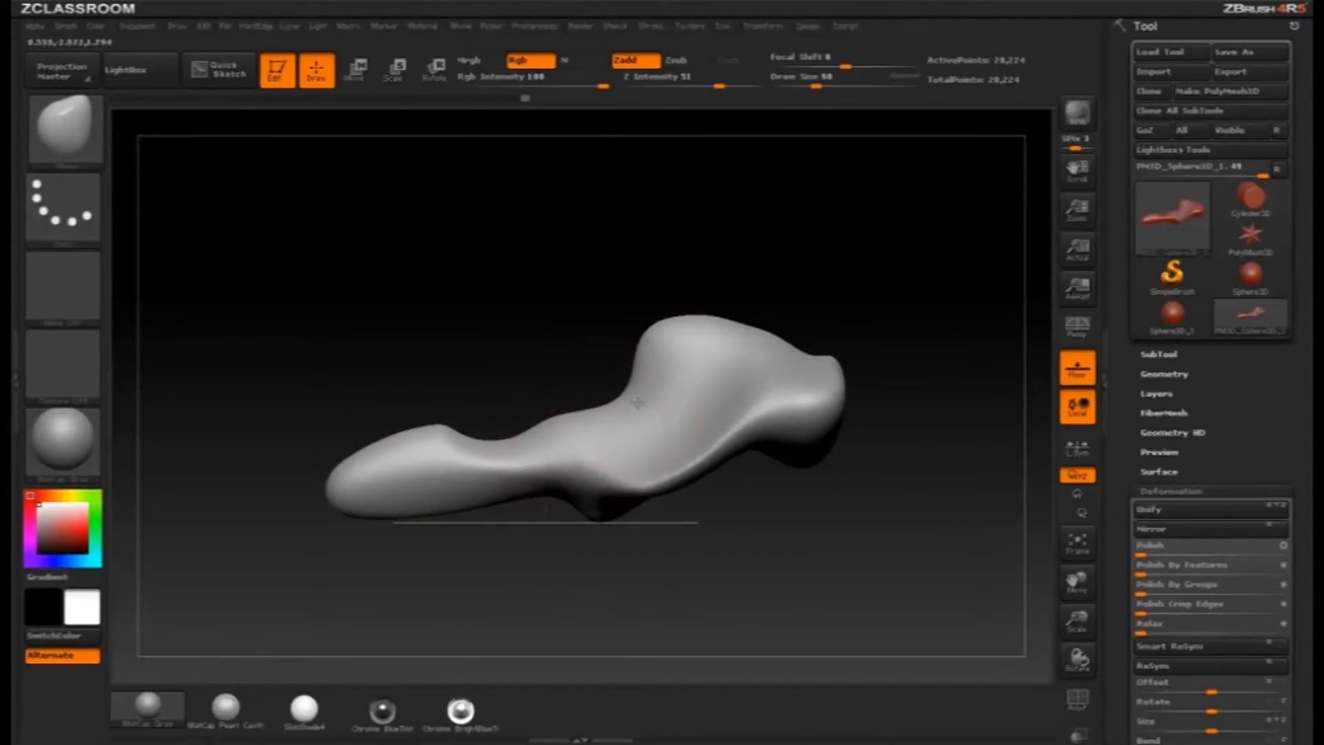
mouse_move(689, 414)
left_mouse_down()
mouse_move(620, 346)
mouse_move(881, 370)
mouse_move(801, 361)
mouse_move(699, 380)
mouse_move(635, 429)
left_mouse_up()
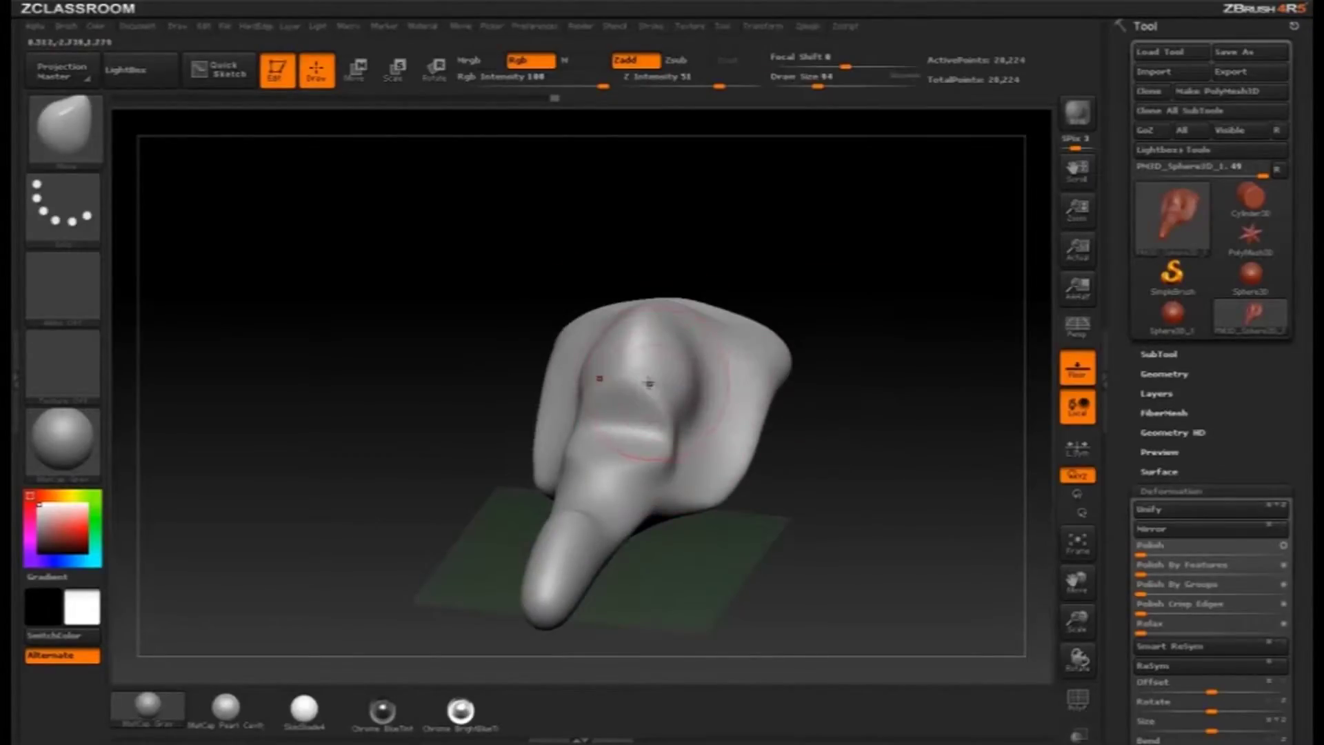
mouse_move(813, 303)
left_mouse_down()
mouse_move(798, 331)
mouse_move(621, 375)
mouse_move(655, 335)
left_mouse_up()
left_click_drag(710, 331, 803, 310)
Step: Remesh the body again and pull a small bump up behind the neck with the Move brush at draw size 54
left_click_drag(710, 286, 772, 331, "ctrl")
mouse_move(907, 304)
left_mouse_down()
mouse_move(772, 318)
mouse_move(831, 319)
left_mouse_up()
key("s")
left_click(714, 367)
left_click_drag(606, 407, 593, 419)
left_click_drag(524, 345, 591, 378)
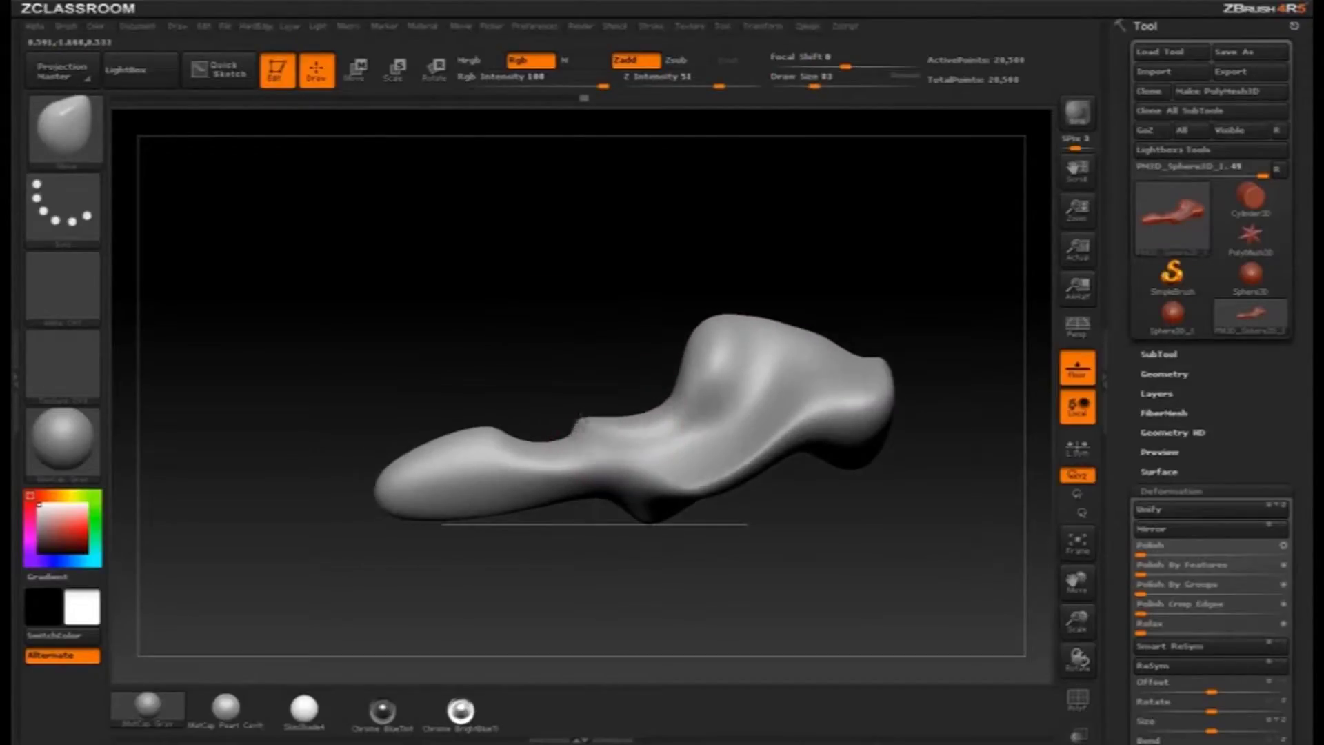
key("s")
left_click(591, 433)
mouse_move(569, 386)
left_mouse_down()
mouse_move(621, 413)
mouse_move(598, 412)
left_mouse_up()
Step: Reshape the central hump of the back from above with the Move brush at draw size 104
mouse_move(576, 345)
left_mouse_down("shift")
mouse_move(528, 319)
mouse_move(724, 292)
mouse_move(851, 298)
mouse_move(781, 340)
mouse_move(769, 400)
left_mouse_up("shift")
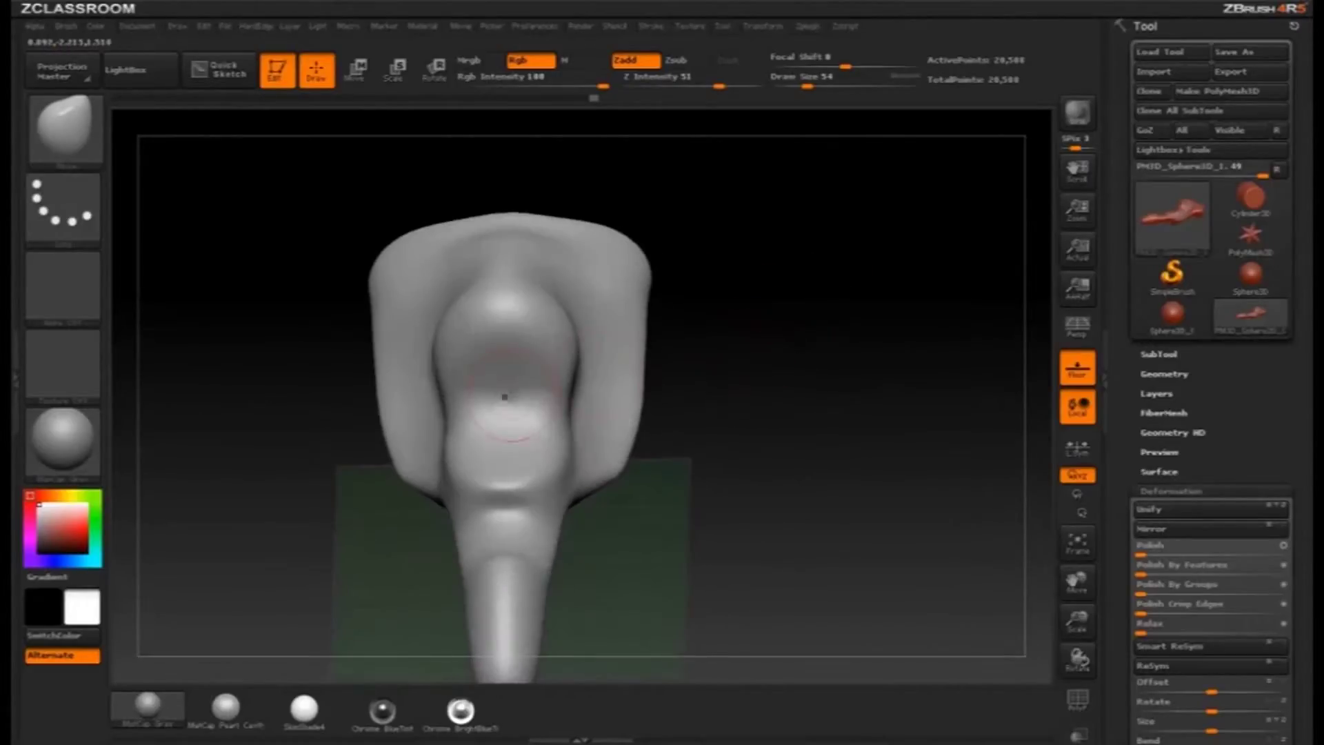
key("s")
left_click(515, 395)
left_click_drag(716, 307, 635, 301)
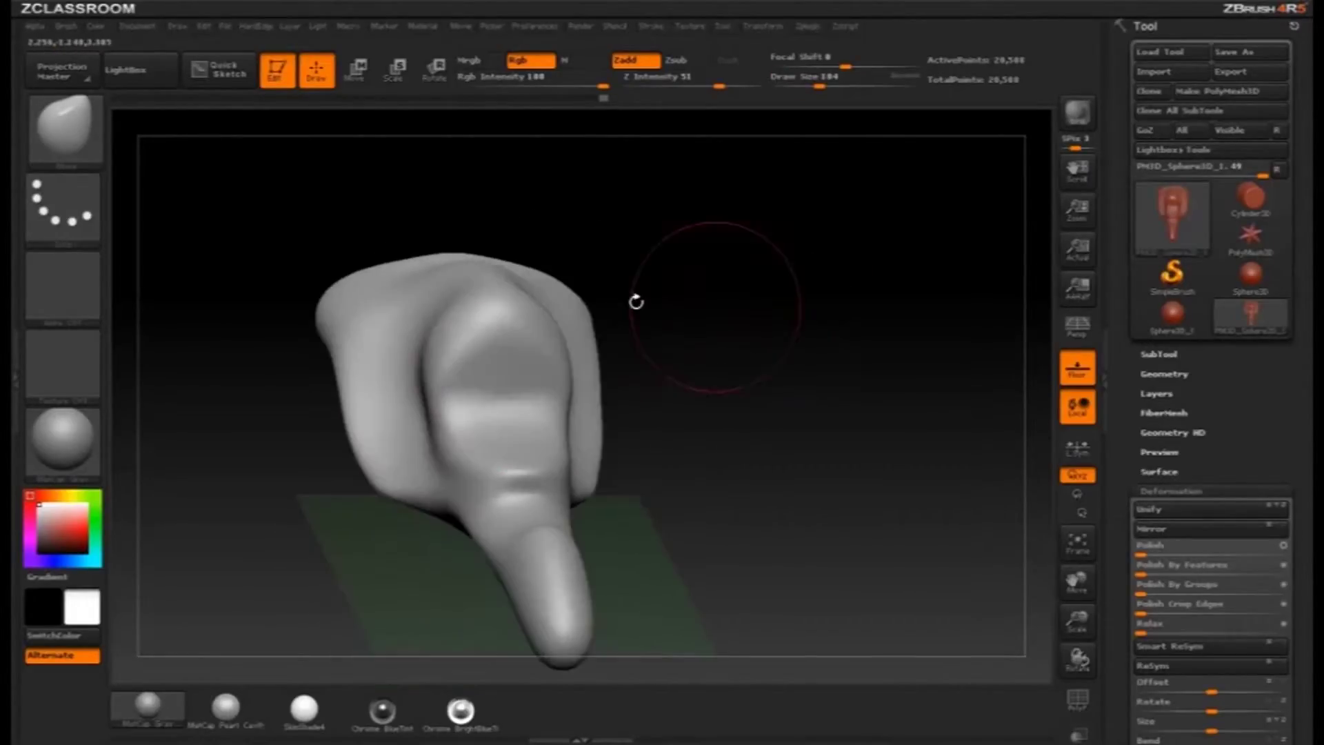
left_click_drag(503, 346, 502, 326)
left_click_drag(647, 299, 629, 284, "shift")
left_click_drag(498, 337, 499, 355)
mouse_move(683, 292)
left_mouse_down("shift")
mouse_move(607, 307)
mouse_move(679, 324)
left_mouse_up("shift")
Step: Reselect the Move brush and reshape the lower sides of the rear end from behind at draw size 83
key("b")
key("m")
key("v")
left_click_drag(774, 331, 757, 342)
mouse_move(635, 317)
left_mouse_down("shift")
mouse_move(577, 310)
mouse_move(610, 310)
left_mouse_up("shift")
mouse_move(850, 298)
left_mouse_down("shift")
mouse_move(857, 312)
mouse_move(807, 324)
mouse_move(818, 313)
left_mouse_up("shift")
key("b")
key("m")
key("v")
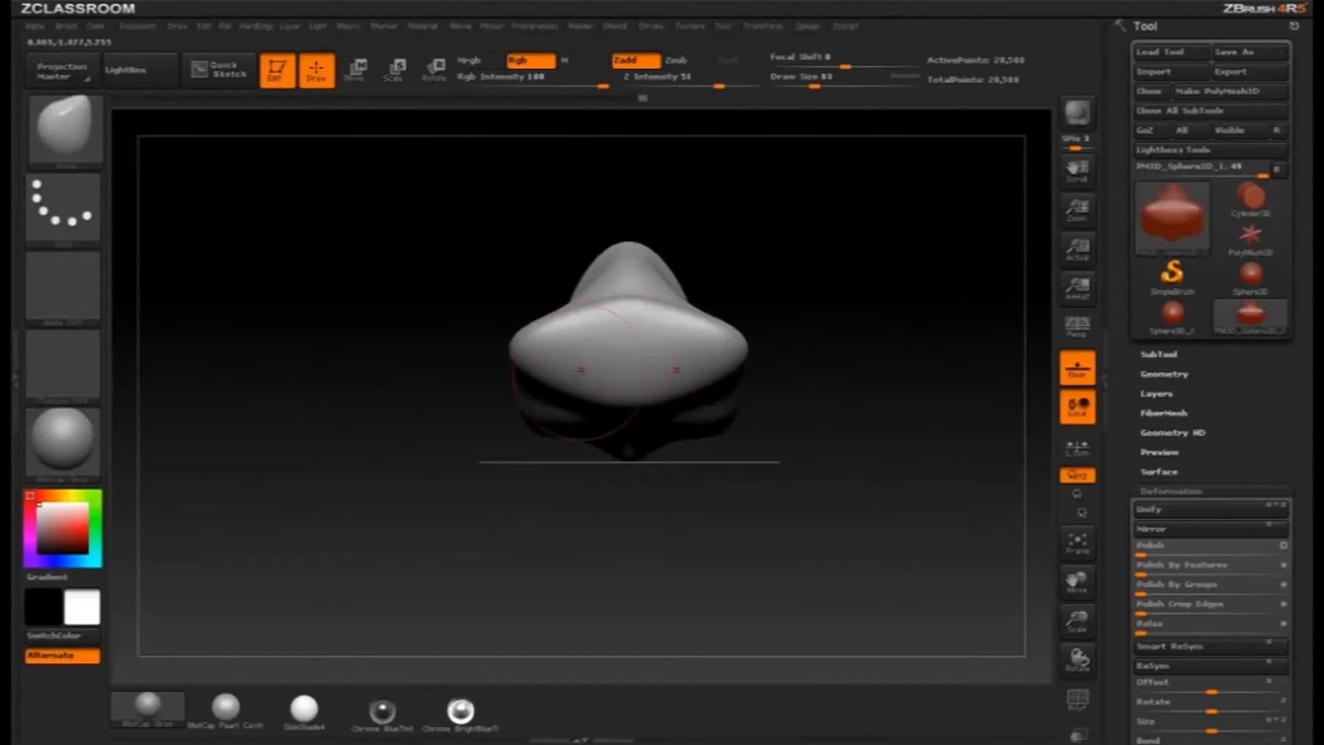
mouse_move(556, 383)
left_mouse_down()
mouse_move(541, 393)
mouse_move(607, 409)
left_mouse_up()
left_click_drag(820, 345, 883, 349, "shift")
mouse_move(693, 342)
left_mouse_down("alt")
mouse_move(874, 378)
mouse_move(738, 502)
mouse_move(706, 564)
mouse_move(812, 437)
mouse_move(533, 550)
mouse_move(679, 519)
left_mouse_up("alt")
Step: Pull the front tip downward into a rounded head with the Move brush at draw size 97
key("b")
key("c")
key("b")
mouse_move(593, 507)
left_mouse_down()
mouse_move(585, 529)
mouse_move(583, 517)
left_mouse_up()
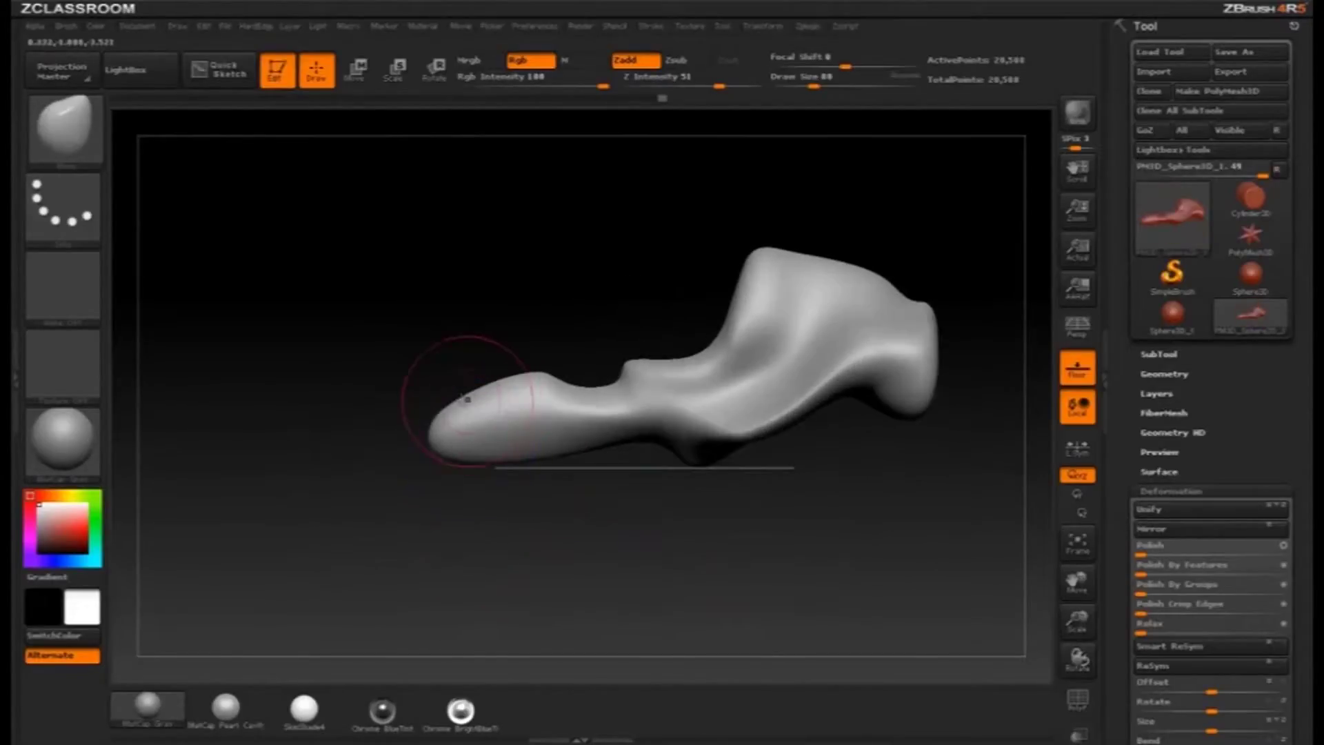
mouse_move(417, 456)
left_mouse_down()
mouse_move(621, 458)
mouse_move(550, 464)
mouse_move(475, 419)
left_mouse_up()
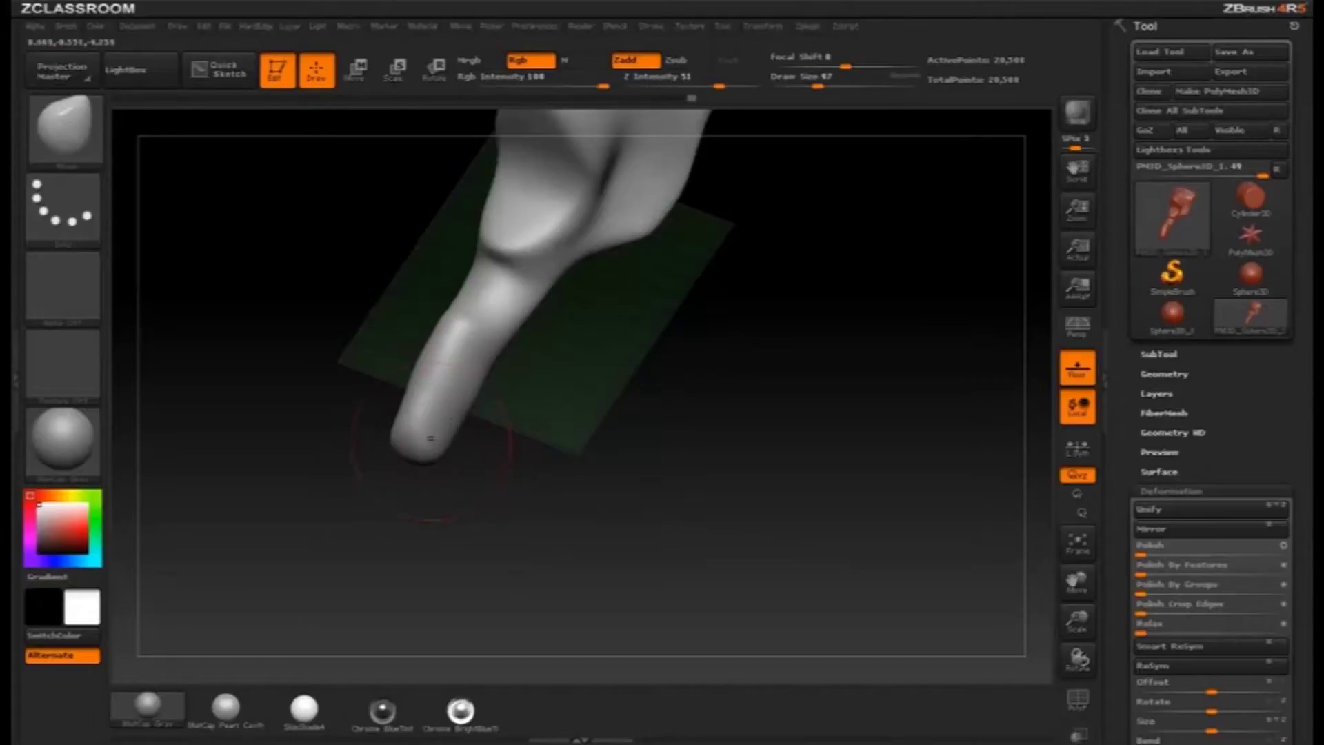
mouse_move(471, 381)
left_mouse_down()
mouse_move(476, 400)
mouse_move(414, 413)
mouse_move(699, 269)
mouse_move(550, 446)
mouse_move(450, 435)
left_mouse_up()
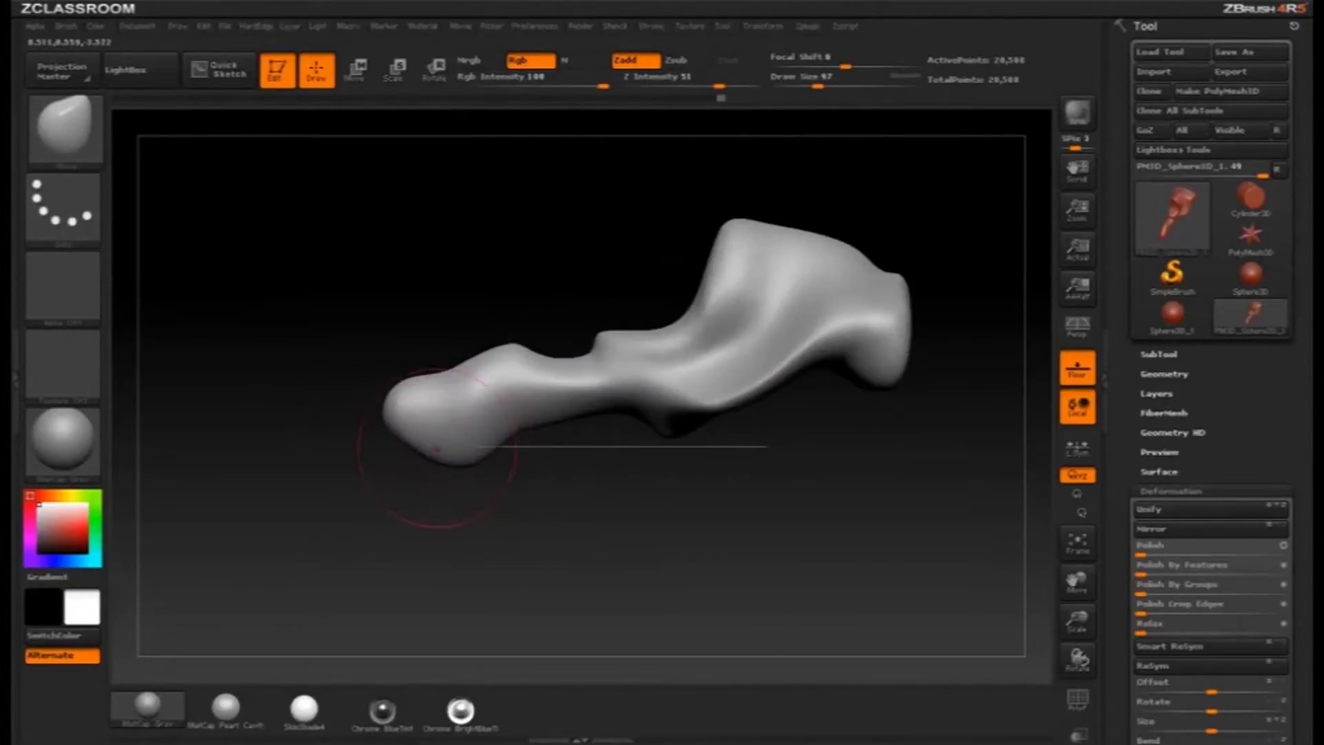
Step: Raise the back of the head into a crest and push its underside upward with the Move brush
left_click_drag(491, 359, 496, 347)
key("[")
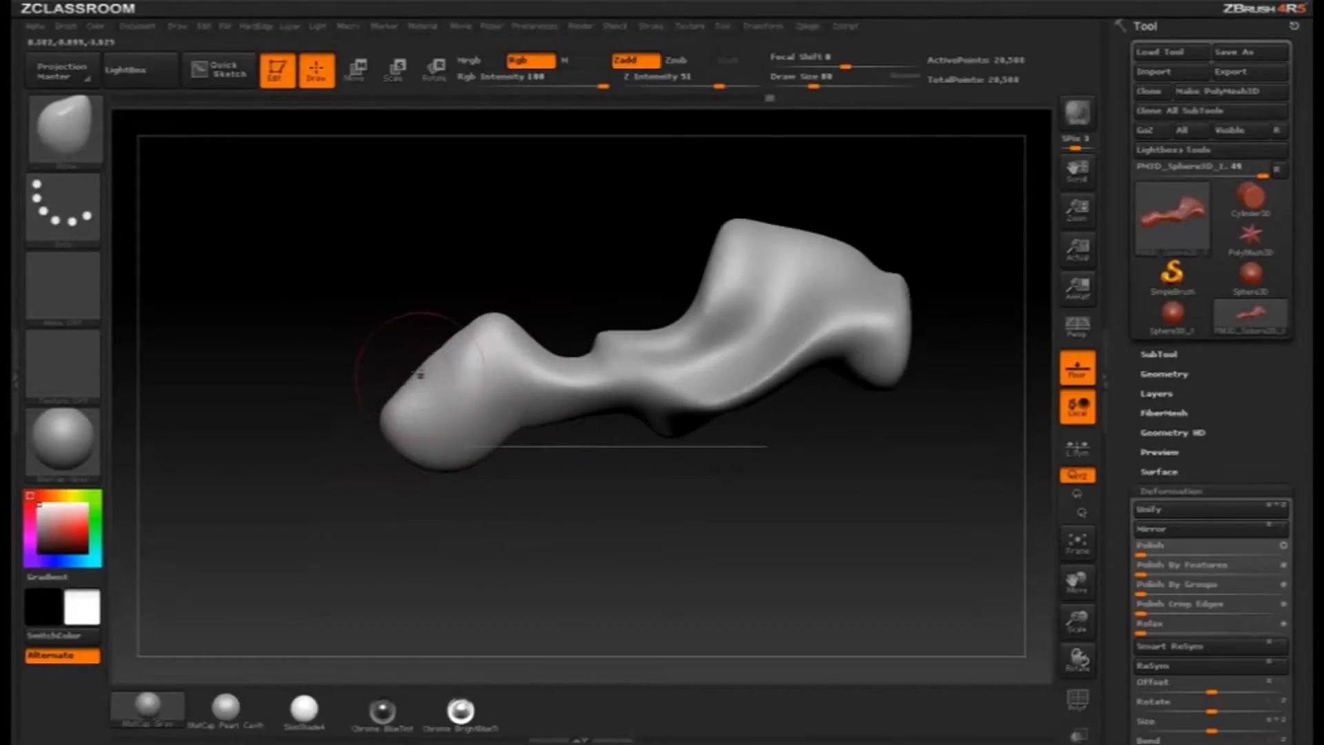
left_click_drag(467, 432, 459, 391)
key("[")
key("[")
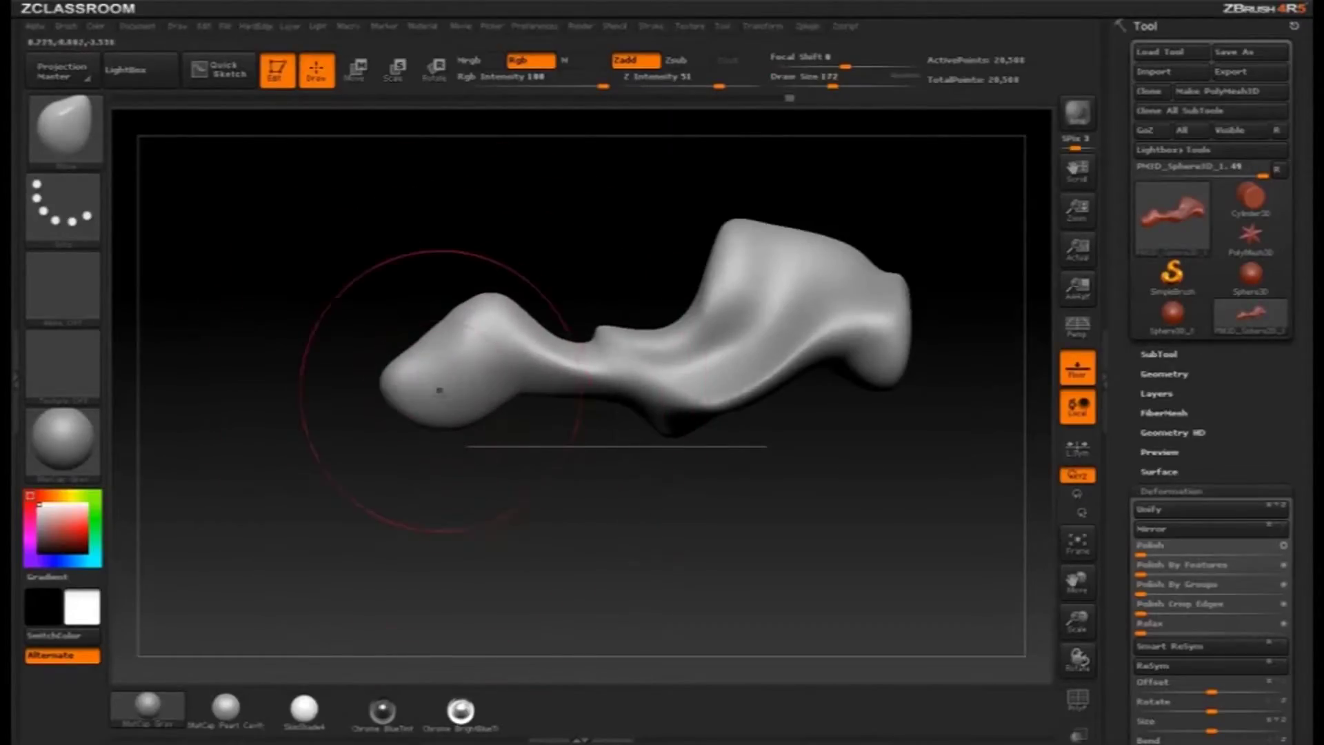
Step: Widen the body sideways with a Transpose move line drawn outward from its centre, redoing the first attempt, and return to drawing mode
left_click_drag(710, 505, 664, 549, "alt")
key("w")
mouse_move(866, 230)
left_mouse_down("alt")
mouse_move(876, 251)
mouse_move(775, 402)
left_mouse_up("alt")
mouse_move(573, 540)
left_mouse_down()
mouse_move(852, 413)
mouse_move(965, 387)
left_mouse_up()
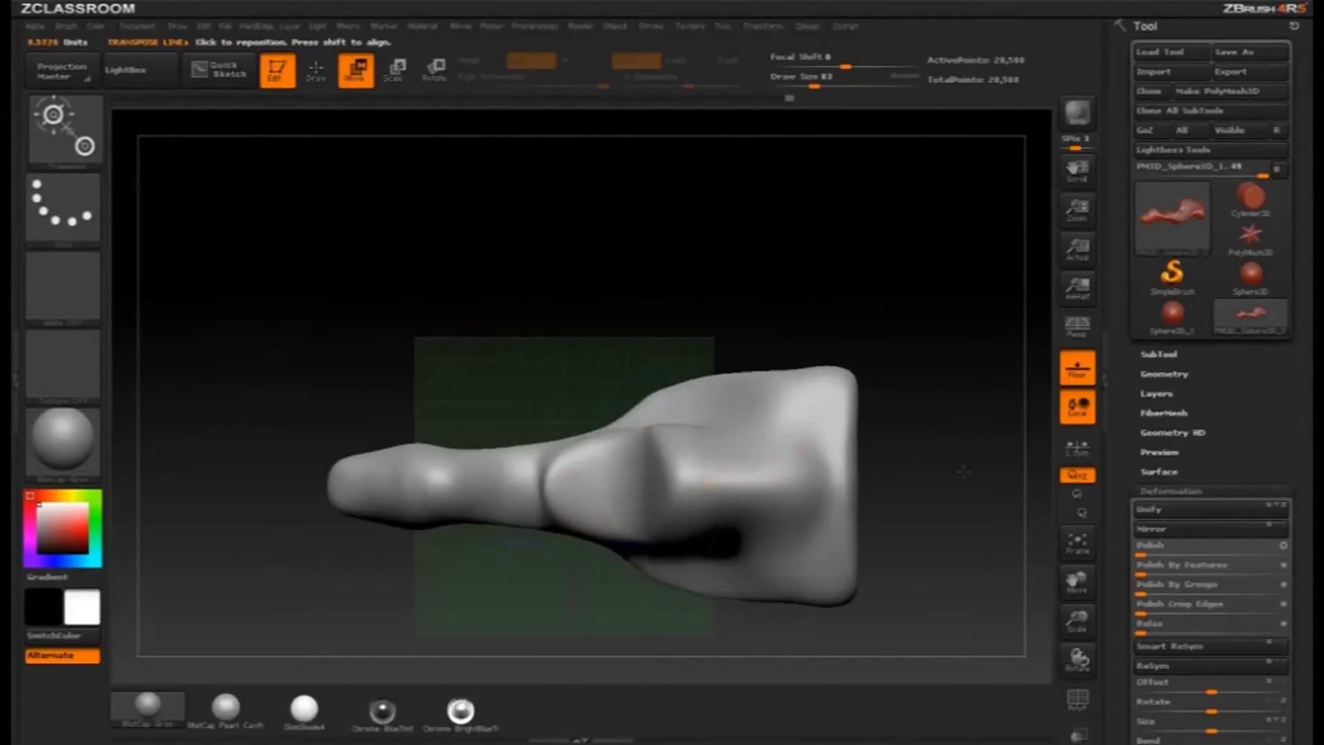
left_click_drag(877, 403, 699, 407, "alt")
mouse_move(431, 423)
left_mouse_down("shift")
mouse_move(942, 422)
mouse_move(800, 419)
left_mouse_up("shift")
left_click_drag(681, 393, 676, 138, "shift")
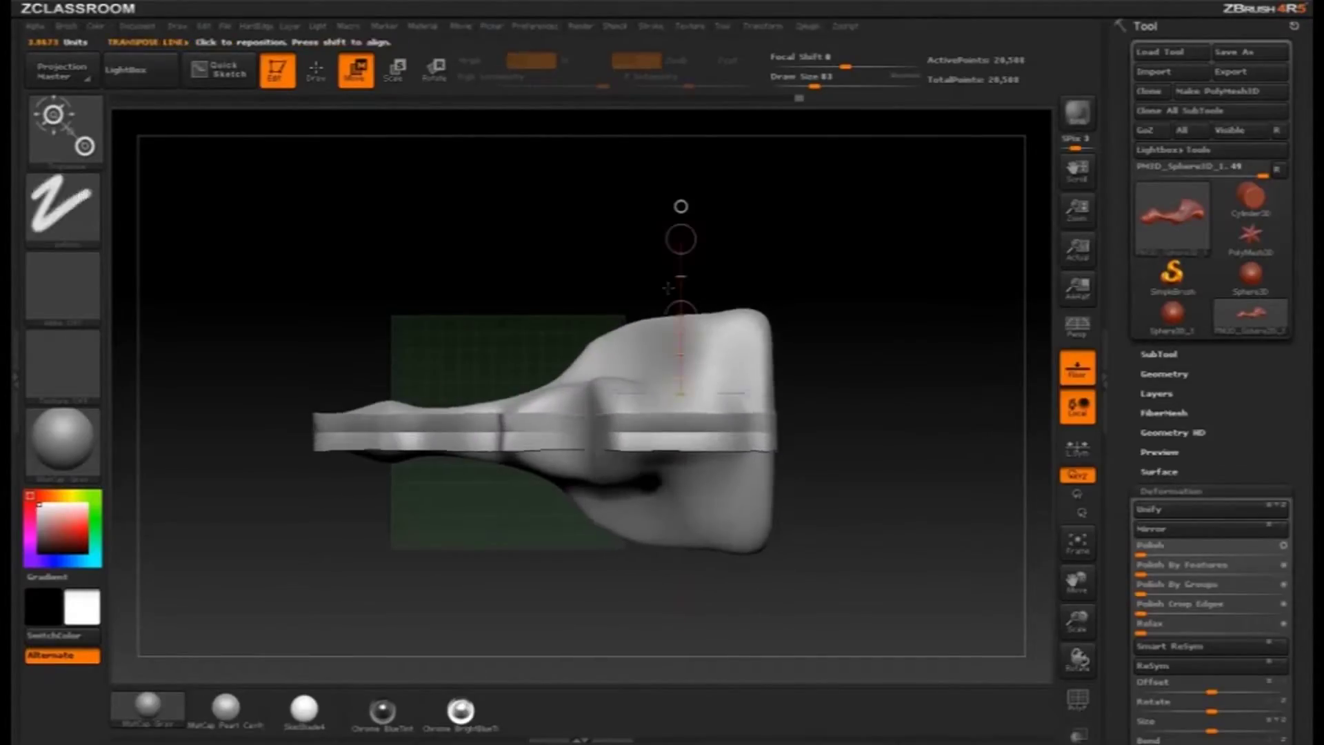
key("ctrl+z")
left_click_drag(549, 433, 550, 156, "shift")
key("q")
mouse_move(892, 283)
left_mouse_down()
mouse_move(878, 257)
mouse_move(892, 260)
mouse_move(880, 275)
mouse_move(844, 280)
mouse_move(875, 201)
mouse_move(406, 502)
mouse_move(415, 475)
mouse_move(330, 488)
left_mouse_up()
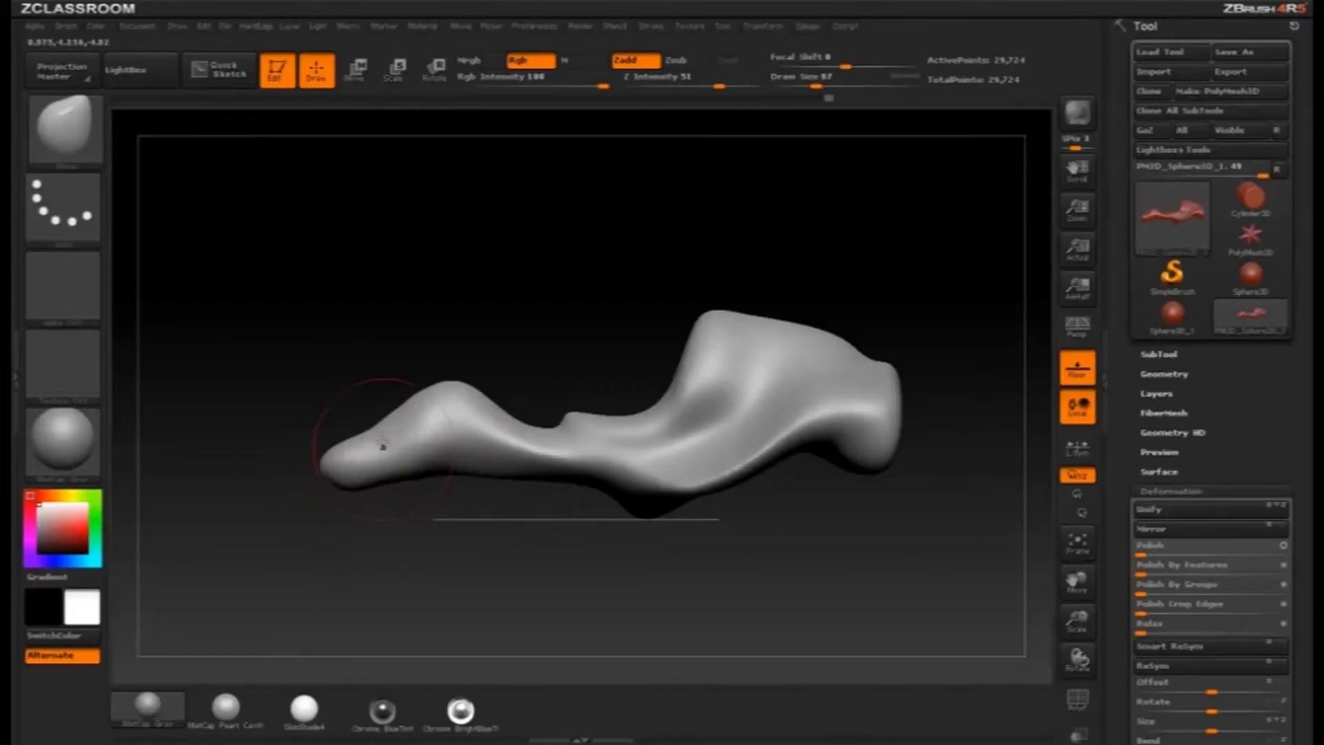
Step: Smooth the snout and pull the underside of the head down into a jaw with the Move brush
left_click_drag(395, 427, 414, 418, "shift")
left_click_drag(467, 481, 422, 476, "alt")
left_click_drag(450, 465, 455, 480)
left_click_drag(464, 541, 344, 593)
key("bracketleft")
key("bracketleft")
key("bracketleft")
left_click_drag(453, 442, 439, 444)
Step: Fill out the forehead above the snout with the Move brush and reduce the draw size to 37
mouse_move(572, 324)
left_mouse_down()
mouse_move(591, 331)
mouse_move(437, 422)
mouse_move(407, 404)
mouse_move(321, 444)
left_mouse_up()
key("bracketright")
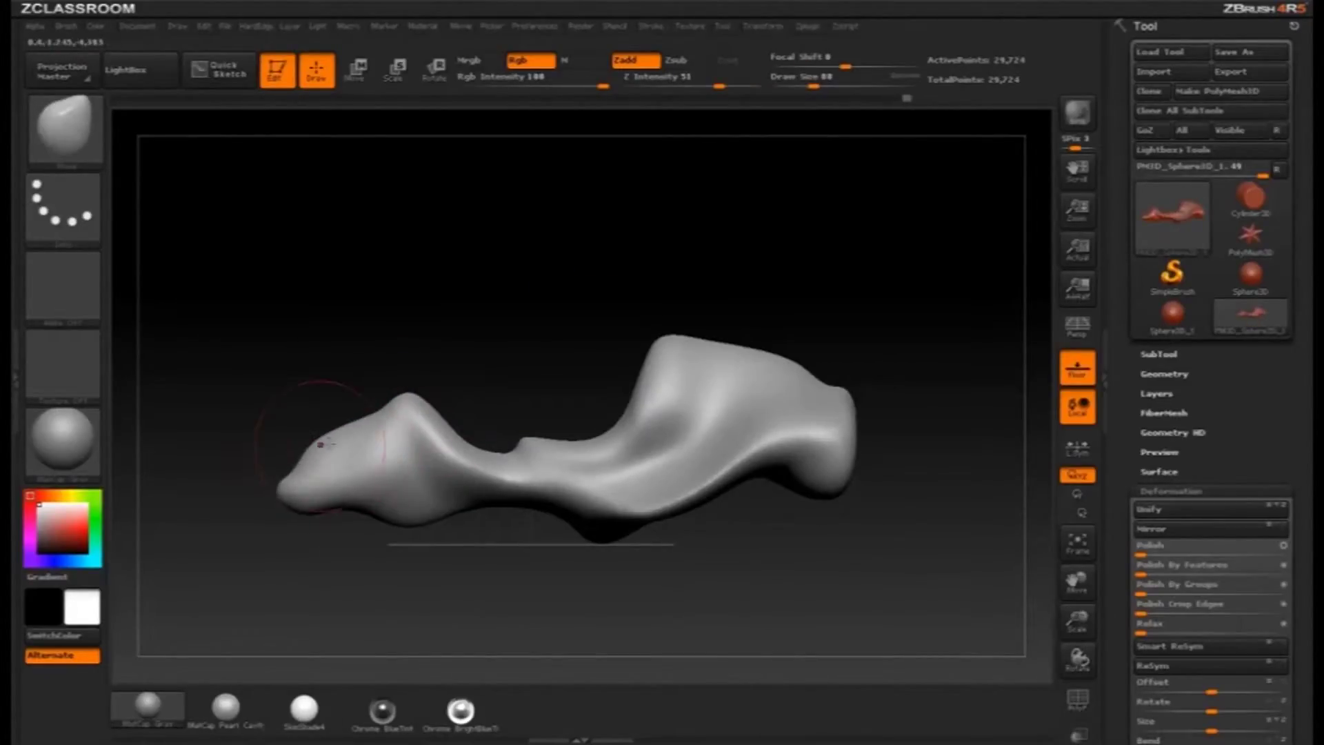
mouse_move(565, 277)
left_mouse_down()
mouse_move(716, 273)
mouse_move(697, 289)
mouse_move(586, 303)
left_mouse_up()
key("s")
left_click_drag(542, 317, 533, 316)
mouse_move(545, 304)
left_mouse_down("alt")
mouse_move(565, 332)
mouse_move(596, 314)
left_mouse_up("alt")
key("bracketleft")
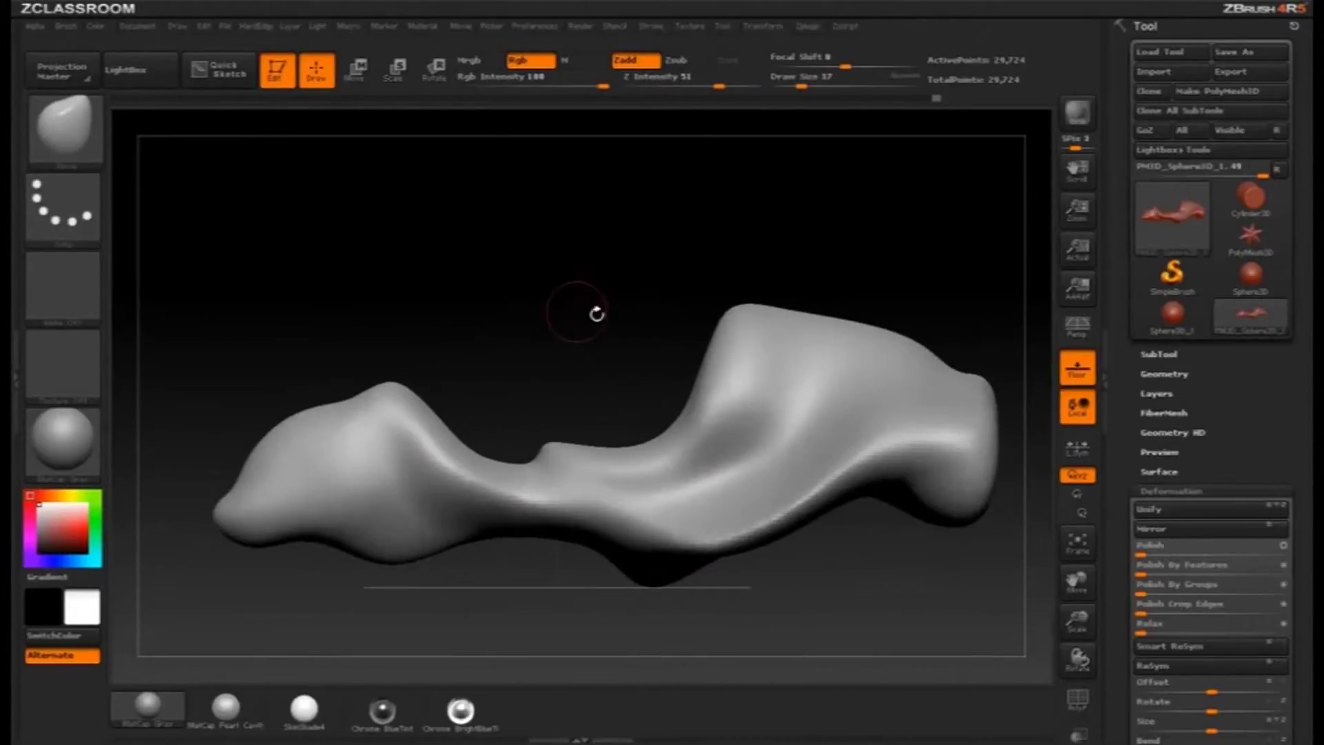
Step: Flatten the underside of the body with the TrimDynamic brush and hide the floor grid
left_click_drag(923, 600, 891, 414, "alt")
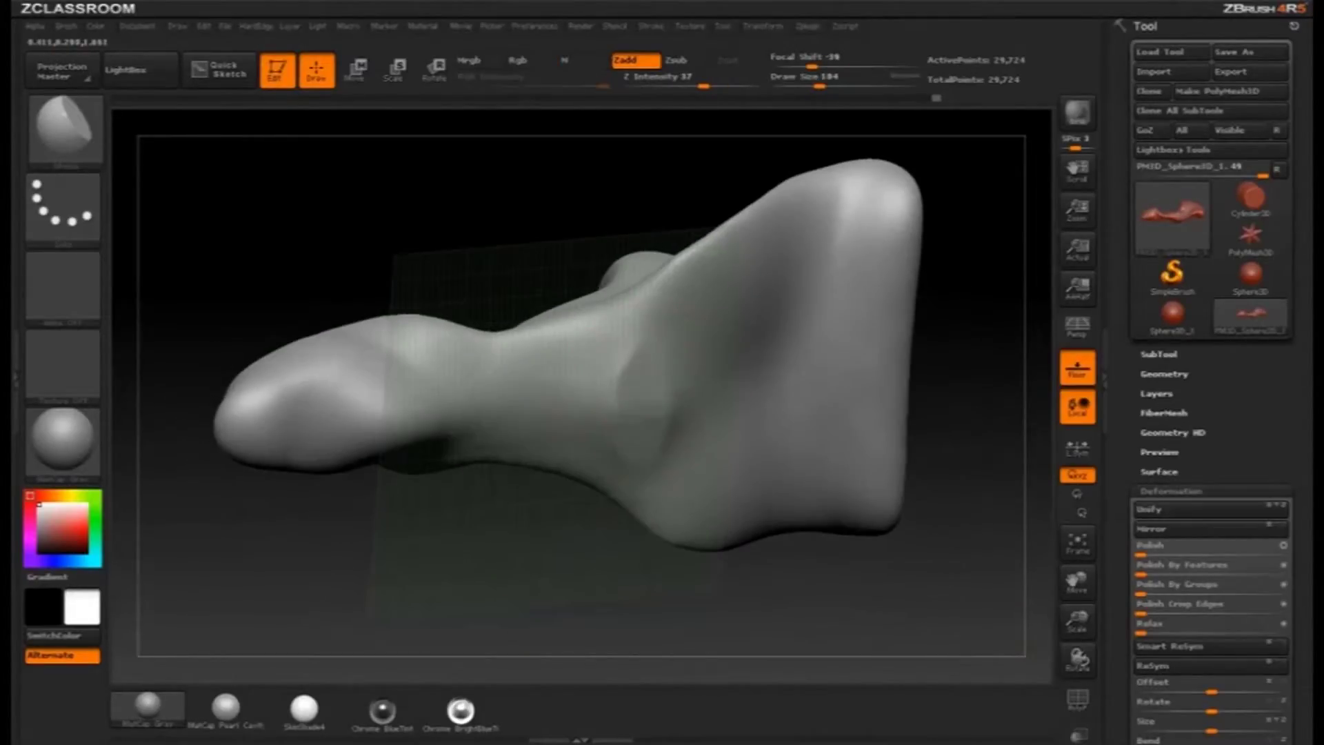
left_click_drag(1049, 623, 998, 497)
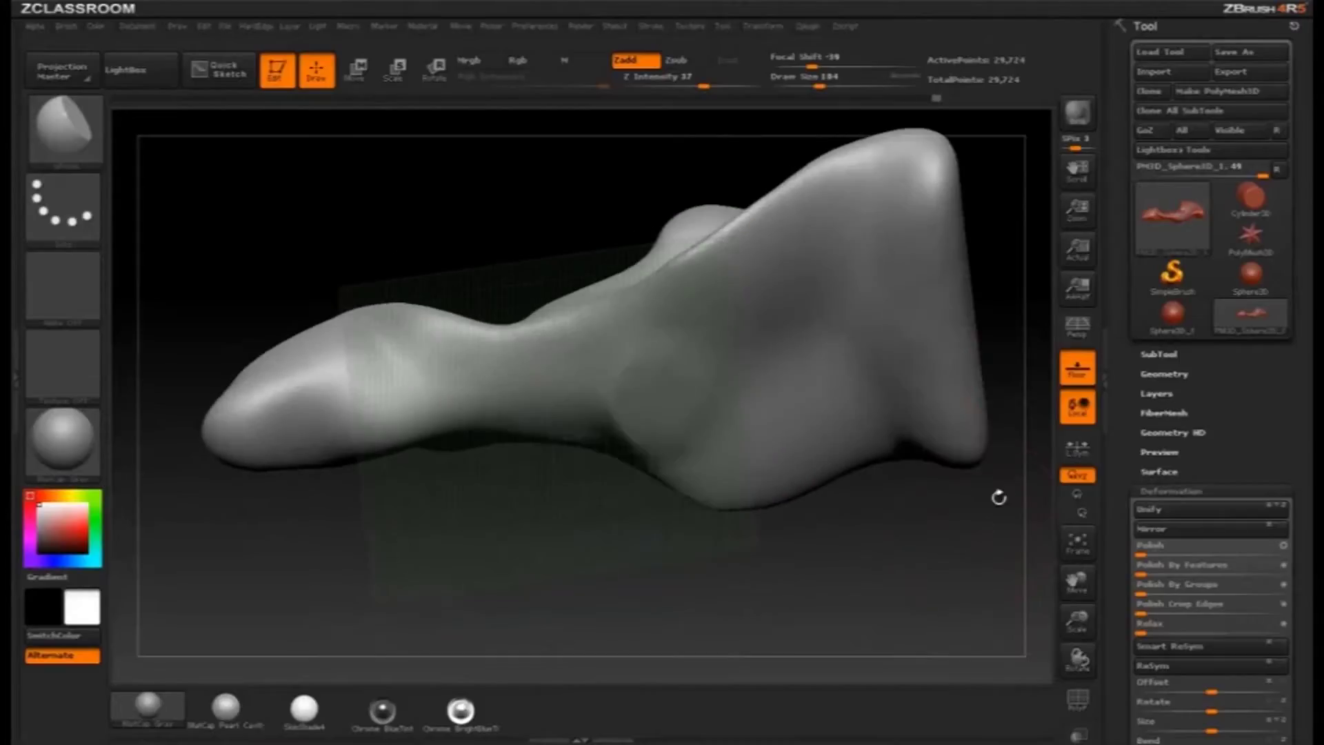
left_click(1078, 375)
left_click_drag(866, 528, 838, 475)
key("s")
left_click_drag(616, 439, 605, 439)
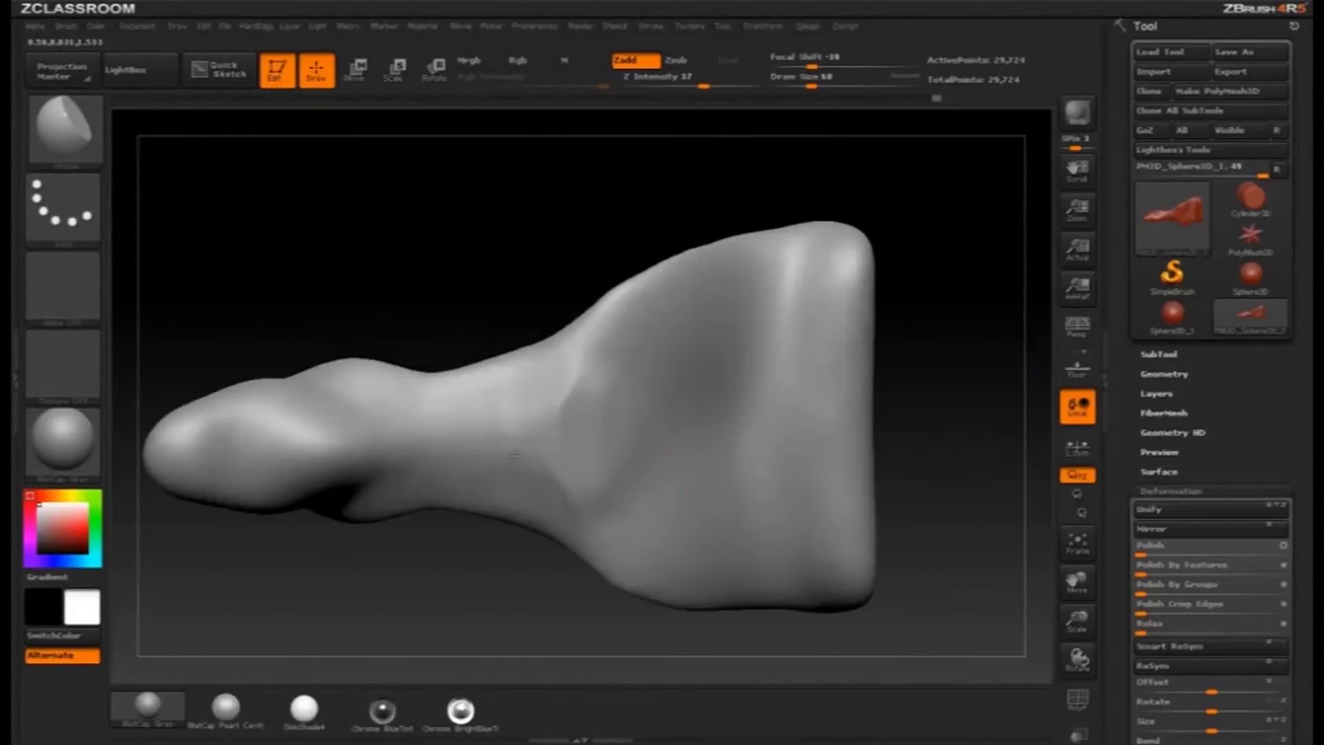
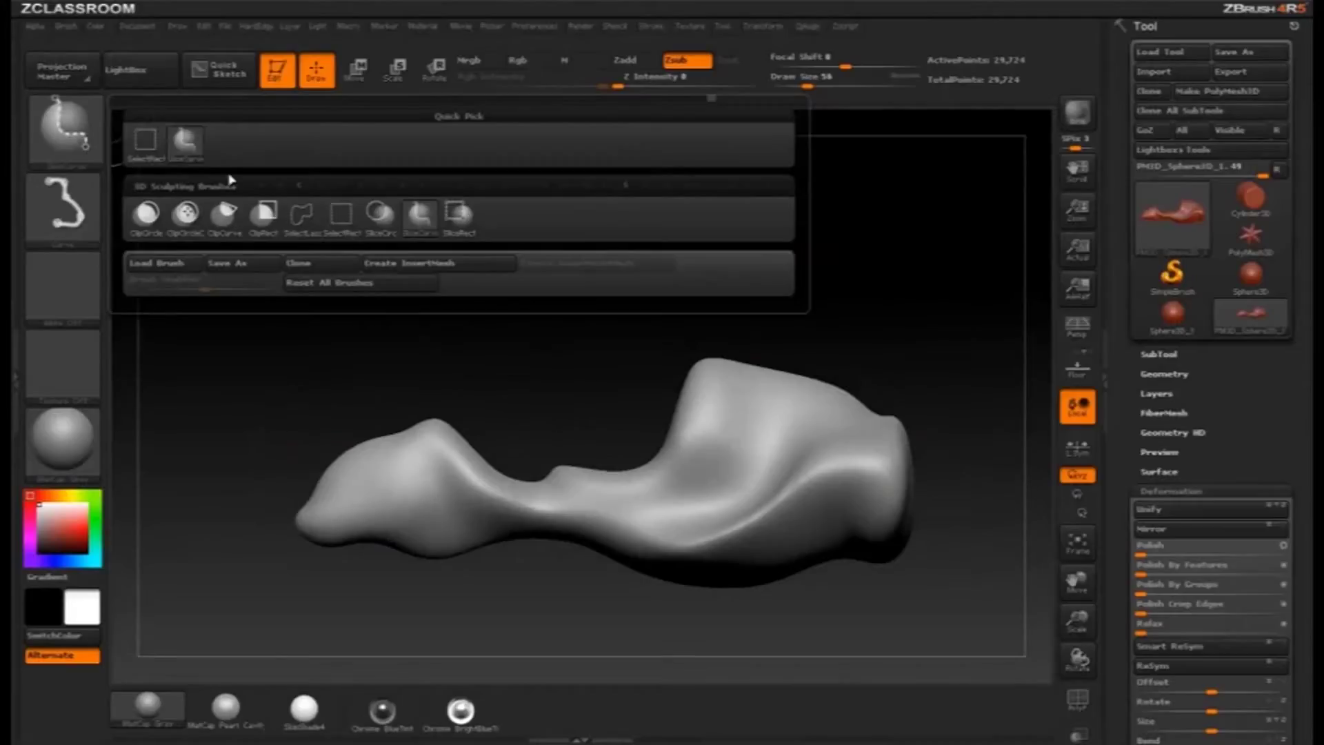
Step: Switch the selection brush to SelectRect and set it back to SliceCurve
left_click(95, 143)
left_click(144, 147)
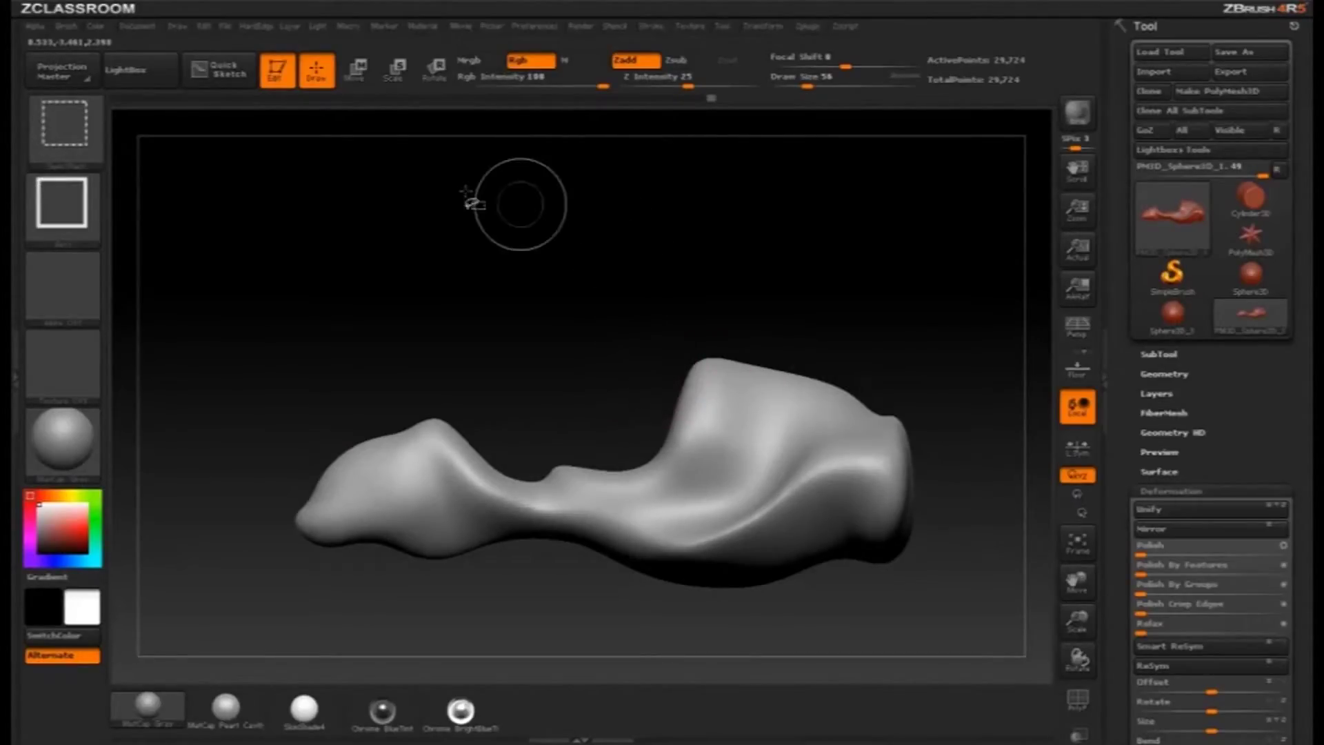
left_click(66, 128)
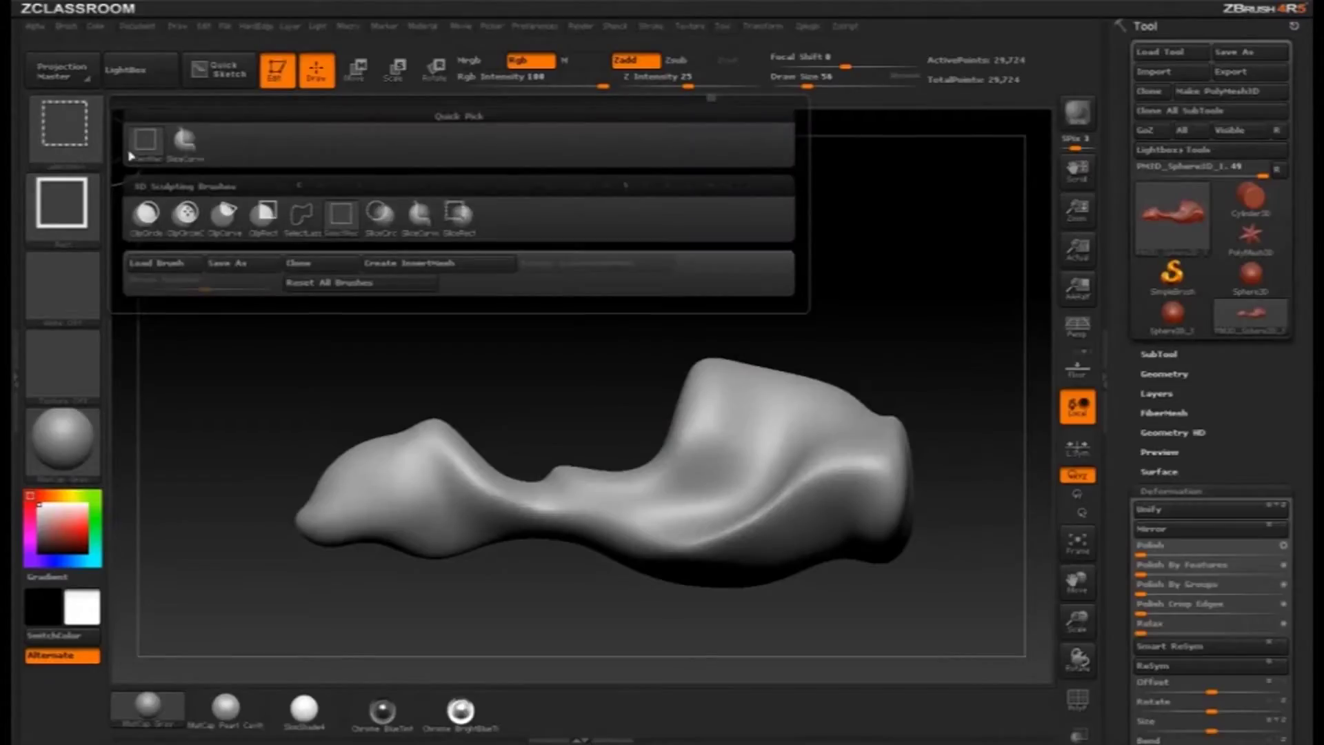
left_click(186, 148)
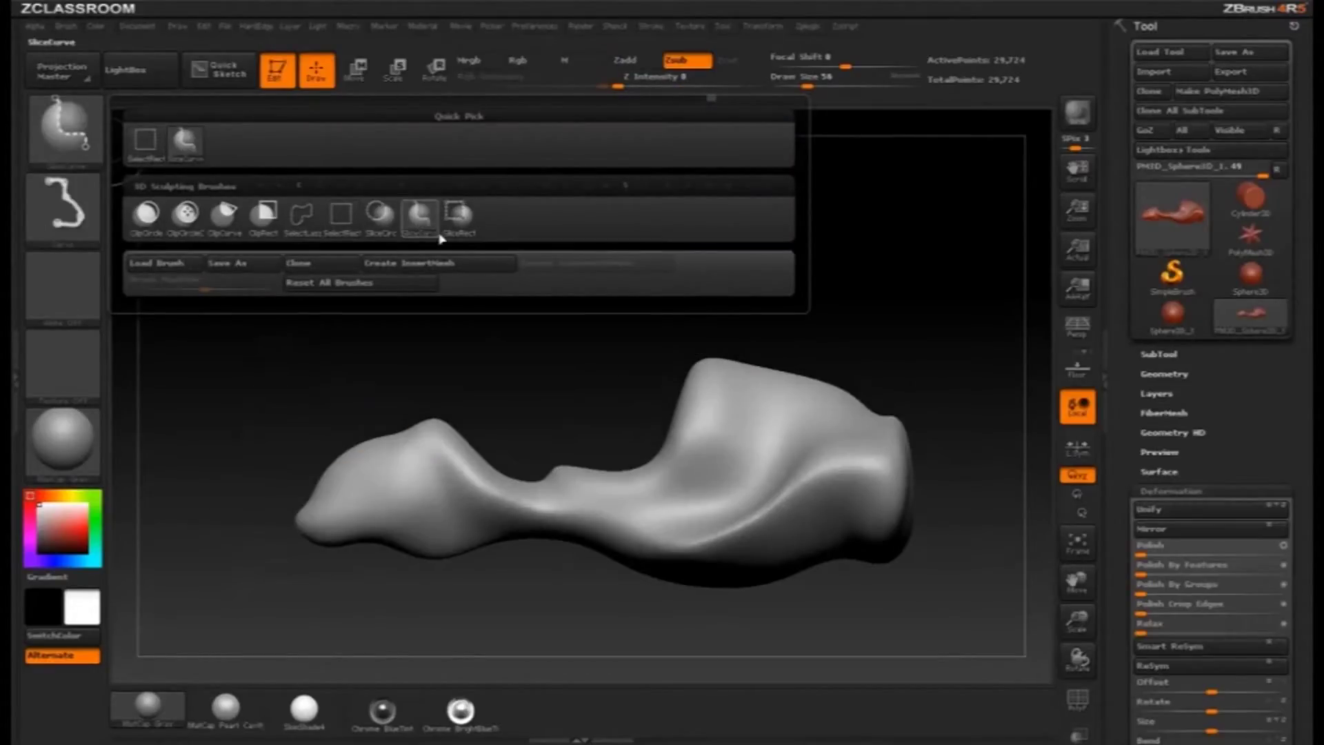
key("ctrl+shift")
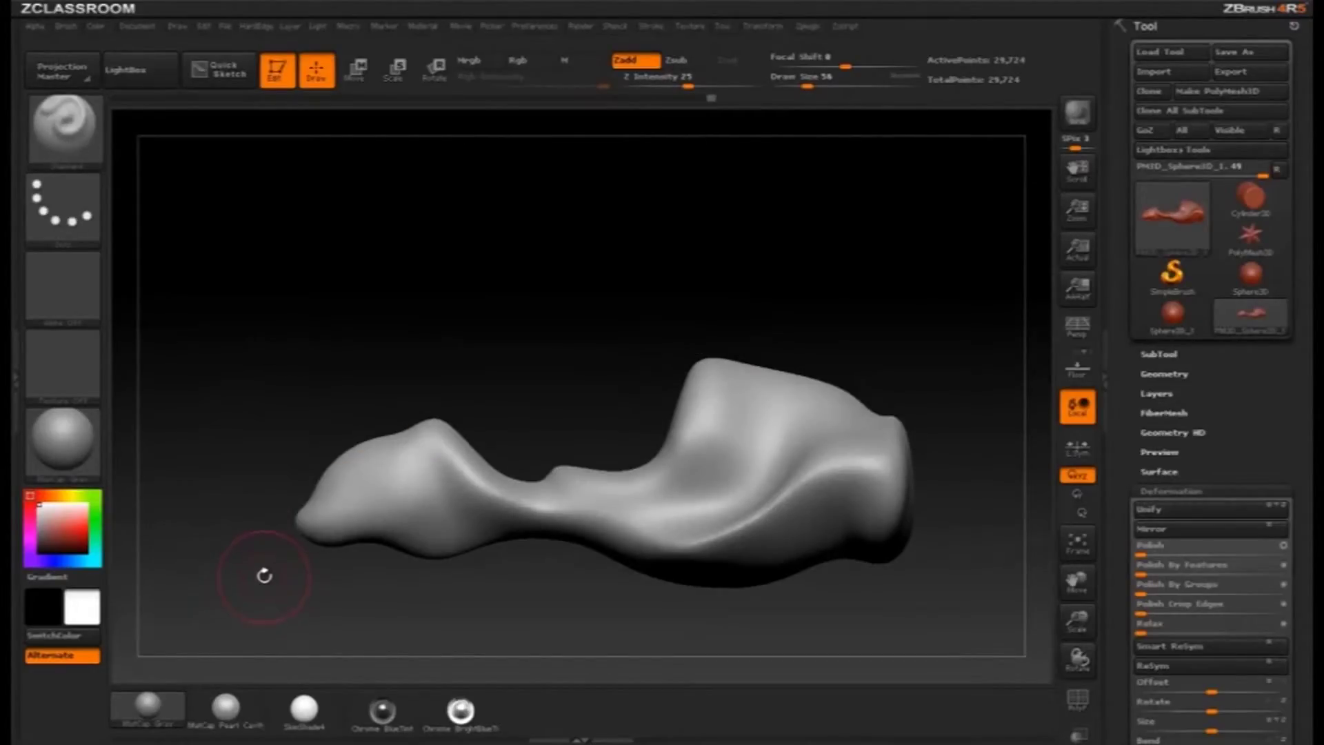
key("ctrl+shift")
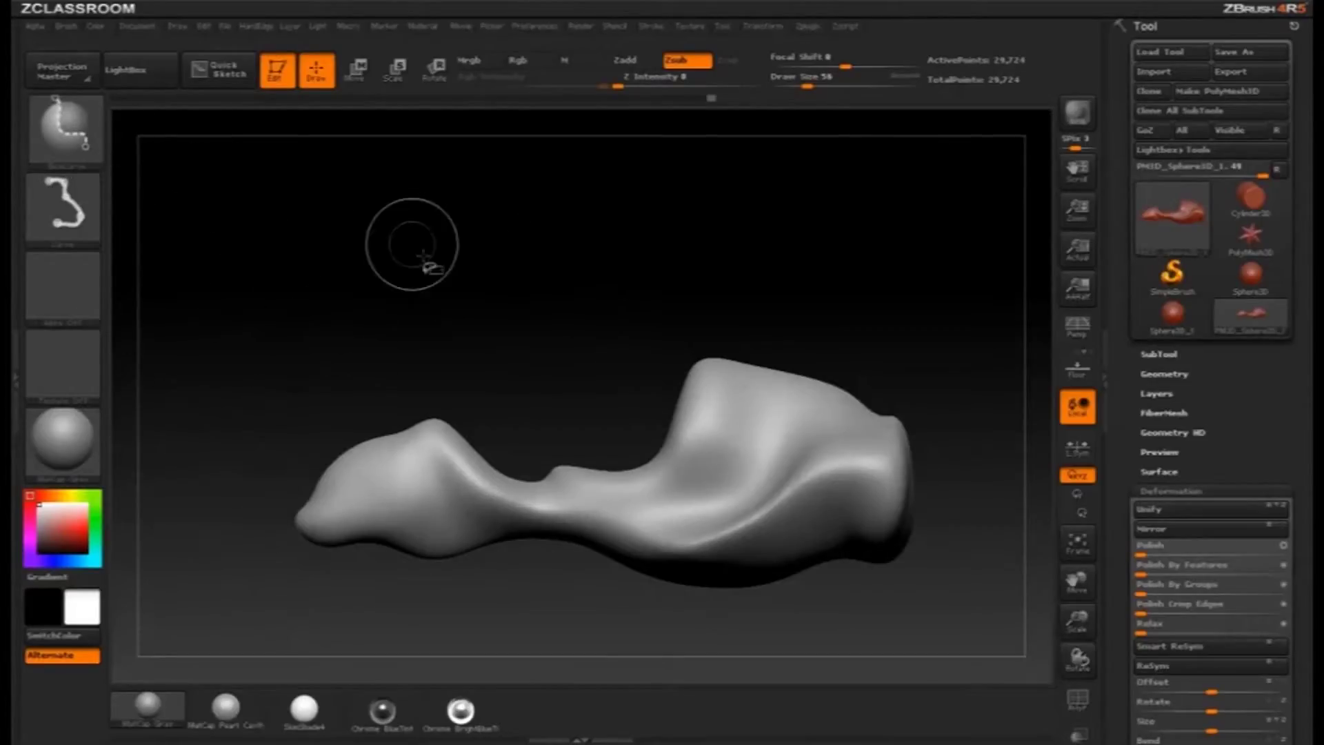
Step: Turn on the PolyFrame display to show the body's wireframe and polygroup colours
left_click_drag(478, 271, 547, 295)
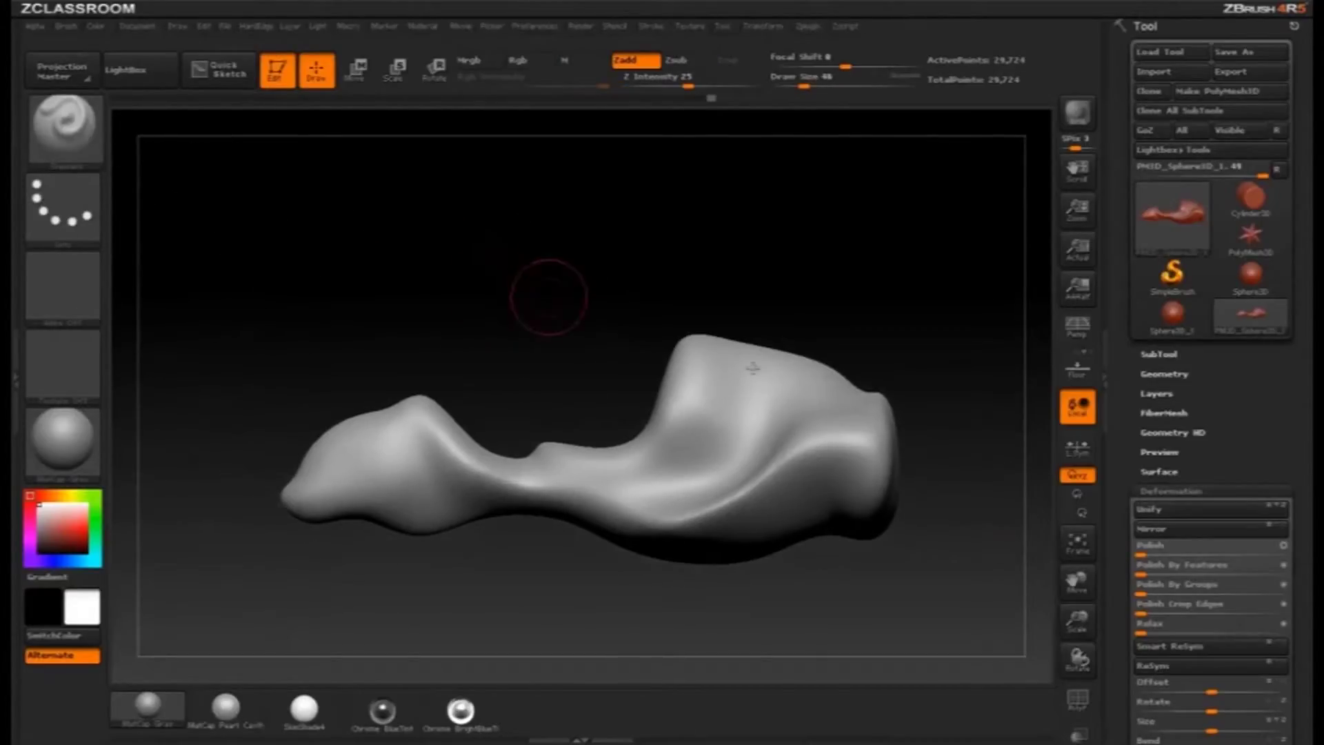
left_click(1080, 703)
left_click_drag(656, 297, 297, 602)
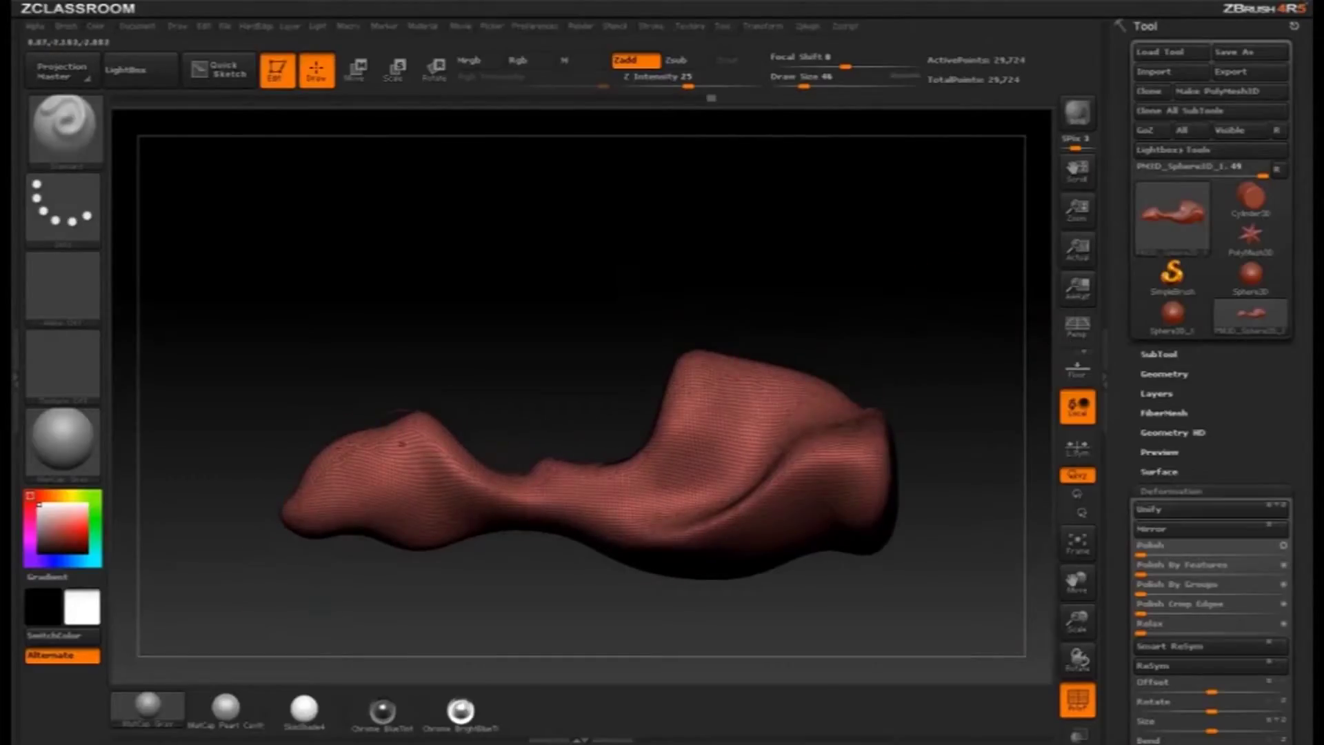
left_click_drag(423, 566, 471, 359)
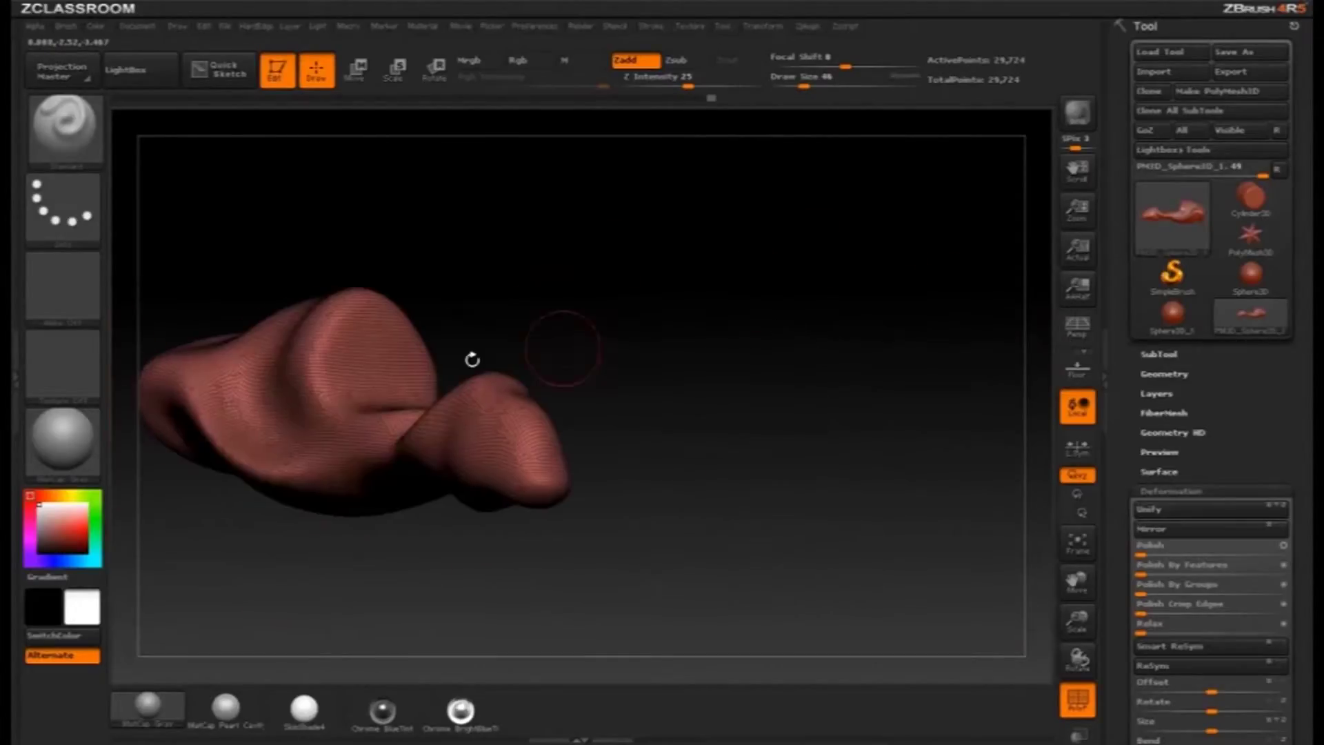
left_click_drag(857, 284, 606, 308)
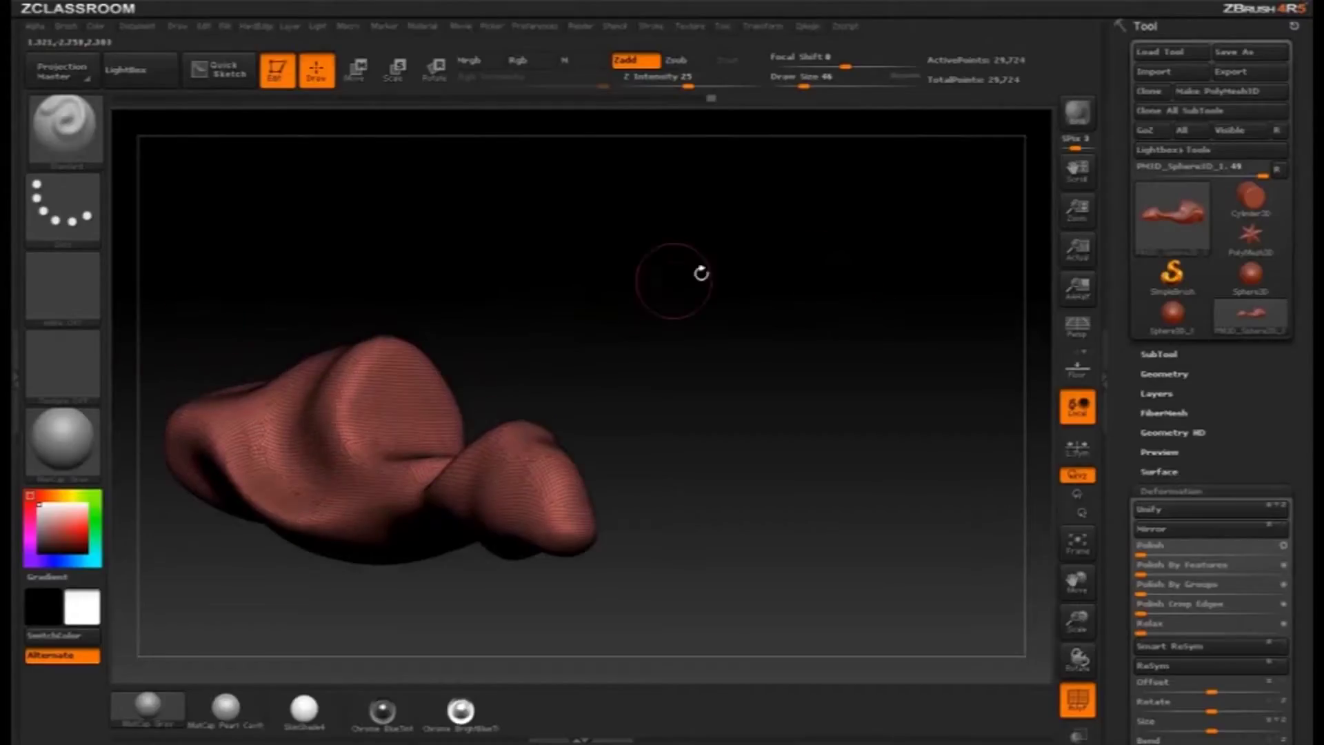
left_click_drag(748, 281, 709, 282)
mouse_move(523, 157)
left_mouse_down("ctrl+shift")
mouse_move(537, 280)
mouse_move(668, 420)
mouse_move(758, 406)
left_mouse_up("ctrl+shift")
left_click_drag(843, 383, 683, 383)
key("ctrl+z")
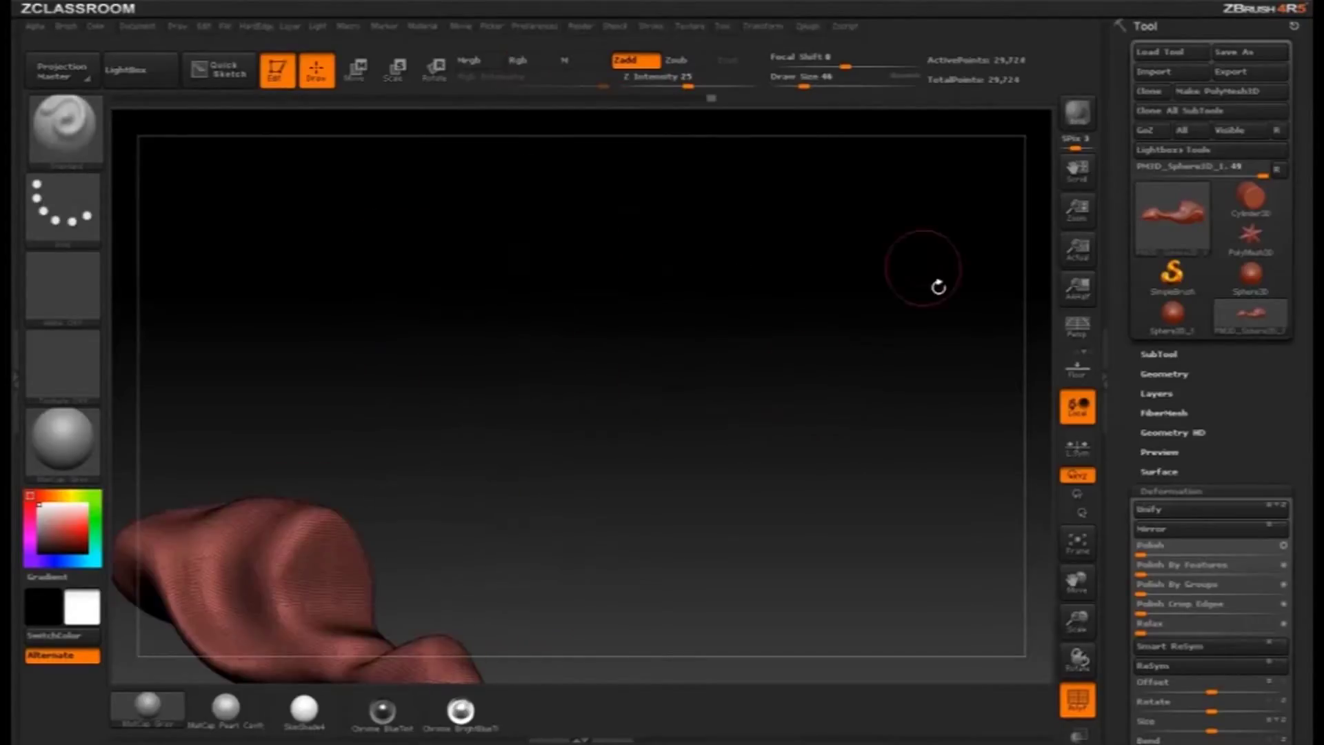
left_click_drag(937, 286, 823, 309)
Step: Slice straight across the neck with SliceCurve to put the head in its own polygroup, and undo the slice
left_click_drag(640, 404, 581, 267, "alt")
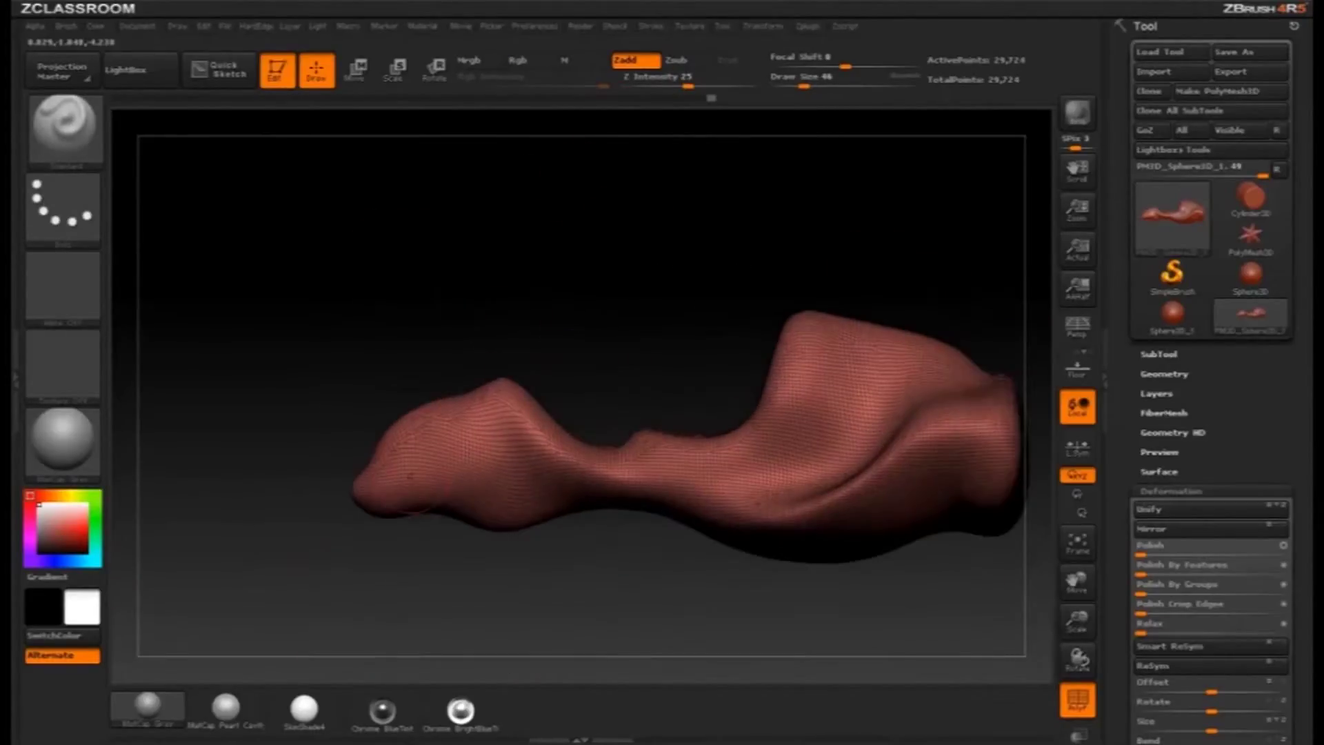
left_click_drag(322, 498, 285, 491, "alt")
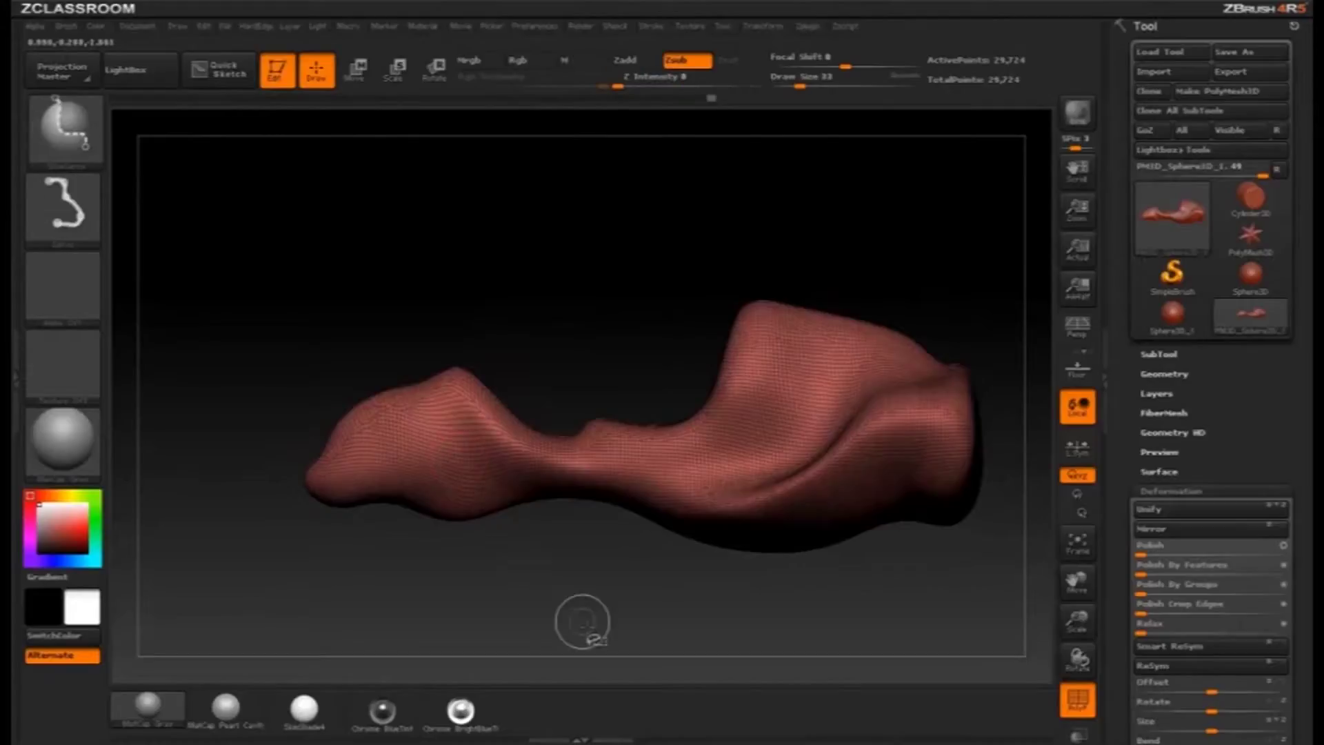
mouse_move(581, 620)
left_mouse_down("ctrl+shift")
mouse_move(437, 296)
mouse_move(694, 280)
mouse_move(586, 348)
mouse_move(537, 251)
mouse_move(516, 247)
left_mouse_up("ctrl+shift")
left_click_drag(513, 200, 513, 200, "ctrl+shift")
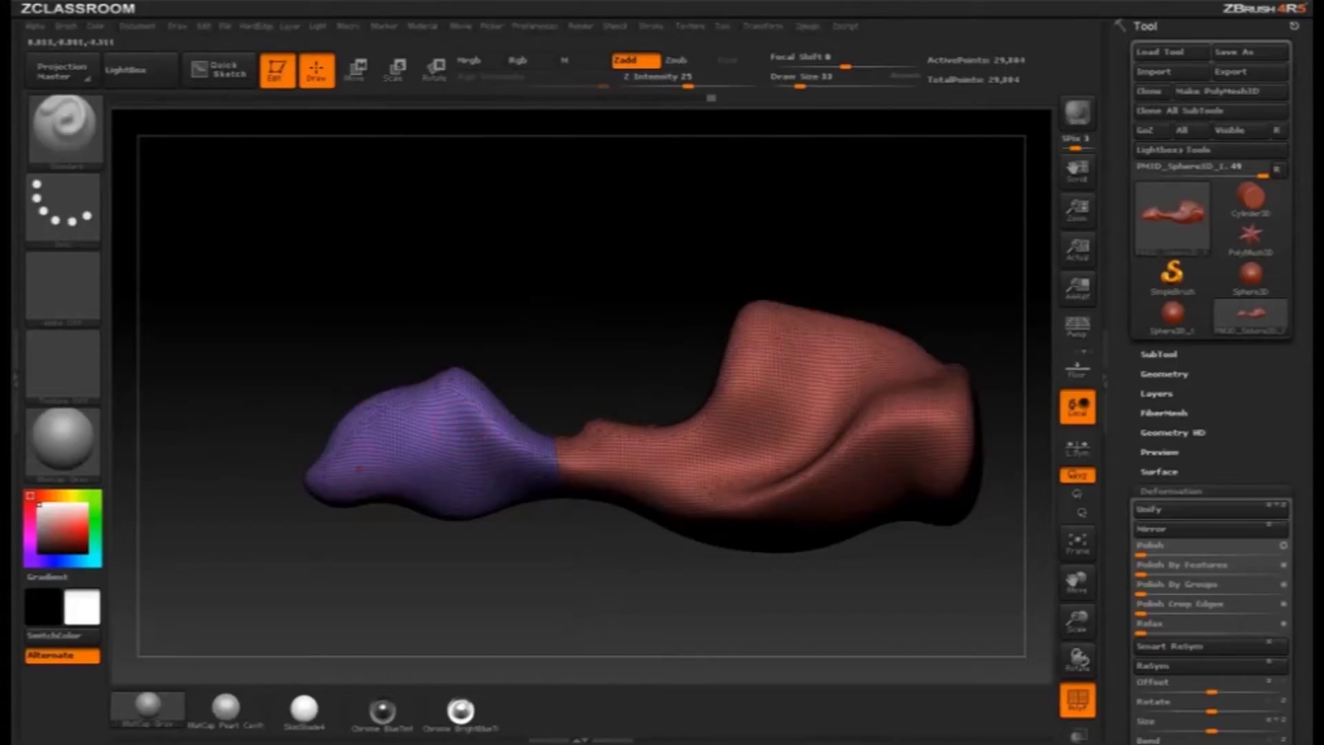
left_click_drag(371, 323, 321, 331, "alt")
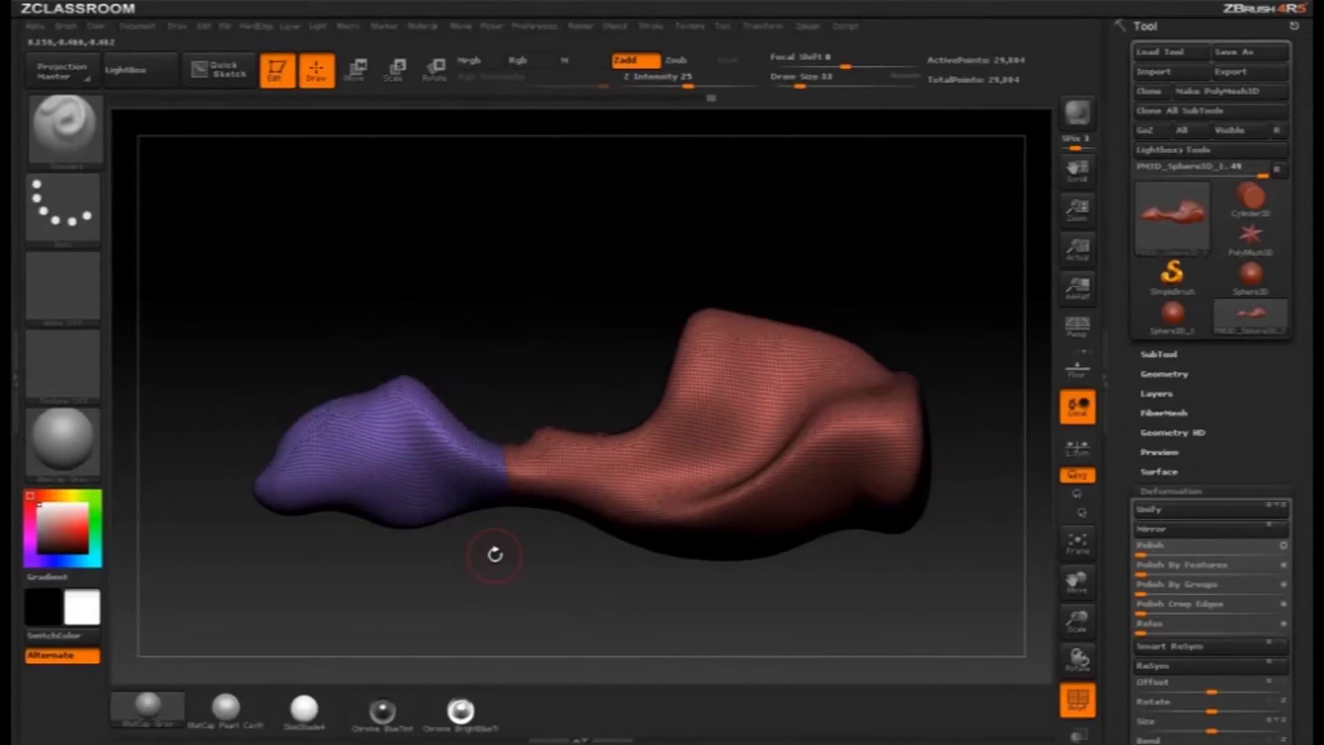
key("ctrl+z")
Step: Slice diagonally across the head with SliceCurve, check the polygroup edge up close, and undo the slice
mouse_move(489, 555)
left_mouse_down("alt")
mouse_move(542, 600)
mouse_move(497, 510)
mouse_move(324, 378)
mouse_move(413, 437)
mouse_move(345, 373)
left_mouse_up("alt")
mouse_move(452, 561)
left_mouse_down()
mouse_move(443, 582)
mouse_move(491, 520)
mouse_move(744, 546)
left_mouse_up()
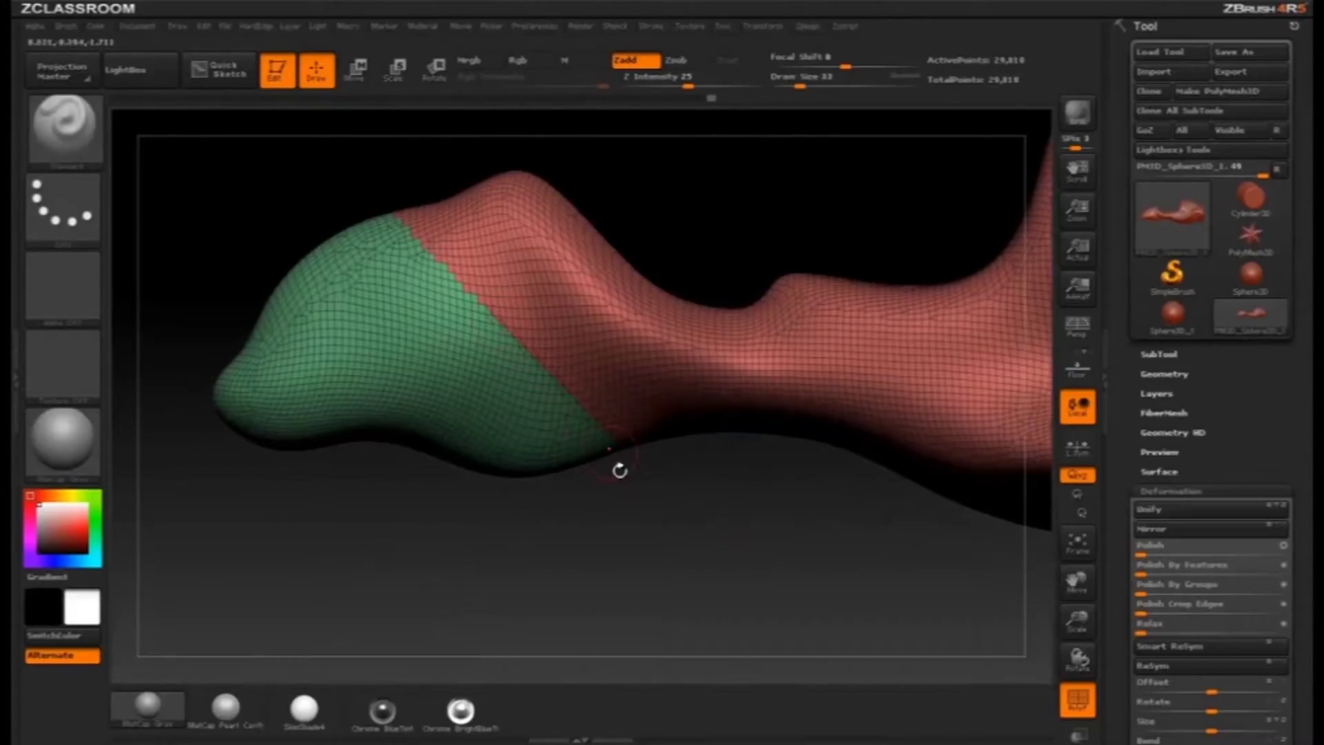
left_click_drag(619, 470, 667, 487)
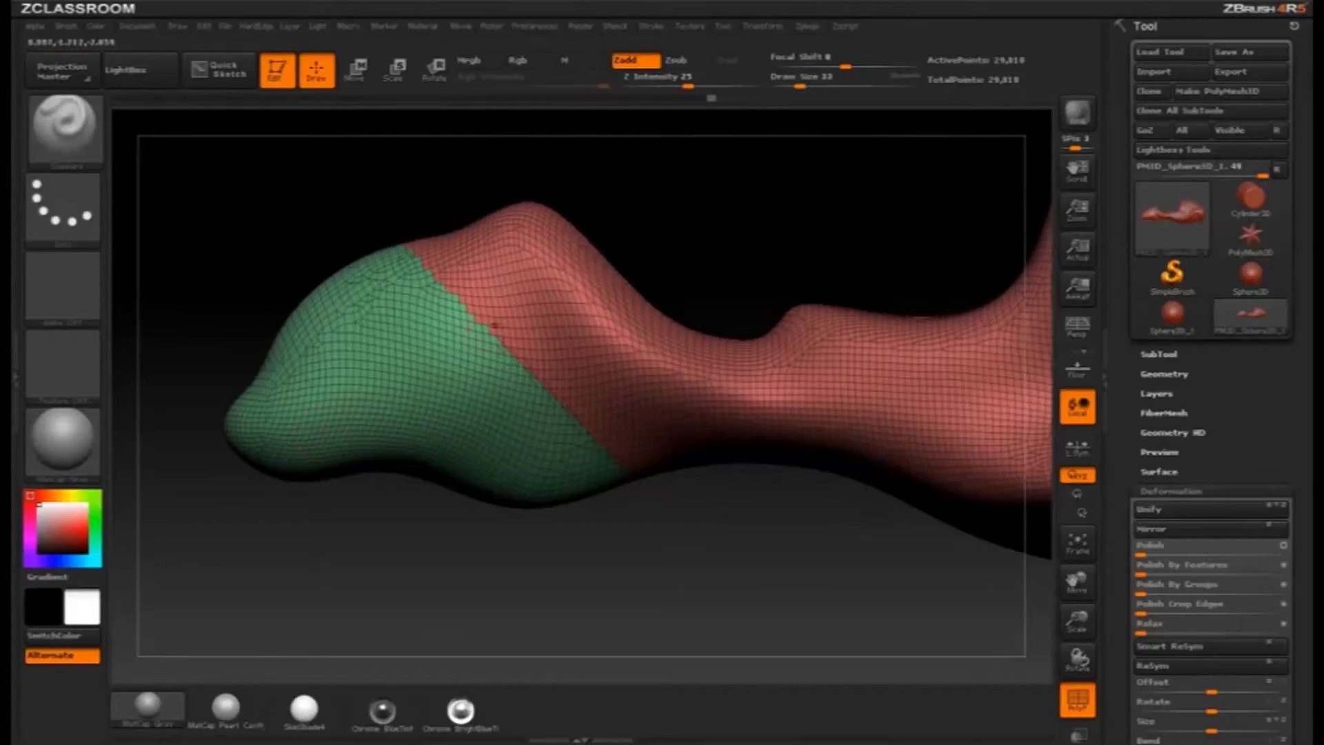
left_click_drag(353, 209, 384, 201, "alt")
left_click_drag(250, 288, 157, 401, "alt")
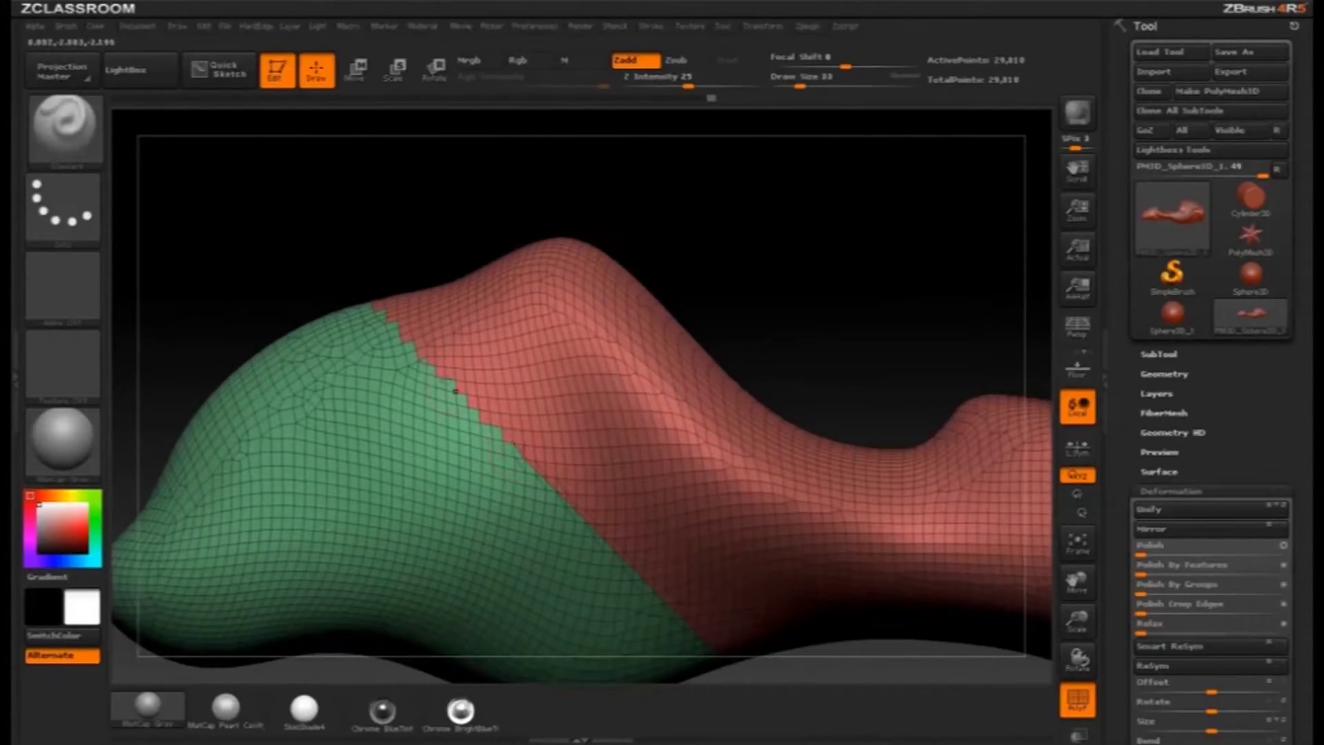
mouse_move(391, 235)
left_mouse_down()
mouse_move(464, 242)
mouse_move(428, 376)
left_mouse_up()
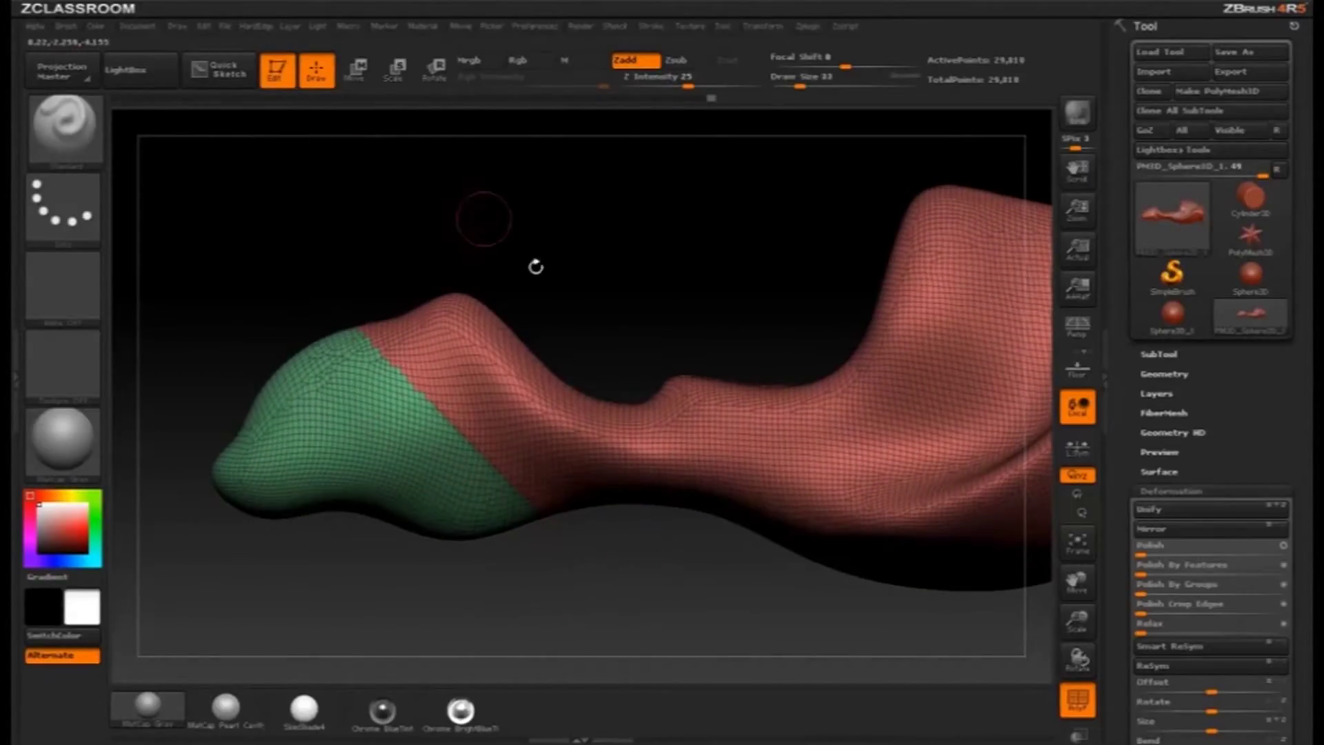
key("ctrl+z")
Step: Draw a curved slice from the neck along the back and up through the hump, and undo it
left_click_drag(553, 571, 526, 502, "alt")
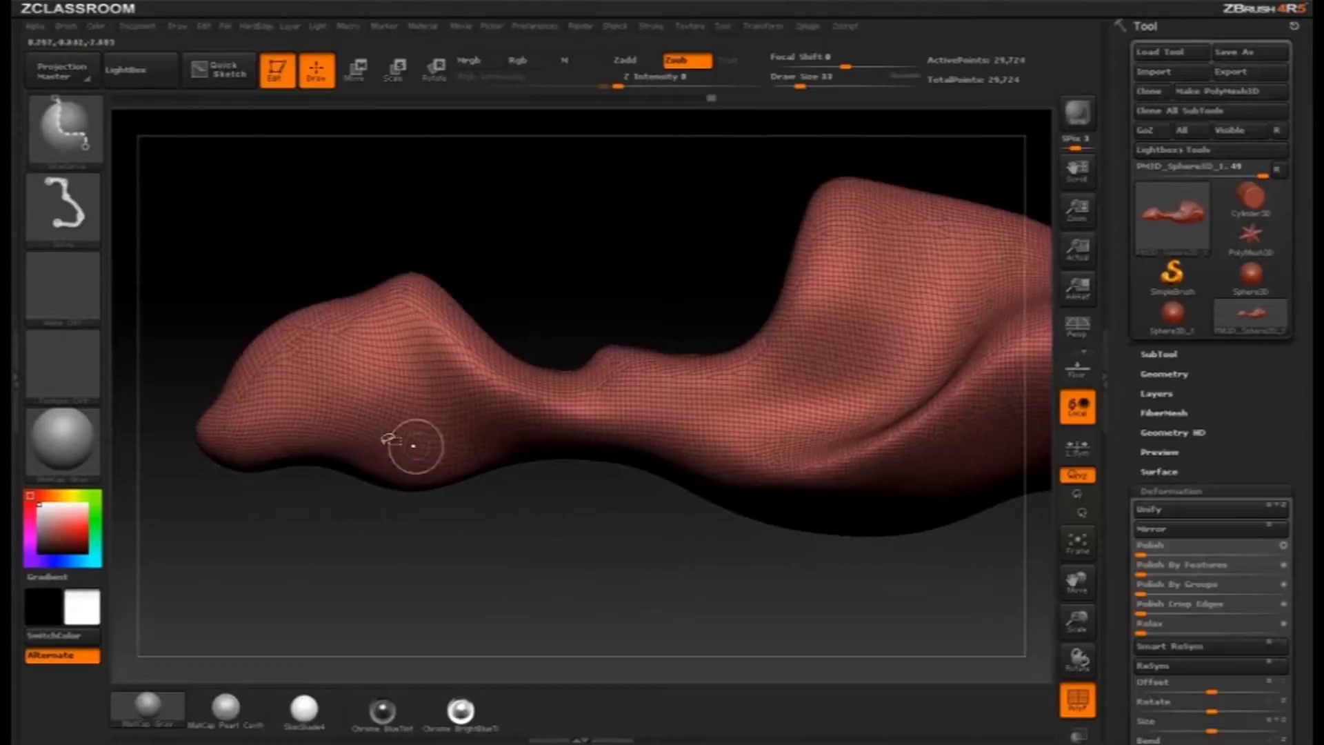
mouse_move(473, 570)
left_mouse_down()
mouse_move(845, 216)
mouse_move(739, 207)
mouse_move(803, 195)
mouse_move(613, 308)
left_mouse_up()
left_click_drag(455, 347, 496, 391, "ctrl+shift")
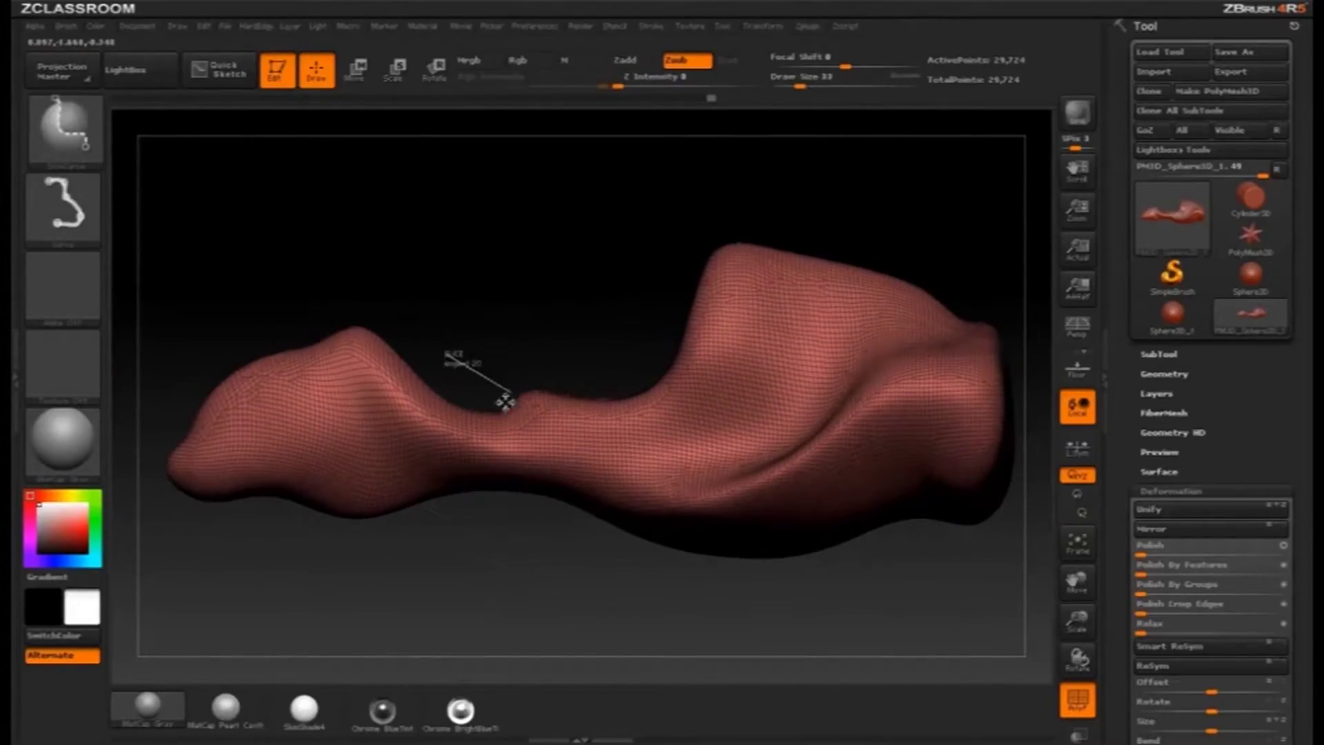
left_click_drag(647, 406, 572, 425, "ctrl+shift")
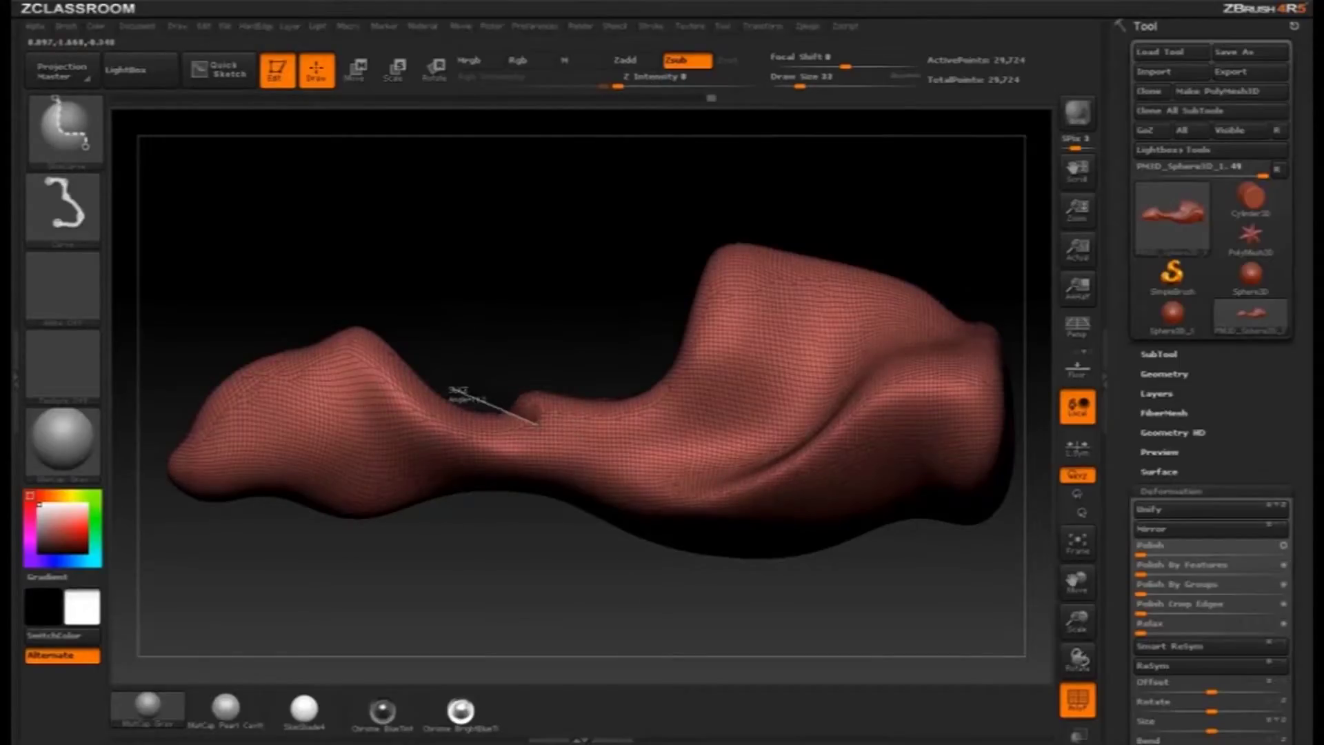
left_click_drag(583, 433, 547, 433, "ctrl+shift")
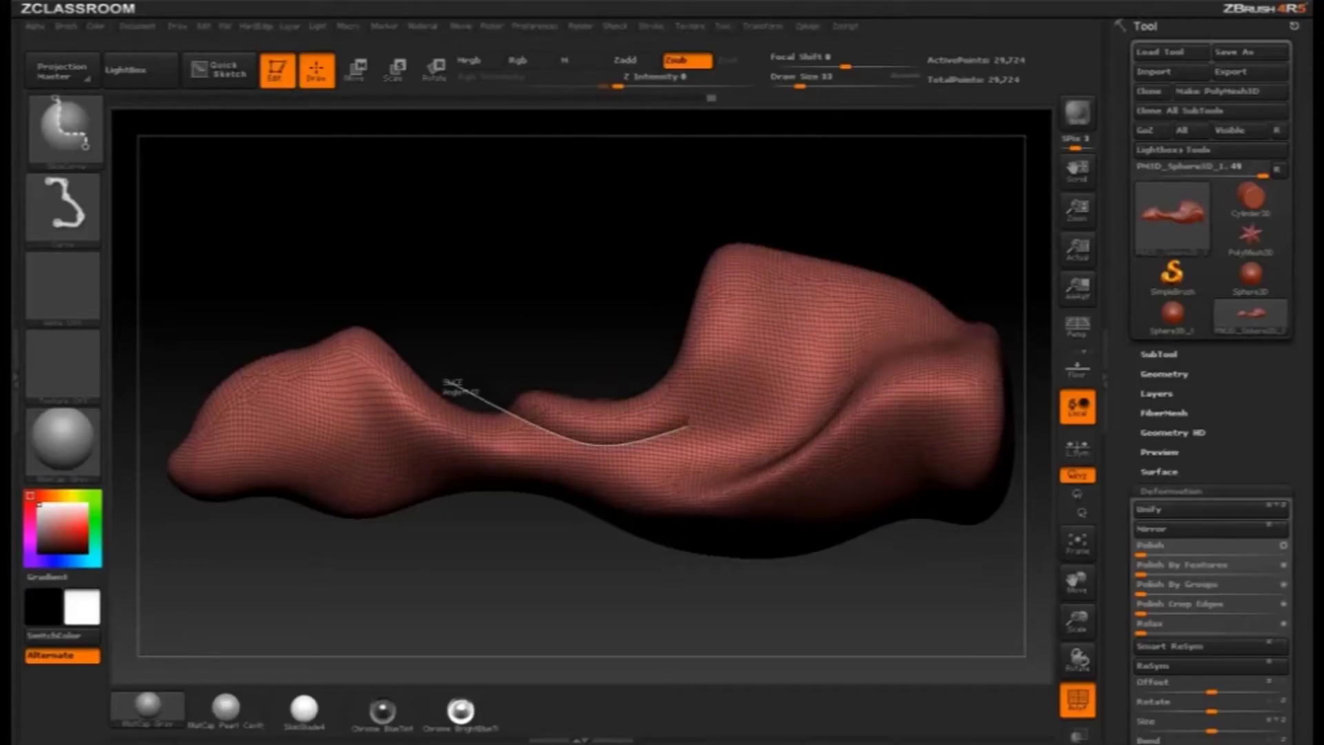
left_click_drag(683, 429, 648, 449, "ctrl+shift")
left_click_drag(714, 388, 744, 310, "ctrl+shift")
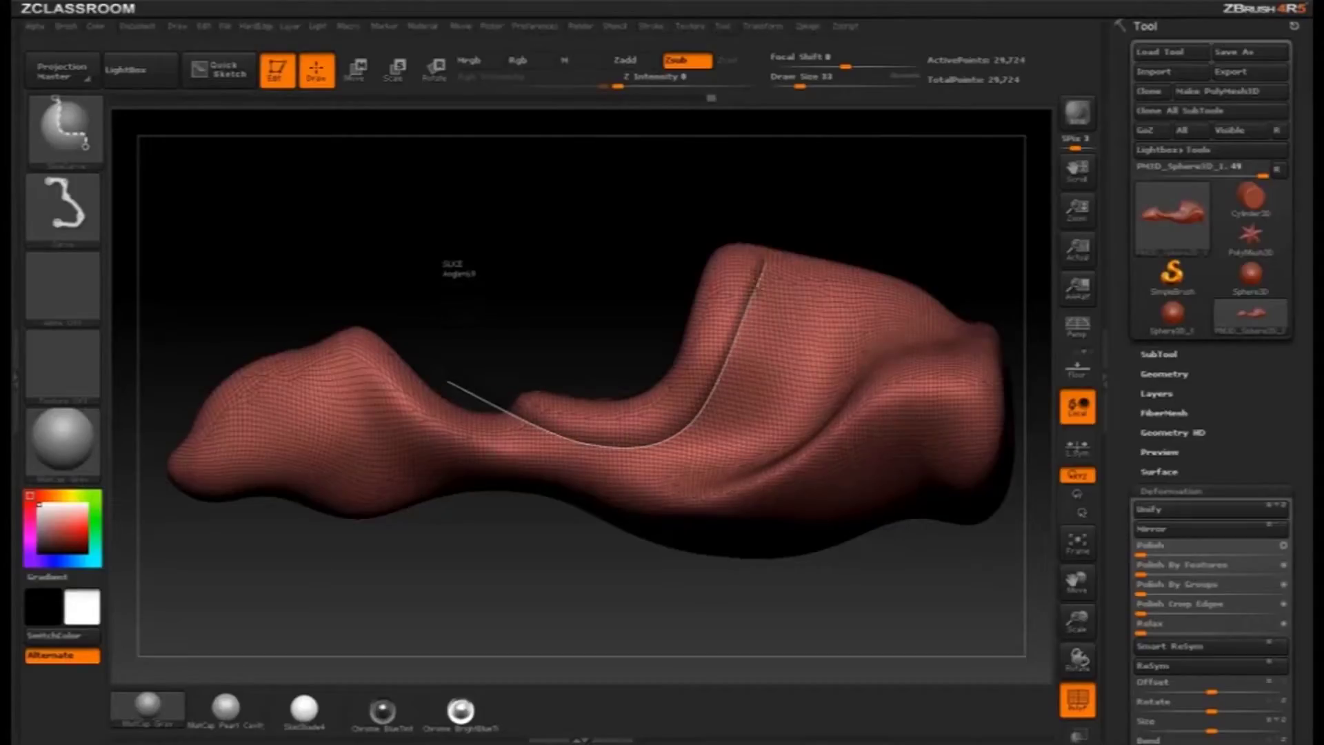
left_click_drag(786, 182, 823, 237, "ctrl+shift")
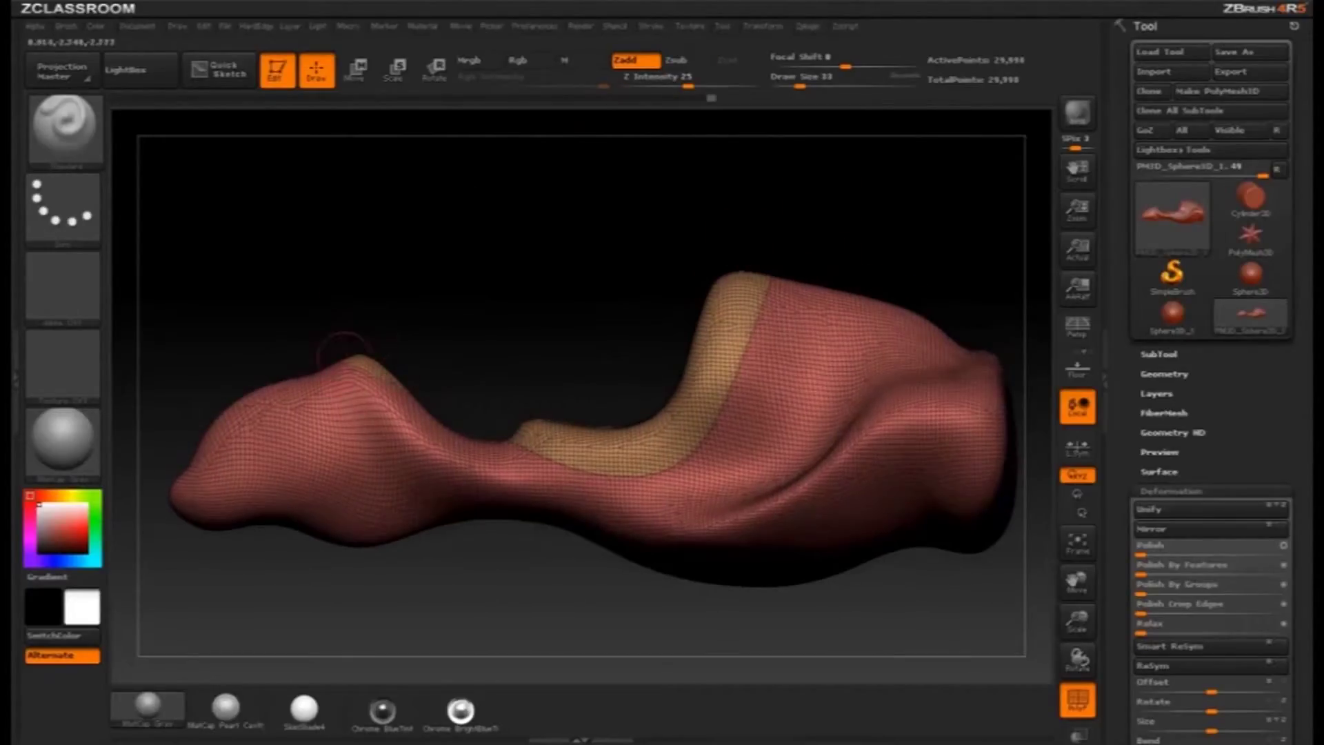
key("ctrl+z")
Step: Slice a curve from the rear of the neck up through the hump so the hump's front becomes its own polygroup
mouse_move(466, 355)
left_mouse_down("alt")
mouse_move(479, 395)
mouse_move(493, 387)
mouse_move(473, 310)
mouse_move(397, 347)
left_mouse_up("alt")
mouse_move(449, 407)
left_mouse_down("ctrl+shift")
mouse_move(517, 440)
mouse_move(607, 444)
mouse_move(686, 378)
mouse_move(719, 219)
left_mouse_up("ctrl+shift")
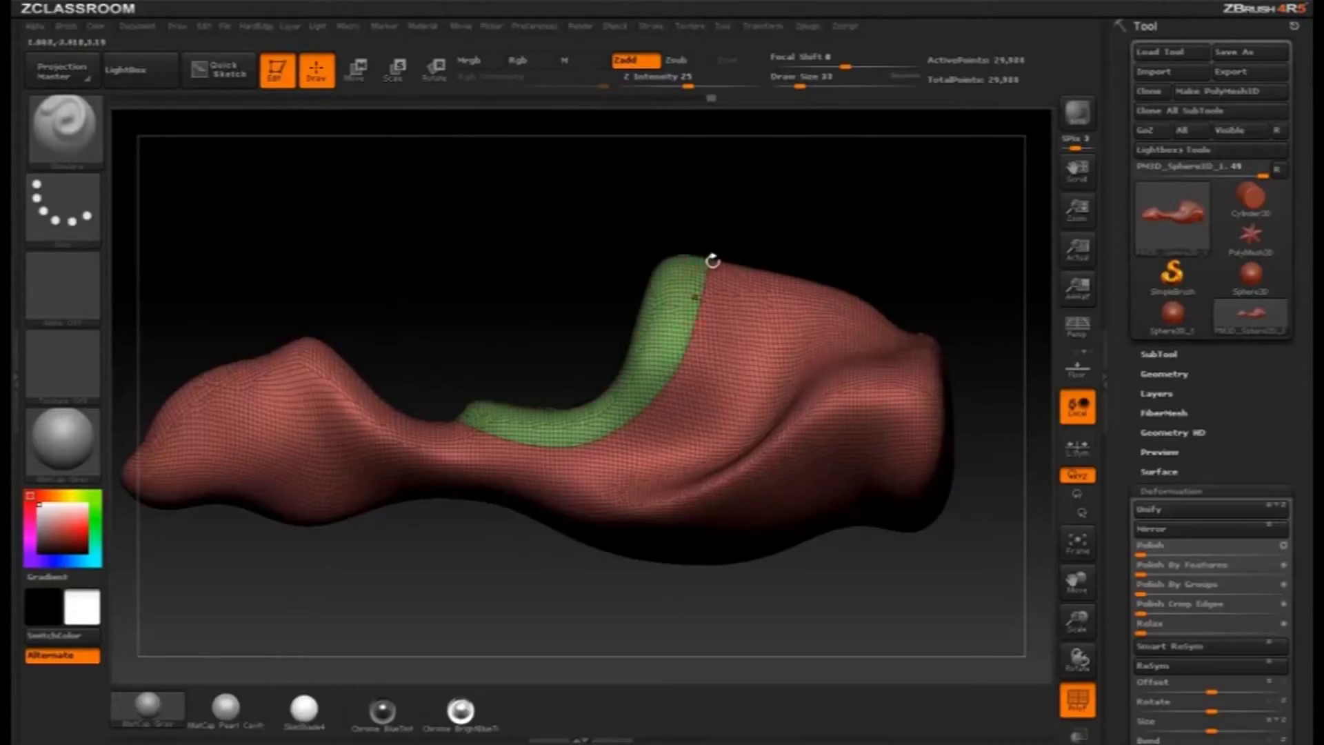
mouse_move(476, 201)
left_mouse_down()
mouse_move(588, 248)
mouse_move(552, 227)
left_mouse_up()
Step: Slice a curve from the snout tip along the head to behind the crown, separating the top of the head as a polygroup
key("ctrl+shift")
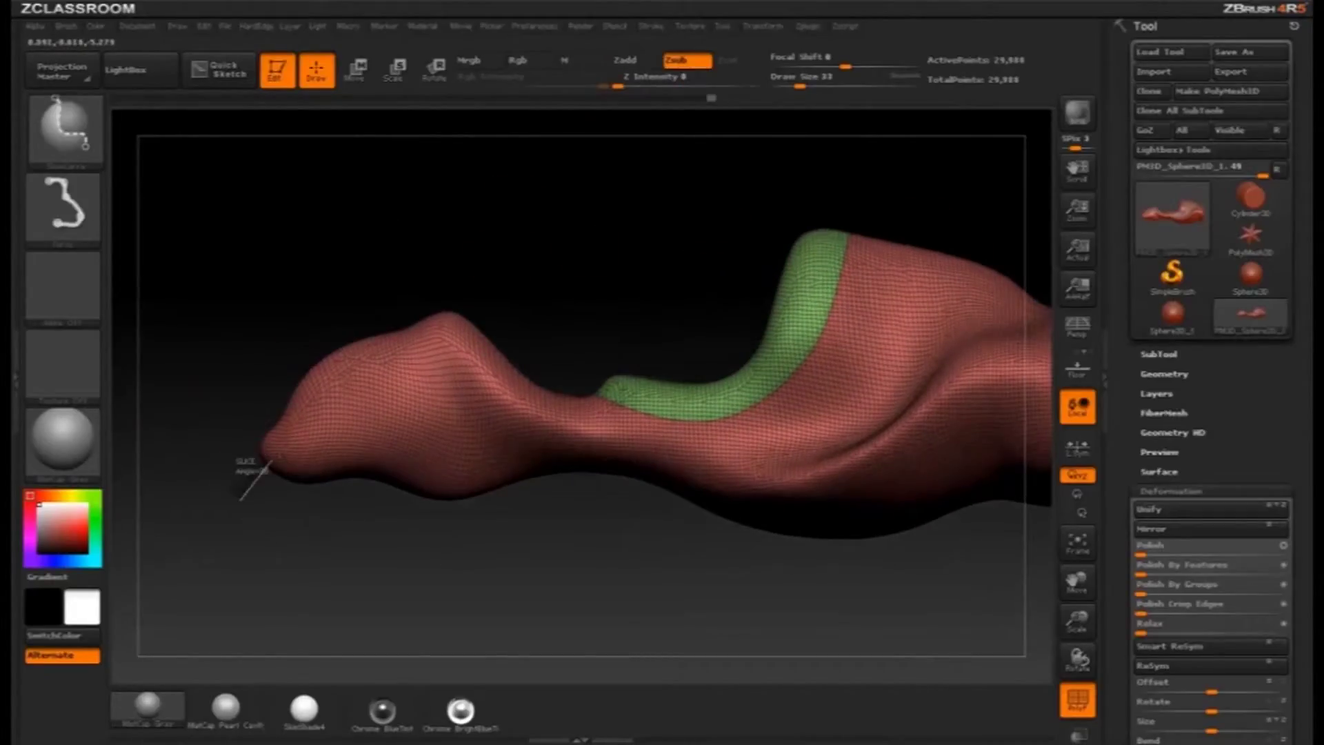
mouse_move(286, 448)
left_mouse_down("ctrl+shift")
mouse_move(318, 392)
mouse_move(397, 351)
mouse_move(454, 348)
mouse_move(523, 262)
left_mouse_up("ctrl+shift")
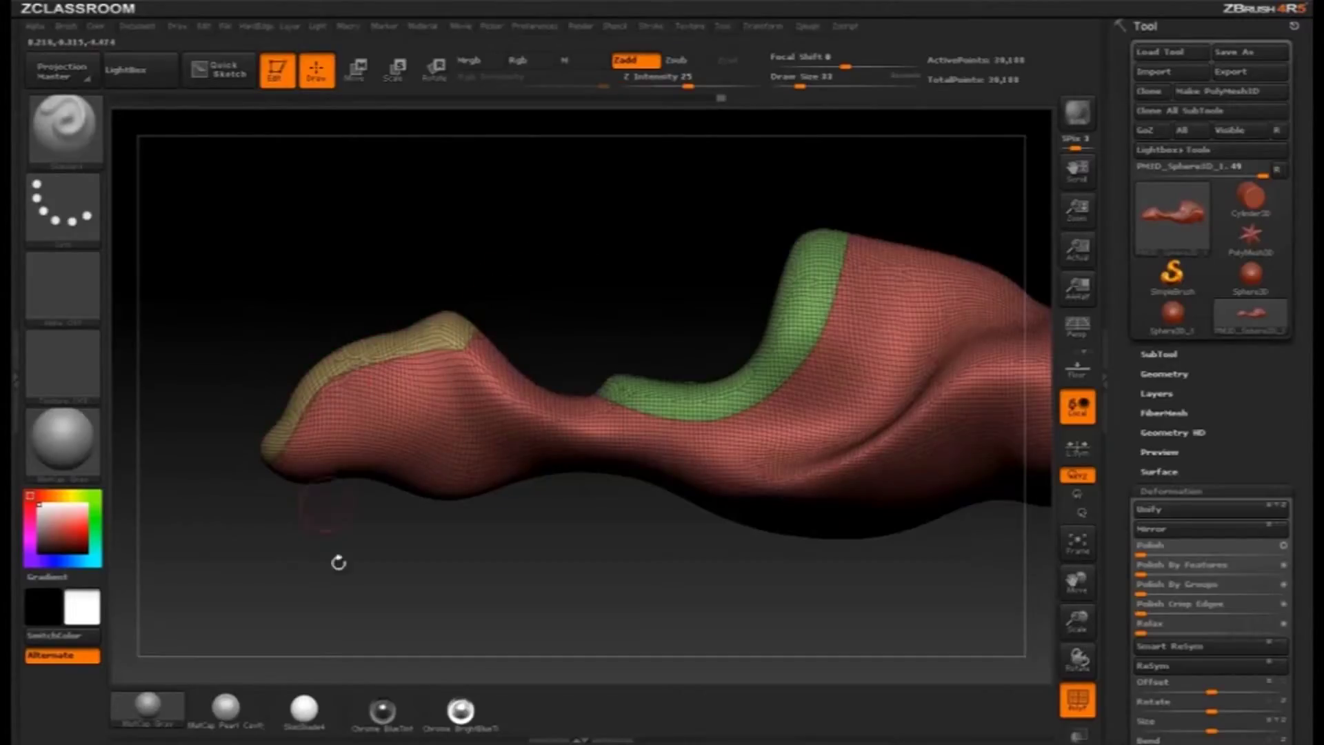
mouse_move(342, 578)
left_mouse_down()
mouse_move(261, 585)
mouse_move(354, 582)
left_mouse_up()
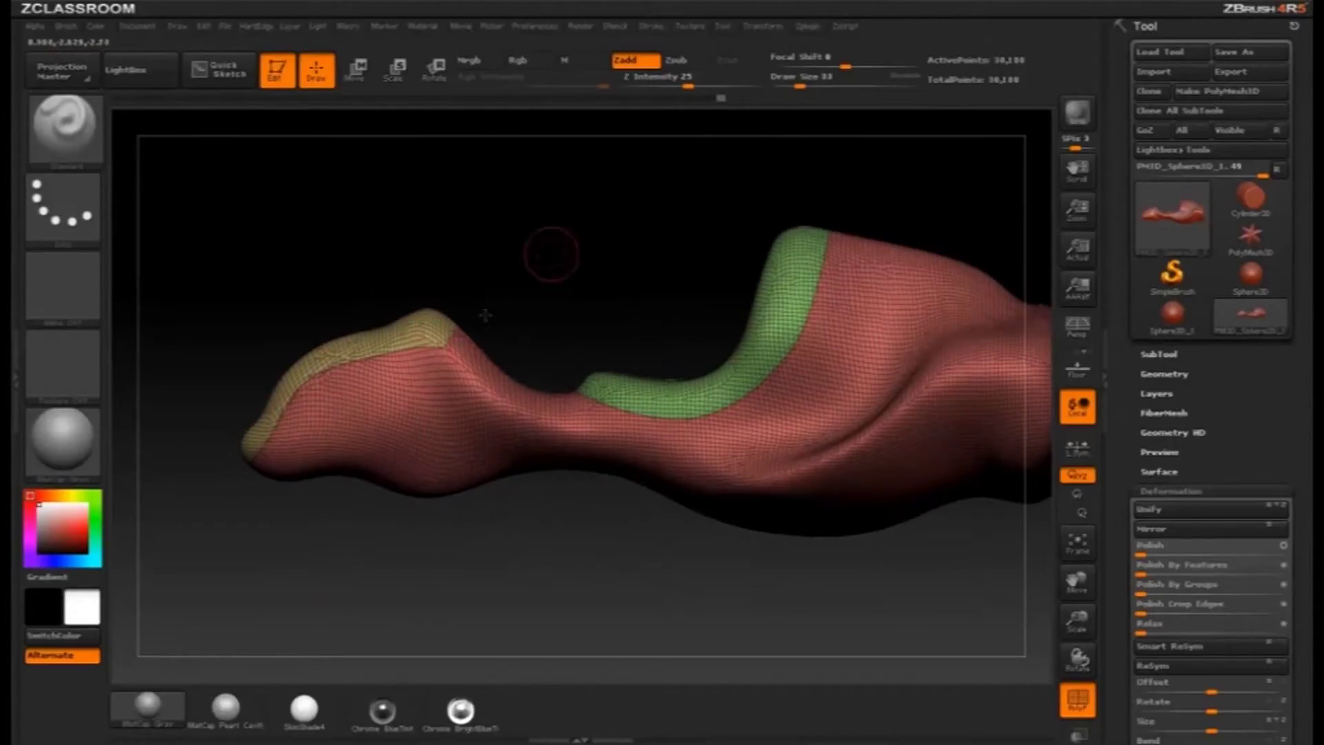
Step: Slice a curve down from the hump's top and back to the rear end, giving the hump's rear slope its own polygroup
mouse_move(610, 575)
left_mouse_down("alt")
mouse_move(511, 550)
mouse_move(319, 593)
left_mouse_up("alt")
left_click_drag(862, 207, 857, 249, "alt")
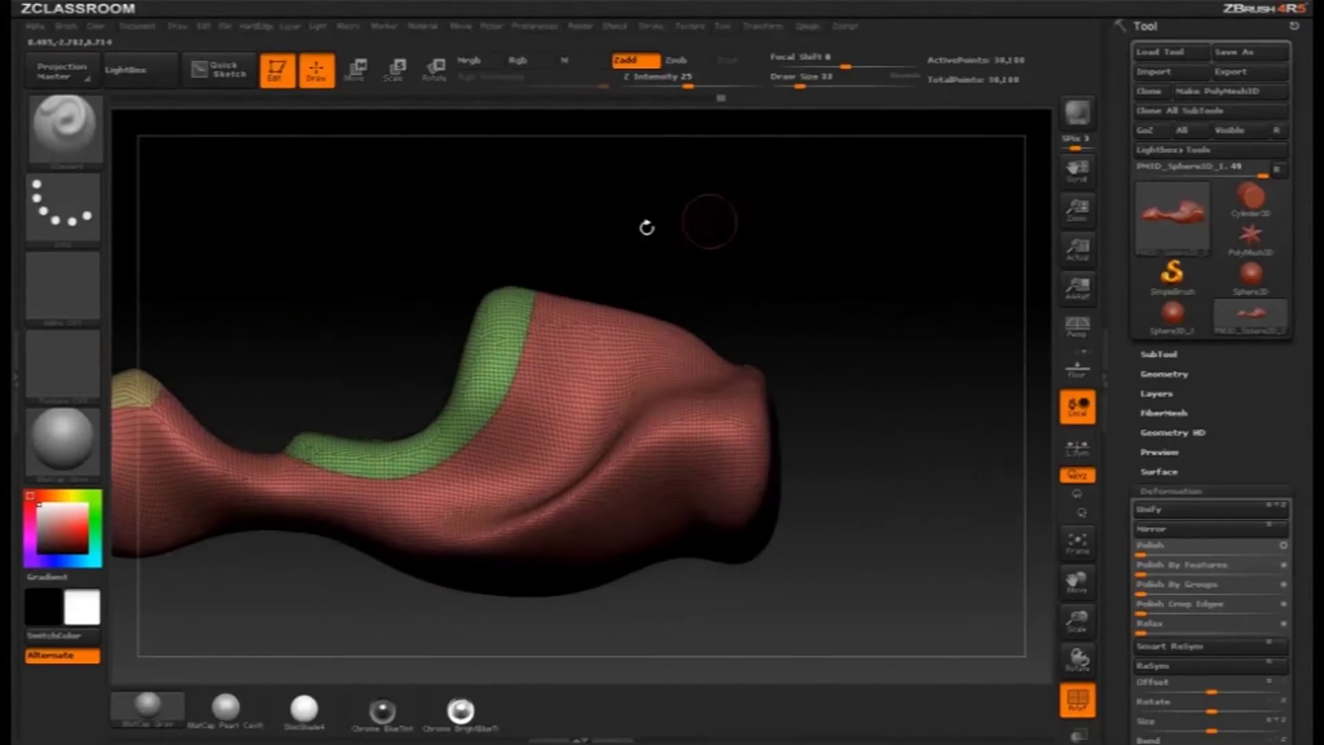
mouse_move(563, 226)
left_mouse_down("ctrl+shift")
mouse_move(590, 375)
mouse_move(632, 399)
mouse_move(716, 379)
left_mouse_up("ctrl+shift")
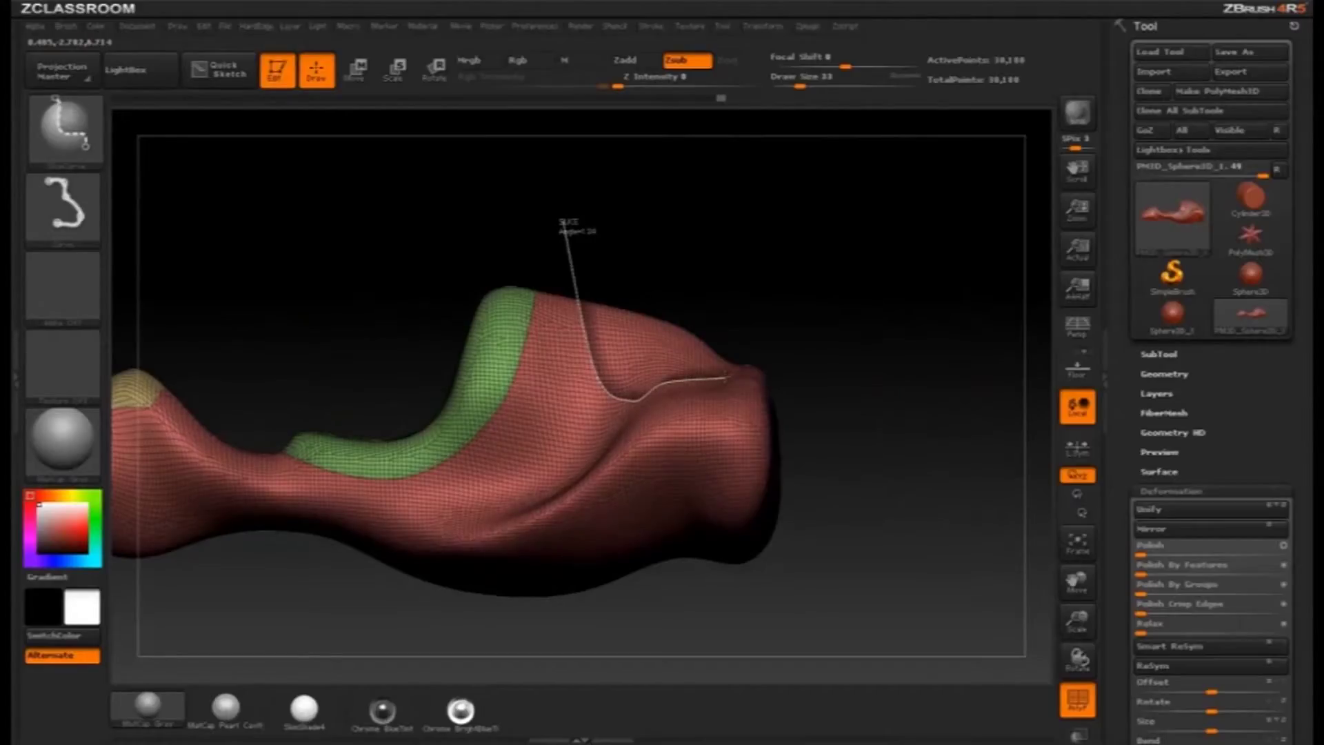
mouse_move(928, 325)
left_mouse_down()
mouse_move(866, 324)
mouse_move(1013, 299)
mouse_move(981, 311)
mouse_move(928, 304)
left_mouse_up()
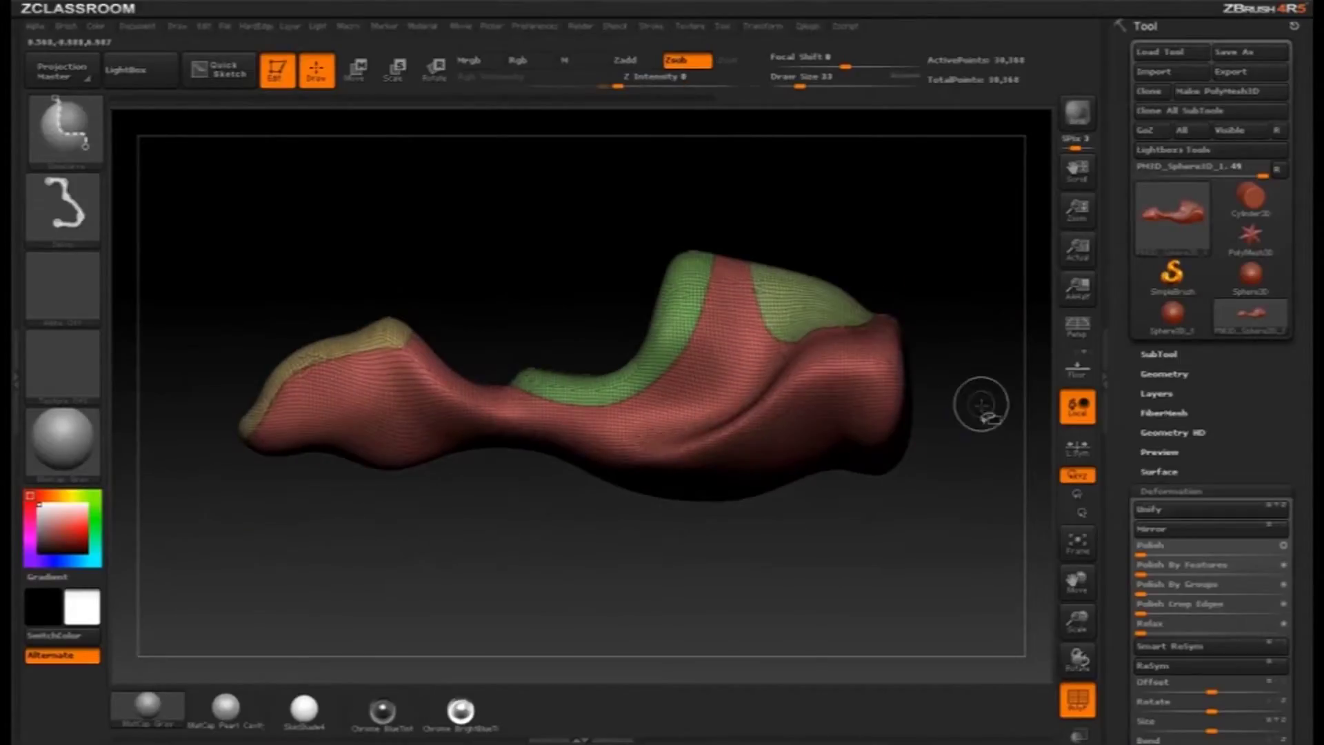
Step: Slice a curve from the rear end along the side crease to the belly, making the underside a separate polygroup
mouse_move(980, 402)
left_mouse_down("ctrl+shift")
mouse_move(898, 373)
mouse_move(919, 360)
mouse_move(807, 376)
mouse_move(693, 461)
mouse_move(573, 467)
mouse_move(519, 494)
left_mouse_up("ctrl+shift")
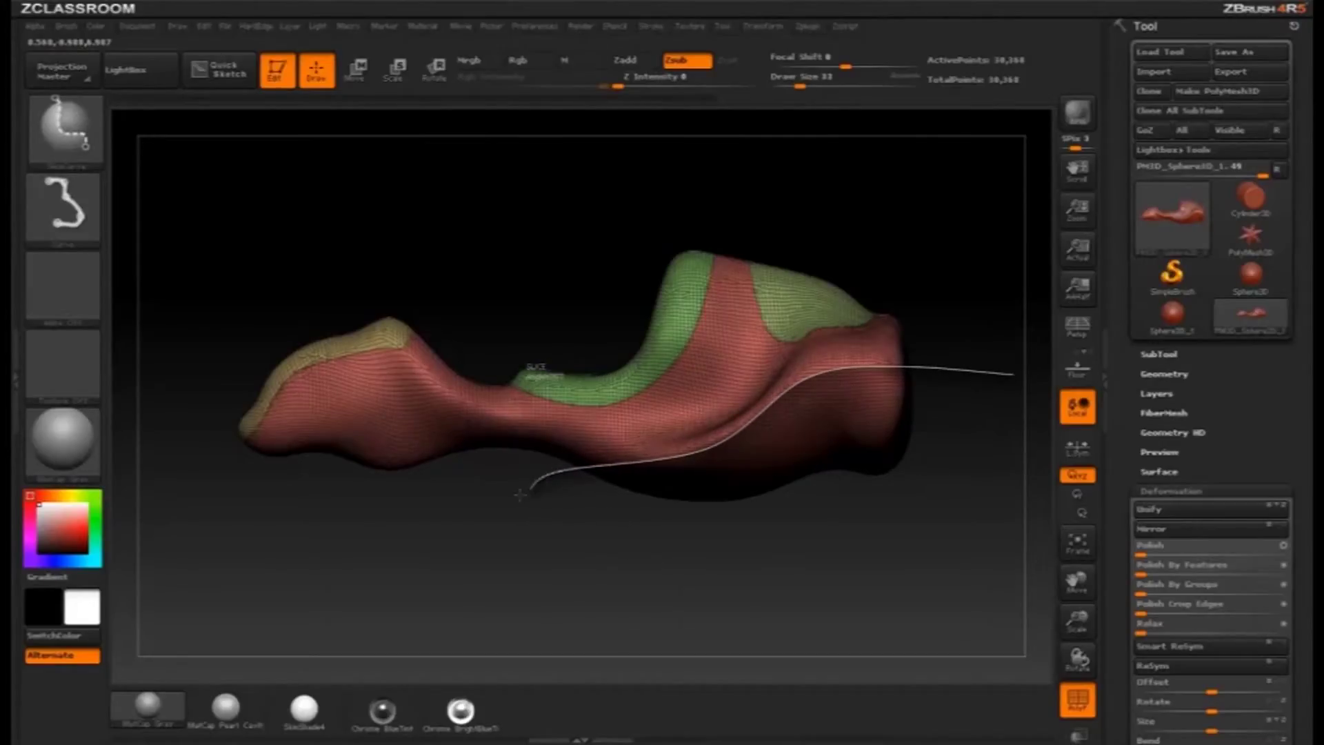
mouse_move(586, 552)
left_mouse_down()
mouse_move(731, 482)
mouse_move(882, 364)
mouse_move(898, 286)
mouse_move(949, 322)
mouse_move(922, 236)
mouse_move(878, 189)
mouse_move(806, 221)
mouse_move(594, 266)
mouse_move(559, 257)
mouse_move(871, 213)
mouse_move(664, 286)
left_mouse_up()
left_click_drag(704, 188, 647, 210, "alt")
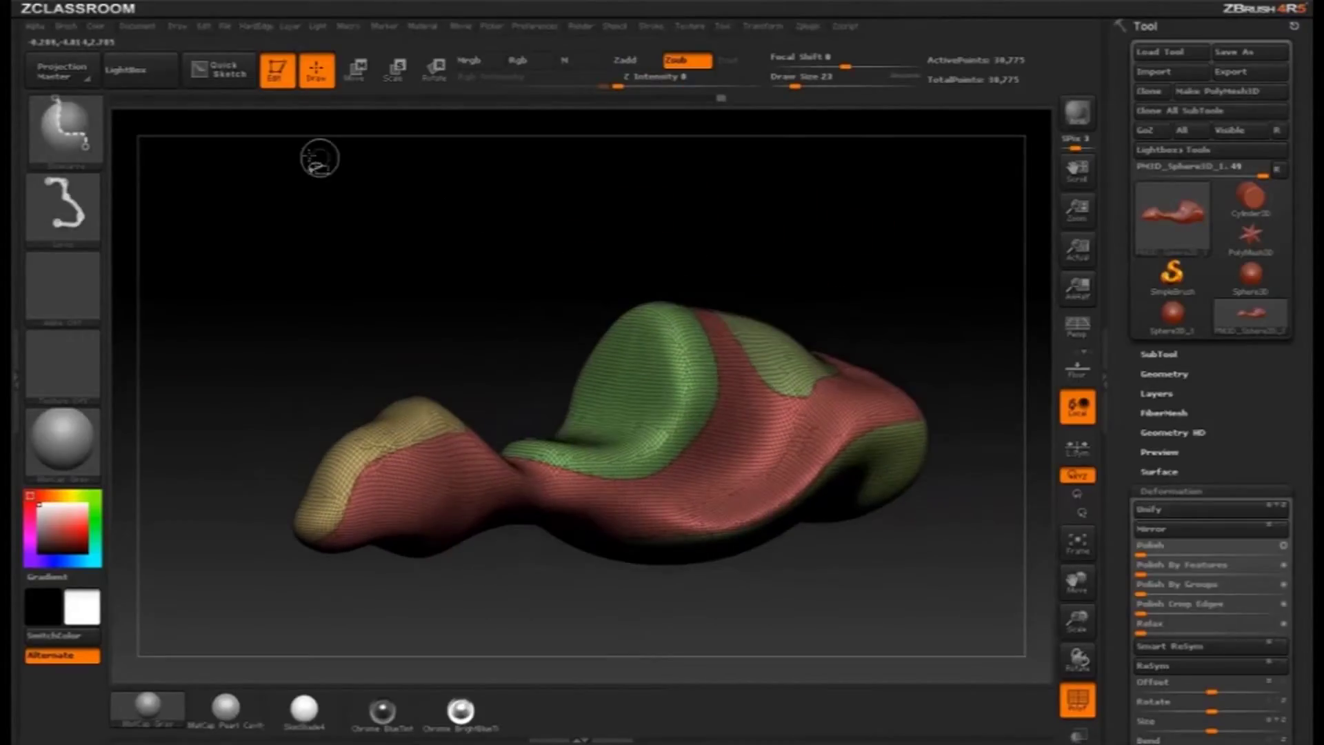
Step: Switch the selection brush to SelectRect, isolate the green polygroup on the front of the hump, and show the whole model again
left_click(76, 134, "ctrl+shift")
left_click(147, 156)
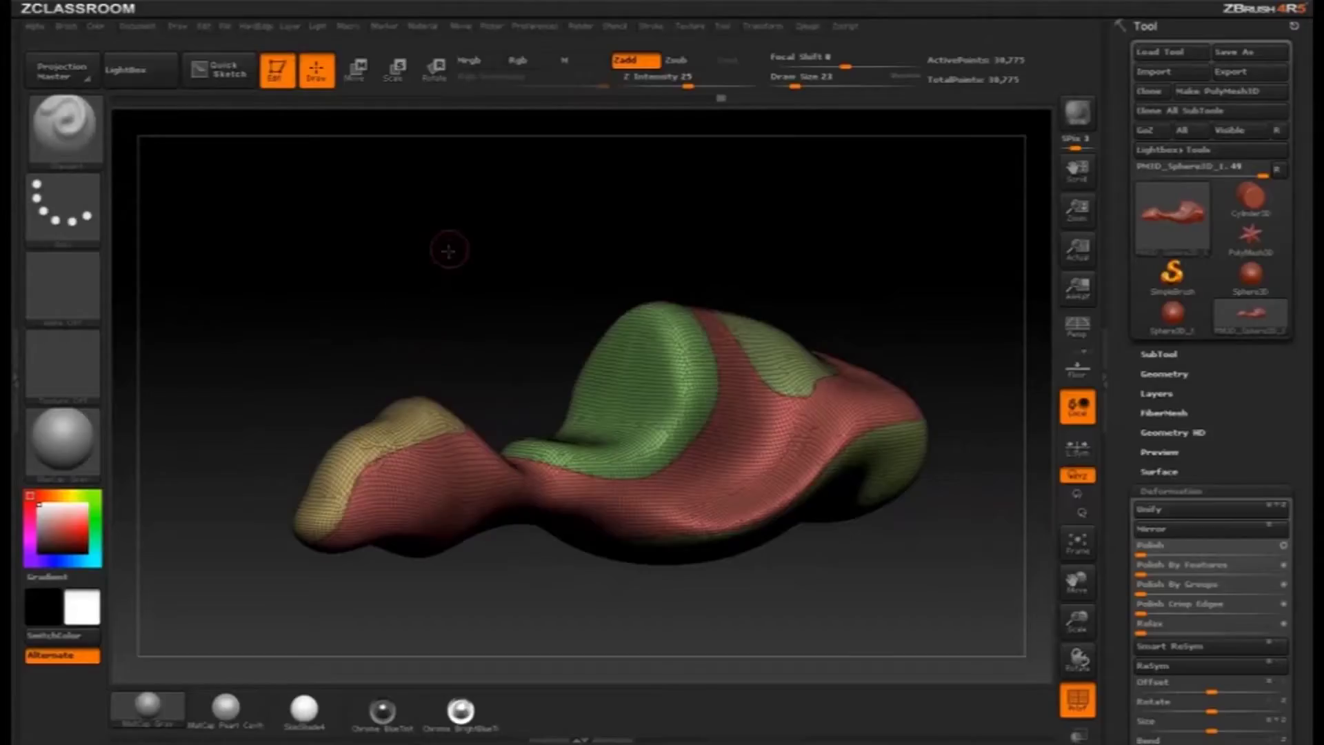
left_click_drag(448, 251, 555, 423)
left_click(556, 422, "ctrl+shift")
mouse_move(635, 570)
left_mouse_down()
mouse_move(571, 586)
mouse_move(638, 571)
left_mouse_up()
left_click(673, 551, "ctrl+shift")
left_click(619, 311, "ctrl+shift")
left_click_drag(831, 457, 872, 484)
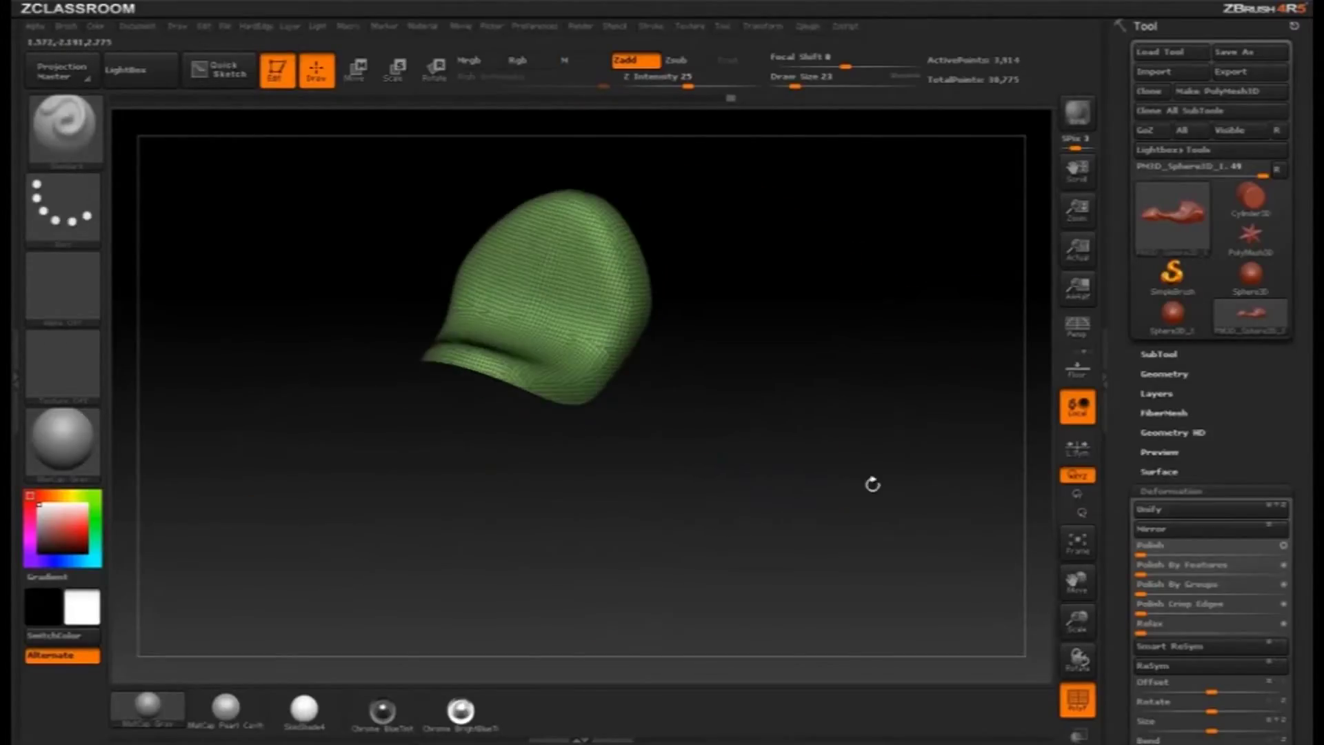
left_click_drag(792, 438, 758, 557)
left_click(763, 479, "ctrl+shift")
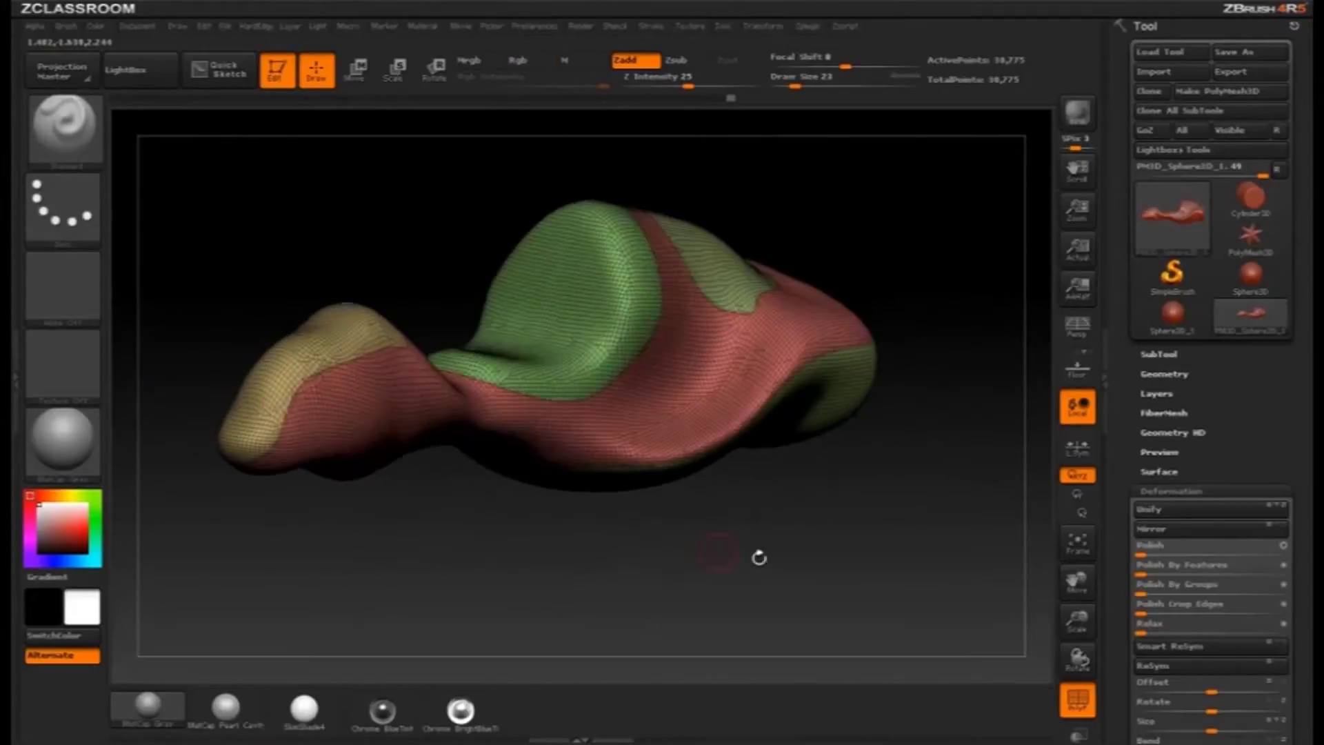
Step: Set the selection brush back to SliceCurve and slice vertically through the rear end of the body
mouse_move(1012, 672)
left_mouse_down()
mouse_move(896, 524)
mouse_move(946, 532)
mouse_move(862, 537)
mouse_move(877, 482)
mouse_move(851, 484)
left_mouse_up()
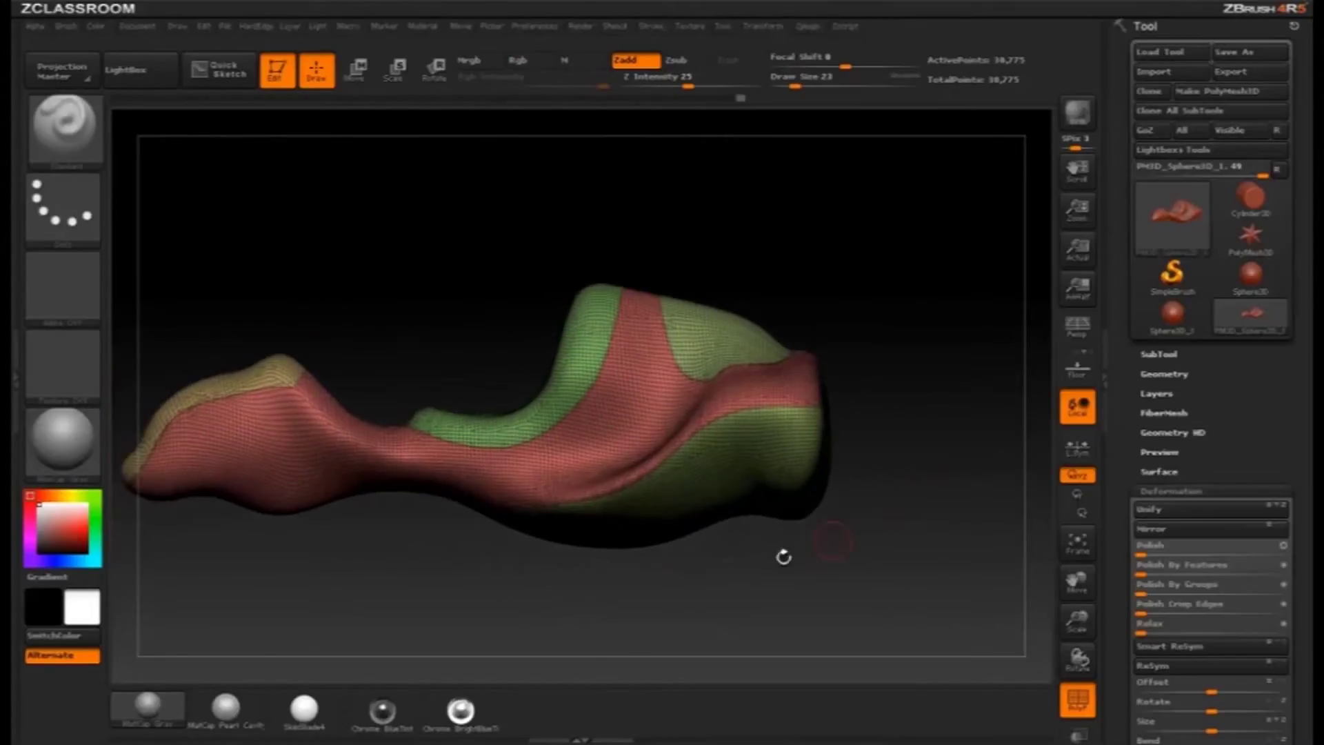
mouse_move(784, 557)
left_mouse_down()
mouse_move(565, 579)
mouse_move(557, 544)
mouse_move(467, 550)
mouse_move(527, 564)
mouse_move(522, 582)
mouse_move(532, 548)
left_mouse_up()
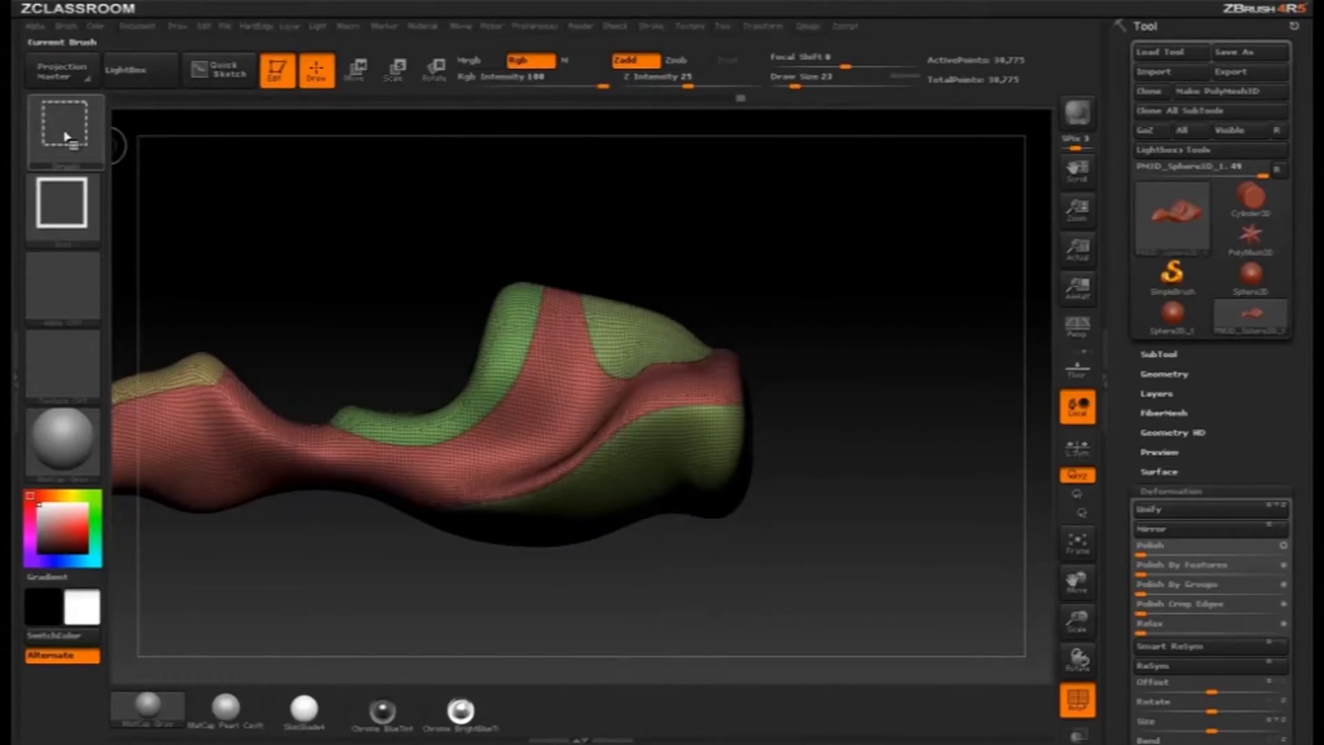
left_click(62, 128, "ctrl+shift")
left_click(209, 150)
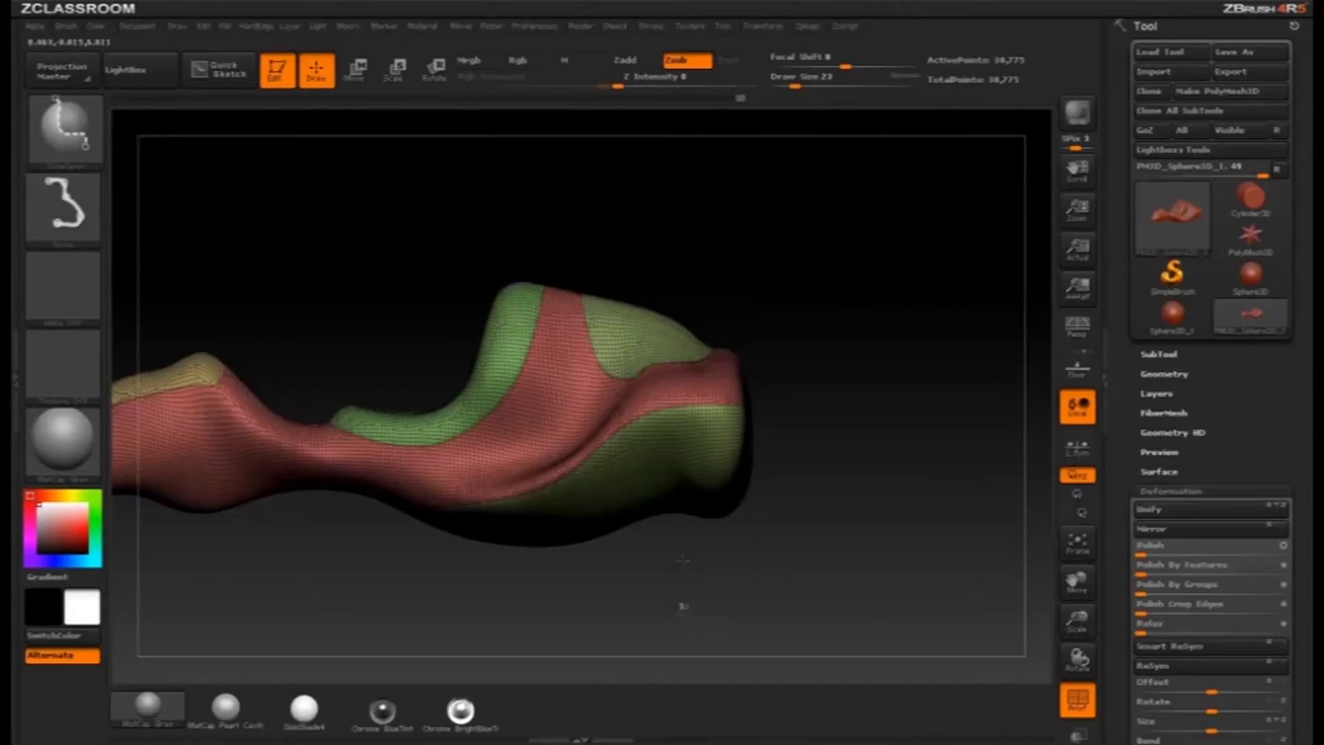
left_click_drag(681, 352, 597, 391, "ctrl+shift")
mouse_move(743, 631)
left_mouse_down("ctrl+shift")
mouse_move(613, 600)
mouse_move(701, 567)
mouse_move(680, 546)
left_mouse_up("ctrl+shift")
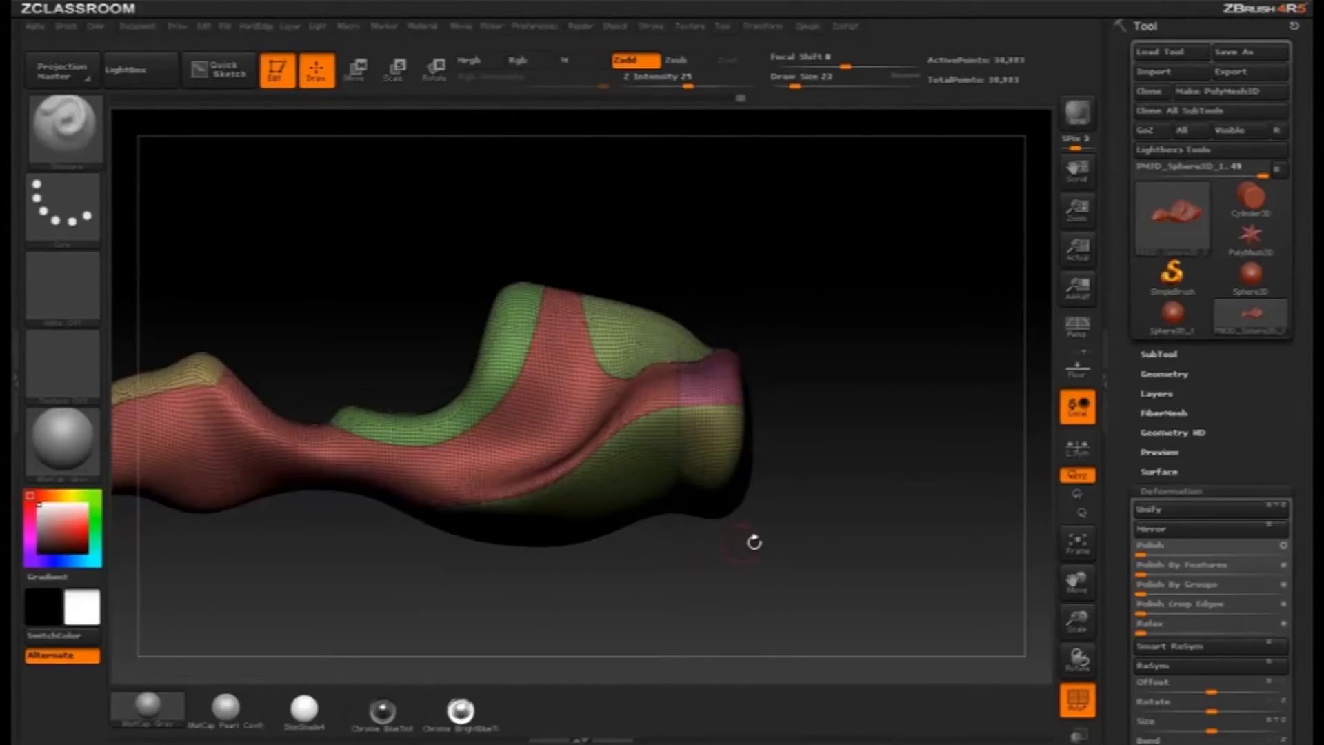
Step: Slice an arched curve around the belly of the front lobe, making it a separate polygroup
left_click_drag(746, 504, 754, 479)
left_click_drag(828, 455, 702, 459, "alt")
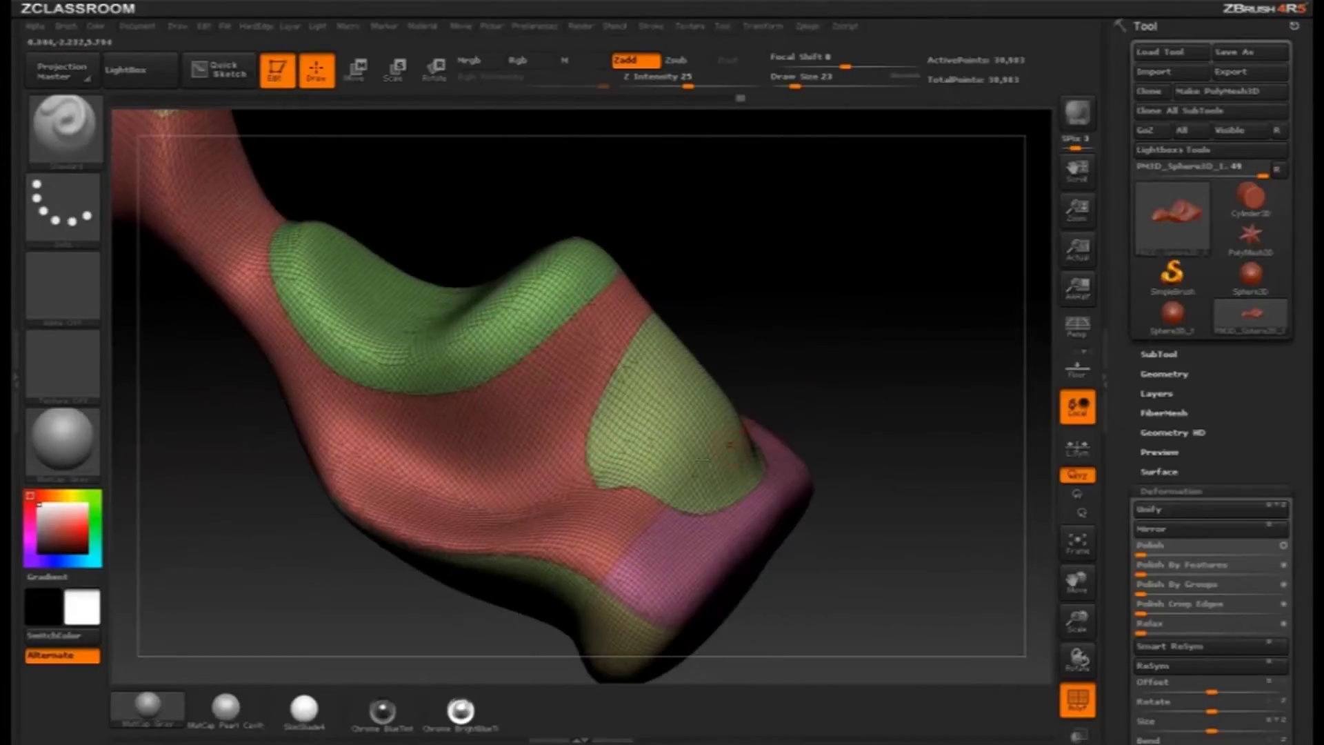
left_click_drag(739, 414, 524, 579)
left_click_drag(506, 500, 562, 485, "alt")
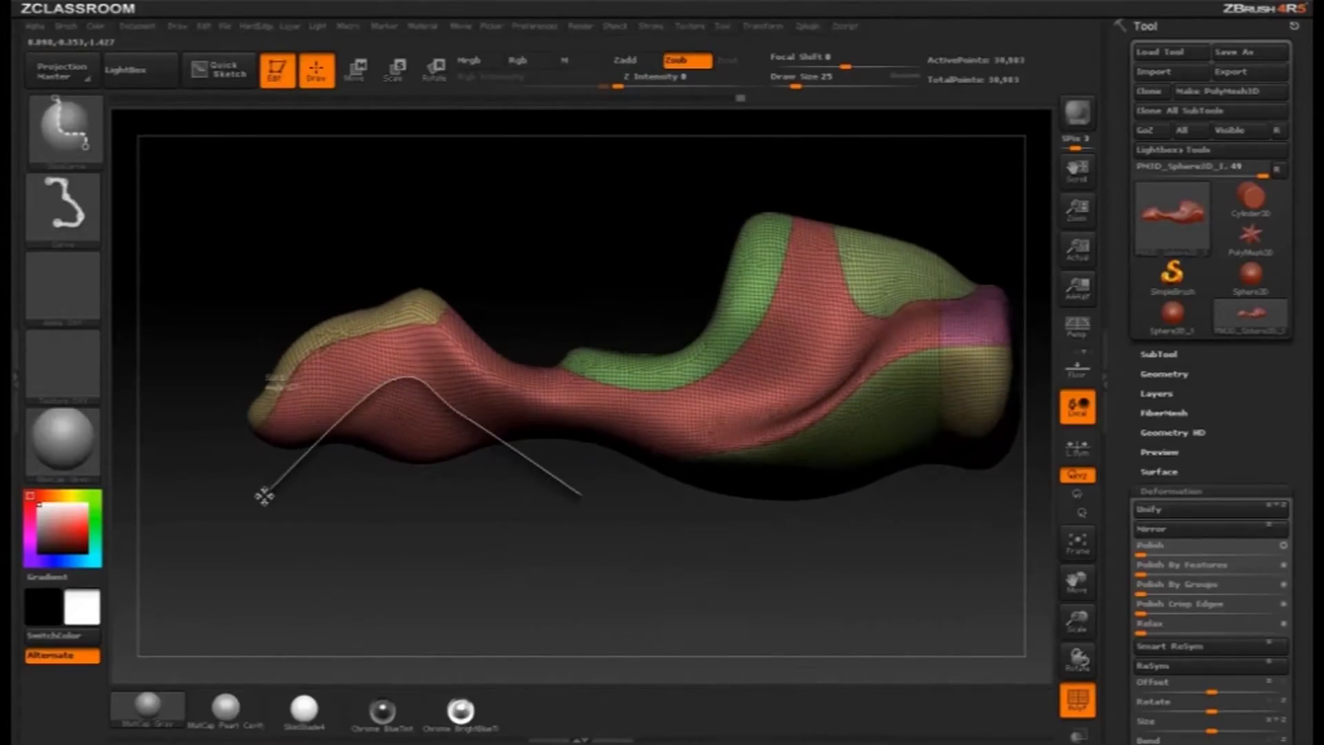
left_click_drag(264, 496, 274, 488)
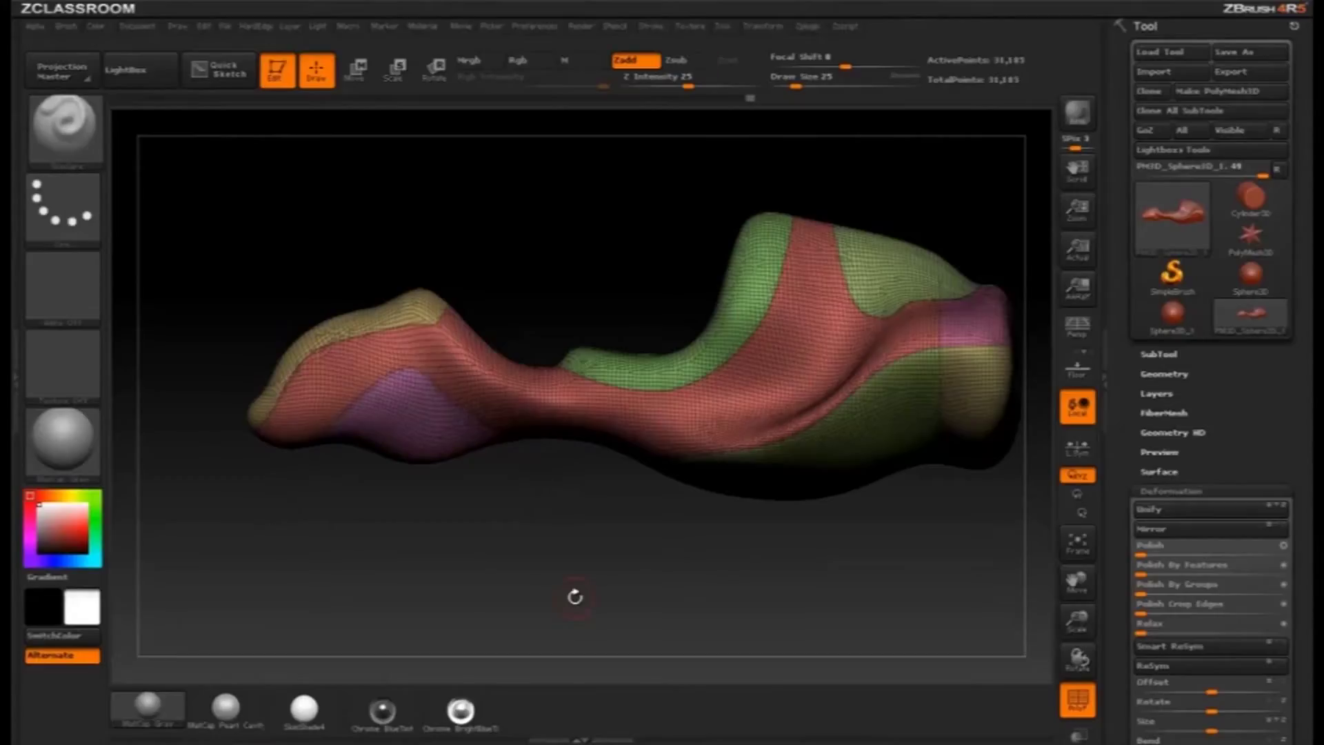
Step: Switch the selection brush to SliceCirc and enable the Square option for its circle stroke
mouse_move(572, 593)
left_mouse_down()
mouse_move(680, 576)
mouse_move(875, 568)
mouse_move(875, 579)
mouse_move(875, 557)
left_mouse_up()
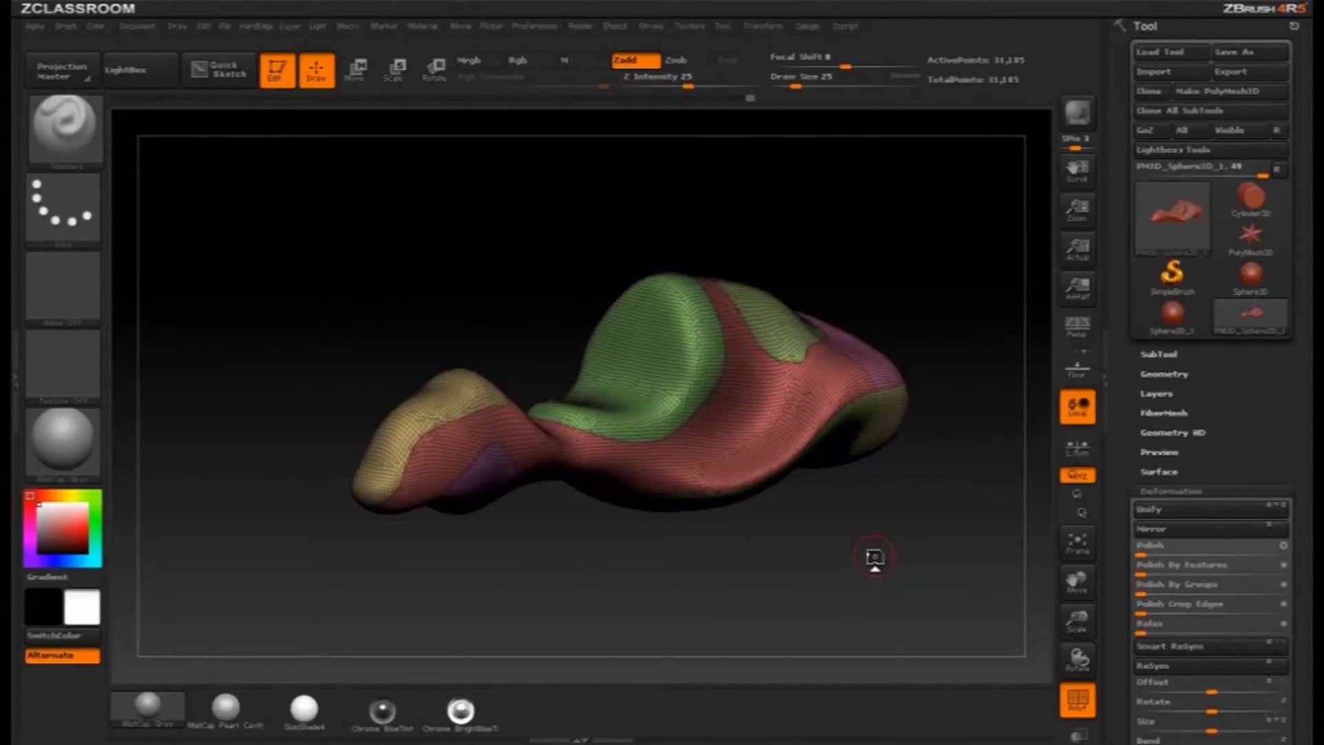
left_click_drag(823, 231, 818, 300)
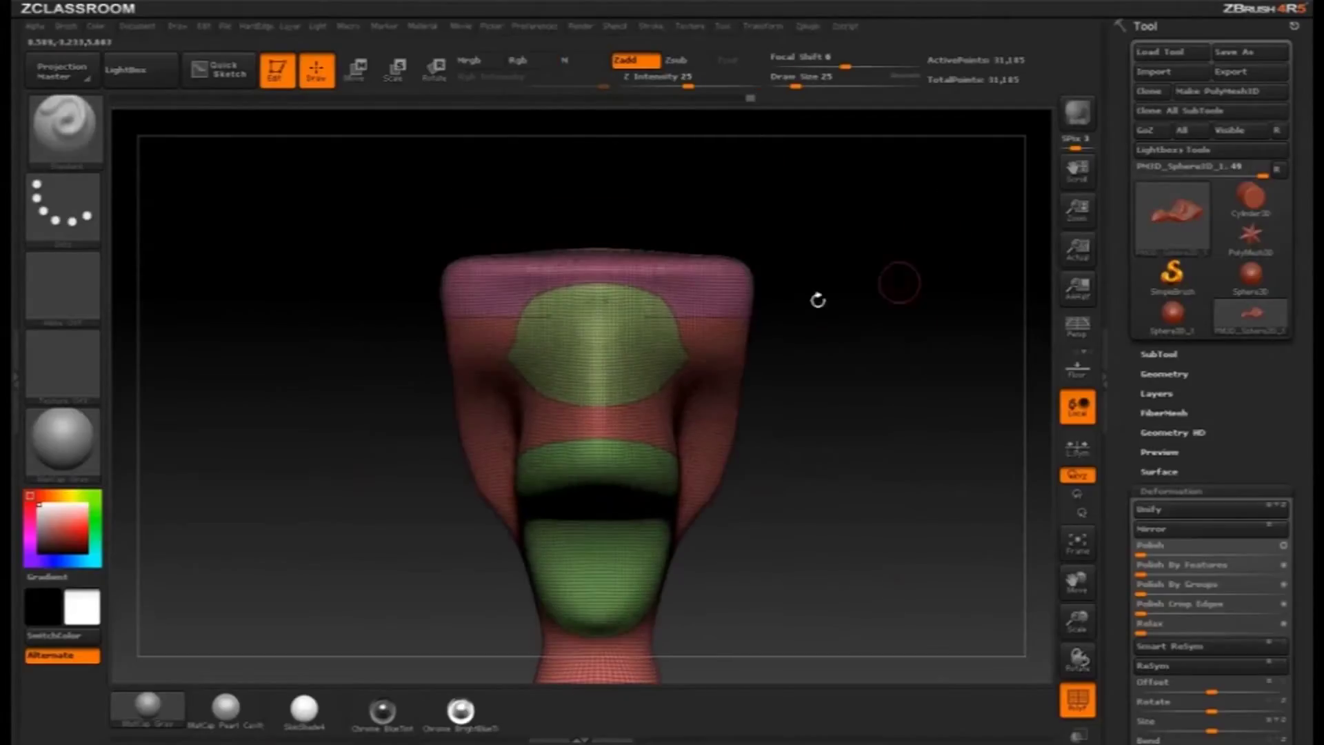
key("ctrl+shift")
left_click(479, 286)
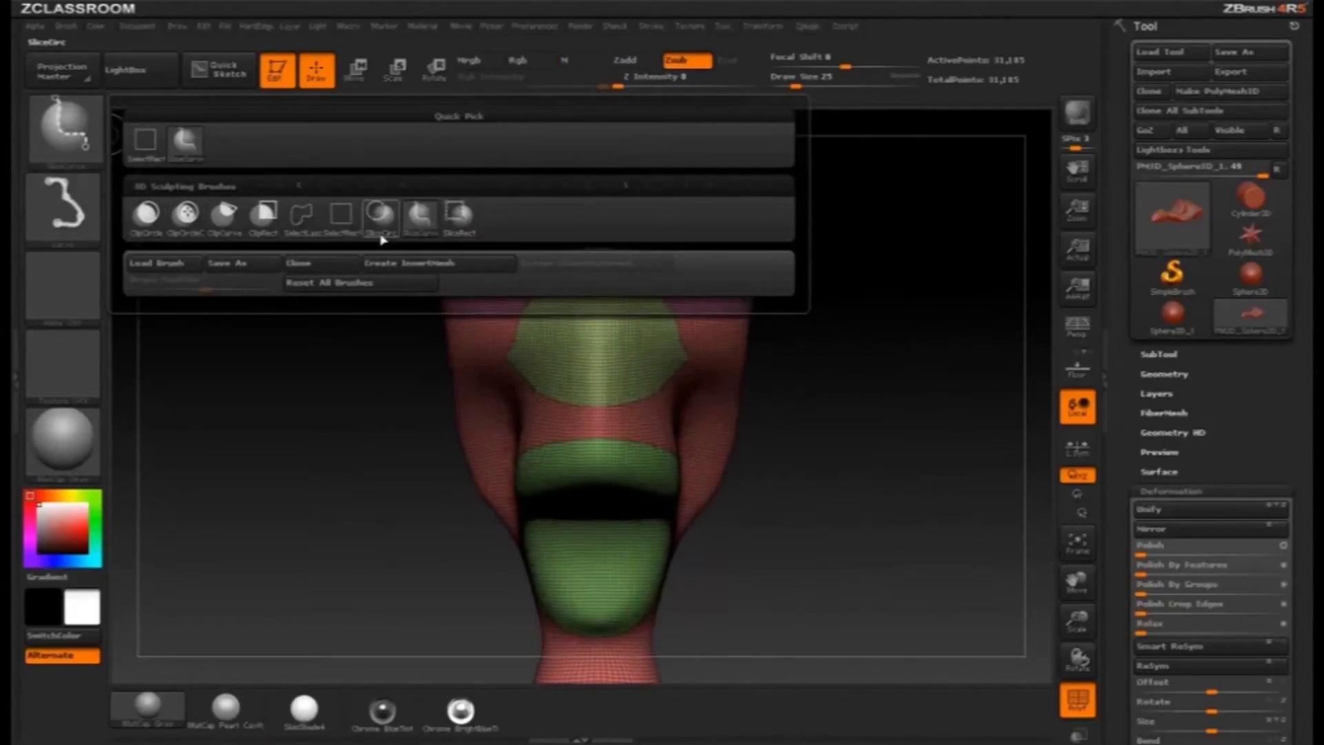
left_click(307, 375)
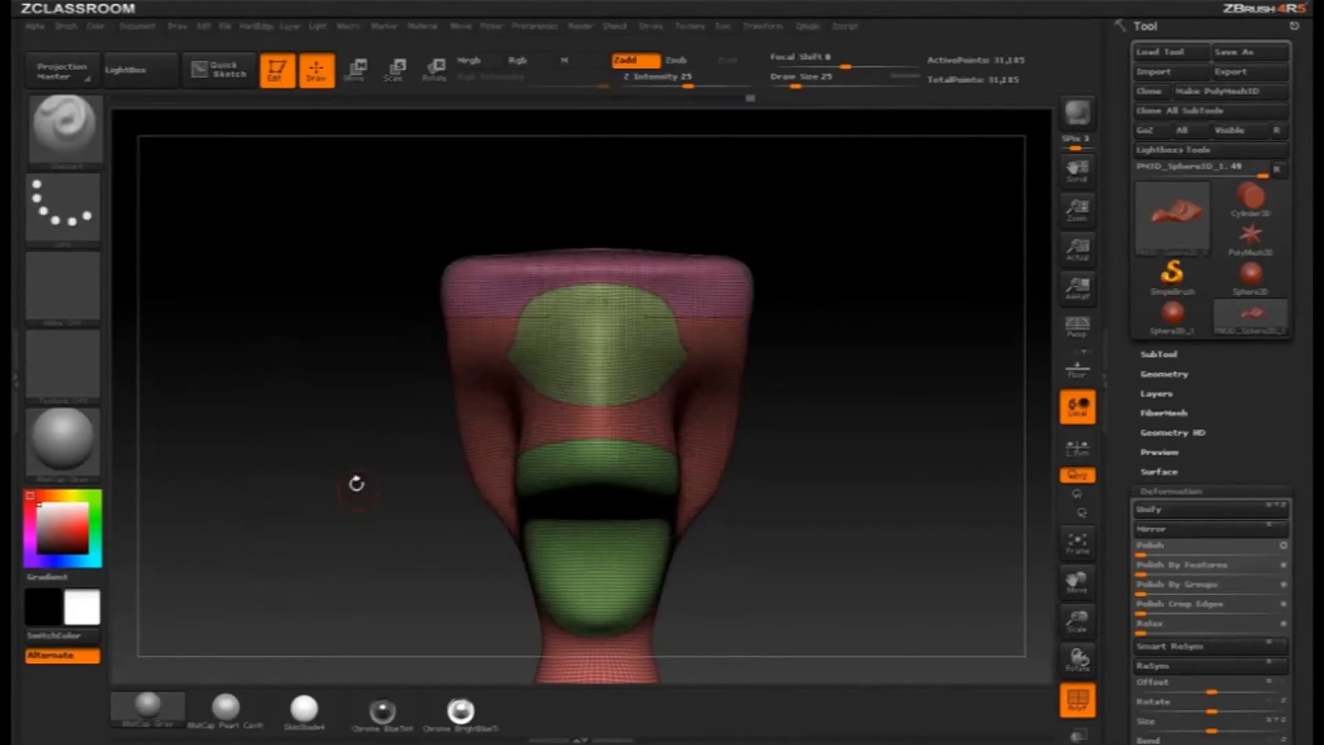
key("ctrl+shift")
left_click(86, 232)
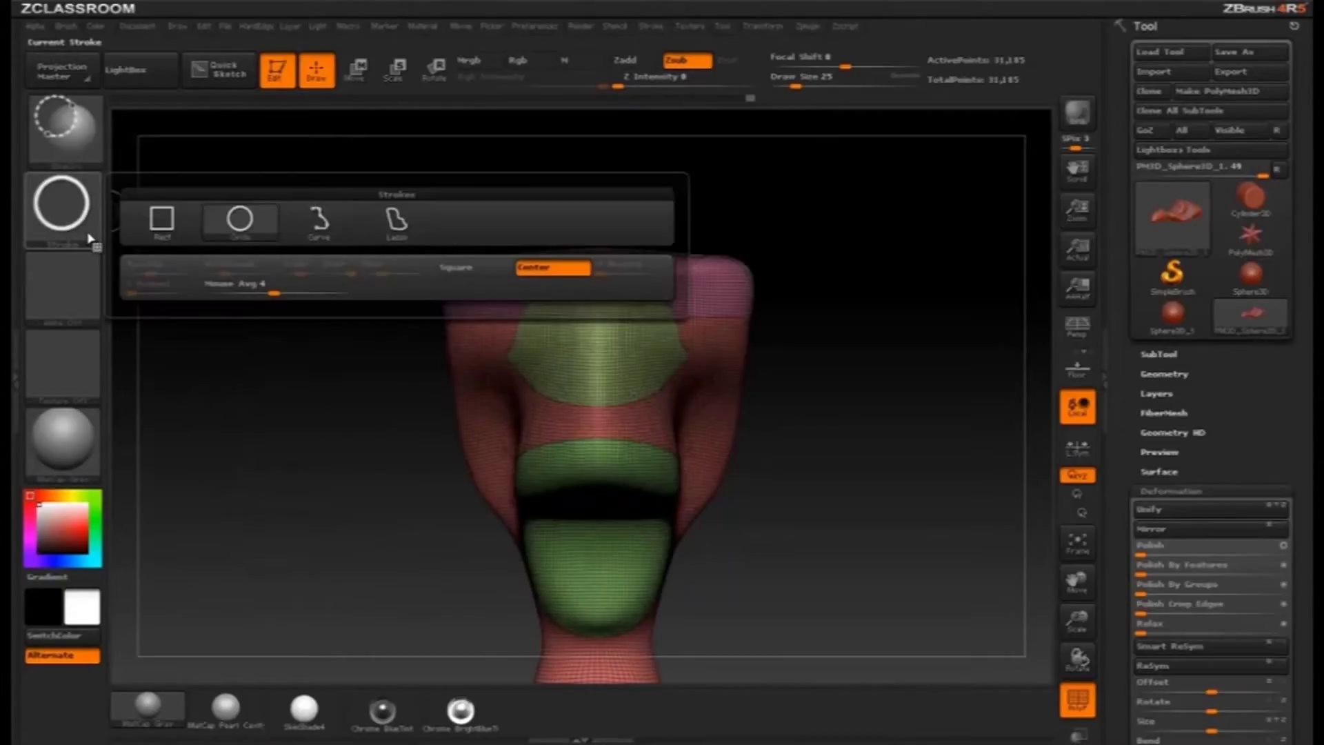
left_click(465, 271)
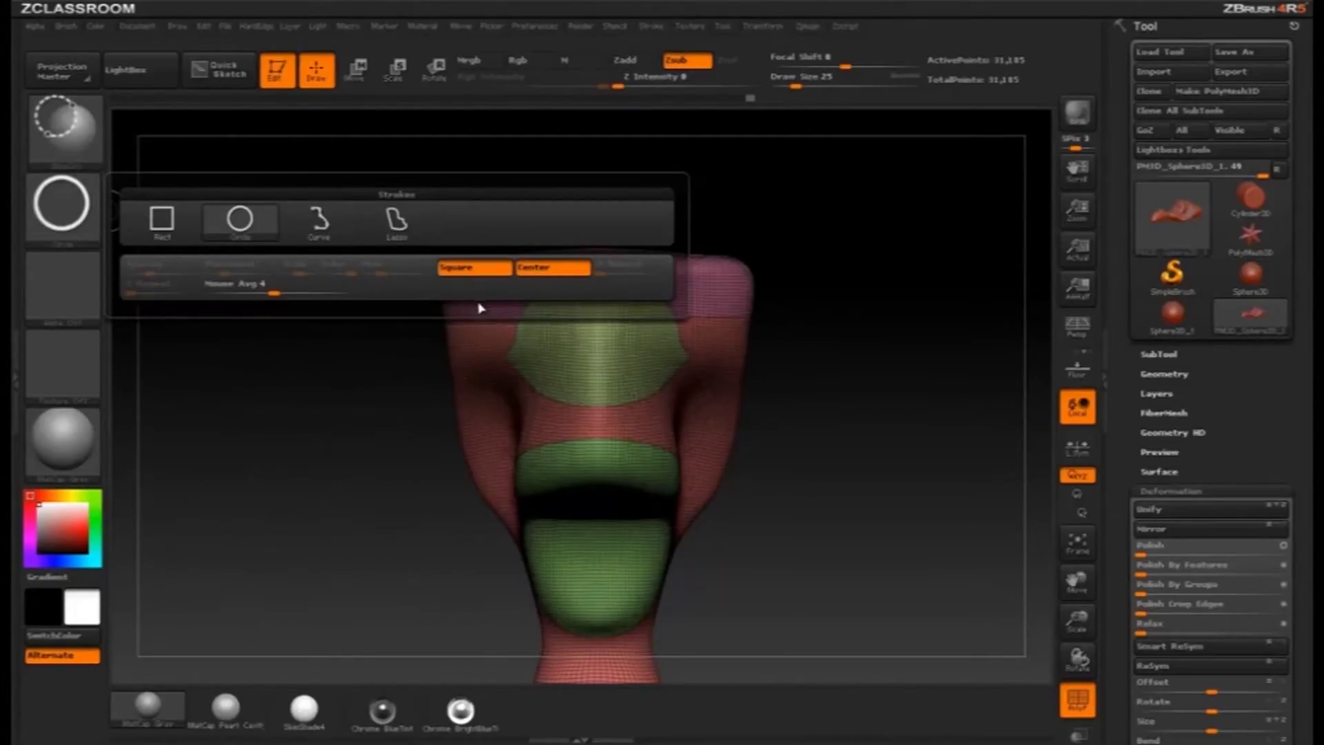
Step: Try slicing a circle into the outer corner of the purple rear polygroup with the full body visible, undoing each attempt
left_click_drag(710, 309, 769, 368, "ctrl+shift")
key("ctrl+z")
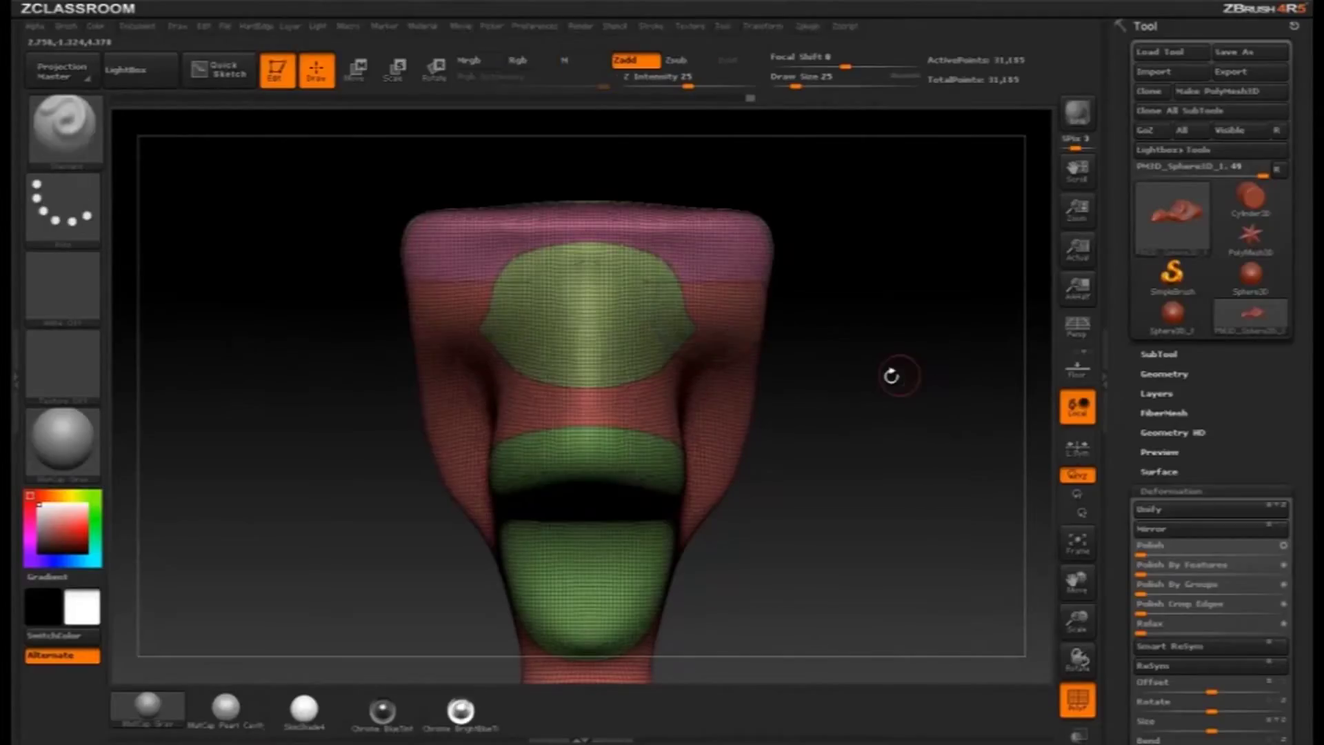
mouse_move(897, 386)
left_mouse_down()
mouse_move(959, 342)
mouse_move(928, 345)
mouse_move(903, 423)
mouse_move(944, 379)
mouse_move(889, 310)
mouse_move(968, 406)
mouse_move(797, 309)
mouse_move(895, 361)
mouse_move(782, 359)
left_mouse_up()
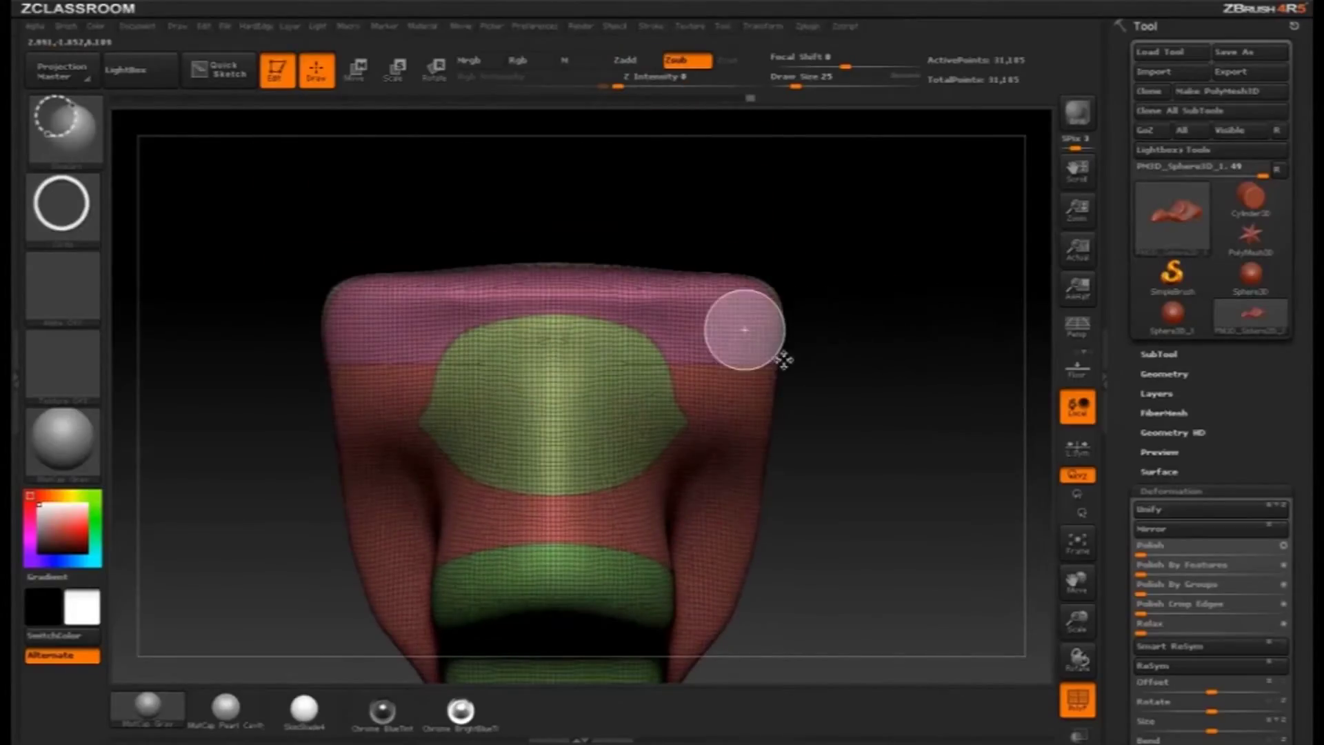
left_click_drag(717, 321, 755, 360, "ctrl+shift")
mouse_move(897, 358)
left_mouse_down()
mouse_move(873, 360)
mouse_move(891, 360)
left_mouse_up()
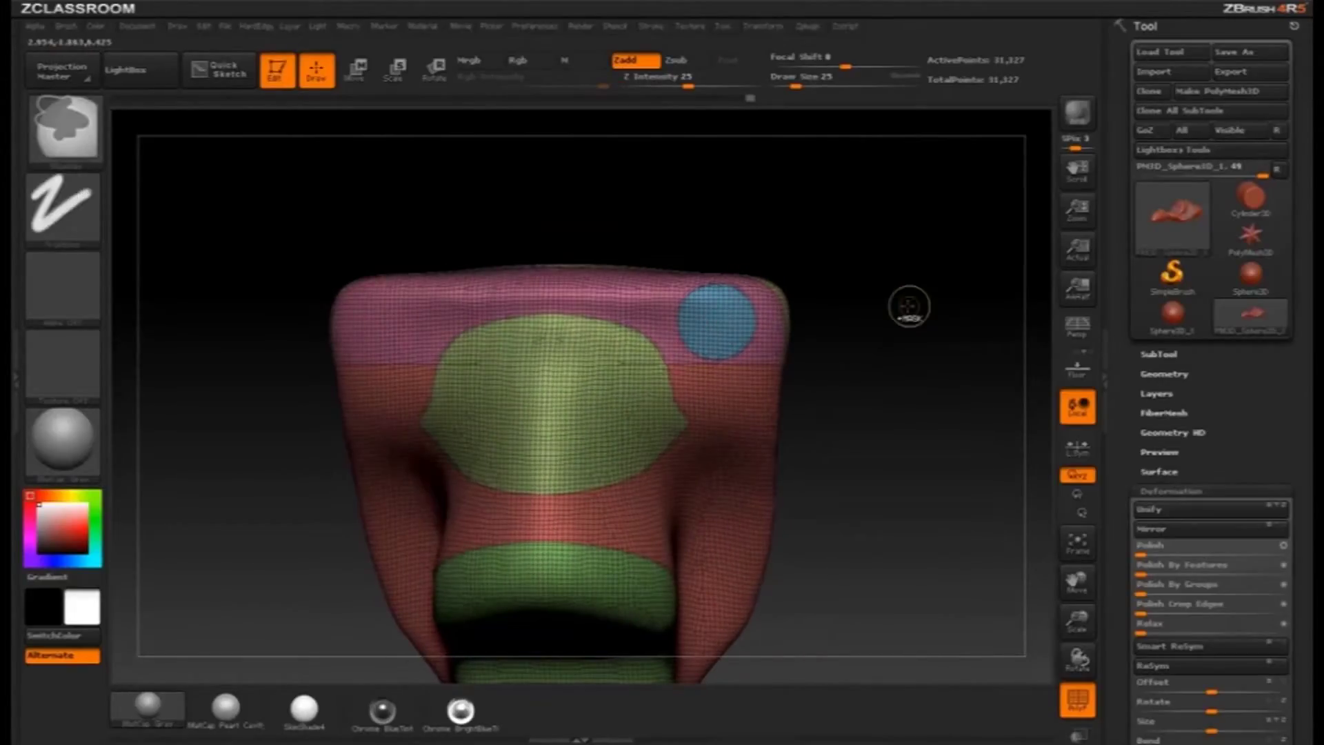
key("ctrl+z")
mouse_move(910, 306)
left_mouse_down()
mouse_move(882, 340)
mouse_move(766, 343)
left_mouse_up()
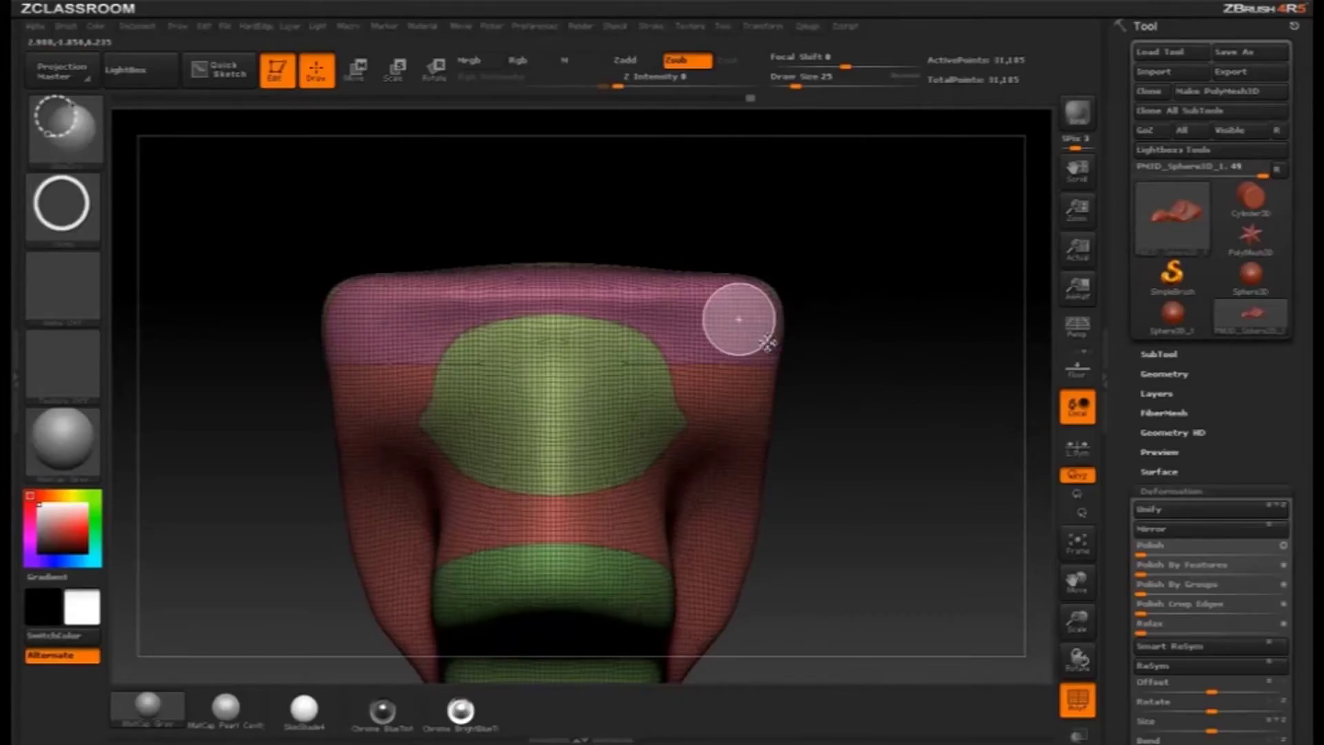
mouse_move(972, 337)
left_mouse_down()
mouse_move(904, 334)
mouse_move(1020, 337)
left_mouse_up()
mouse_move(573, 355)
left_mouse_down()
mouse_move(479, 366)
mouse_move(577, 368)
left_mouse_up()
key("ctrl+z")
Step: Slice a circle into one corner of the isolated purple rear polygroup and show the whole model again
mouse_move(419, 403)
left_mouse_down()
mouse_move(544, 394)
mouse_move(841, 331)
mouse_move(901, 281)
mouse_move(864, 325)
mouse_move(879, 317)
left_mouse_up()
key("ctrl+shift")
left_click(731, 324, "ctrl+shift")
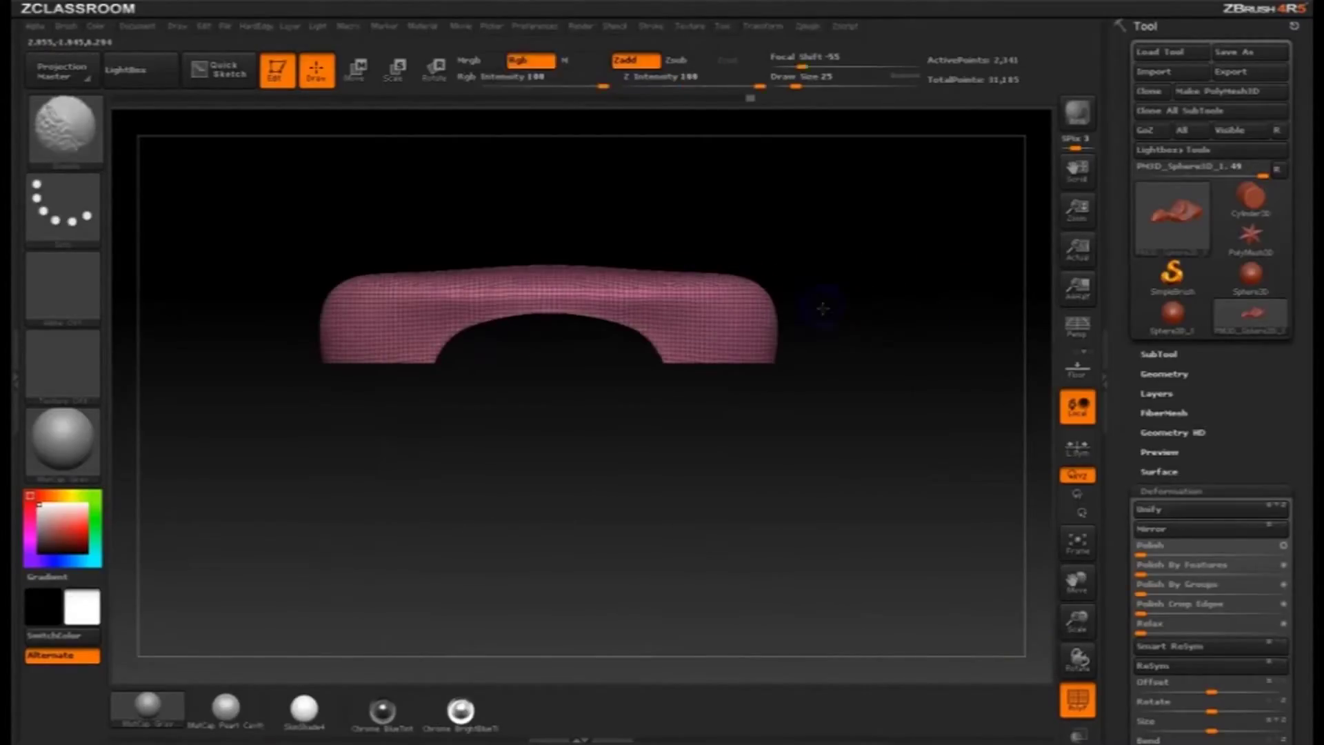
key("ctrl+shift")
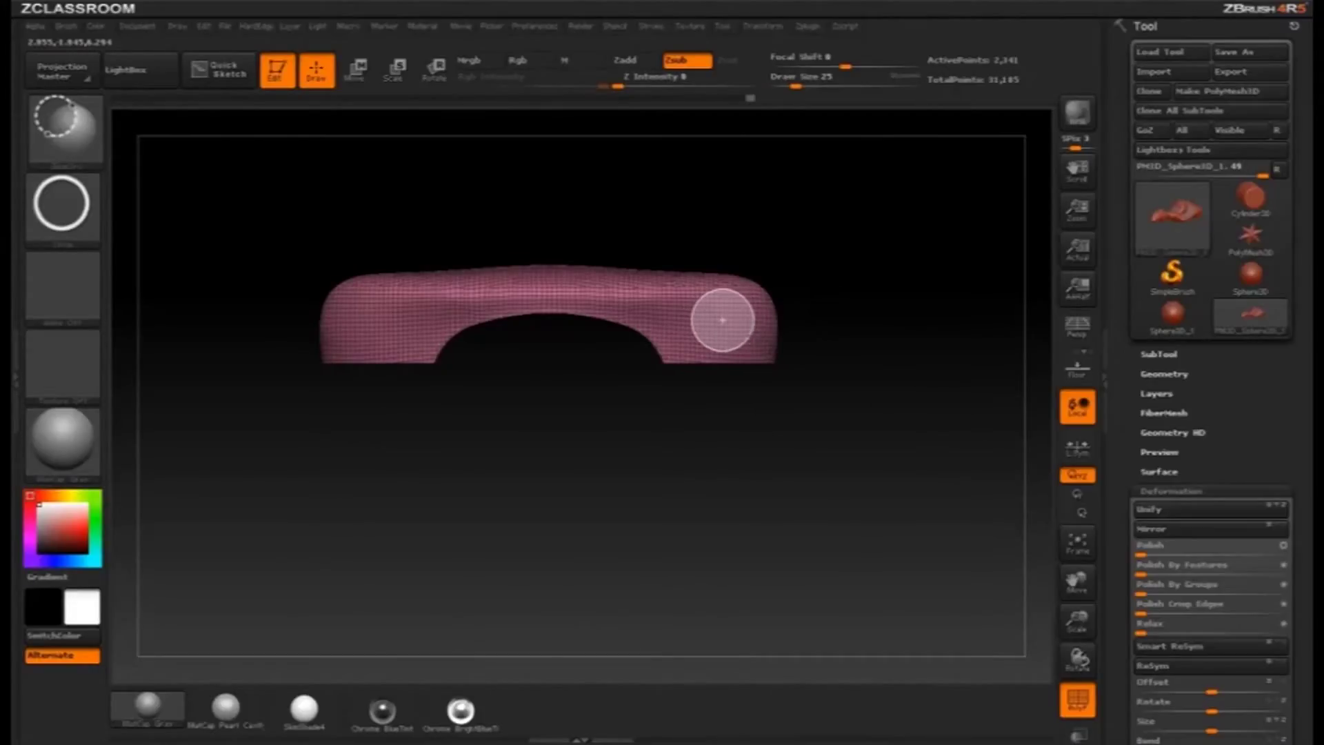
left_click_drag(723, 319, 755, 335, "ctrl+shift")
mouse_move(919, 345)
left_mouse_down()
mouse_move(771, 315)
mouse_move(916, 315)
mouse_move(974, 275)
mouse_move(877, 260)
mouse_move(972, 287)
mouse_move(923, 311)
mouse_move(919, 340)
mouse_move(1100, 280)
left_mouse_up()
key("ctrl+shift")
left_click(917, 312, "ctrl+shift")
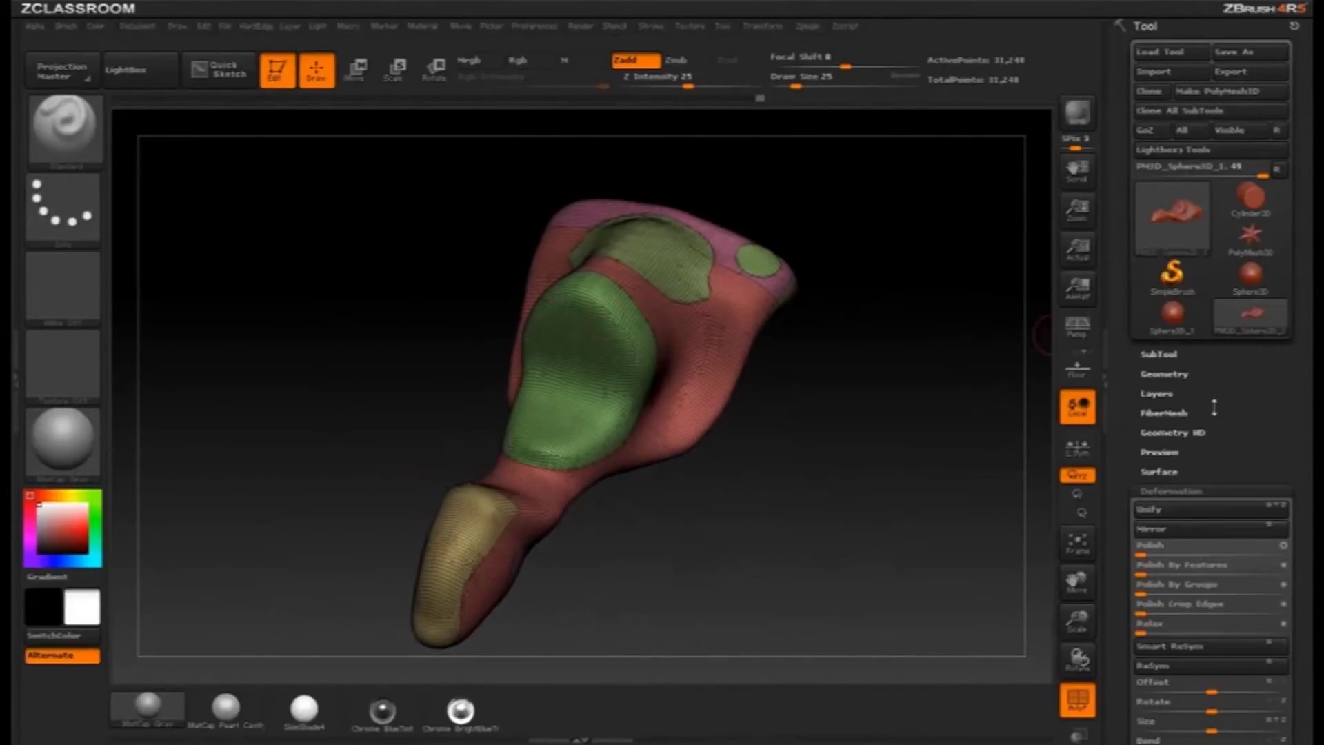
Step: Try Mirror And Weld on the body with the circle on its current side, and undo it
left_click(1156, 373)
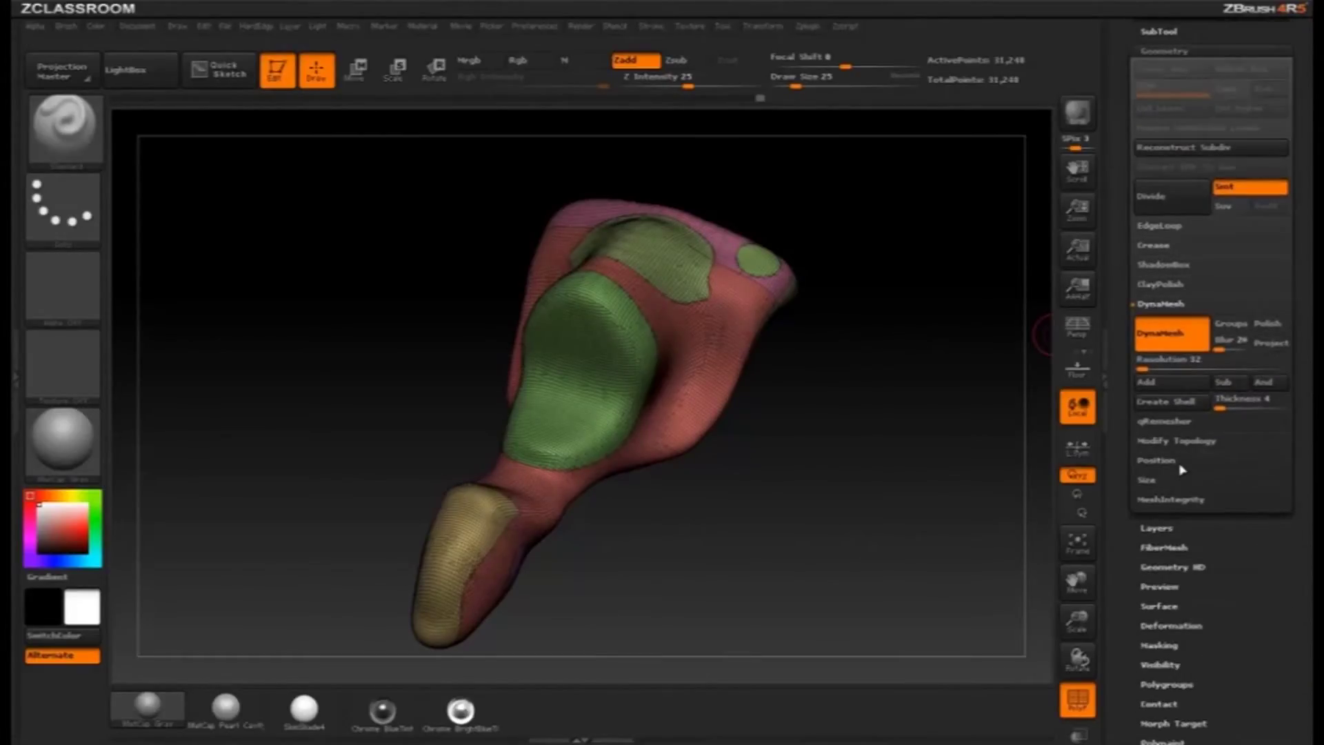
left_click(1175, 441)
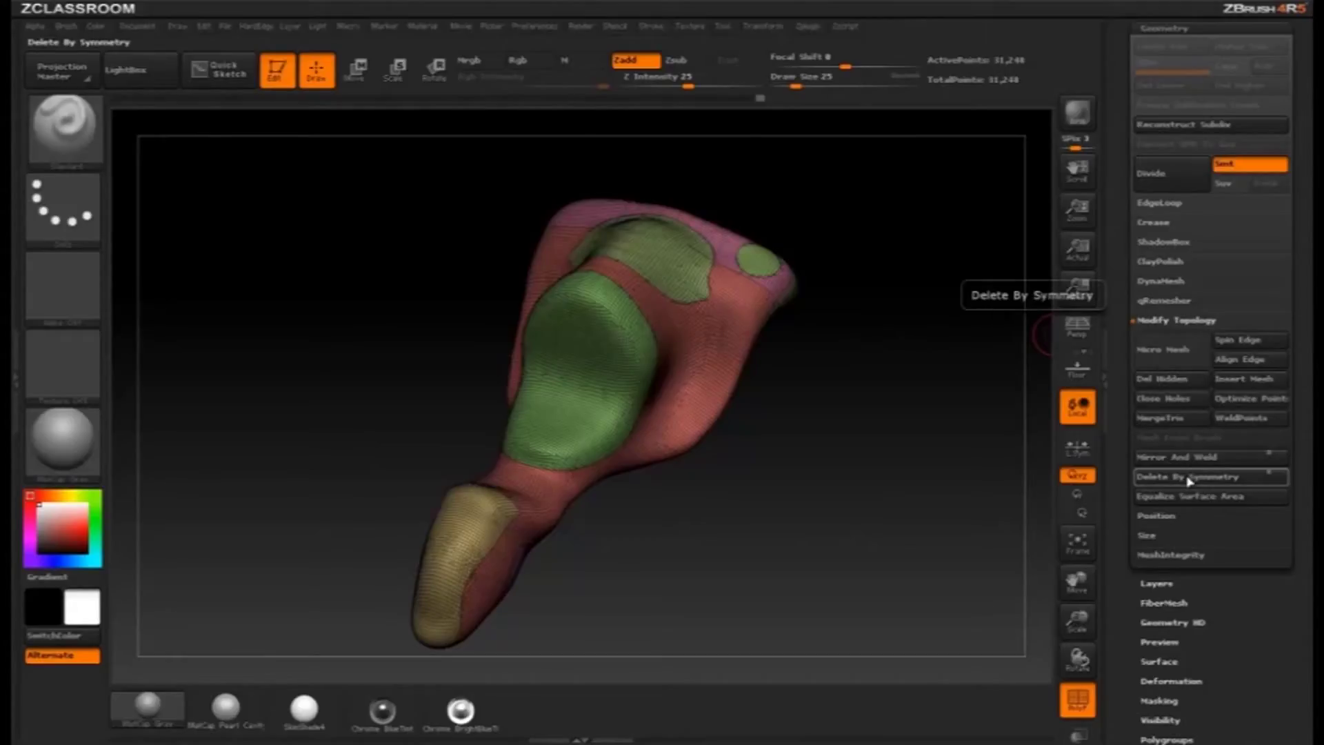
left_click_drag(916, 384, 952, 405)
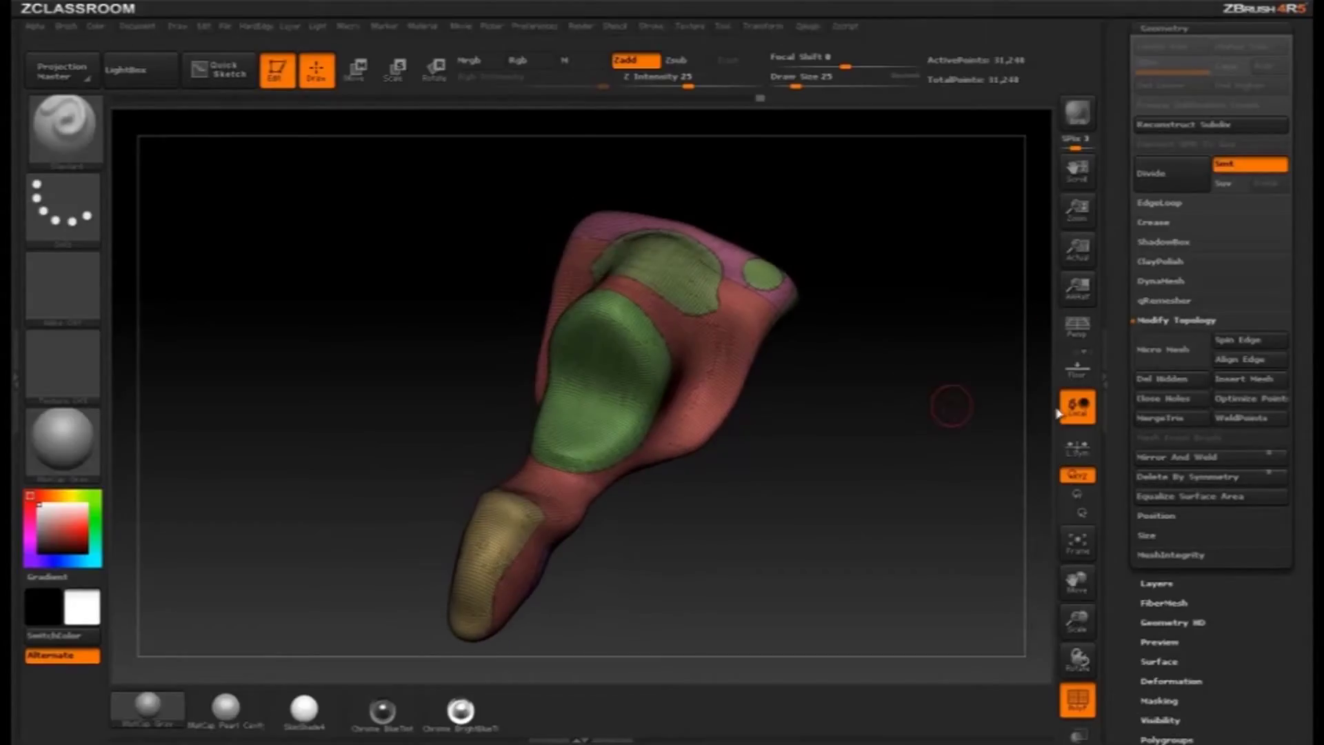
left_click(1180, 456)
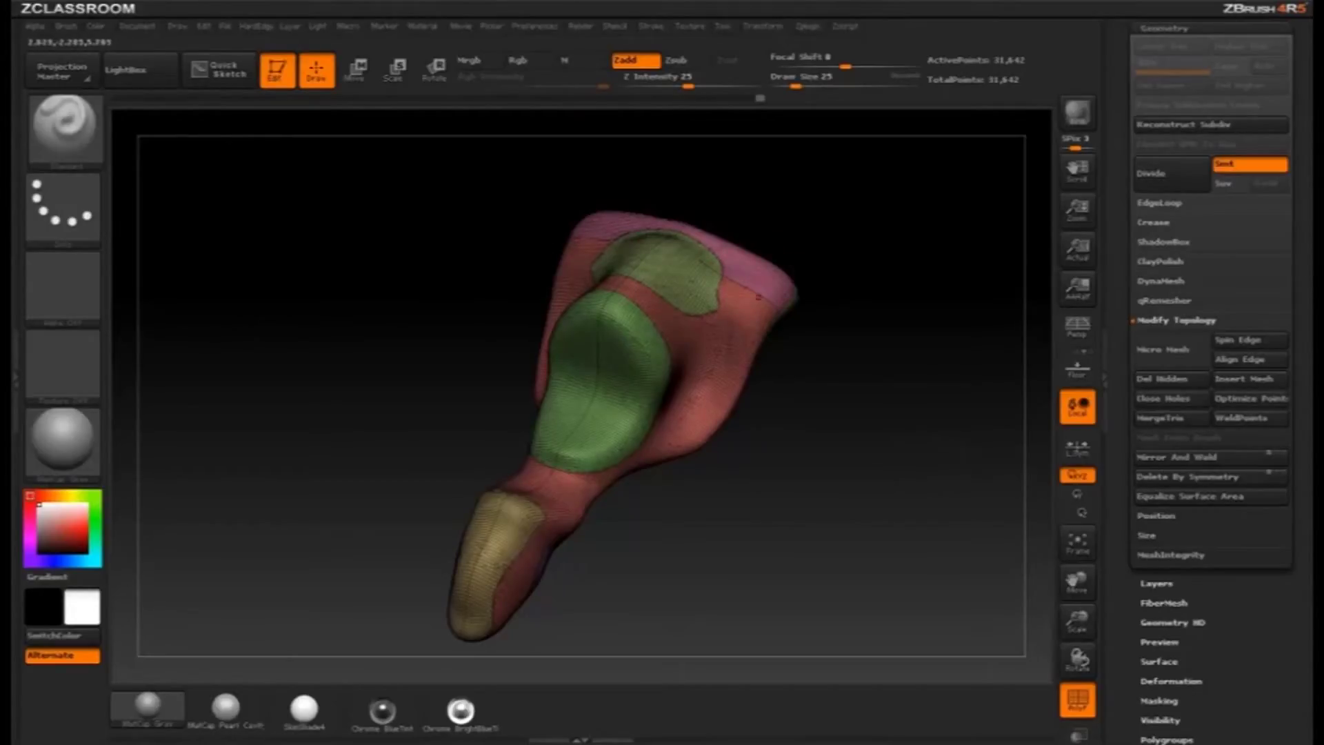
key("ctrl+z")
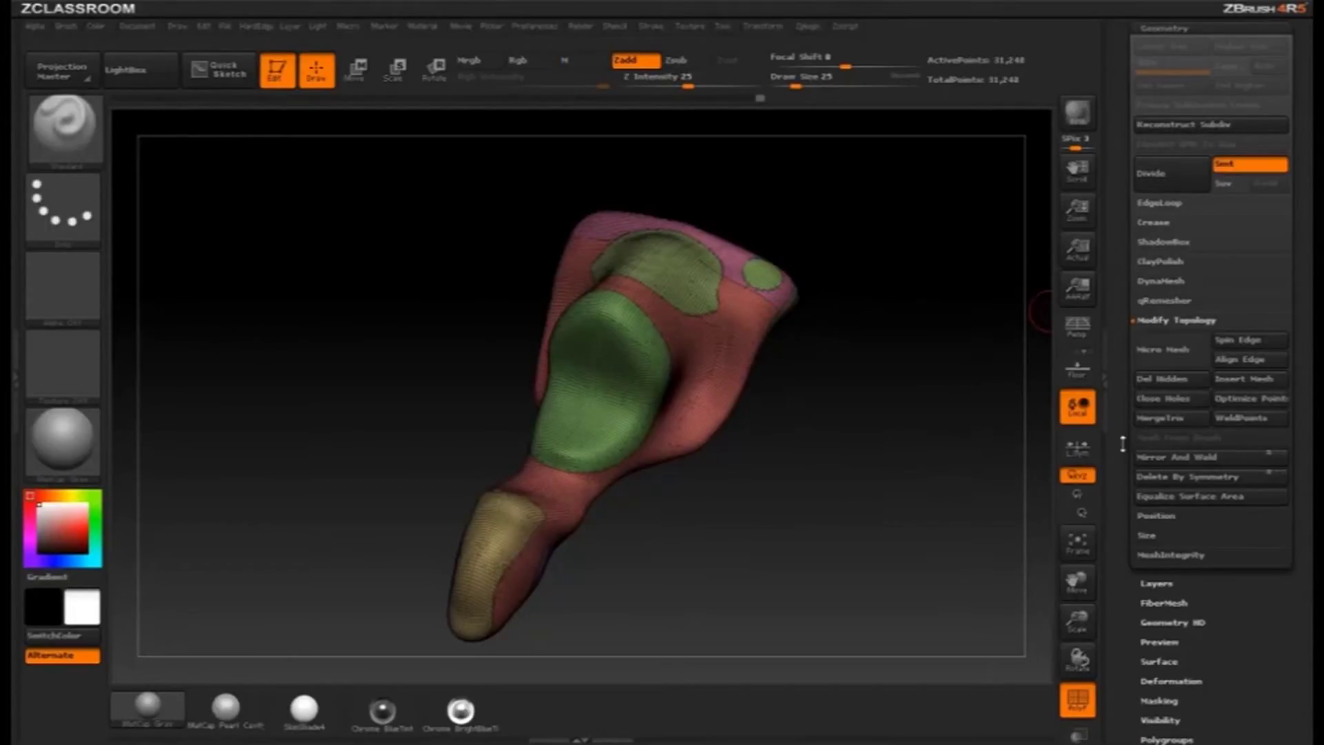
Step: Flip the body with the Mirror deformation, moving the circular polygroup to the opposite rear corner
scroll(1122, 443, "down", 8)
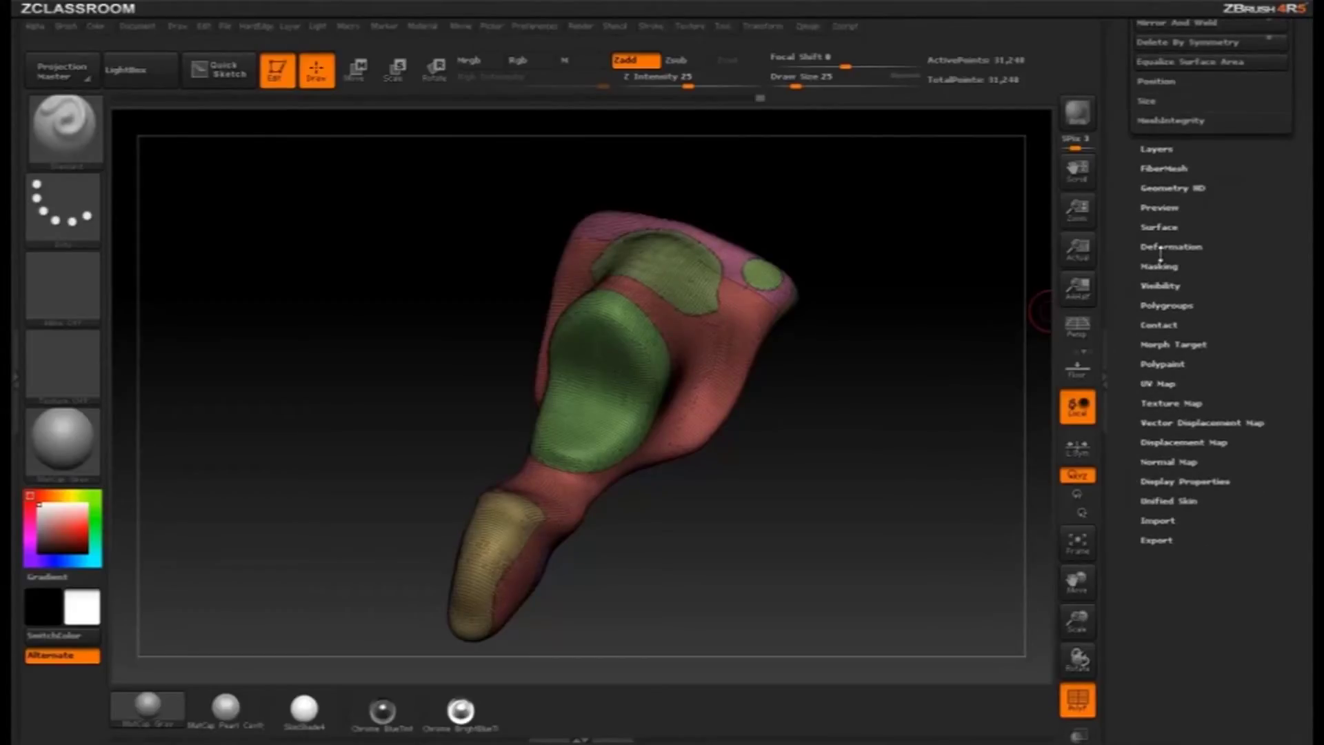
left_click(1165, 246)
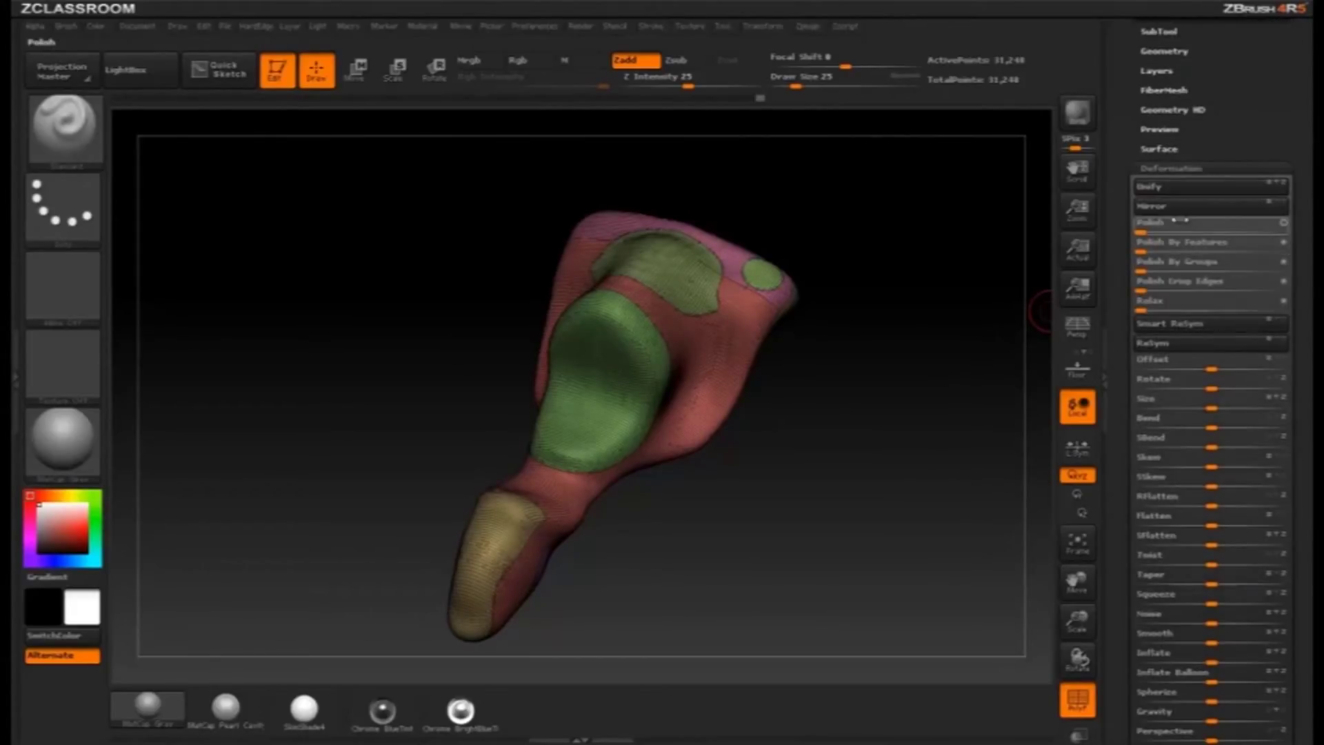
left_click(1131, 206)
scroll(1130, 206, "up", 6)
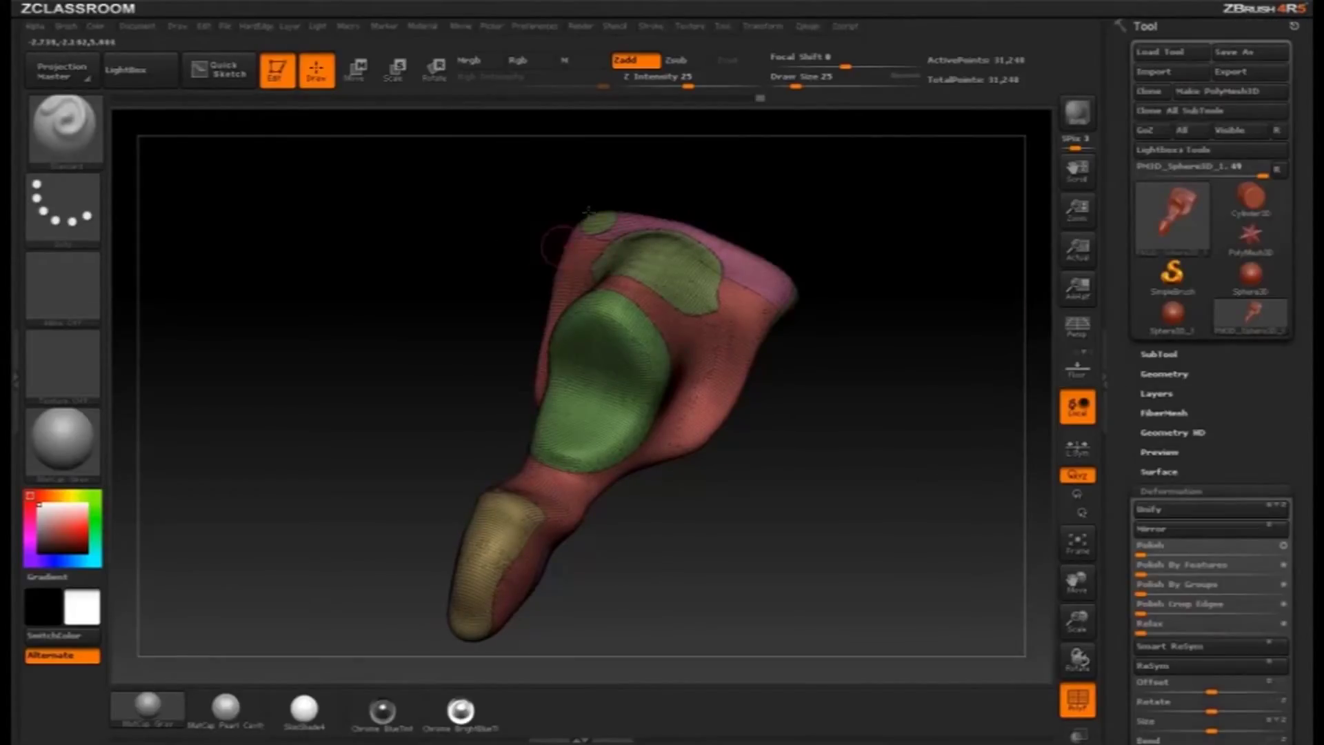
Step: Apply Mirror And Weld to the flipped body to copy the circular polygroup to the other side
left_click_drag(1130, 410, 1135, 283)
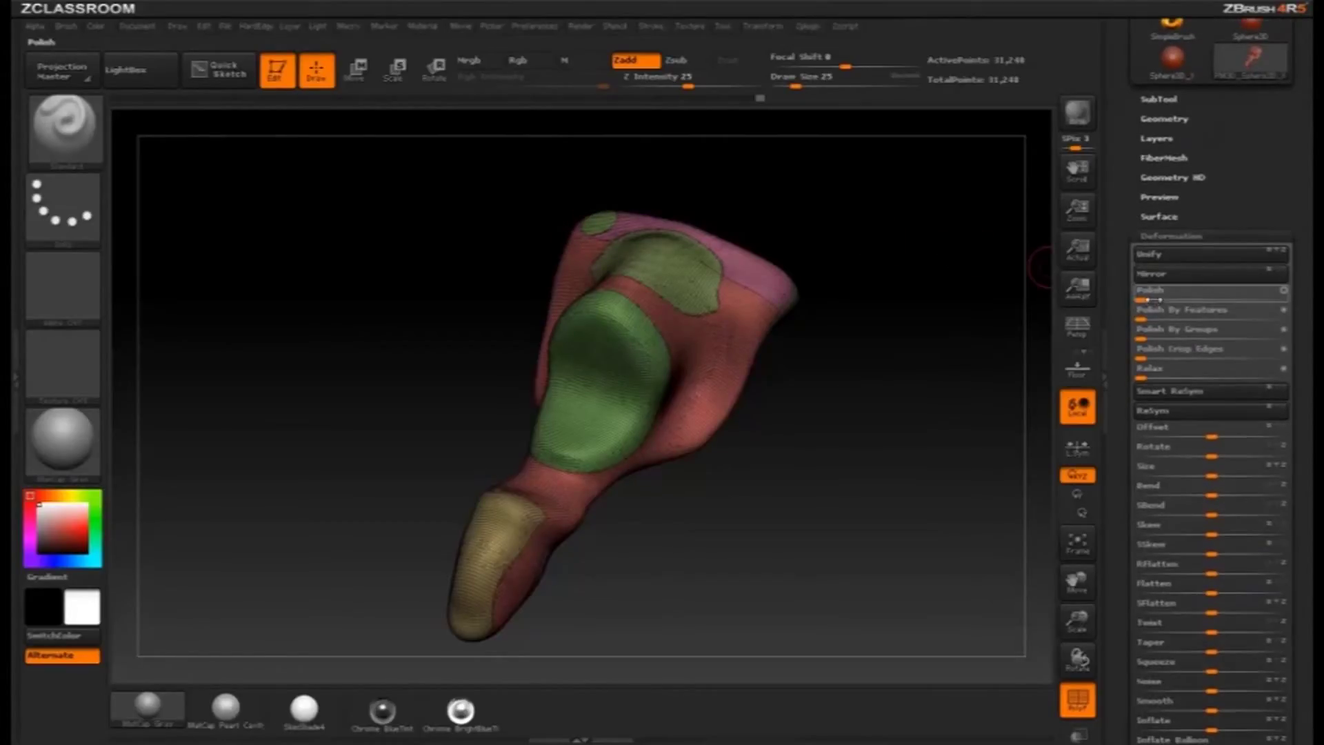
key("shift")
left_click(1158, 122)
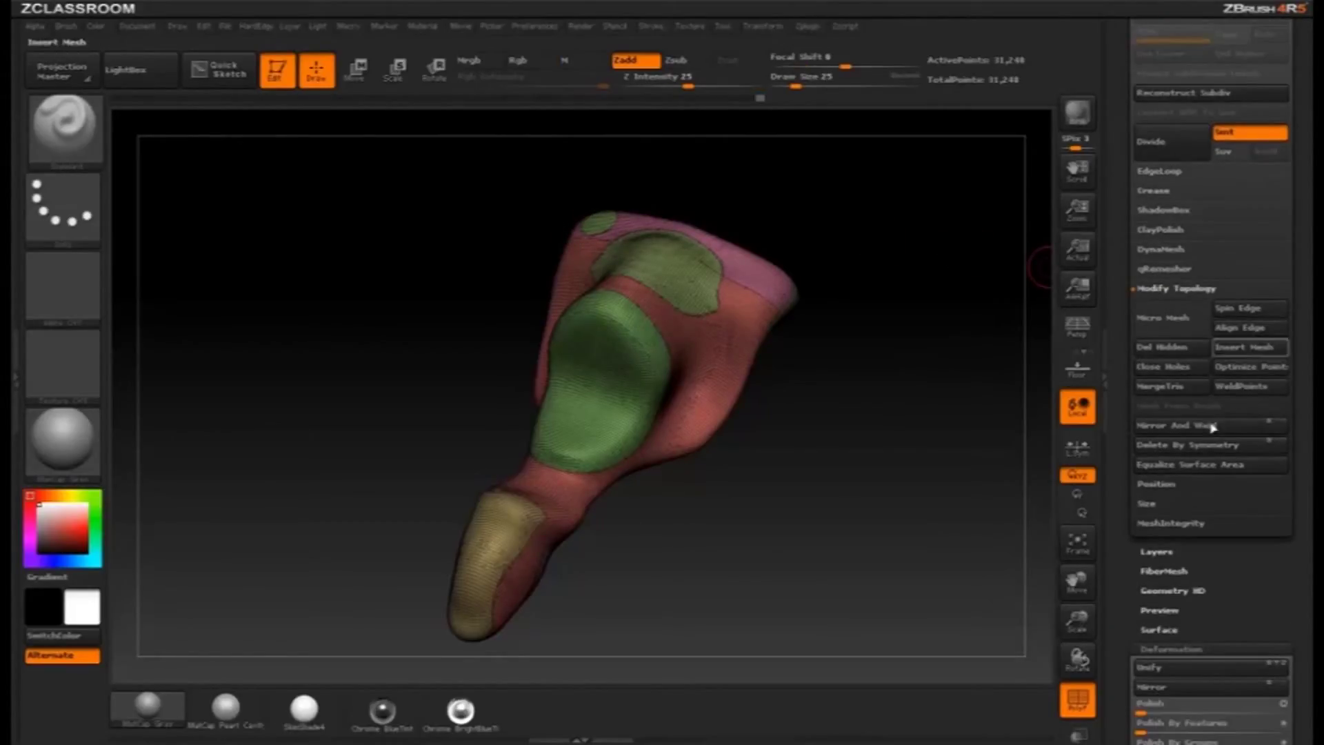
left_click(1183, 425)
left_click_drag(842, 368, 952, 263)
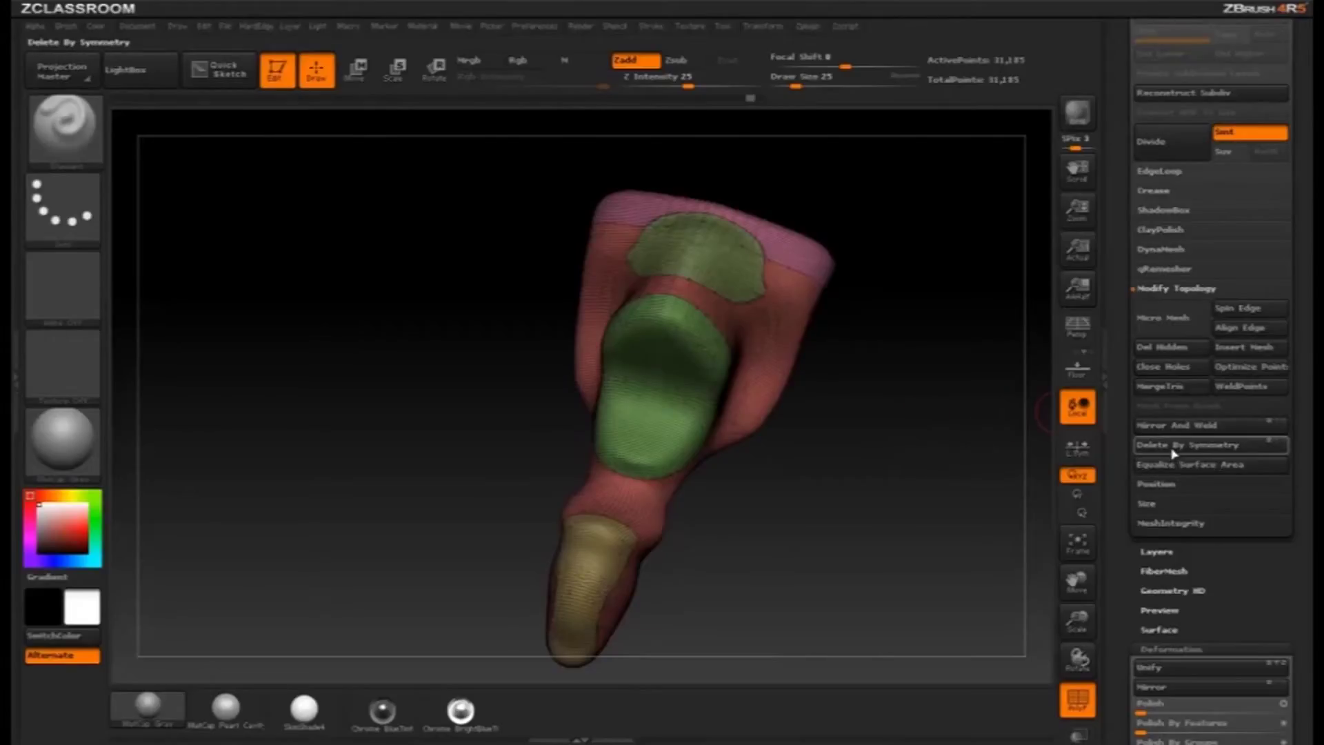
Step: Remove one half of the body with Delete By Symmetry
left_click(1174, 448)
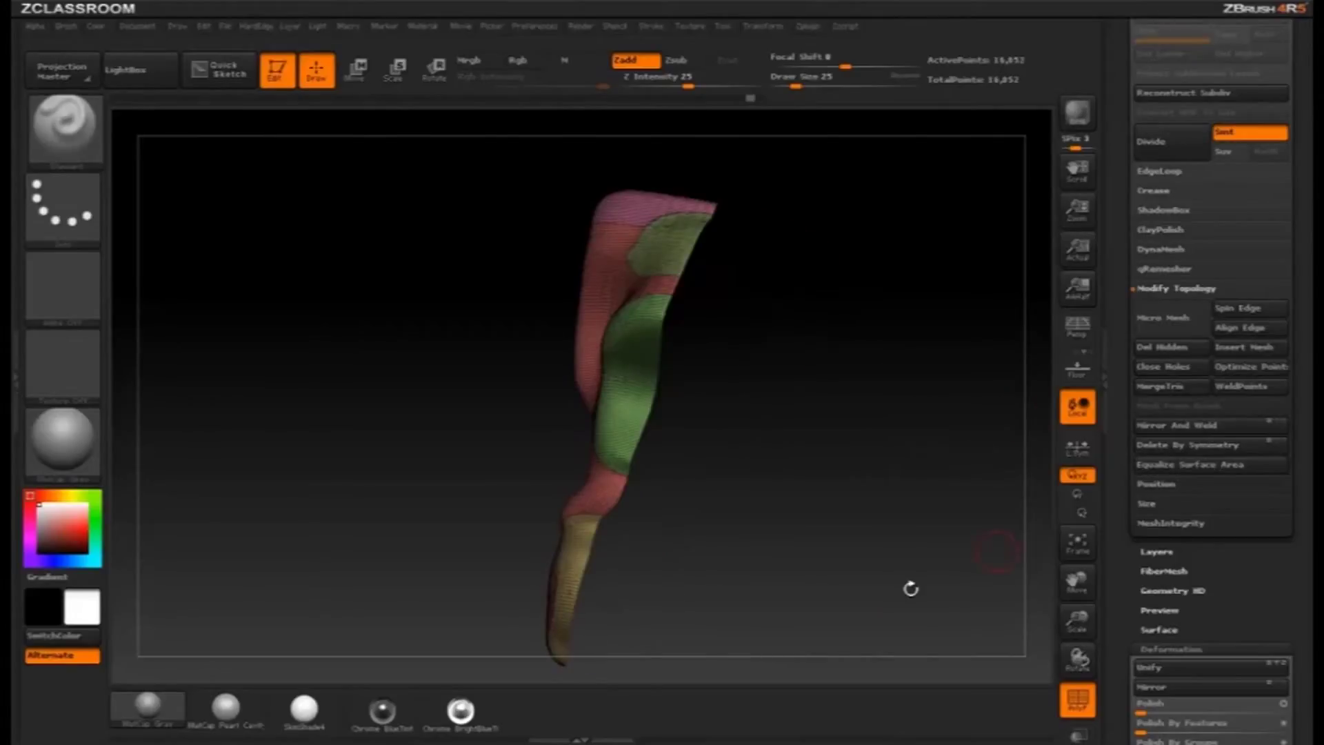
left_click_drag(911, 591, 839, 363)
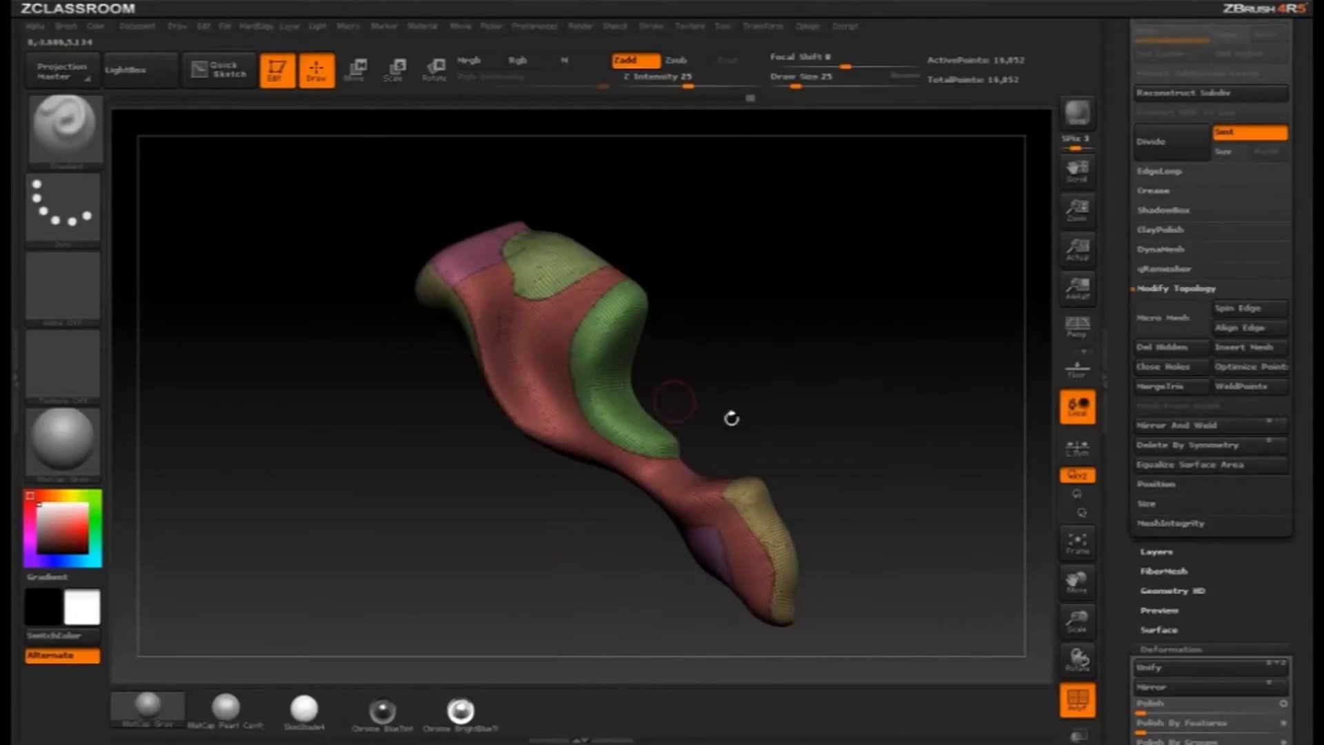
left_click_drag(730, 418, 807, 327)
left_click_drag(741, 473, 715, 380)
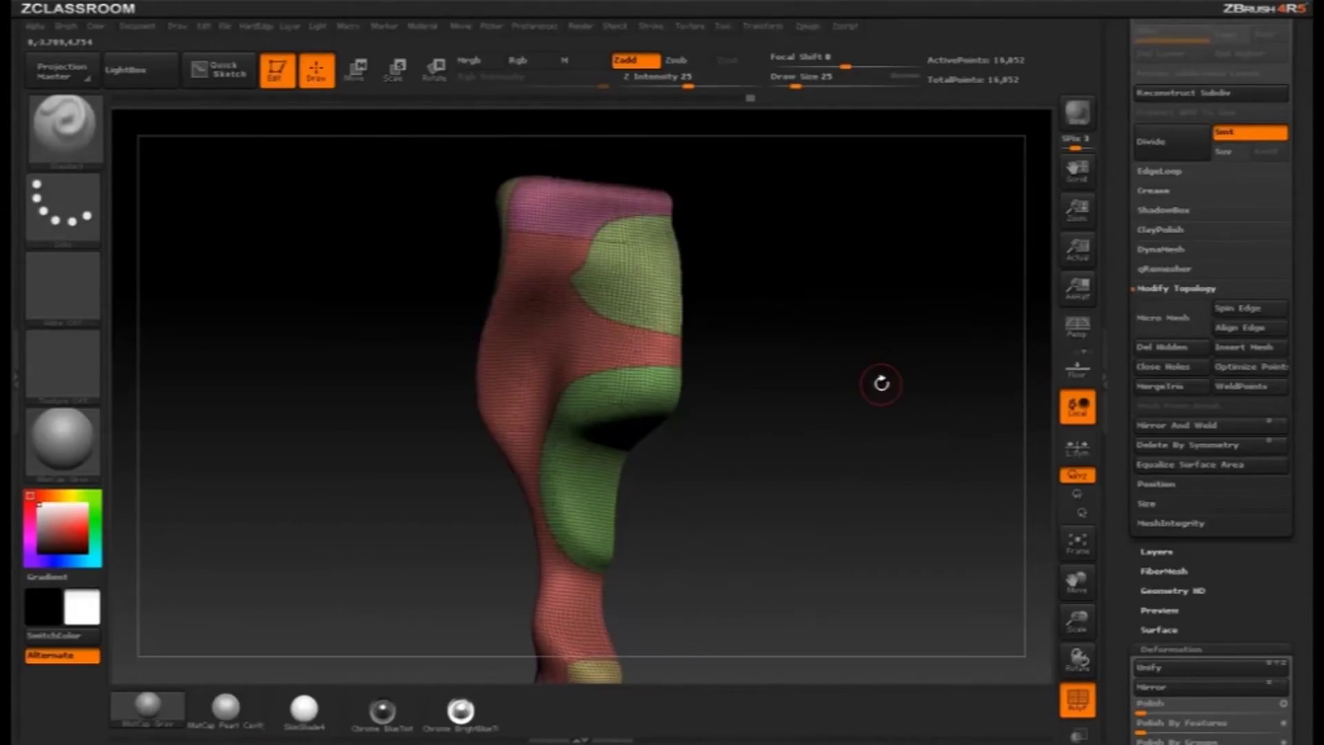
left_click_drag(834, 316, 955, 324)
Step: Slice a circle into the middle of the isolated green underside polygroup and show the whole half body again
left_click(679, 318, "ctrl+shift")
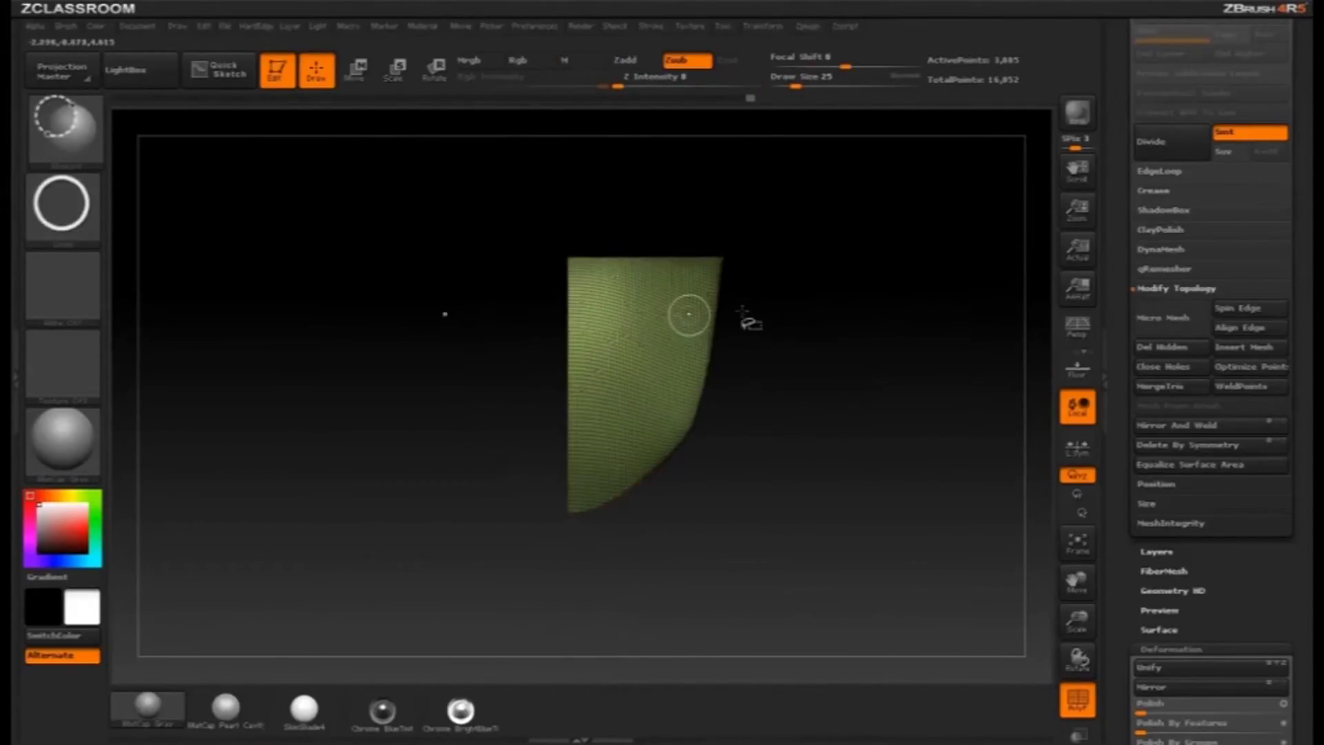
mouse_move(862, 322)
left_mouse_down()
mouse_move(779, 322)
mouse_move(883, 328)
mouse_move(823, 343)
mouse_move(866, 380)
mouse_move(719, 386)
left_mouse_up()
left_click_drag(963, 429, 597, 299)
left_click(995, 433, "ctrl+shift")
left_click_drag(761, 375, 881, 291)
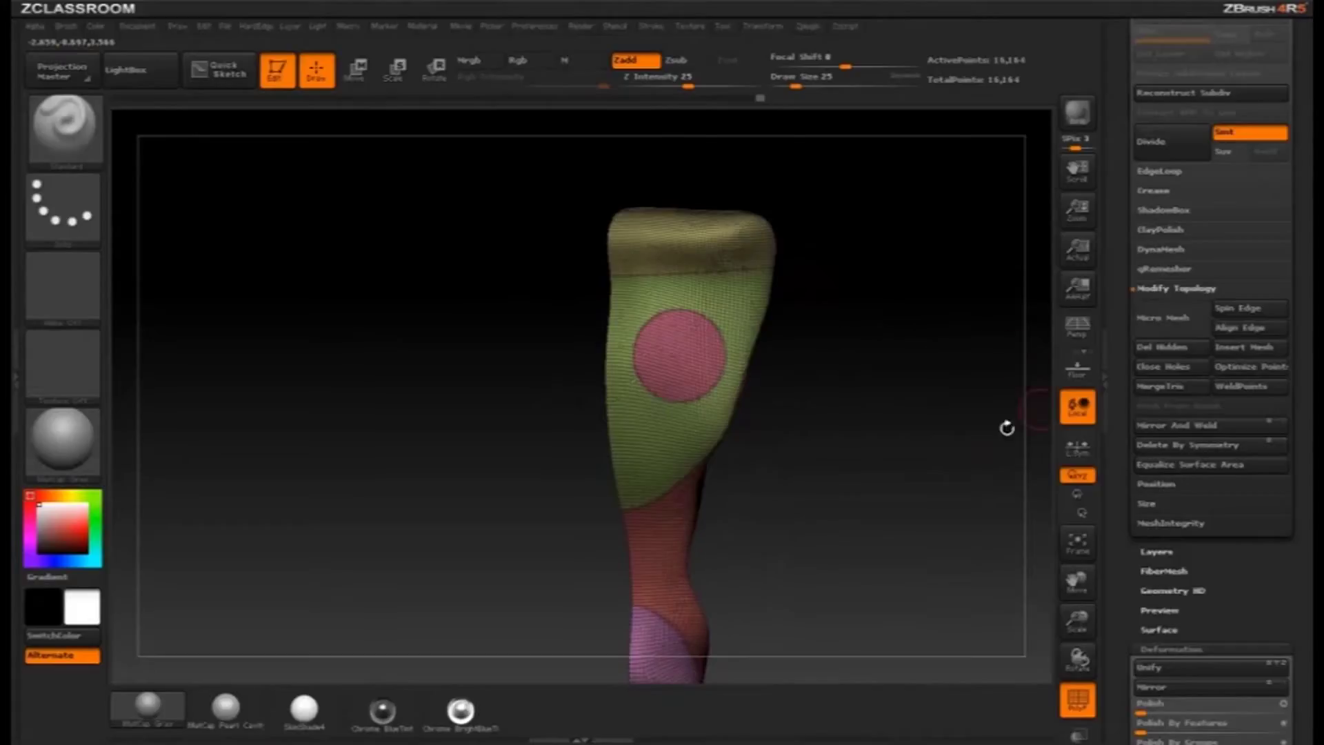
Step: Mirror and weld the half body back into a complete symmetrical body with a circular polygroup on both sides
left_click_drag(1007, 428, 996, 366)
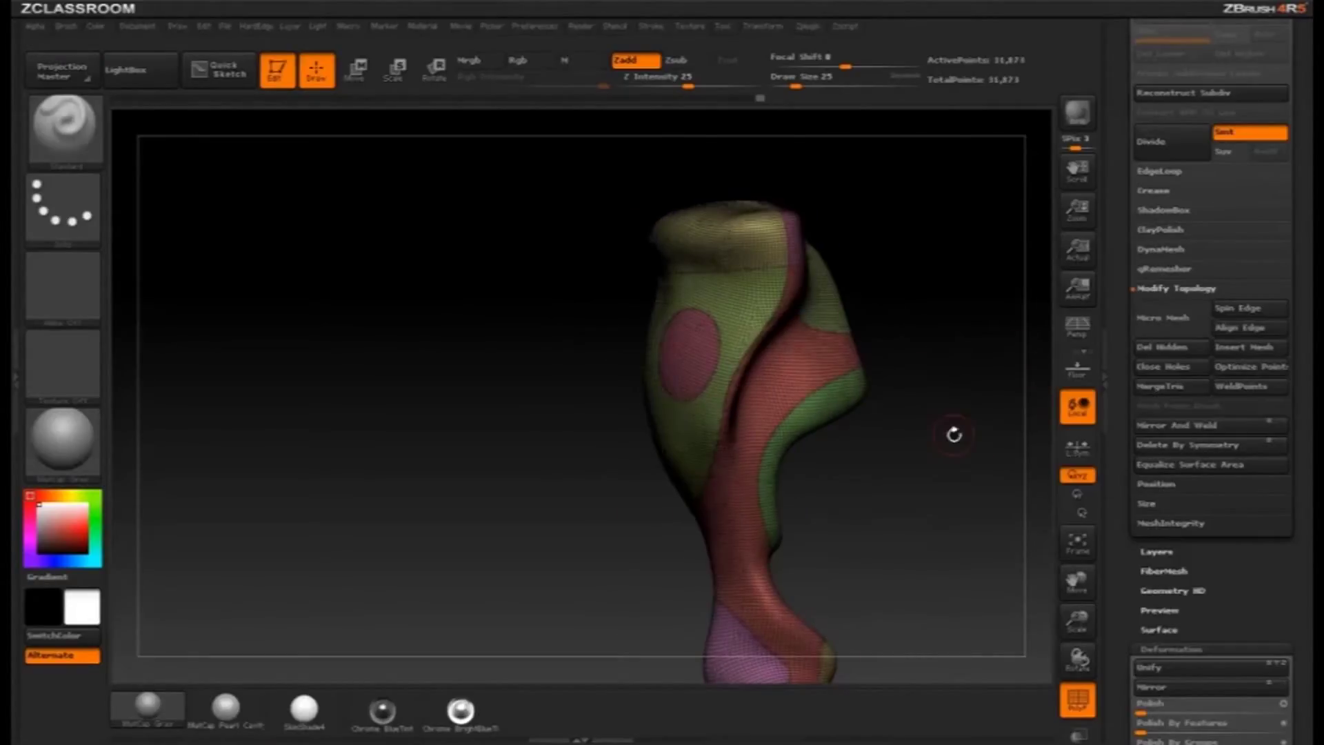
left_click_drag(953, 434, 946, 406)
mouse_move(944, 309)
left_mouse_down()
mouse_move(952, 296)
mouse_move(931, 293)
mouse_move(987, 237)
mouse_move(959, 299)
left_mouse_up()
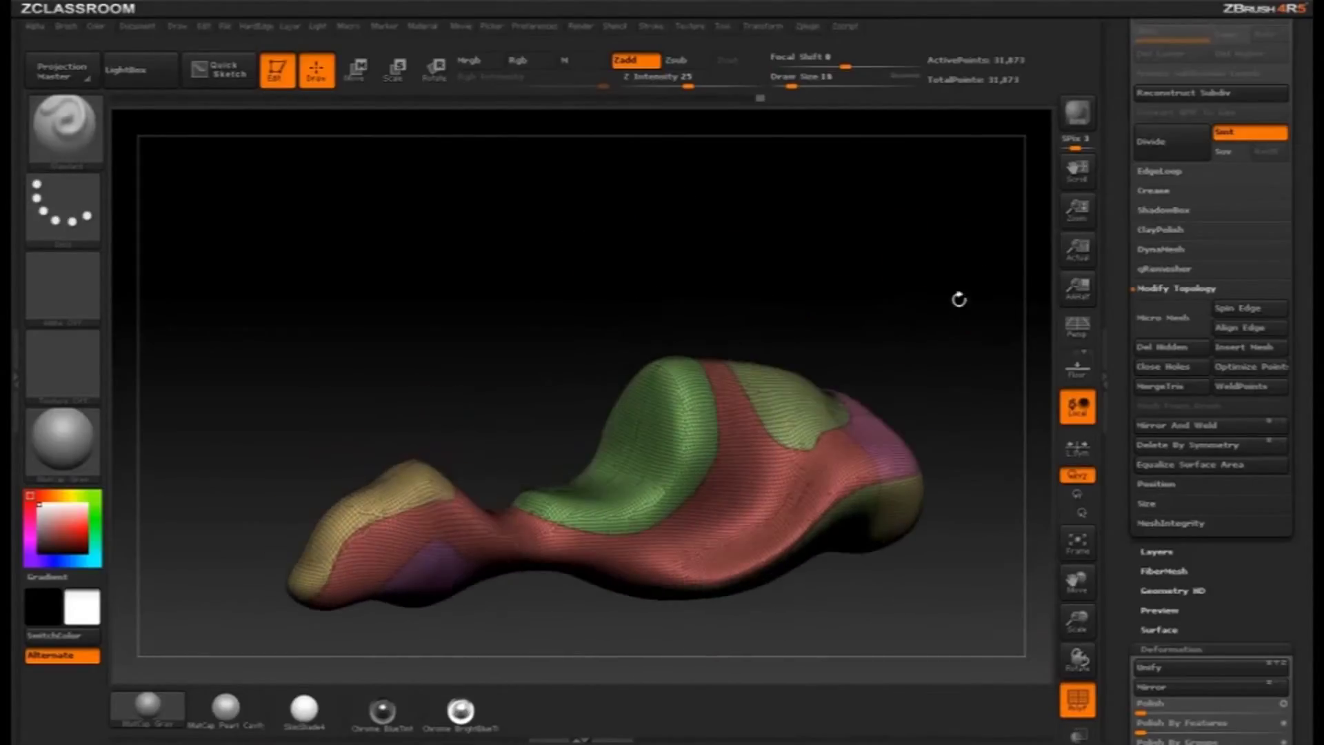
left_click_drag(1119, 290, 1131, 135)
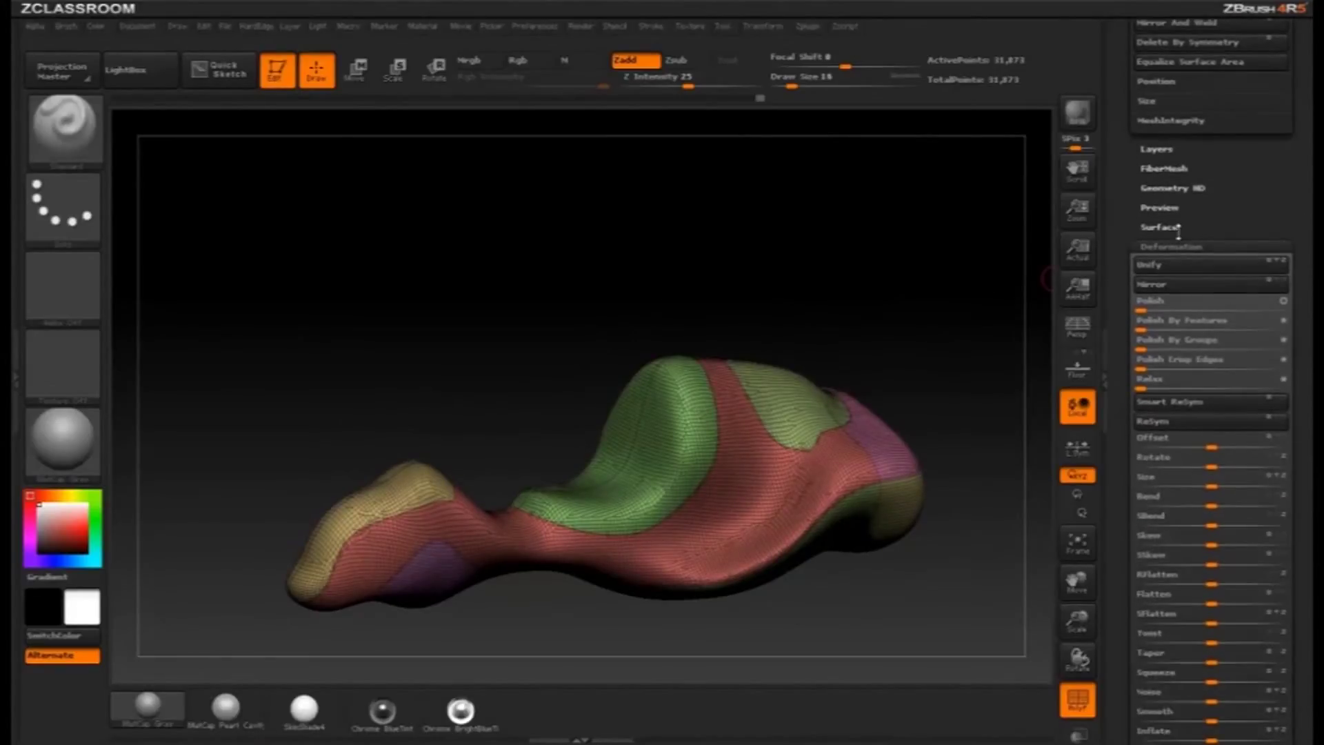
Step: Try Polish By Features in its closed-dot mode on the whole body and hide the polygroup wireframe
scroll(1120, 262, "down", 1)
left_click_drag(918, 251, 979, 230)
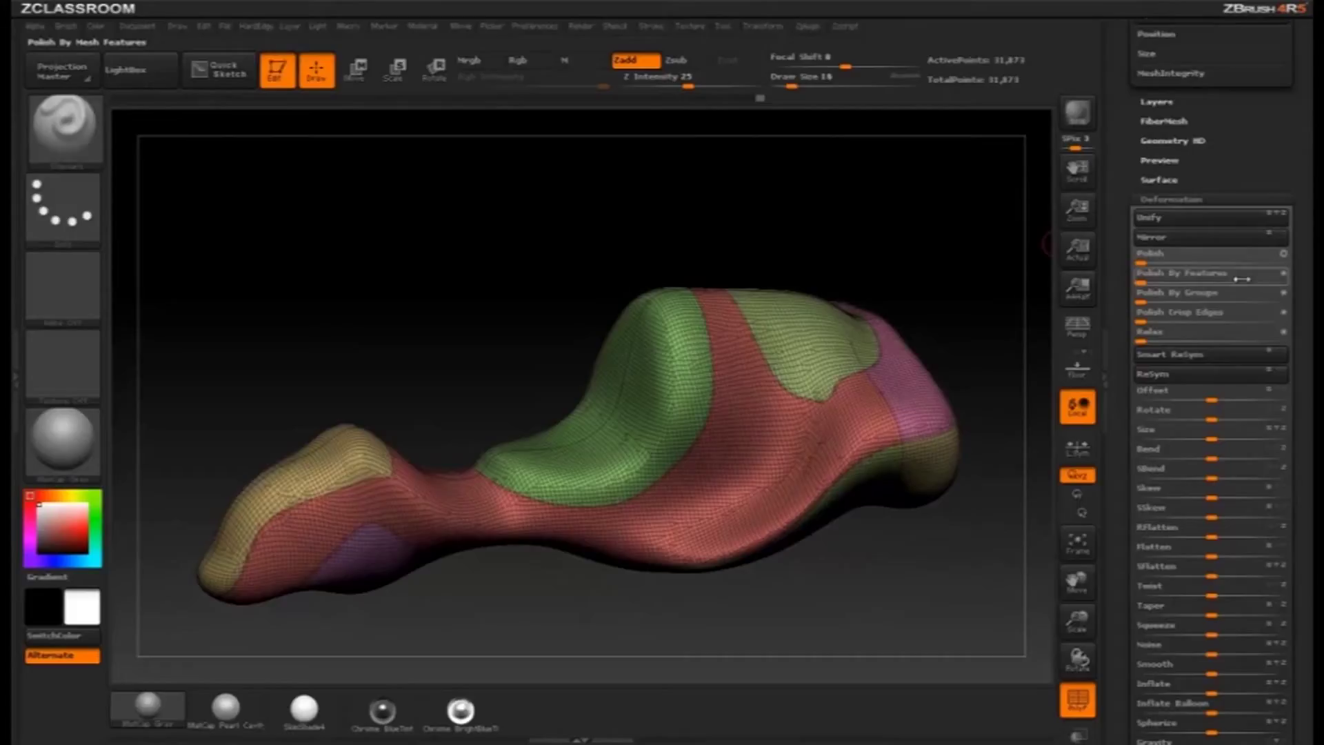
left_click(1284, 278)
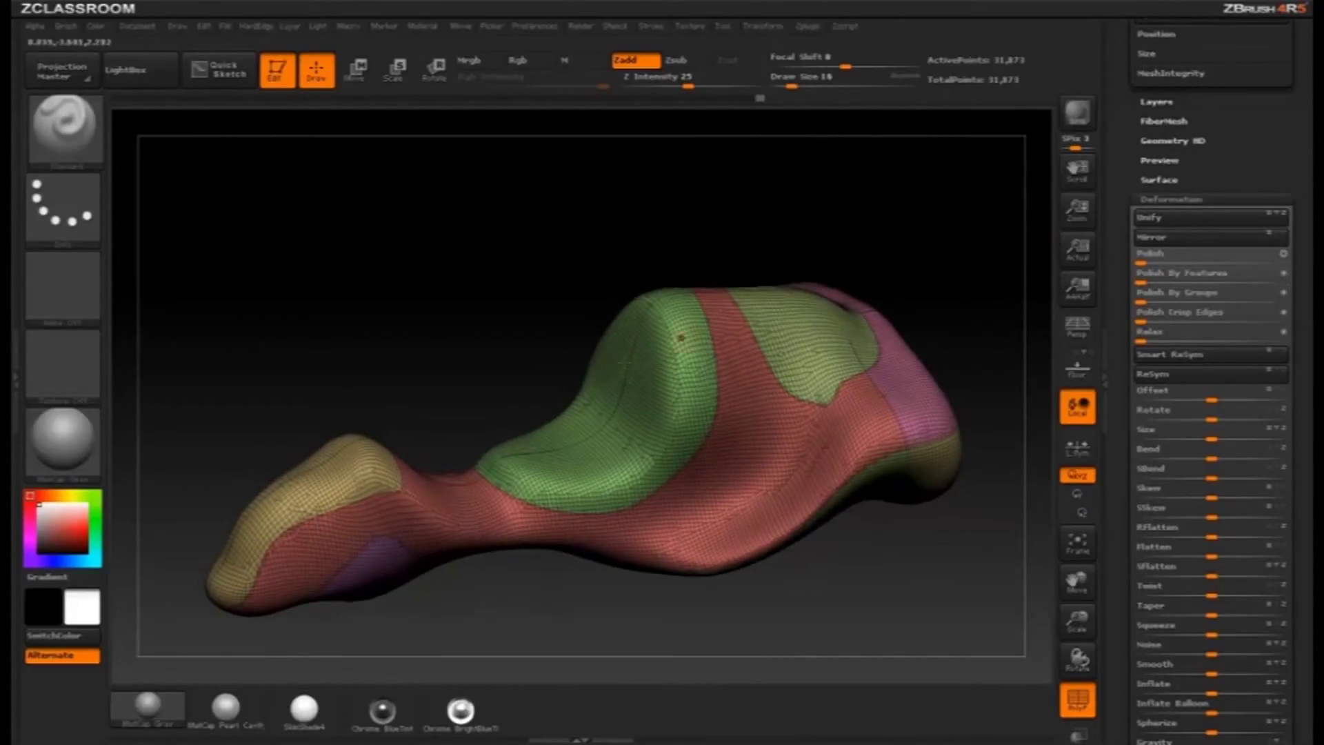
left_click_drag(1150, 279, 1196, 275)
left_click_drag(1285, 276, 1286, 276)
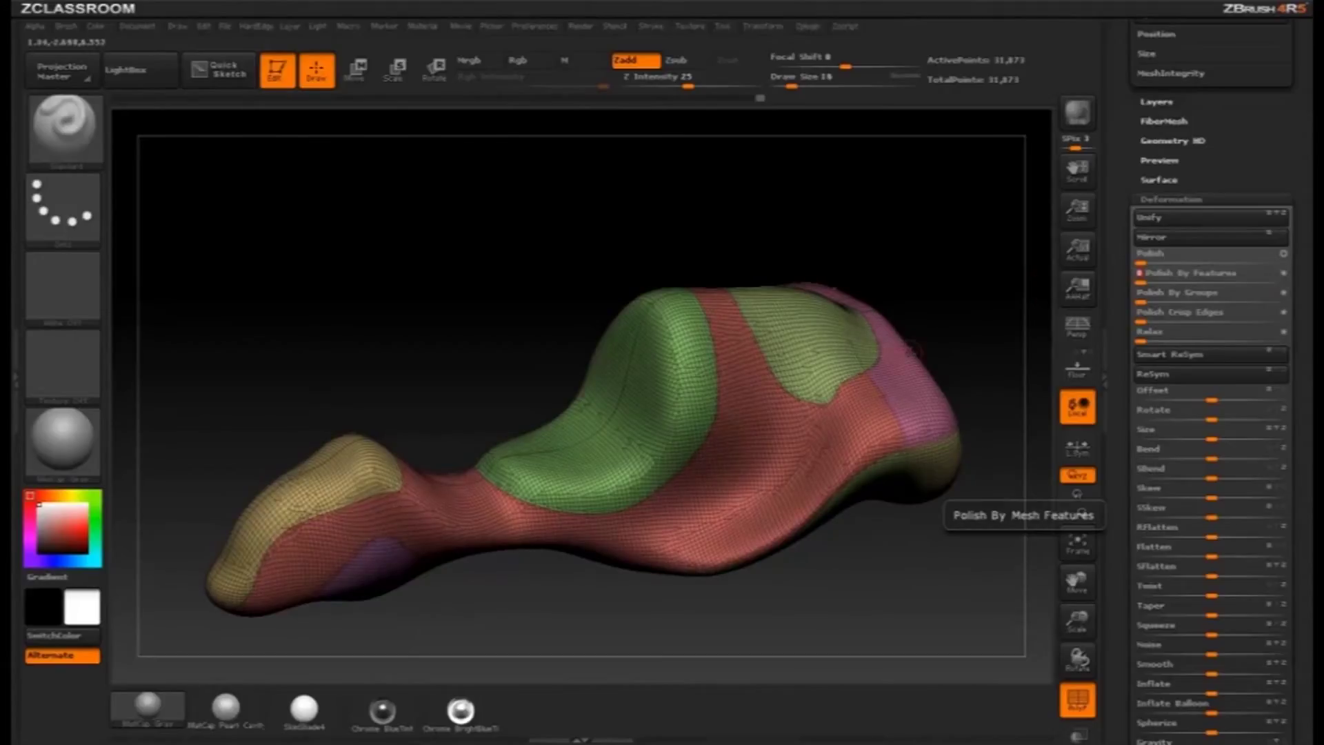
left_click(1078, 705)
mouse_move(932, 604)
left_mouse_down()
mouse_move(859, 594)
mouse_move(887, 578)
left_mouse_up()
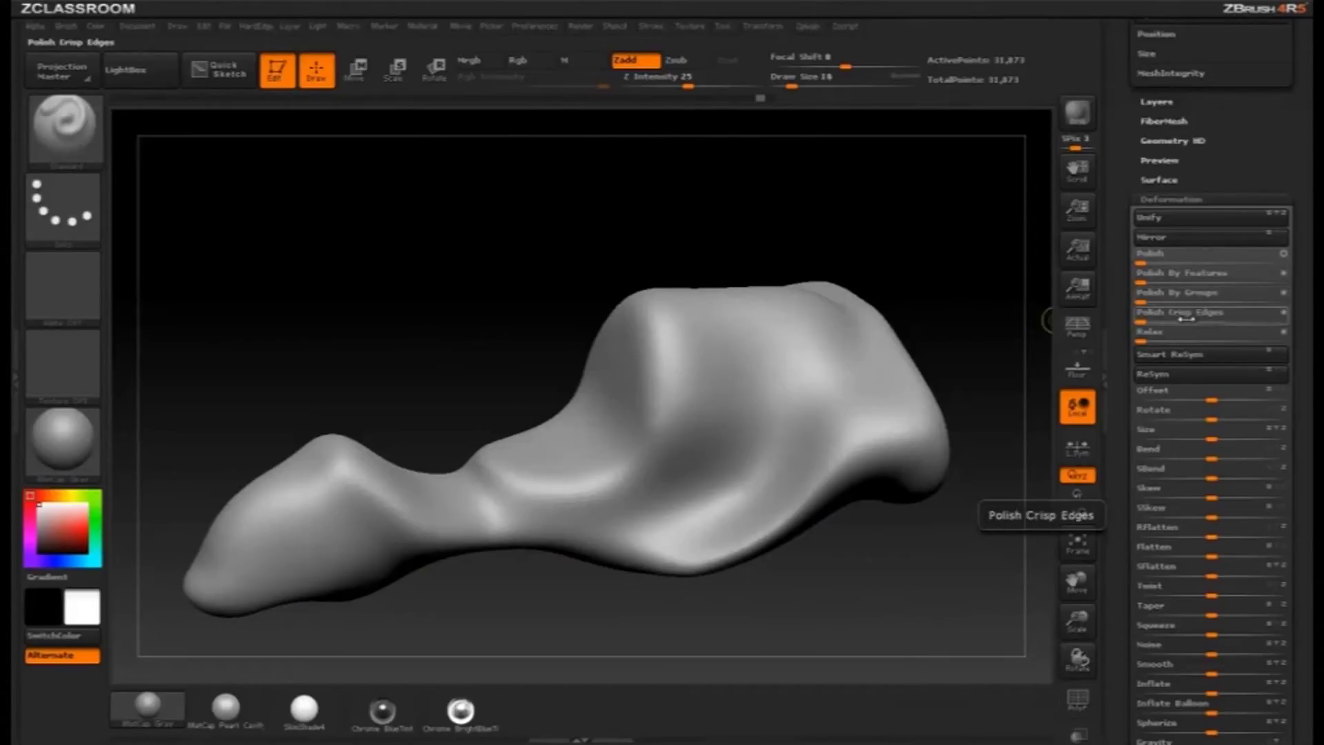
Step: Show the polygroup wireframe, crease the border of the isolated green upper polygroup and show the whole body again
left_click_drag(1123, 152, 1133, 310)
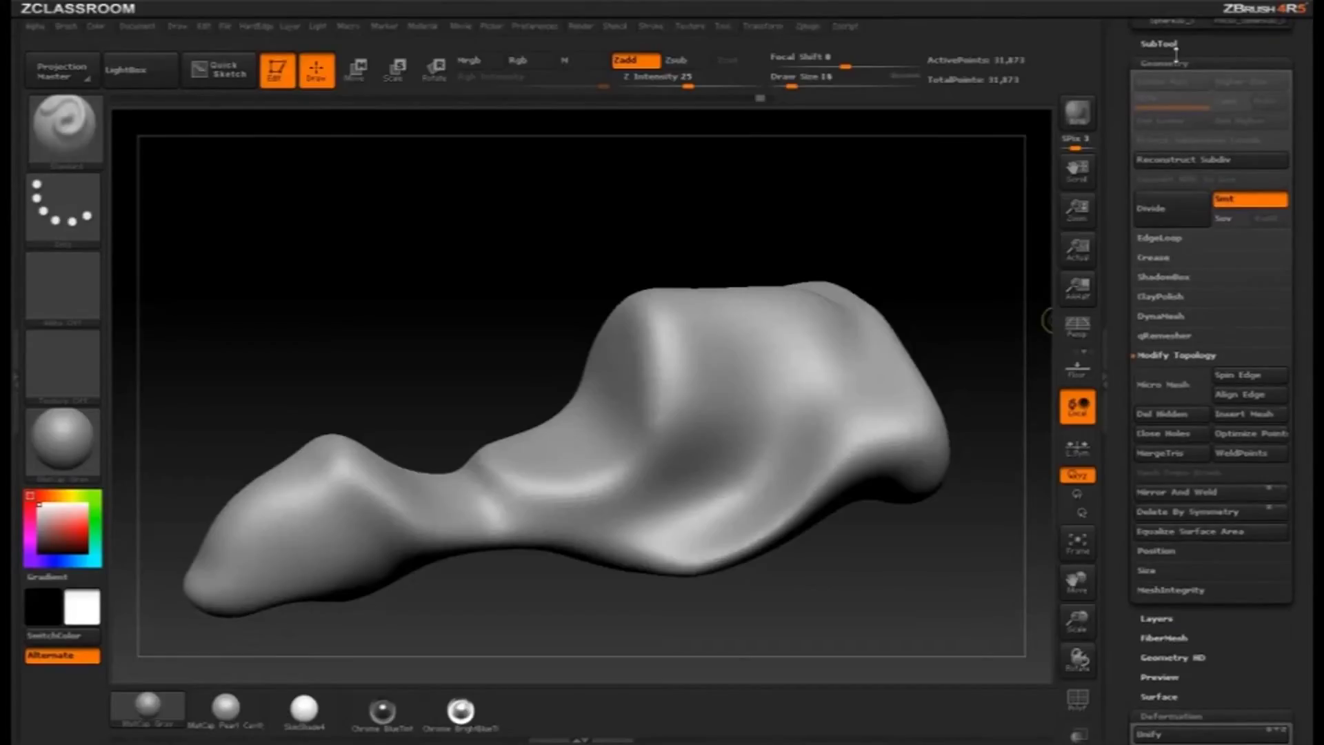
left_click(1150, 258)
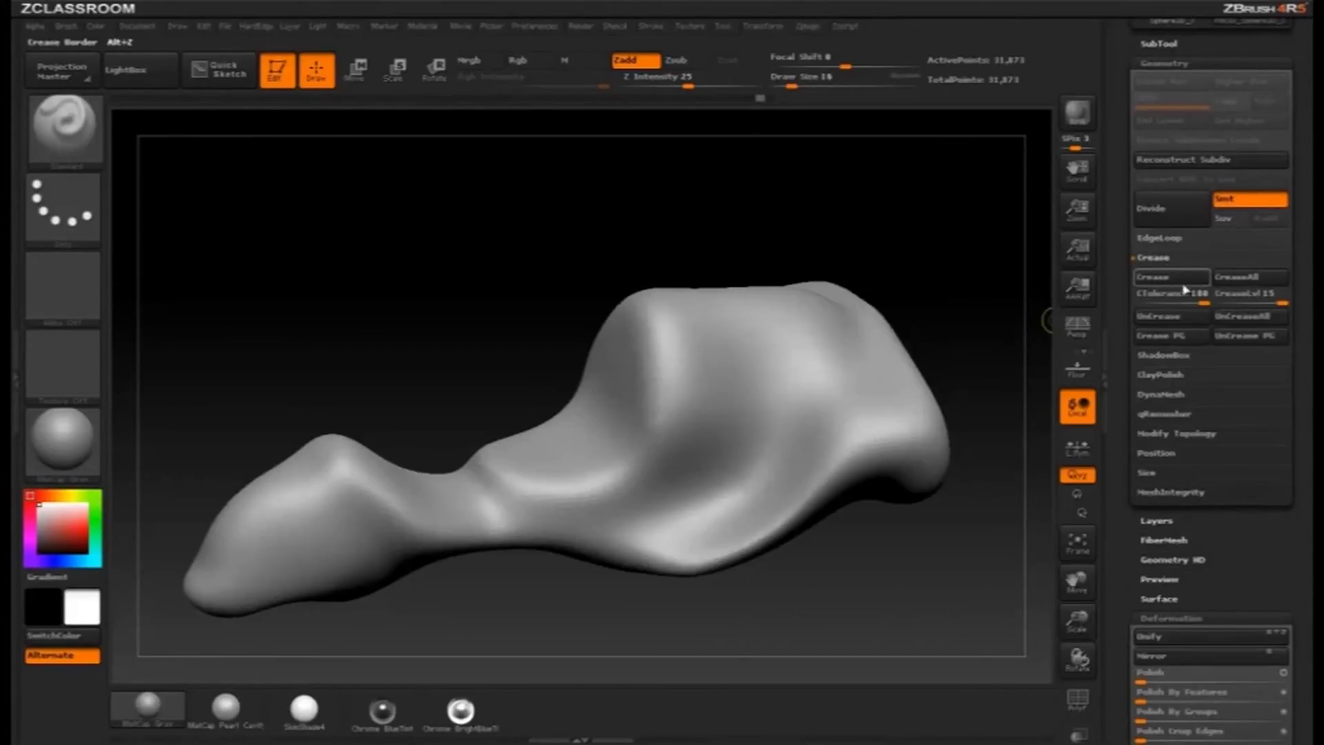
left_click(1075, 699)
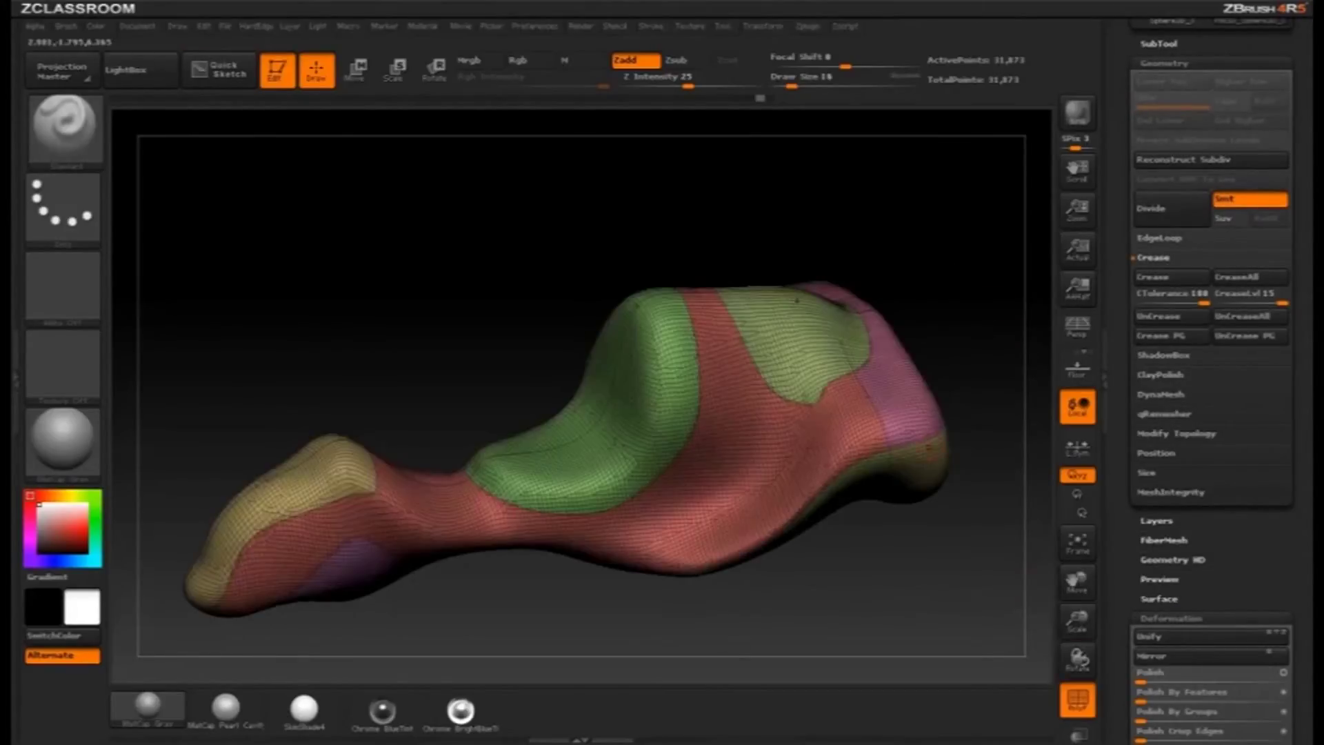
left_click(689, 360, "ctrl+shift")
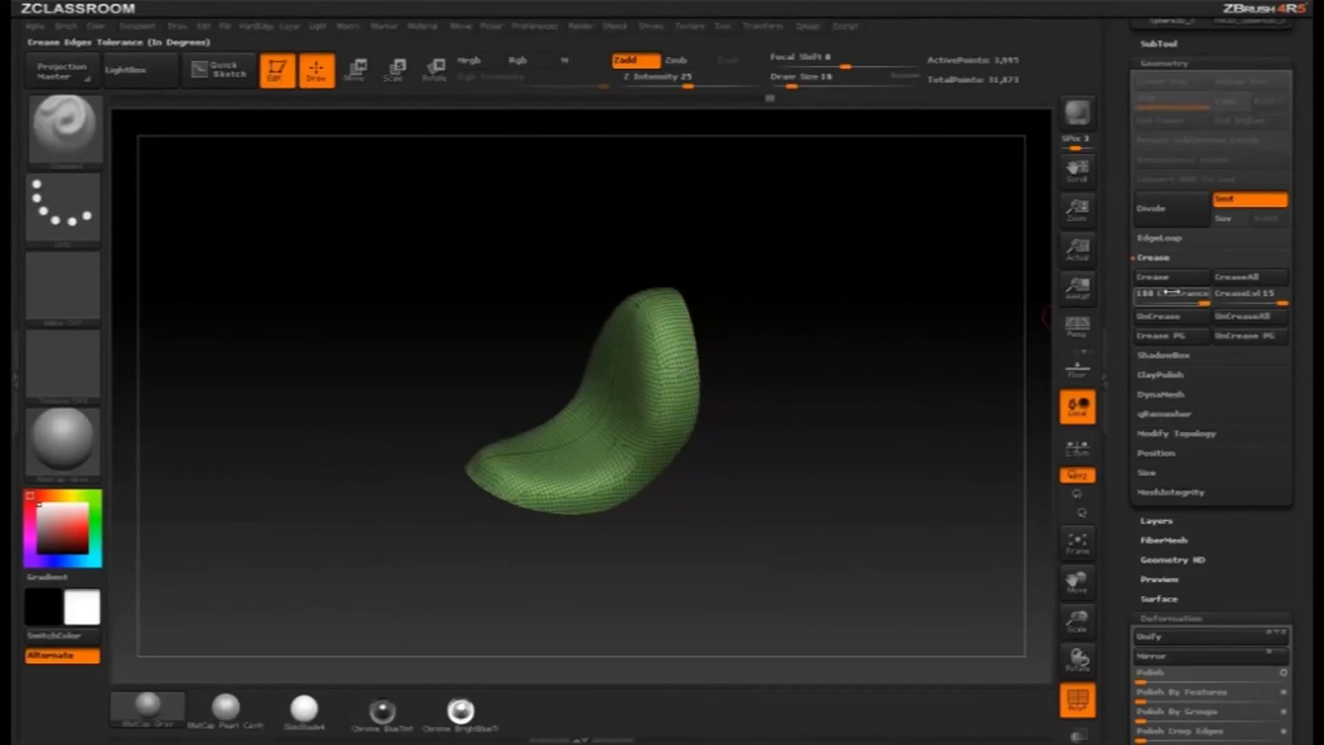
left_click(1152, 277)
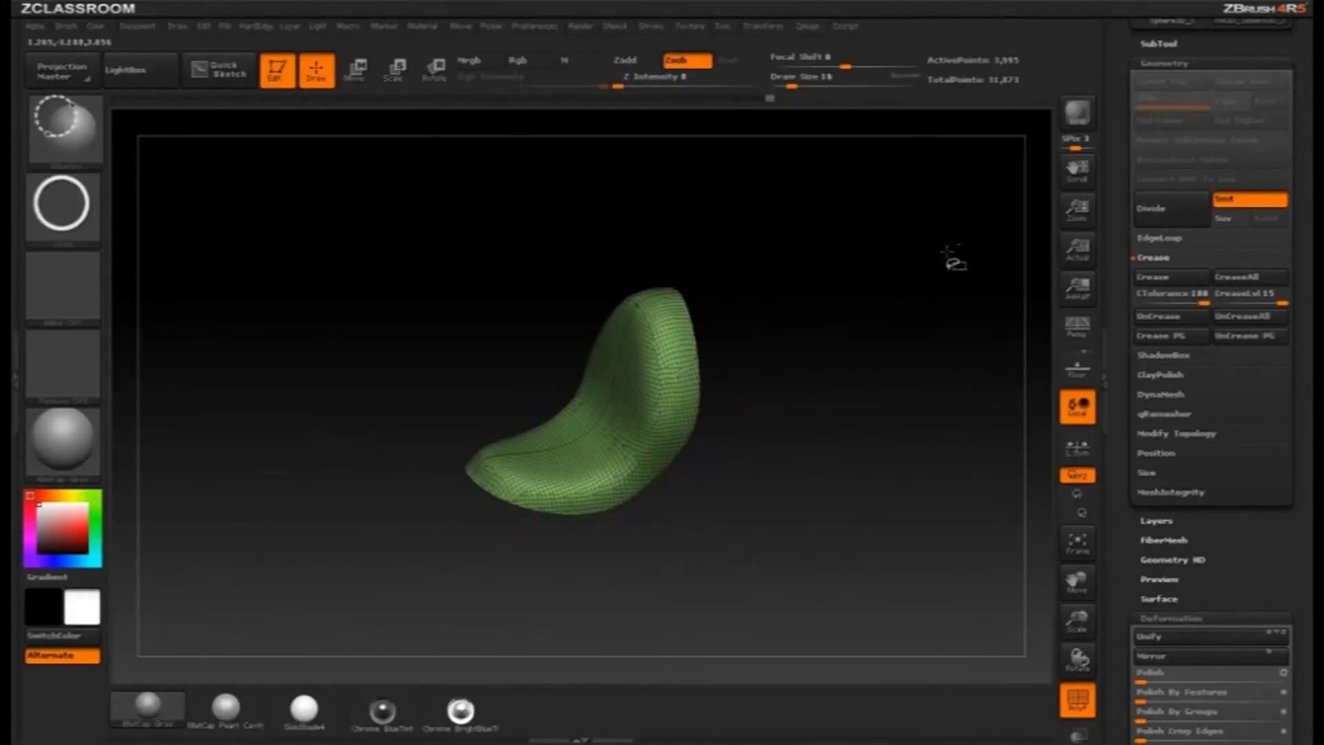
left_click(951, 258, "ctrl+shift")
Step: Switch Polish By Features to its open-circle mode and hide the polygroup wireframe
left_click_drag(970, 350, 941, 322, "alt")
left_click_drag(1115, 380, 1124, 238)
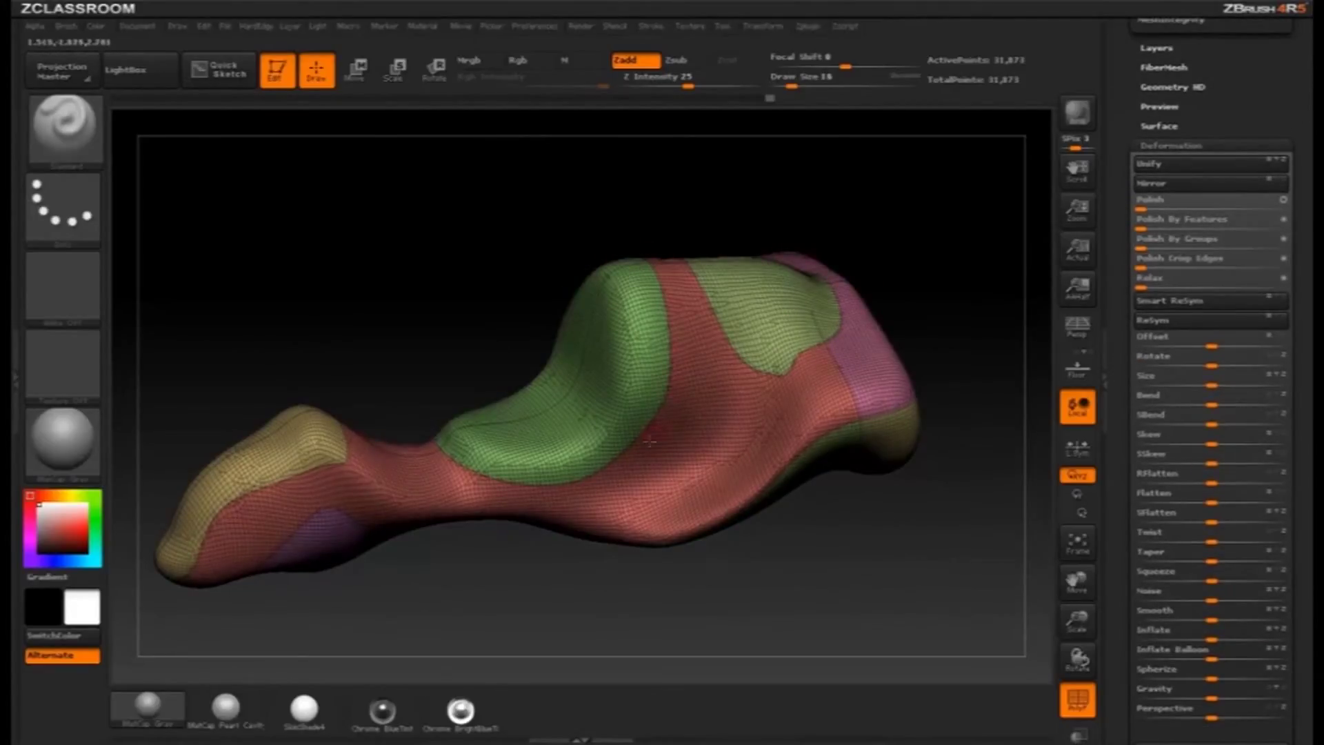
left_click_drag(939, 202, 944, 244, "alt")
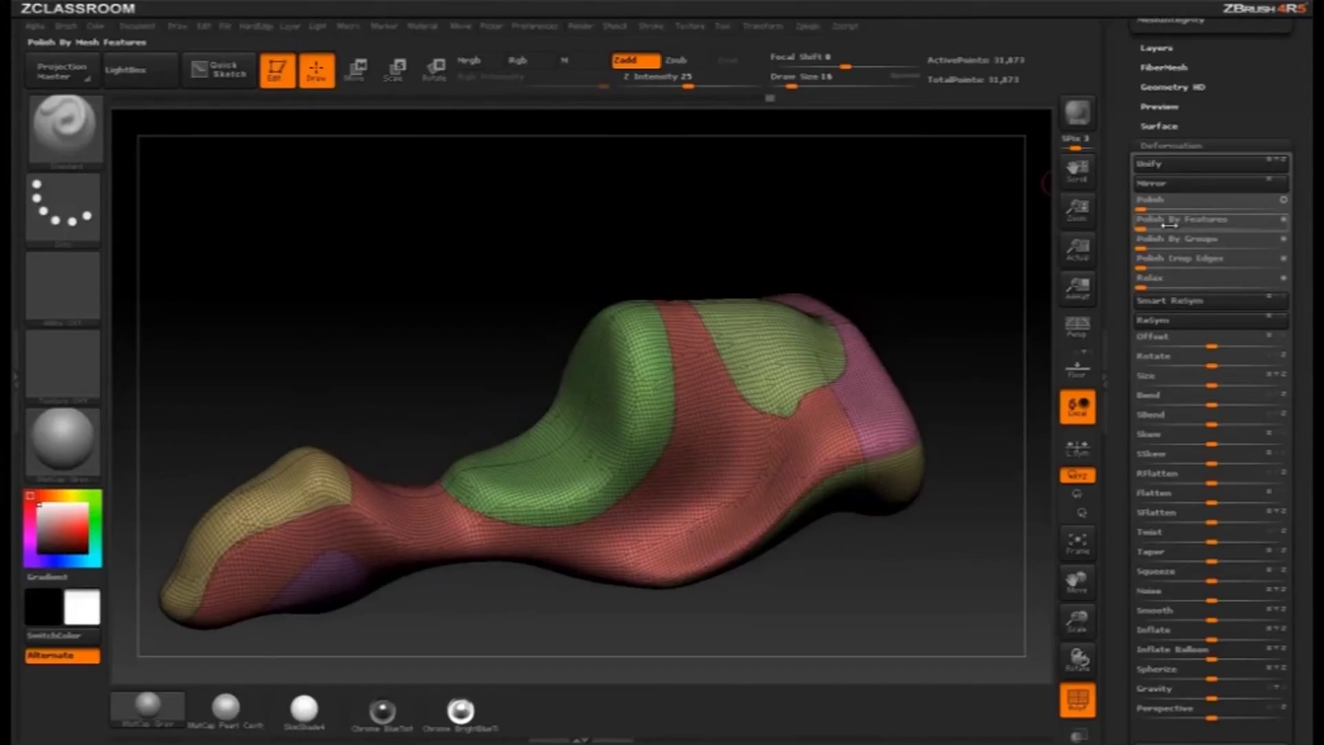
left_click_drag(868, 222, 951, 169)
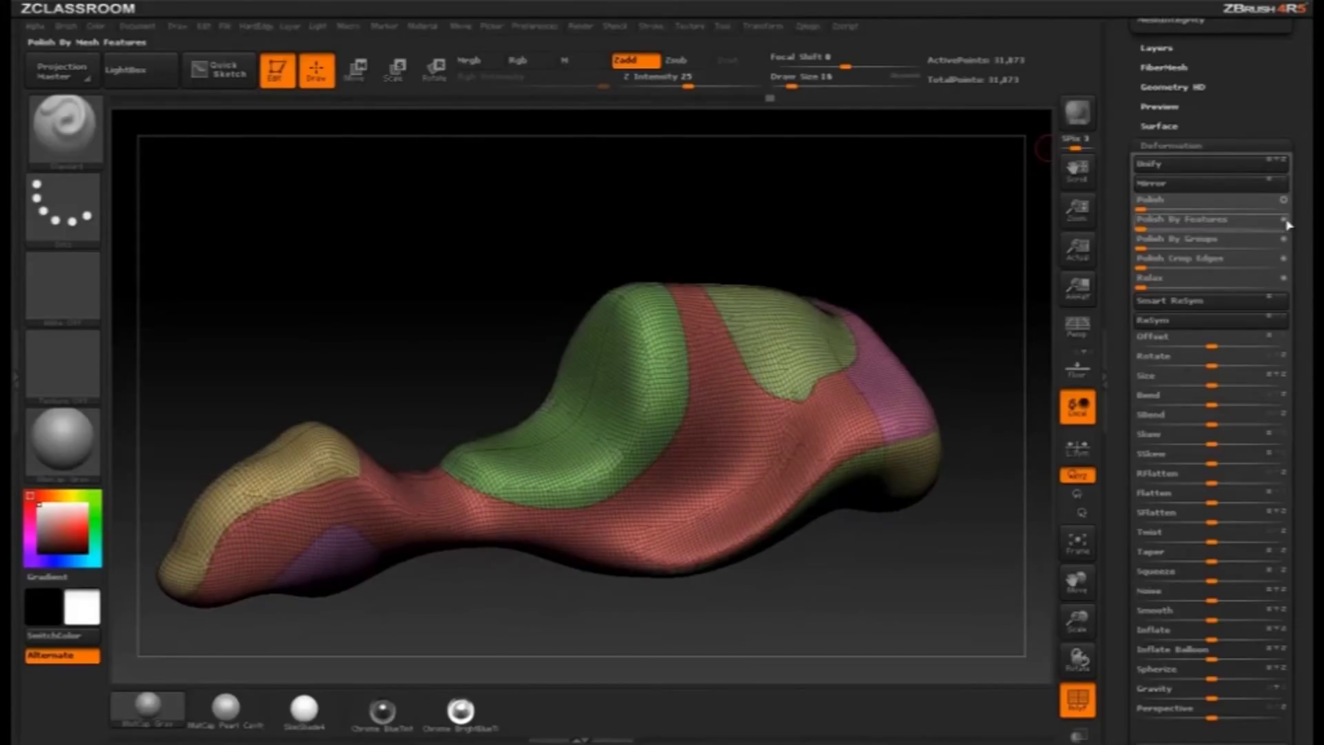
left_click(1285, 222)
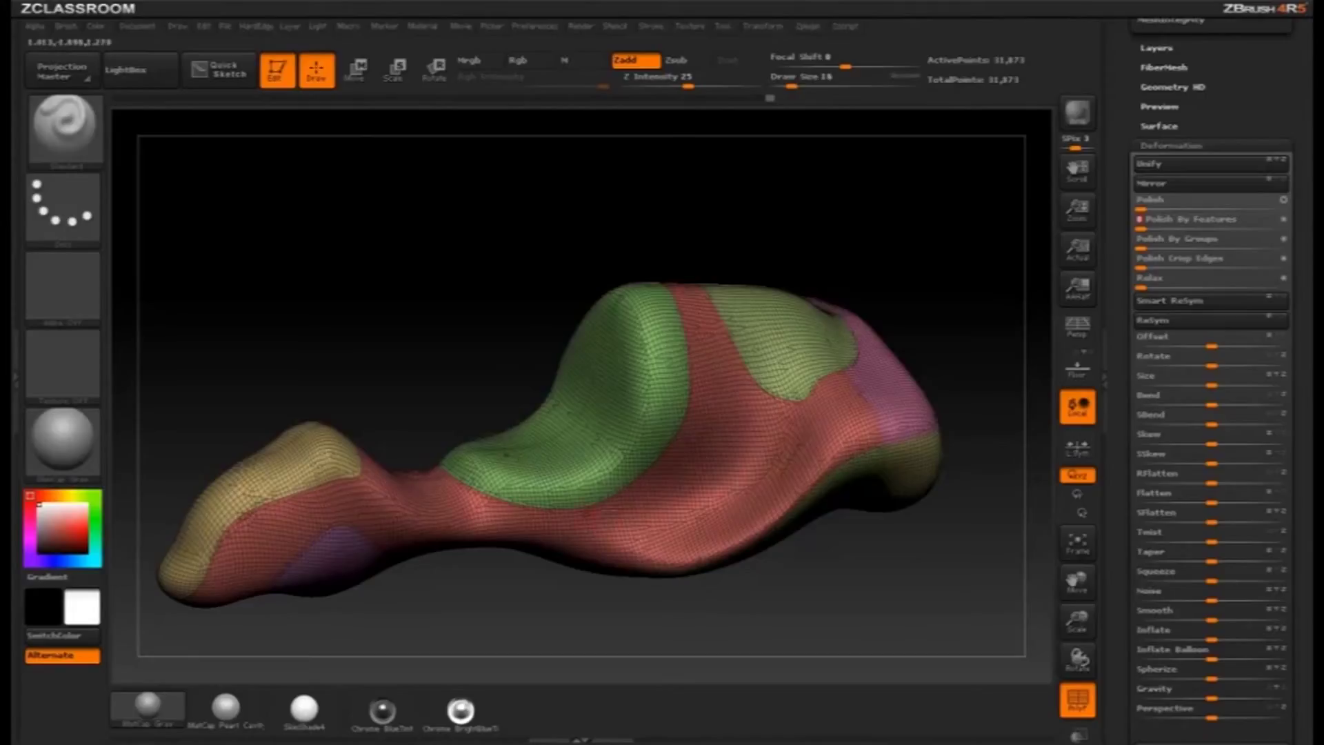
left_click_drag(972, 337, 939, 225)
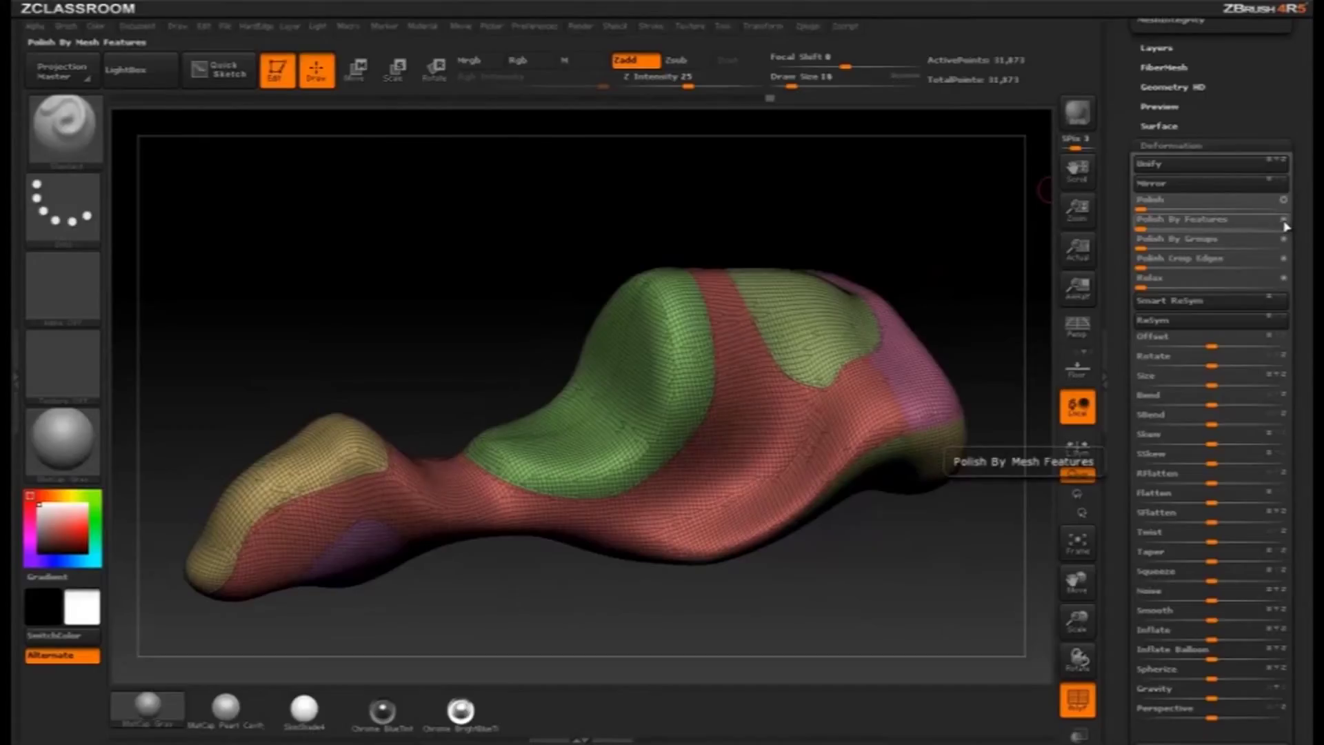
left_click(1076, 700)
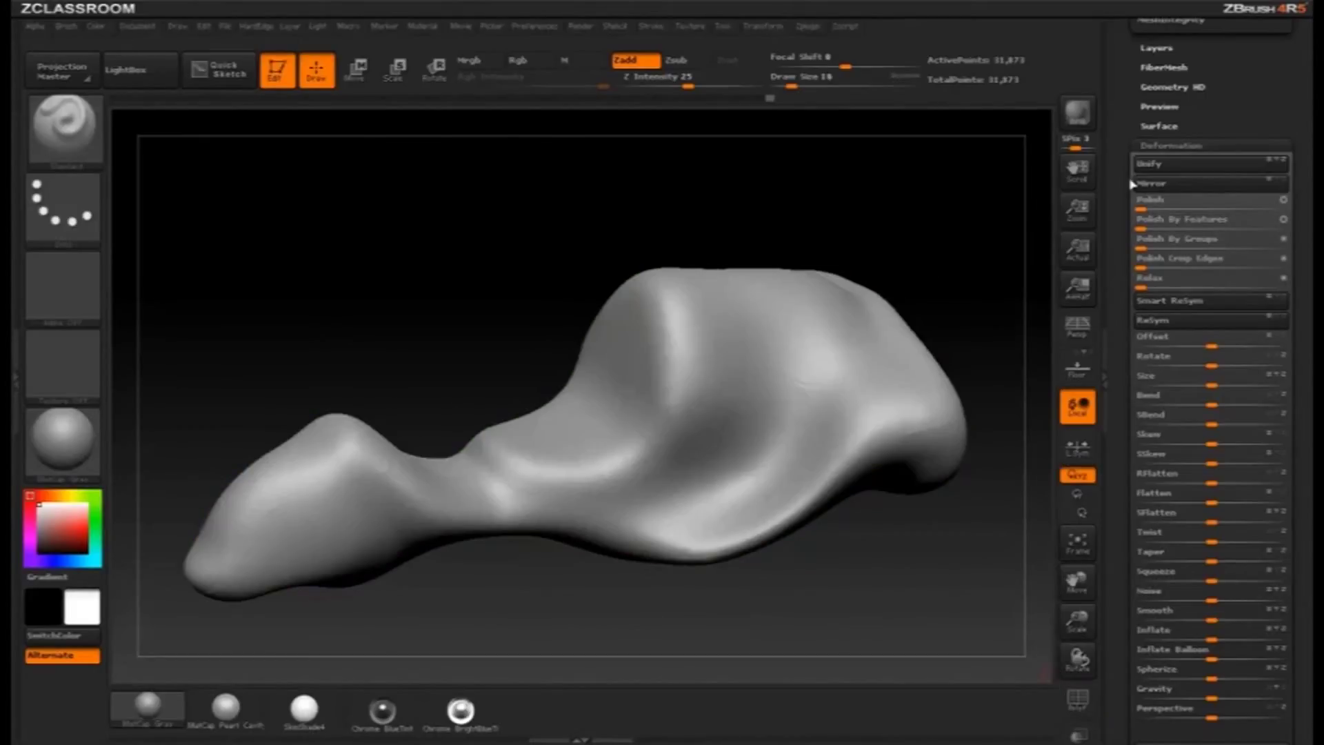
Step: Try Polish By Features in open-circle mode on the body, check the polygroup edges and undo it
left_click_drag(1154, 225, 1177, 226)
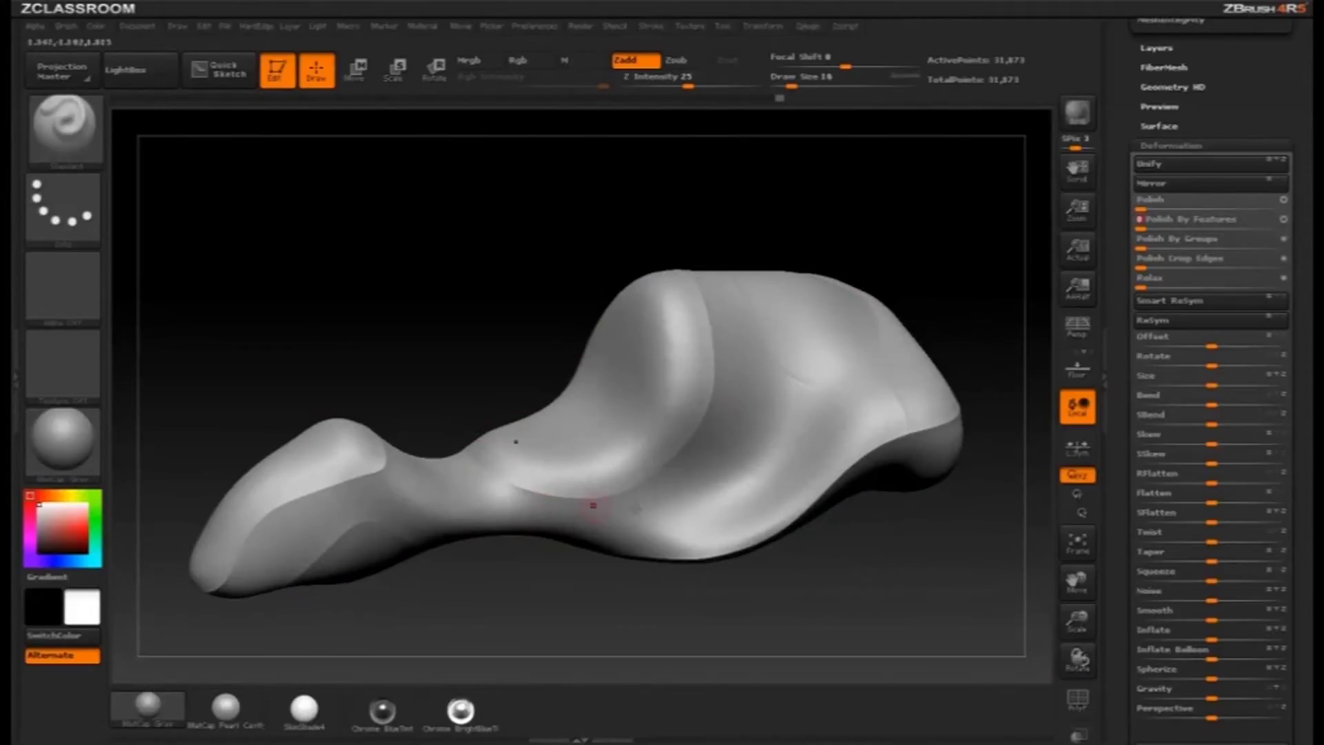
mouse_move(837, 231)
left_mouse_down()
mouse_move(848, 212)
mouse_move(690, 309)
left_mouse_up()
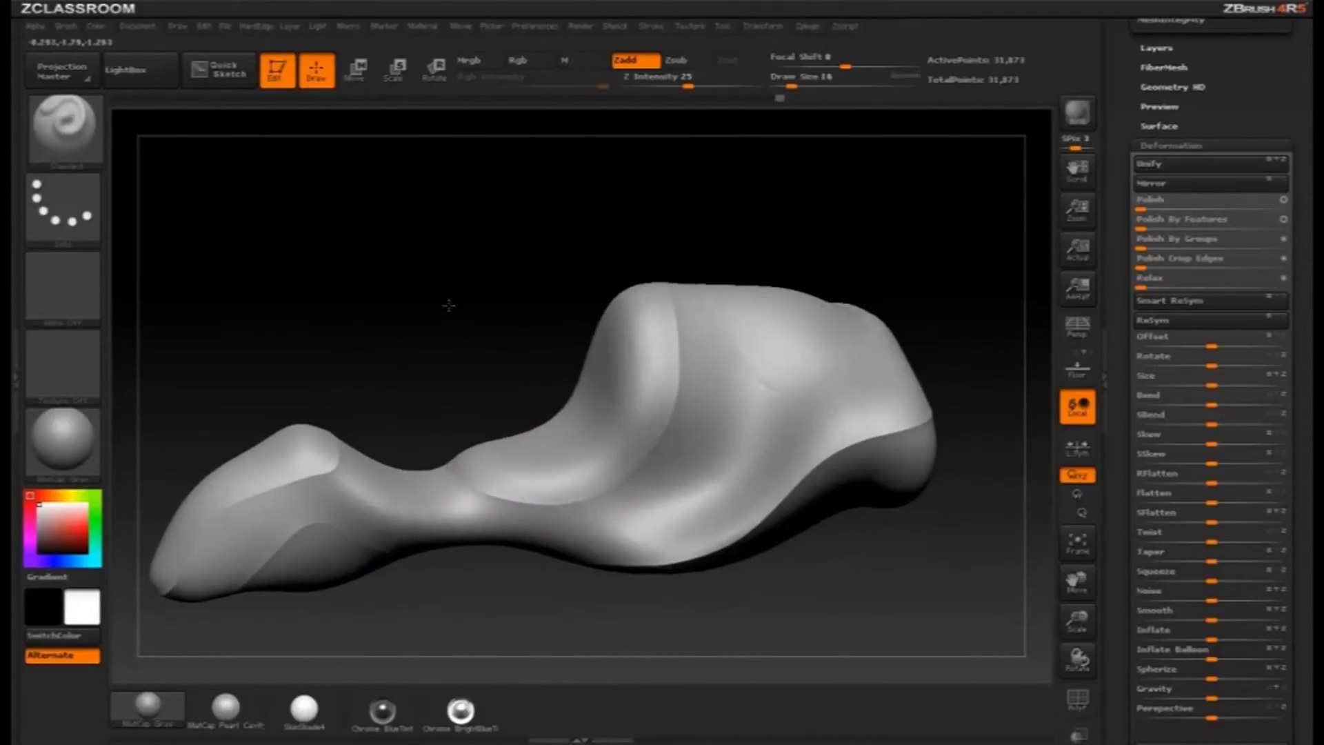
left_click_drag(449, 305, 465, 304)
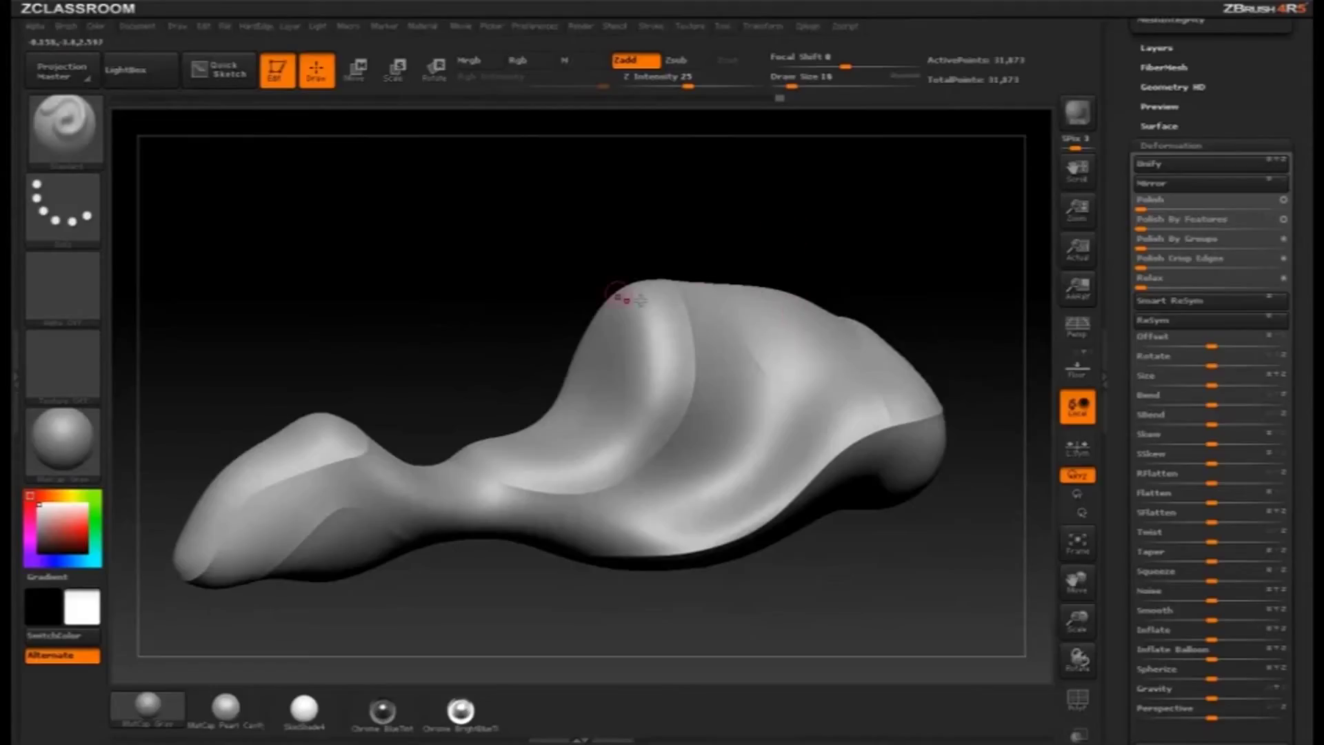
left_click(1161, 246)
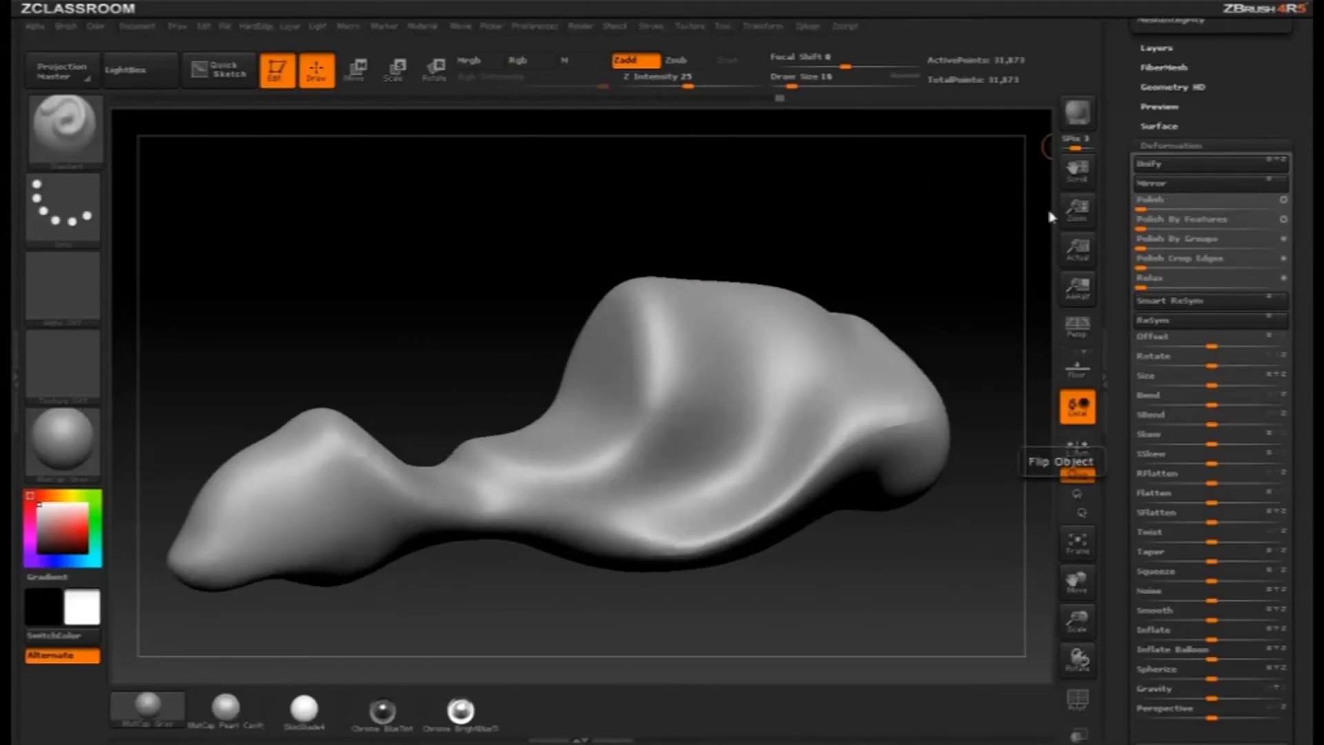
mouse_move(924, 212)
left_mouse_down()
mouse_move(950, 204)
mouse_move(910, 236)
left_mouse_up()
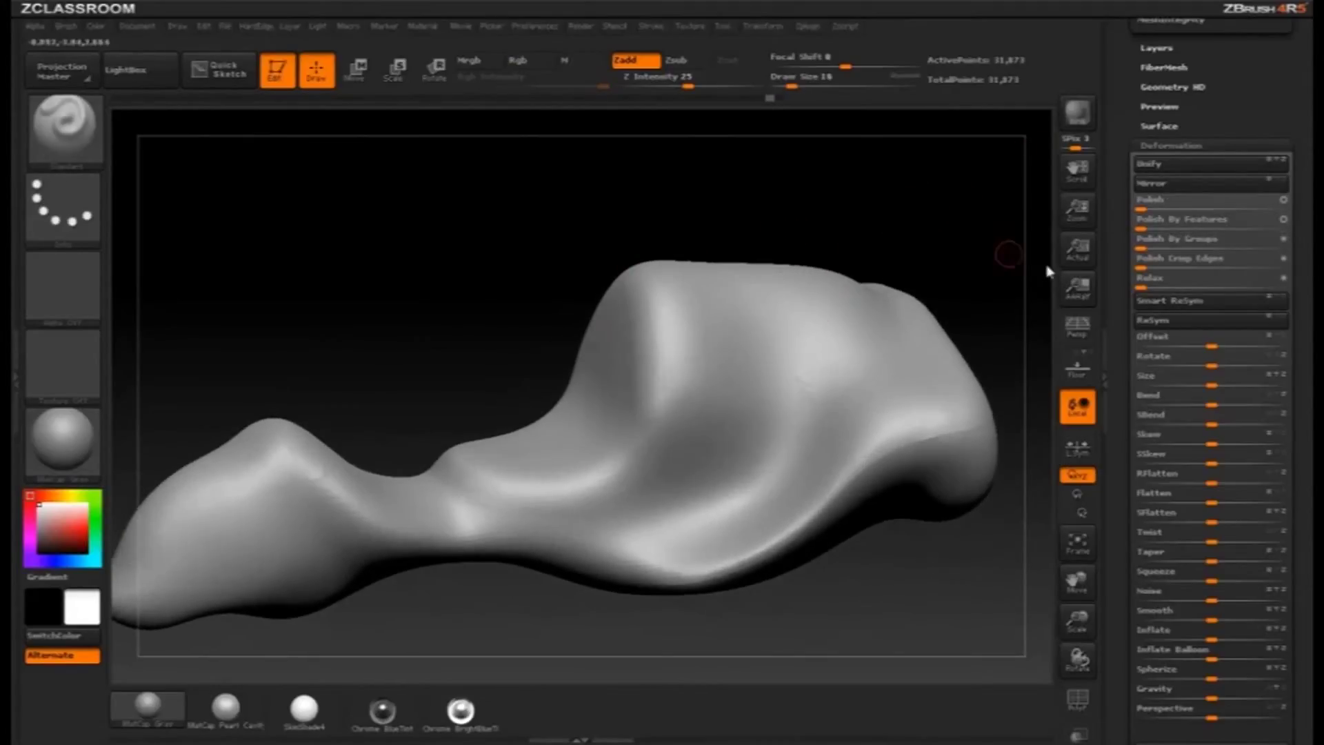
left_click_drag(870, 193, 815, 213, "alt")
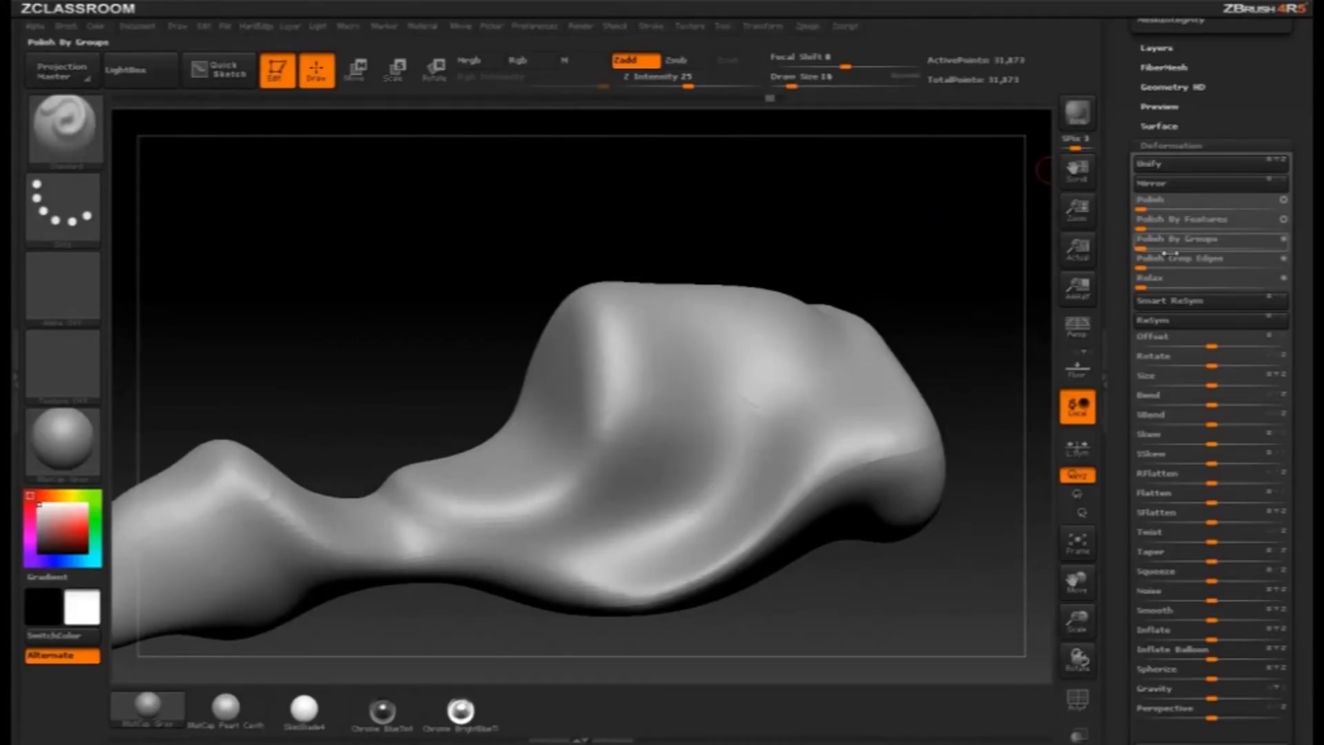
Step: Try a stronger Polish By Features on the body and undo it
left_click(1163, 227)
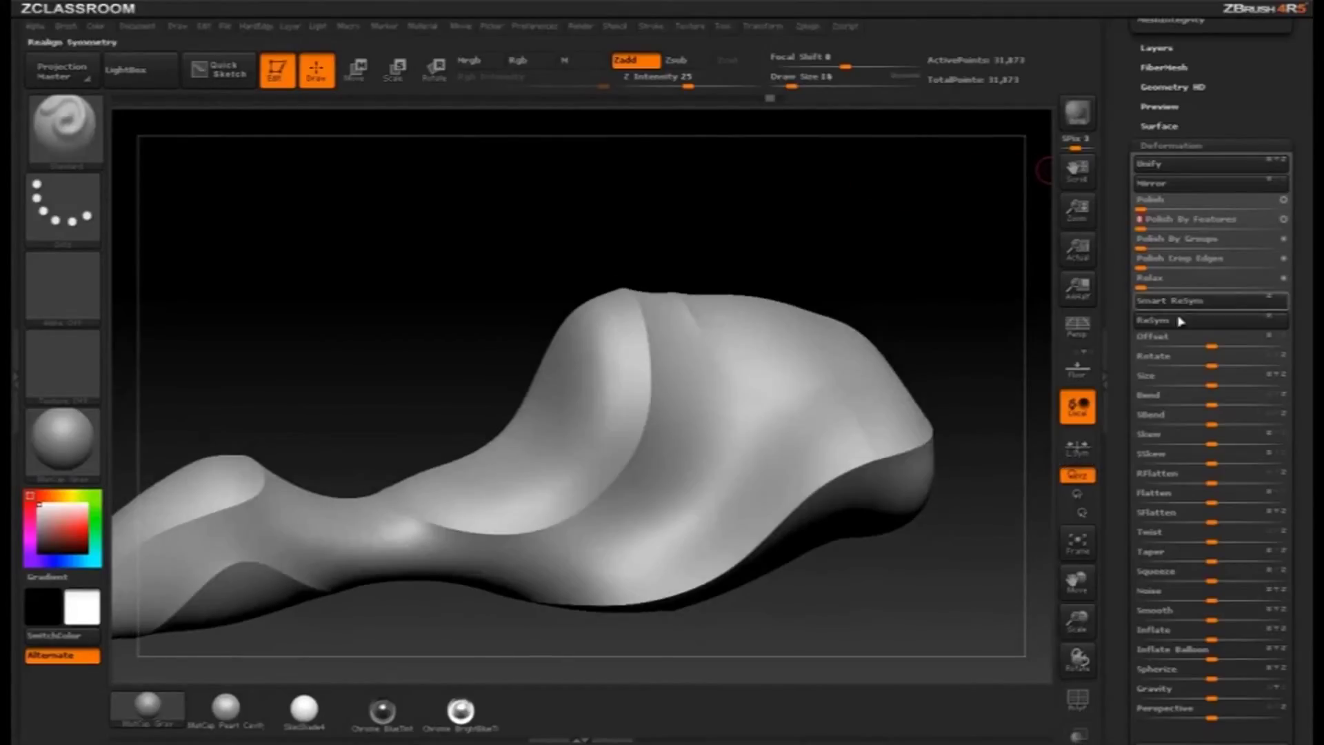
left_click_drag(687, 203, 708, 187)
mouse_move(492, 575)
left_mouse_down()
mouse_move(659, 293)
mouse_move(842, 485)
mouse_move(884, 248)
mouse_move(965, 221)
left_mouse_up()
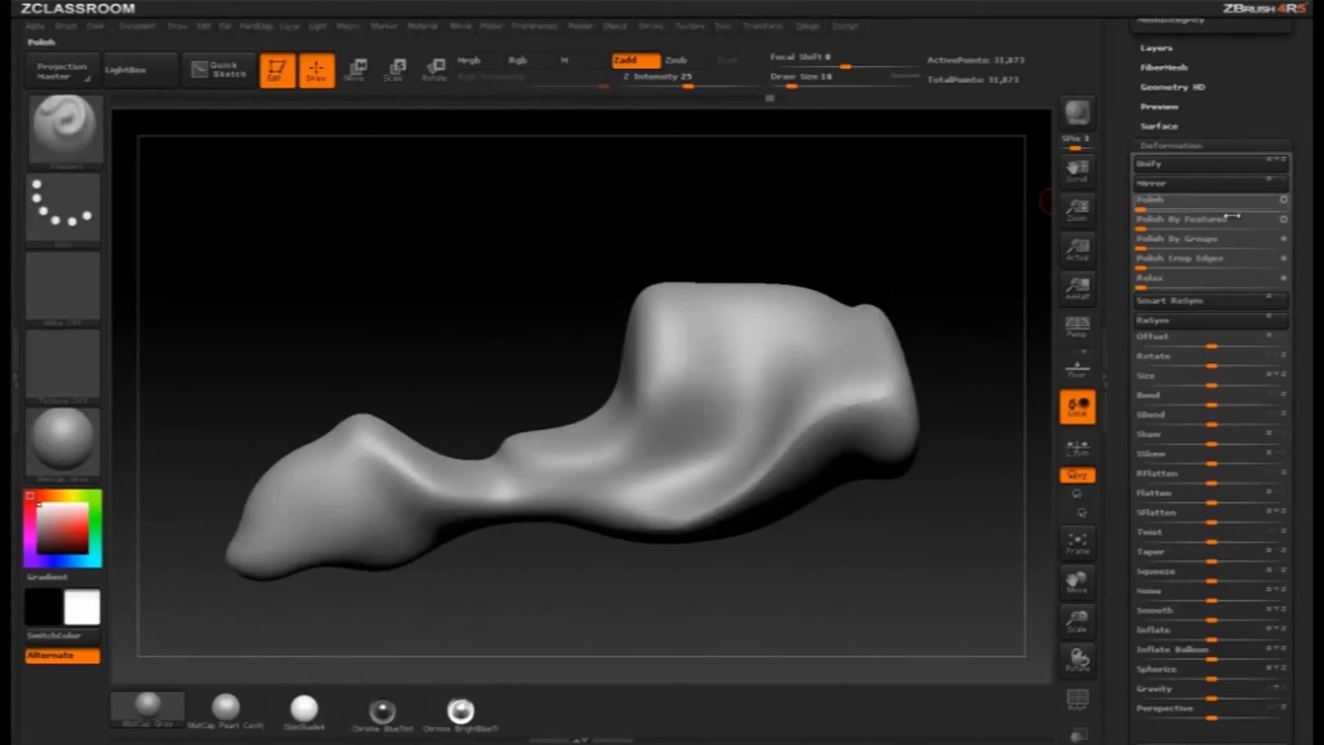
Step: Apply Polish By Features twice to the whole body to sharpen the edges between polygroups
left_click(1163, 220)
left_click(1163, 220)
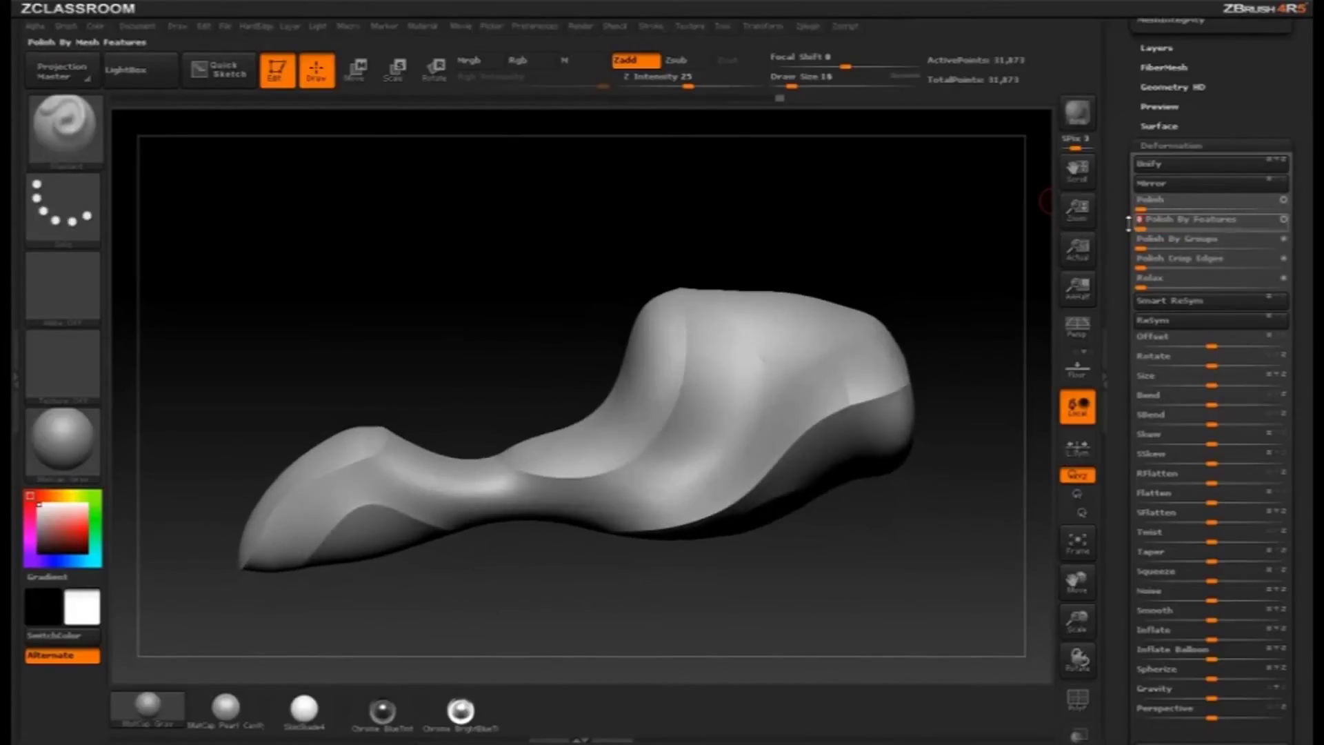
mouse_move(820, 234)
left_mouse_down()
mouse_move(892, 224)
mouse_move(835, 218)
left_mouse_up()
mouse_move(861, 213)
left_mouse_down()
mouse_move(895, 221)
mouse_move(792, 227)
mouse_move(857, 234)
mouse_move(801, 285)
left_mouse_up()
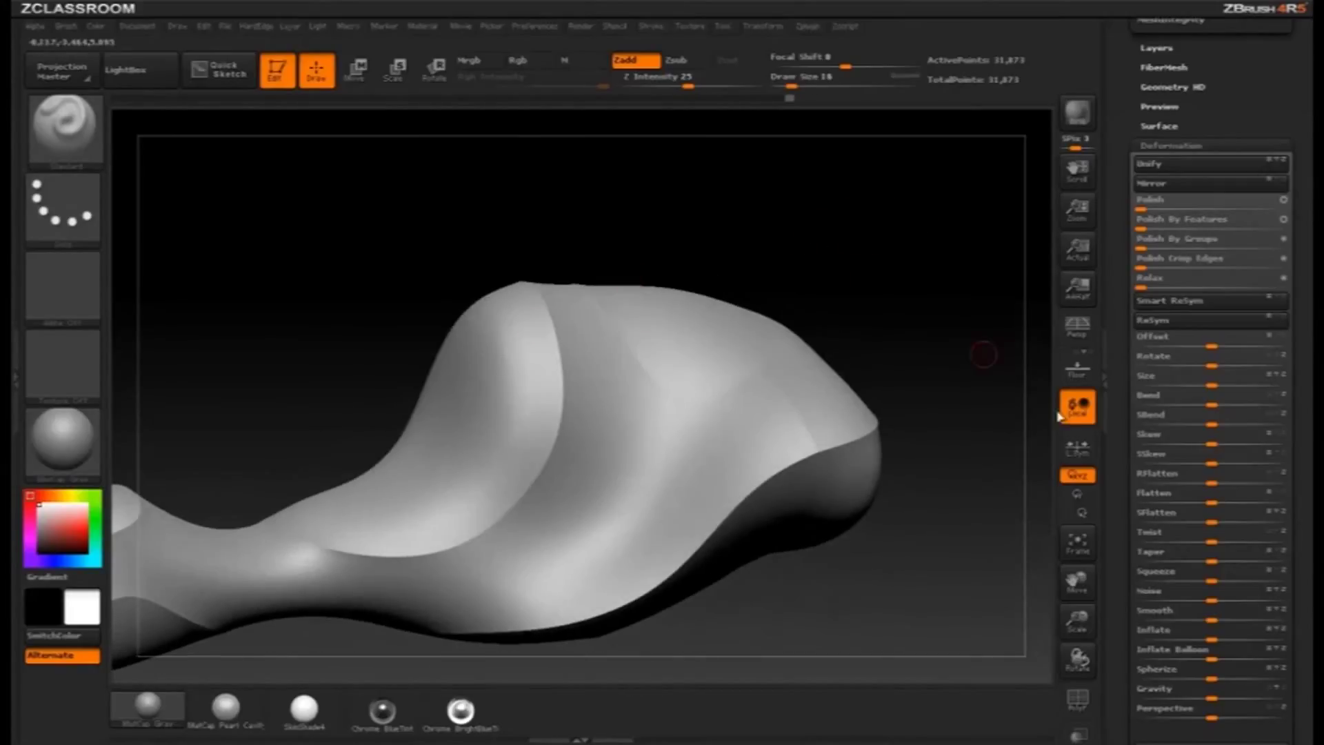
Step: Turn the polygroup wireframe back on and run repeated Polish By Features passes to smooth the group borders
left_click(1077, 701)
mouse_move(838, 216)
left_mouse_down("alt")
mouse_move(872, 246)
mouse_move(882, 215)
mouse_move(831, 208)
left_mouse_up("alt")
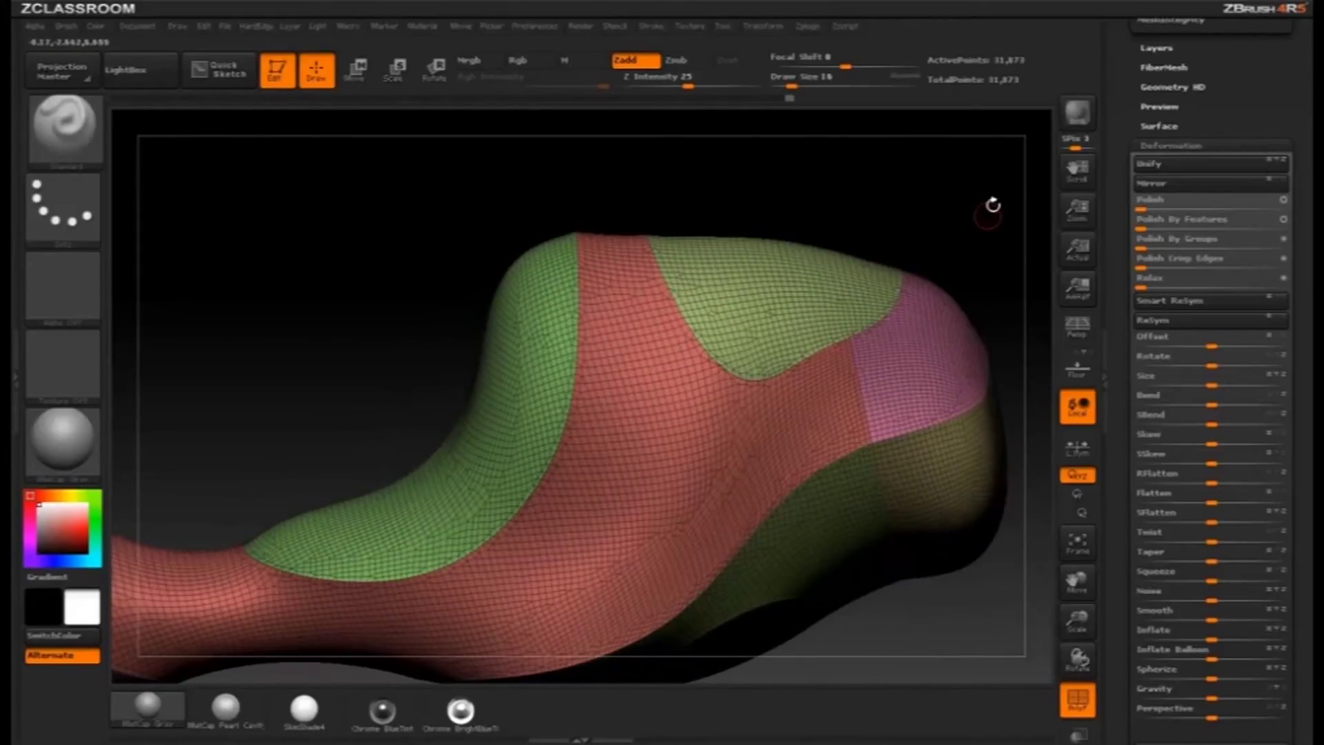
left_click_drag(992, 205, 952, 283)
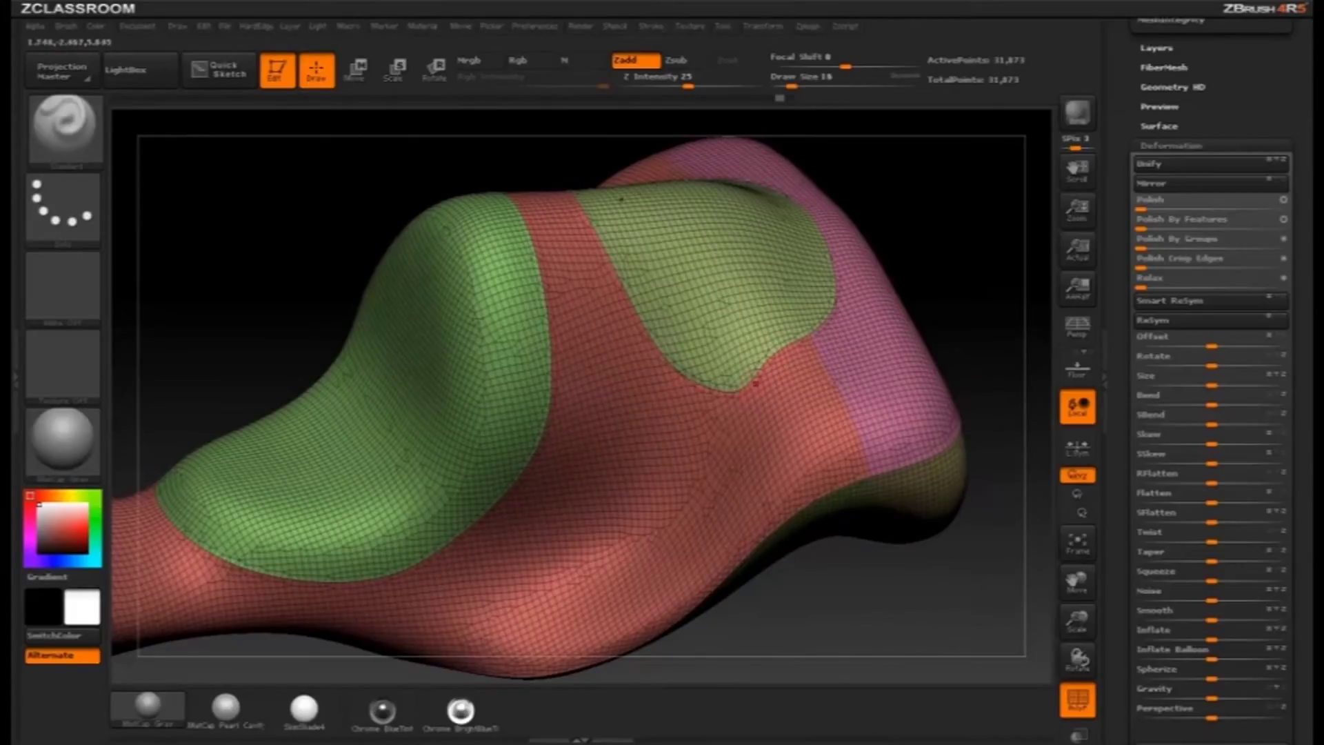
left_click(1165, 221)
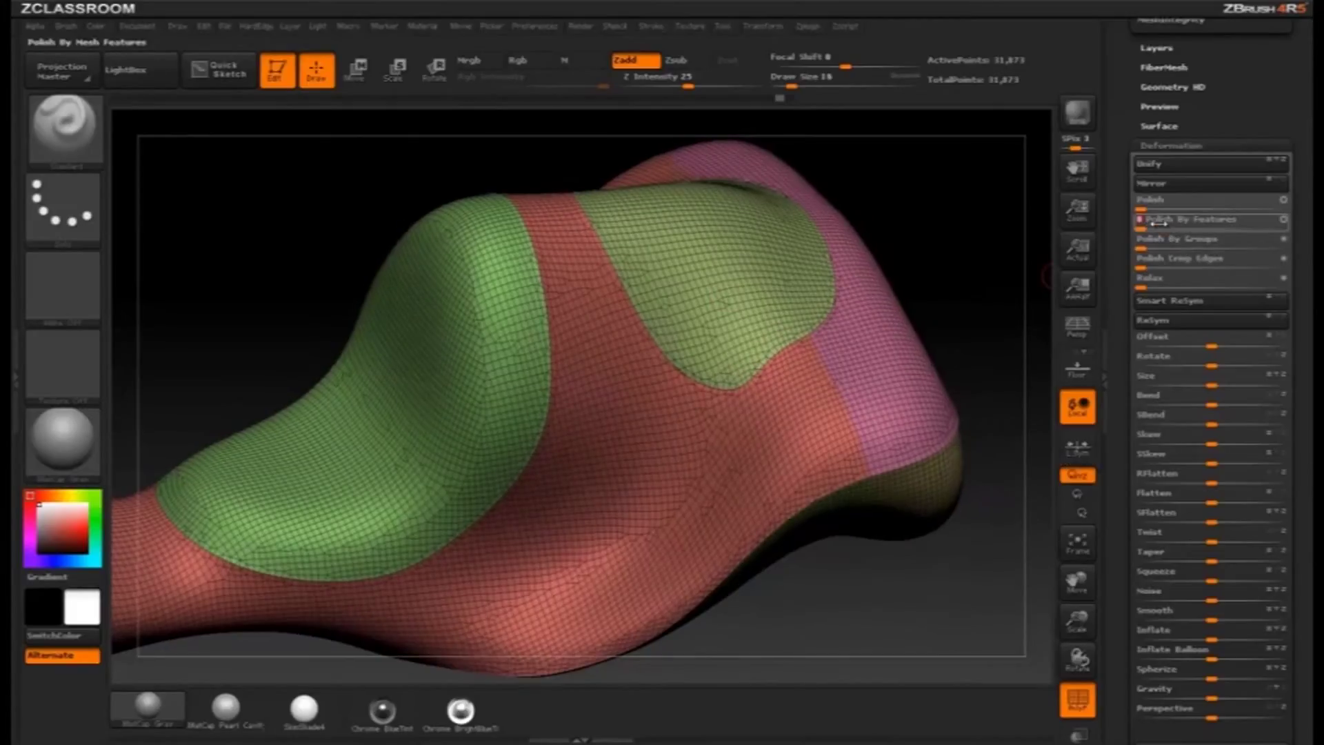
left_click(1165, 221)
left_click(1165, 221)
left_click(1165, 222)
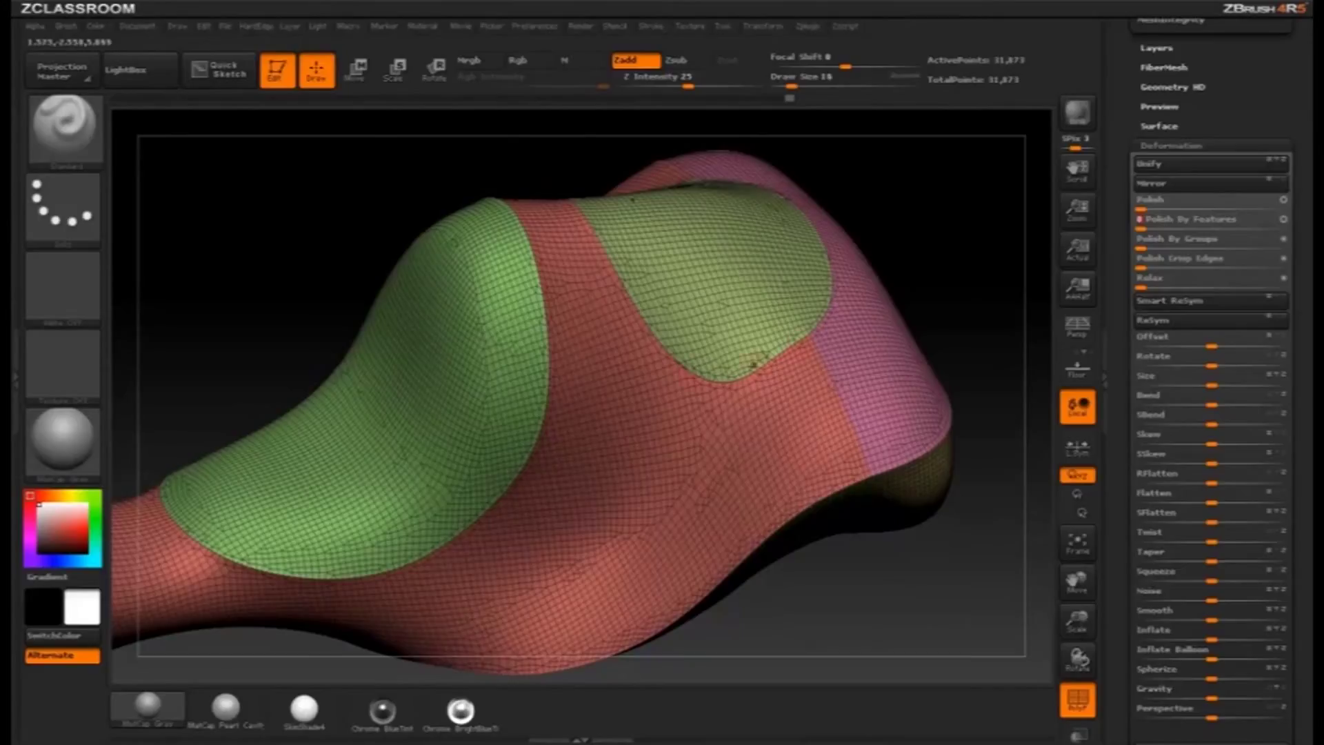
Step: Examine the smoothed polygroup borders and the wireframe around the back end and underside of the body
left_click_drag(952, 271, 615, 323)
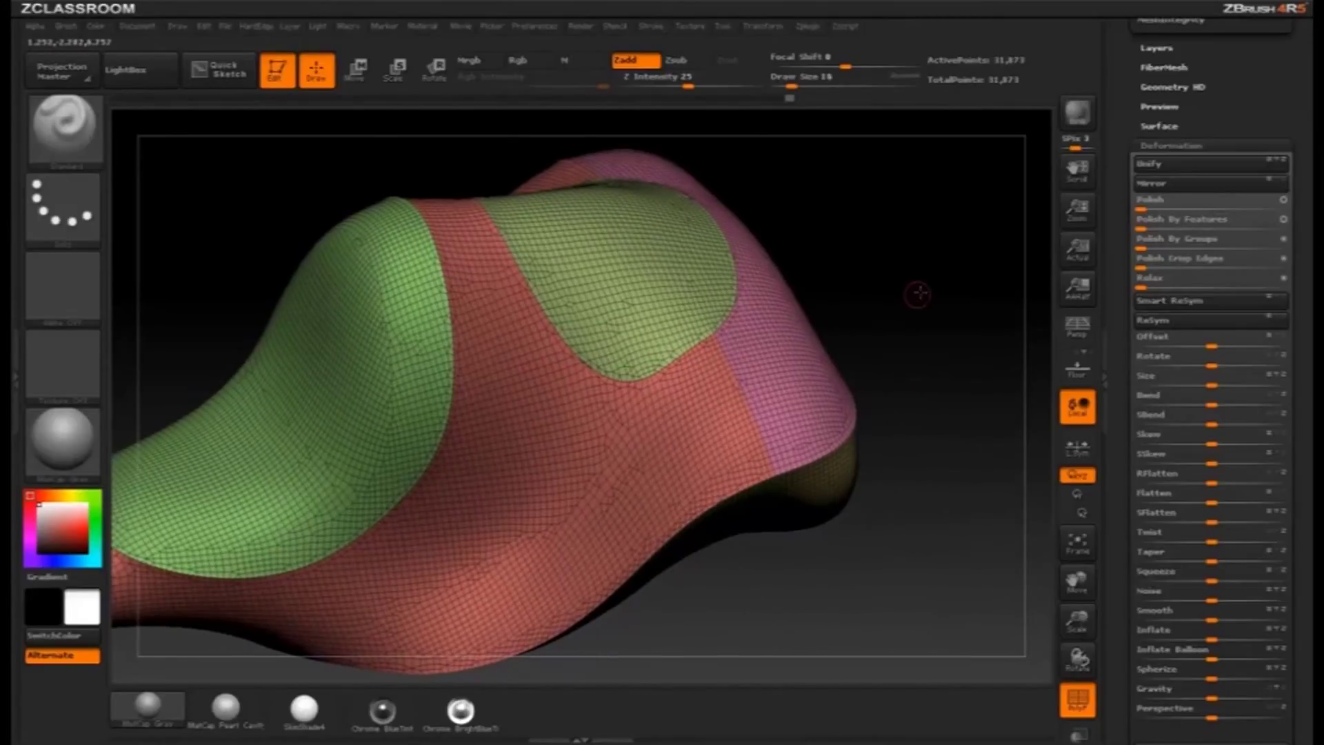
left_click_drag(919, 293, 889, 295)
left_click_drag(965, 276, 638, 357, "alt")
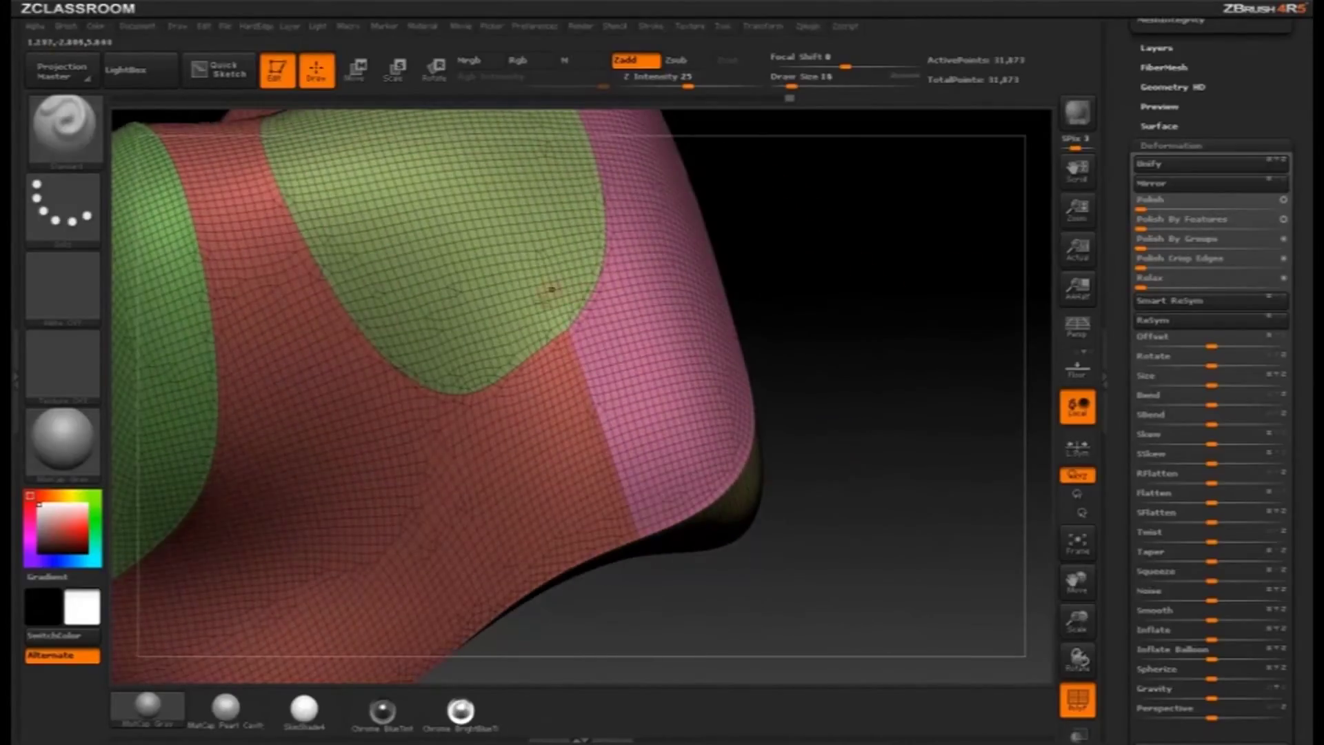
left_click_drag(816, 230, 797, 317)
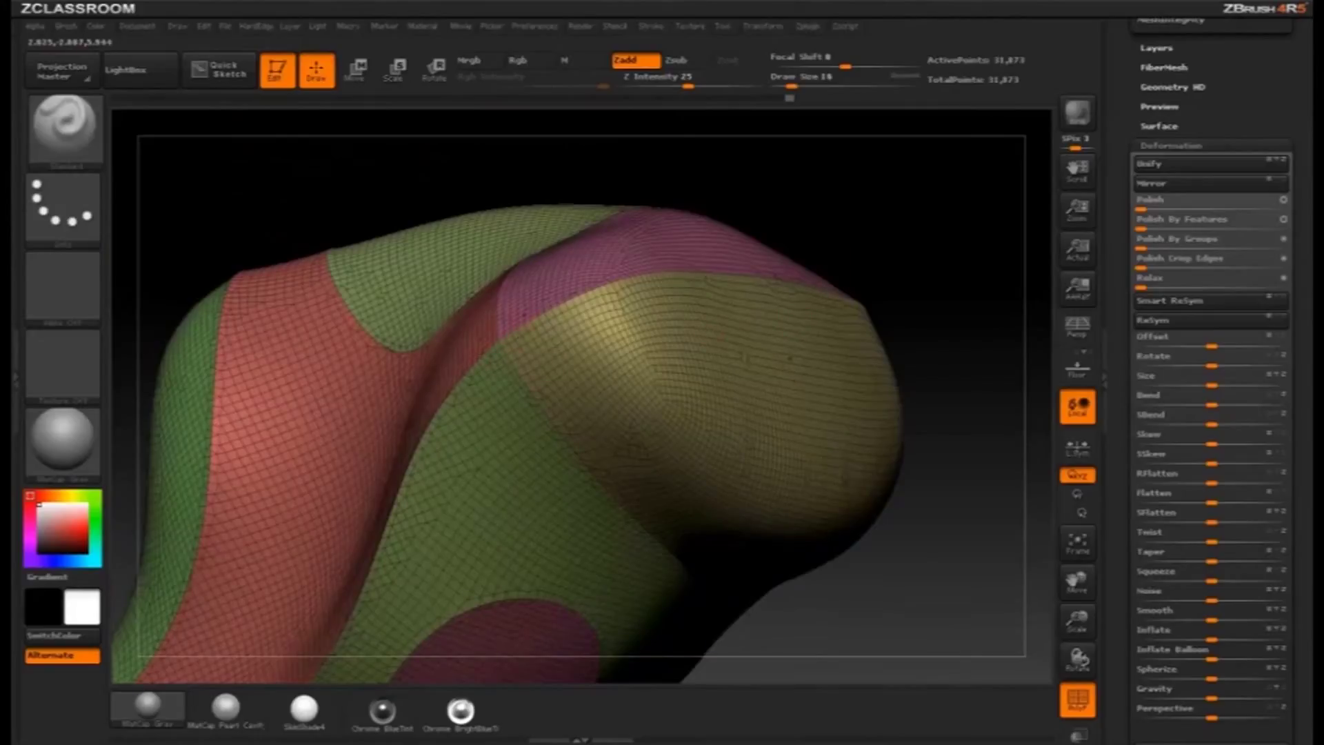
left_click_drag(938, 215, 905, 286)
left_click_drag(553, 289, 610, 339)
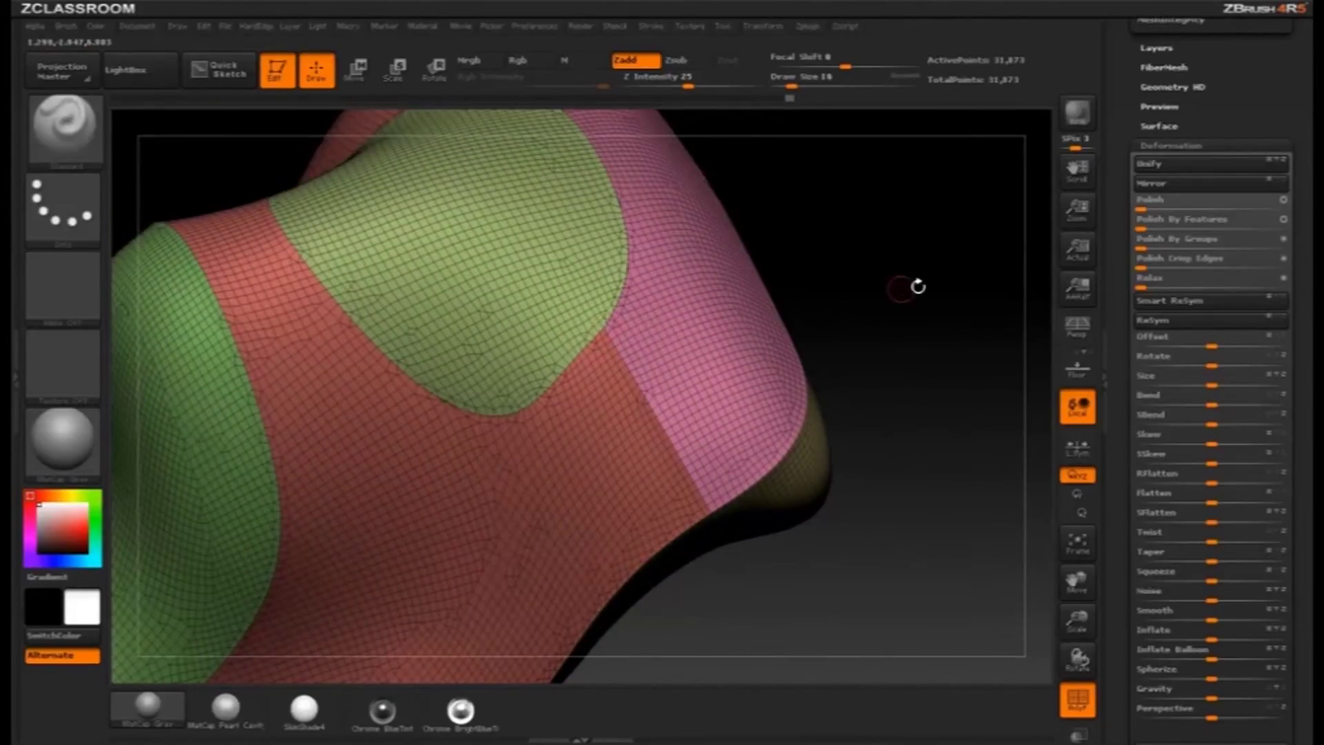
left_click_drag(917, 286, 688, 268)
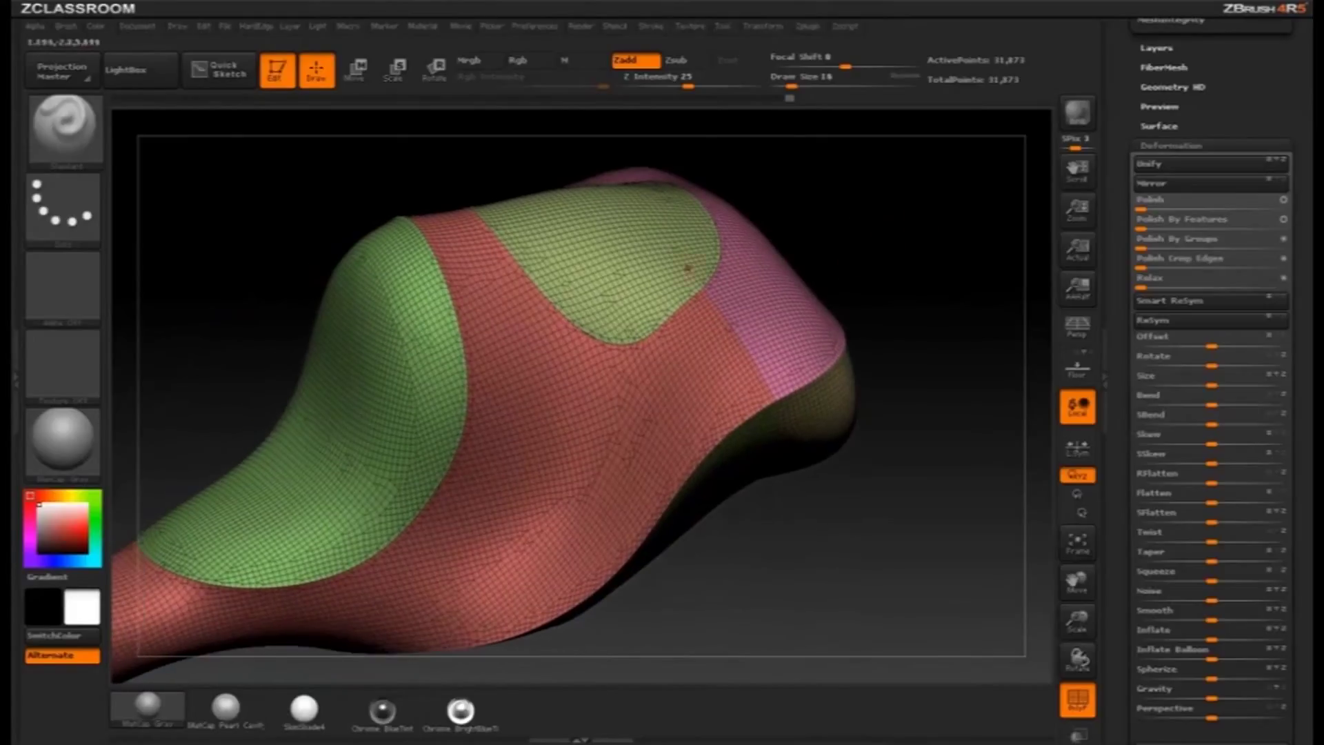
Step: Apply three more Polish By Features passes to the body to smooth the polygroup borders further
left_click(1165, 219)
left_click(1166, 221)
left_click(1167, 220)
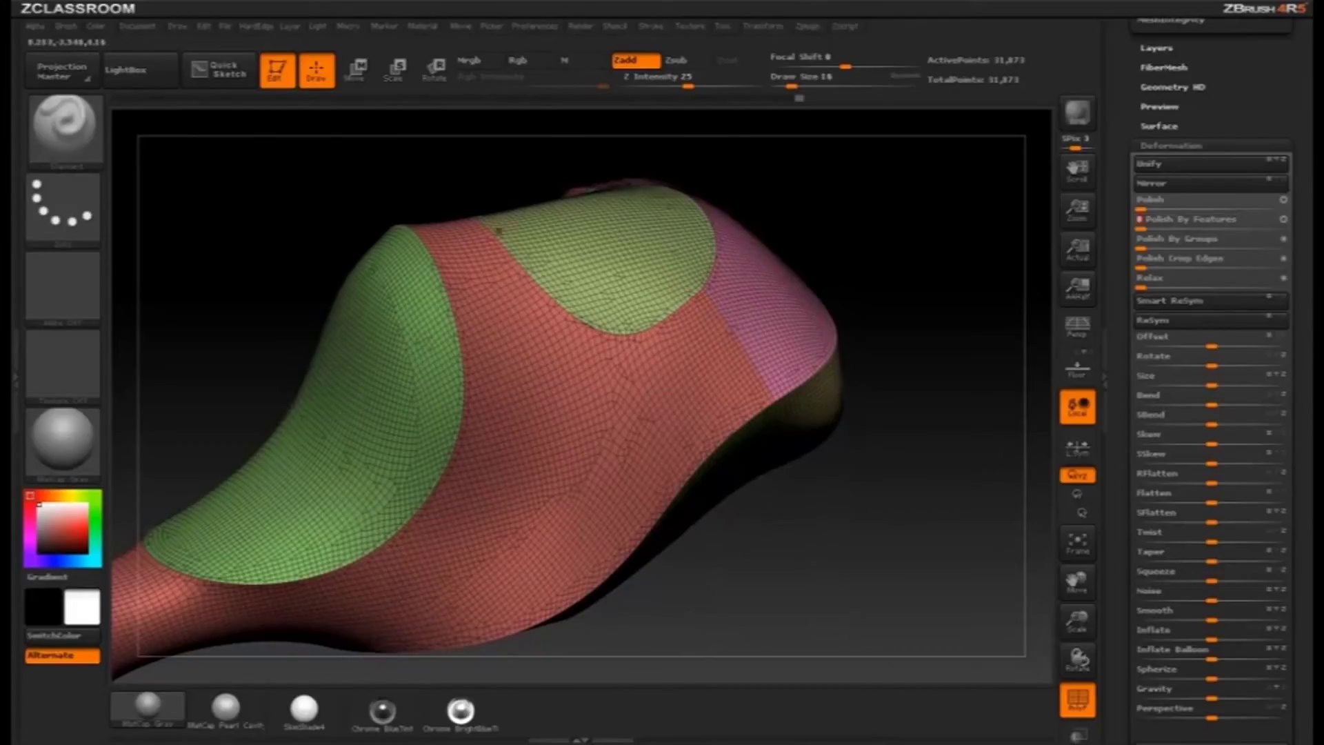
Step: Turn off the polygroup wireframe and move through the undo history to compare polish stages, ending on an earlier, softer polish of the body
left_click_drag(805, 269, 993, 195, "alt")
left_click(1078, 709)
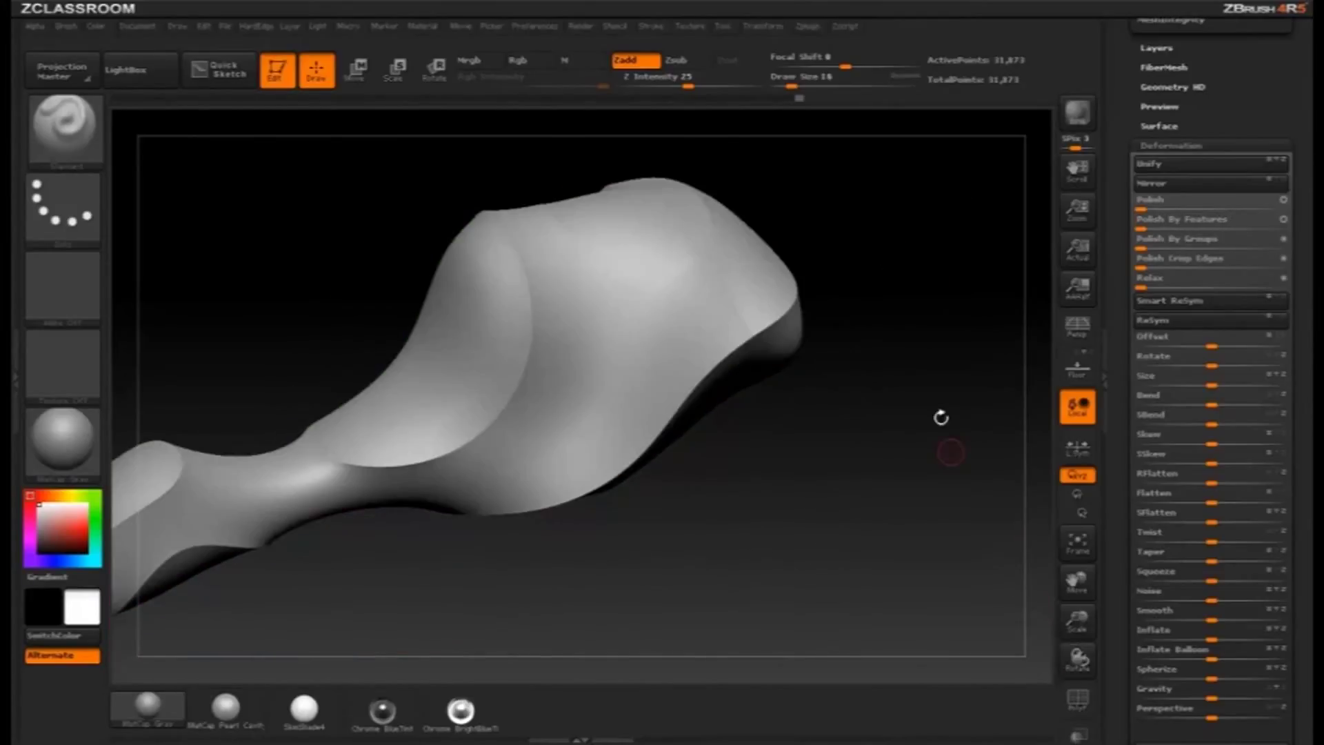
mouse_move(896, 279)
left_mouse_down("alt")
mouse_move(948, 320)
mouse_move(937, 215)
mouse_move(924, 230)
mouse_move(1011, 221)
mouse_move(907, 233)
mouse_move(940, 236)
left_mouse_up("alt")
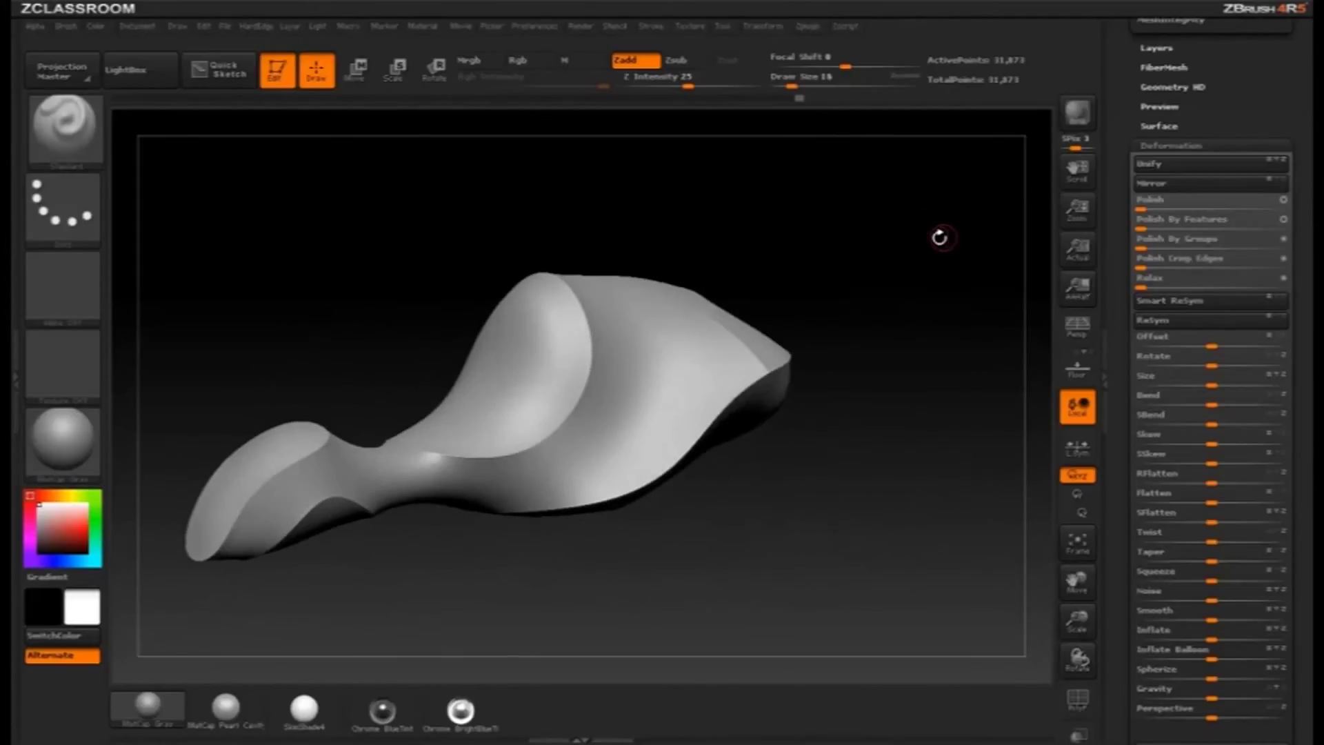
key("ctrl")
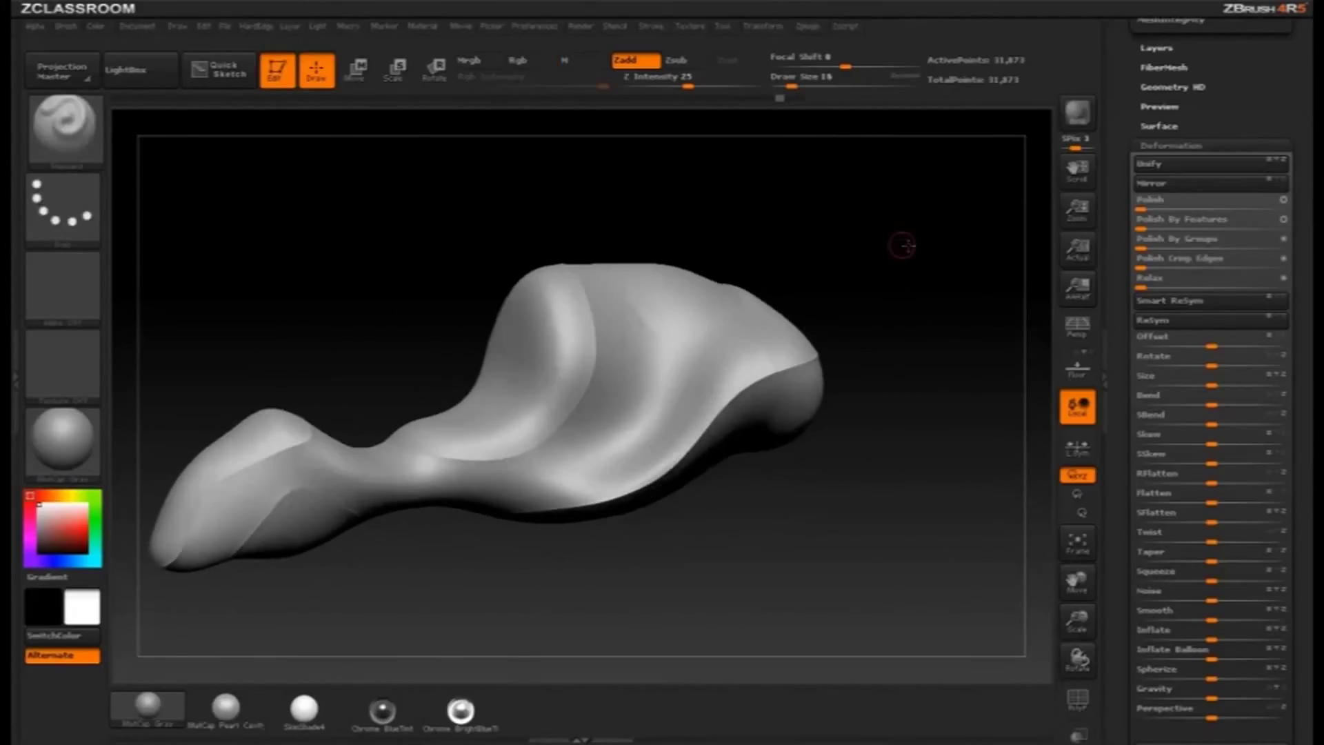
left_click_drag(889, 269, 753, 266)
left_click_drag(505, 276, 618, 269)
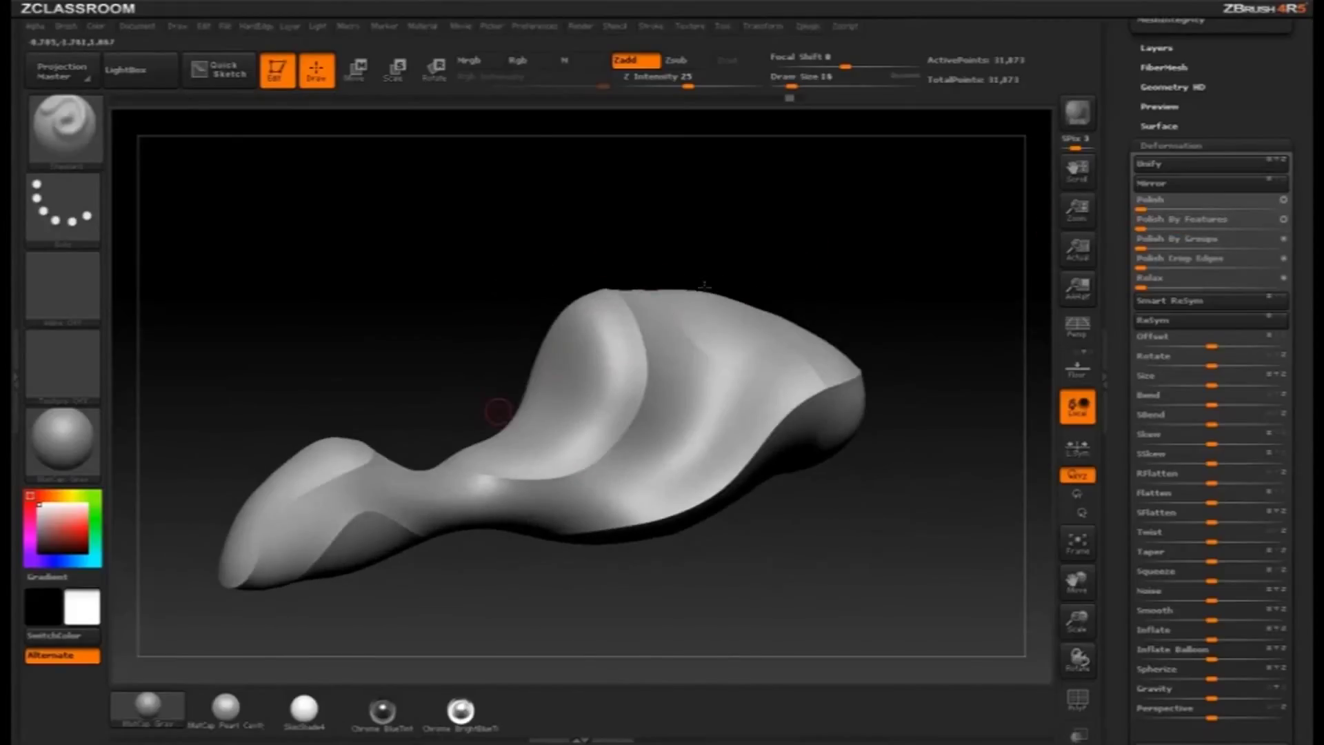
mouse_move(499, 412)
left_mouse_down()
mouse_move(786, 272)
mouse_move(522, 452)
mouse_move(889, 200)
mouse_move(940, 227)
mouse_move(946, 207)
mouse_move(982, 227)
left_mouse_up()
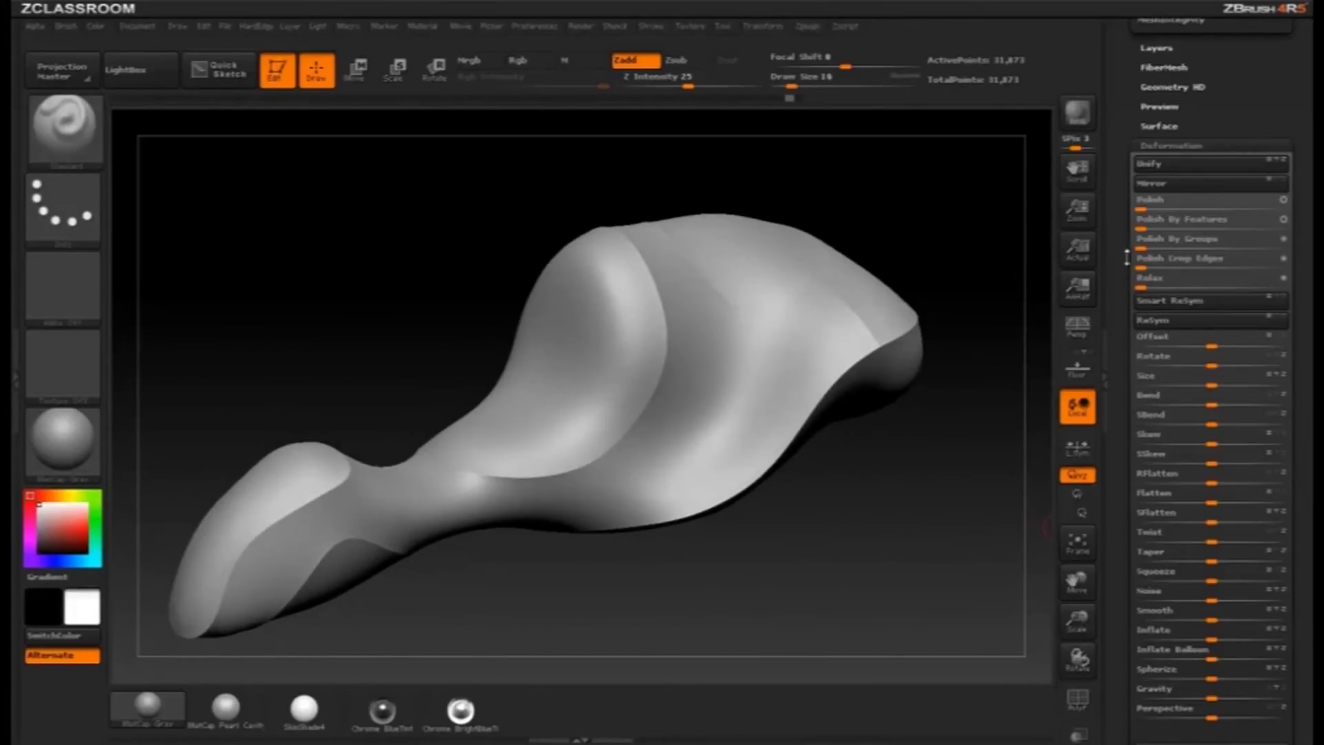
Step: Turn the polygroup wireframe on and run GroupsLoops with Loops at 1 to add edge loops along all the polygroup borders
left_click_drag(1127, 257, 1123, 513)
left_click_drag(889, 213, 700, 378)
left_click(1078, 698)
left_click_drag(798, 347, 941, 303)
scroll(1117, 340, "down", 5)
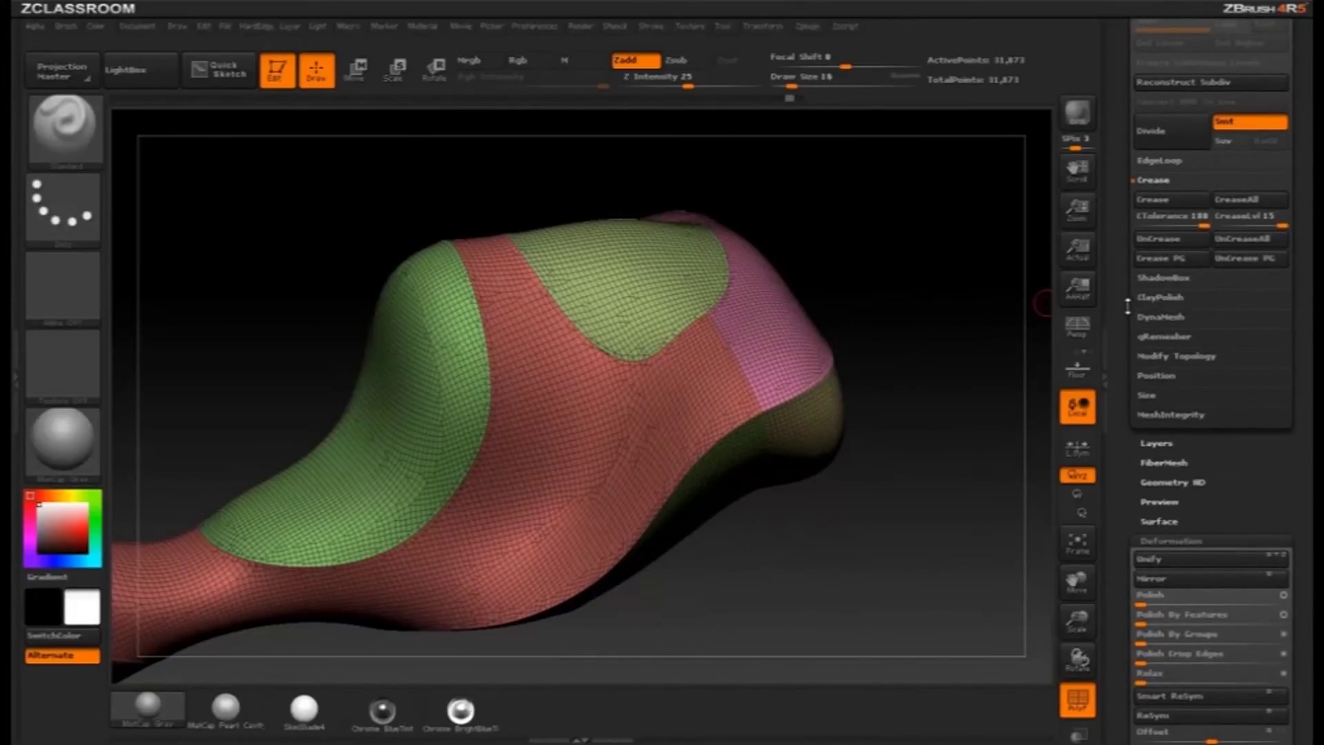
scroll(1125, 305, "up", 2)
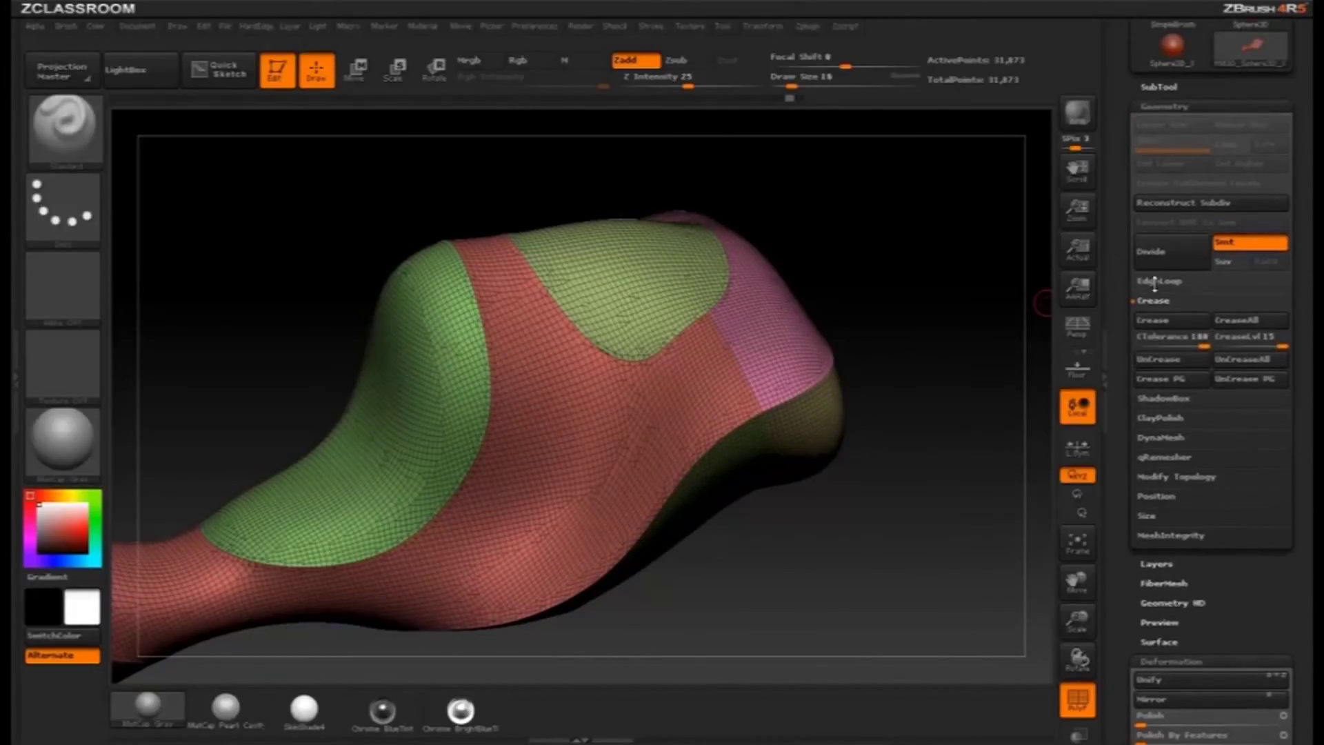
left_click(1155, 282)
scroll(1193, 290, "down", 2)
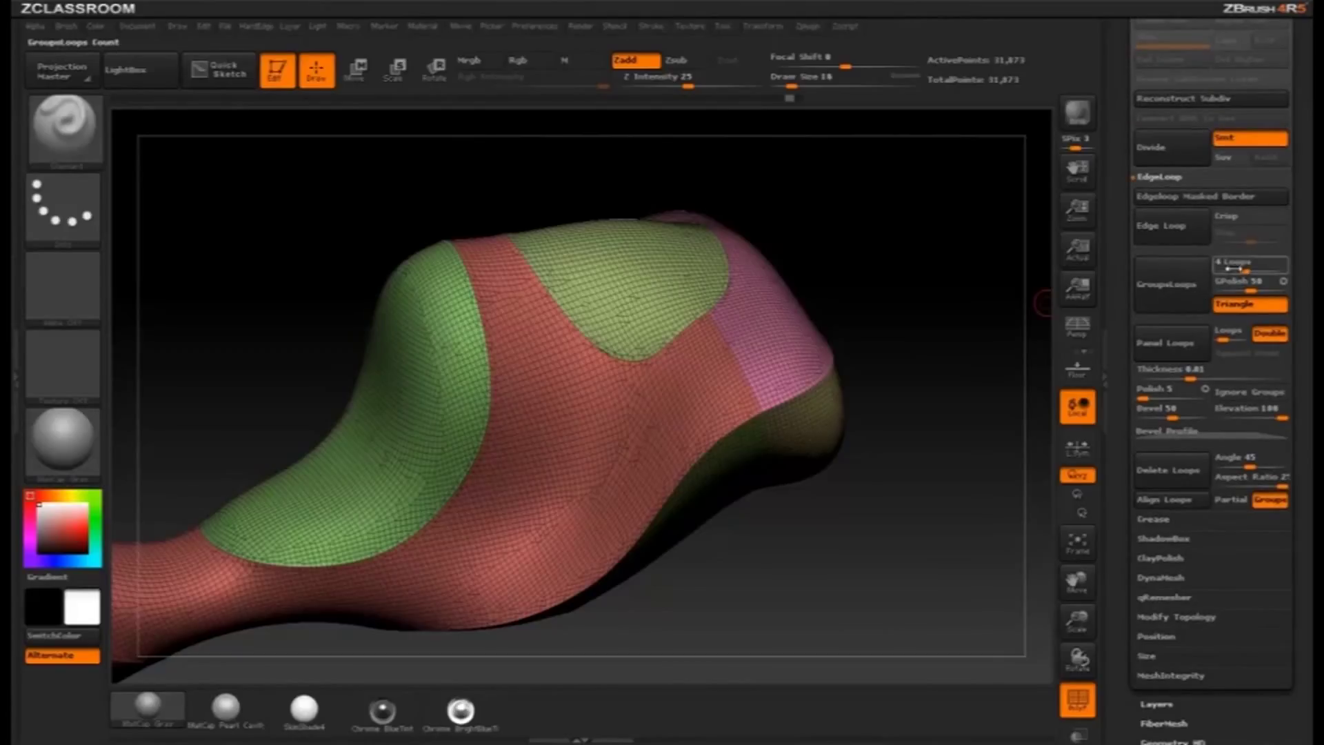
left_click_drag(1244, 271, 1221, 271)
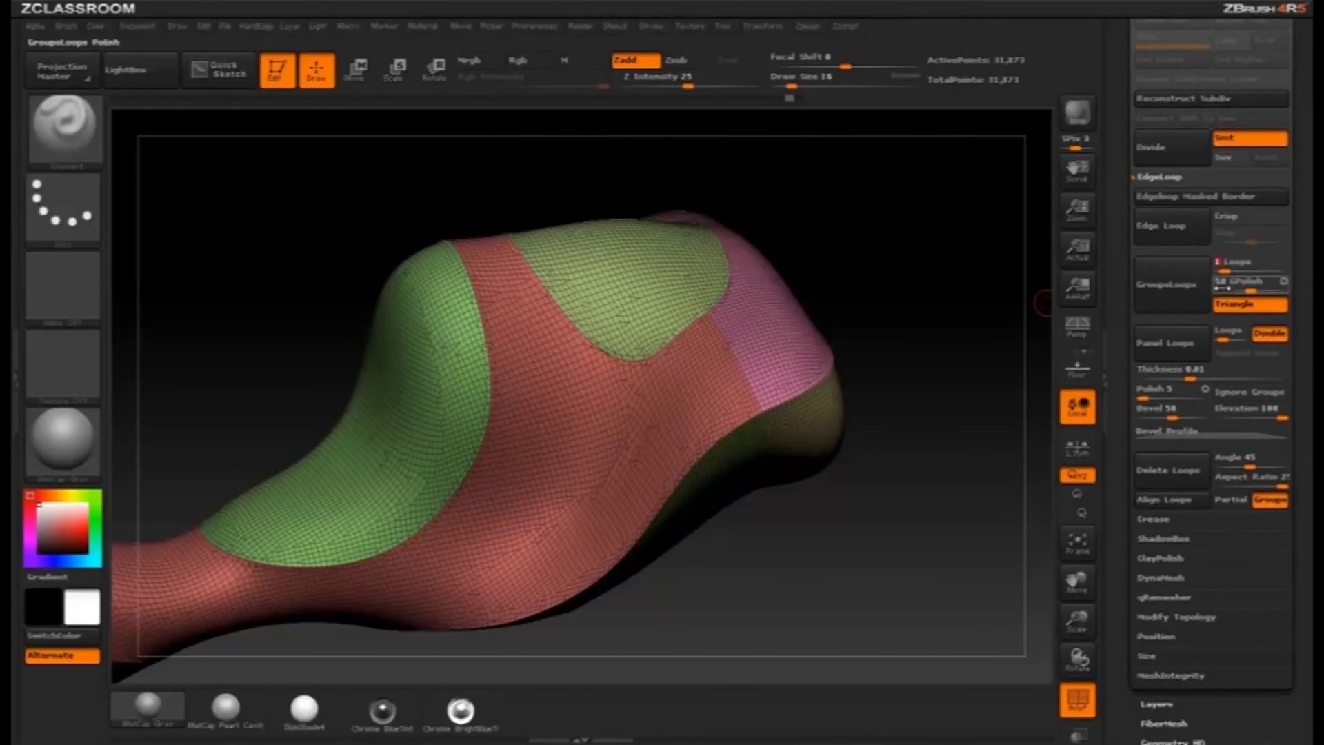
left_click(1172, 293)
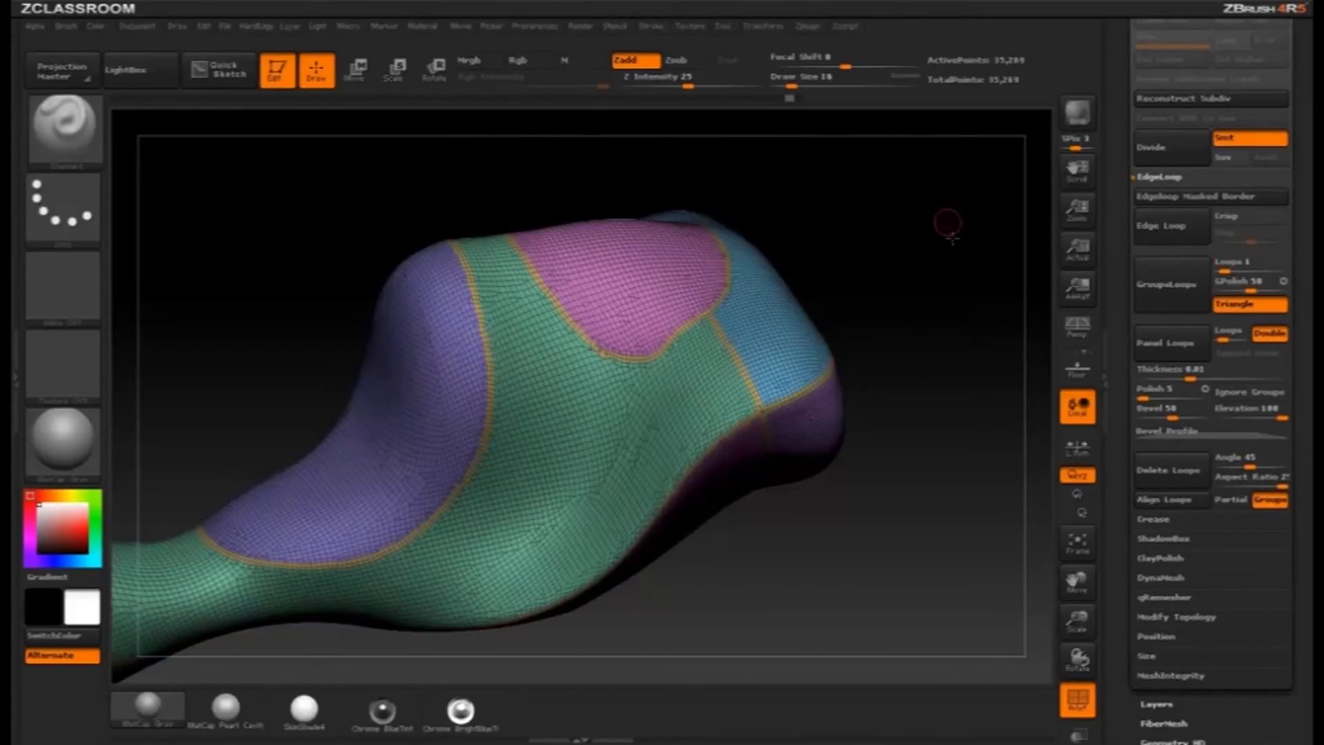
Step: Isolate the new border loops to examine their shape and spacing, and show the whole body again
left_click_drag(951, 237, 954, 334, "alt")
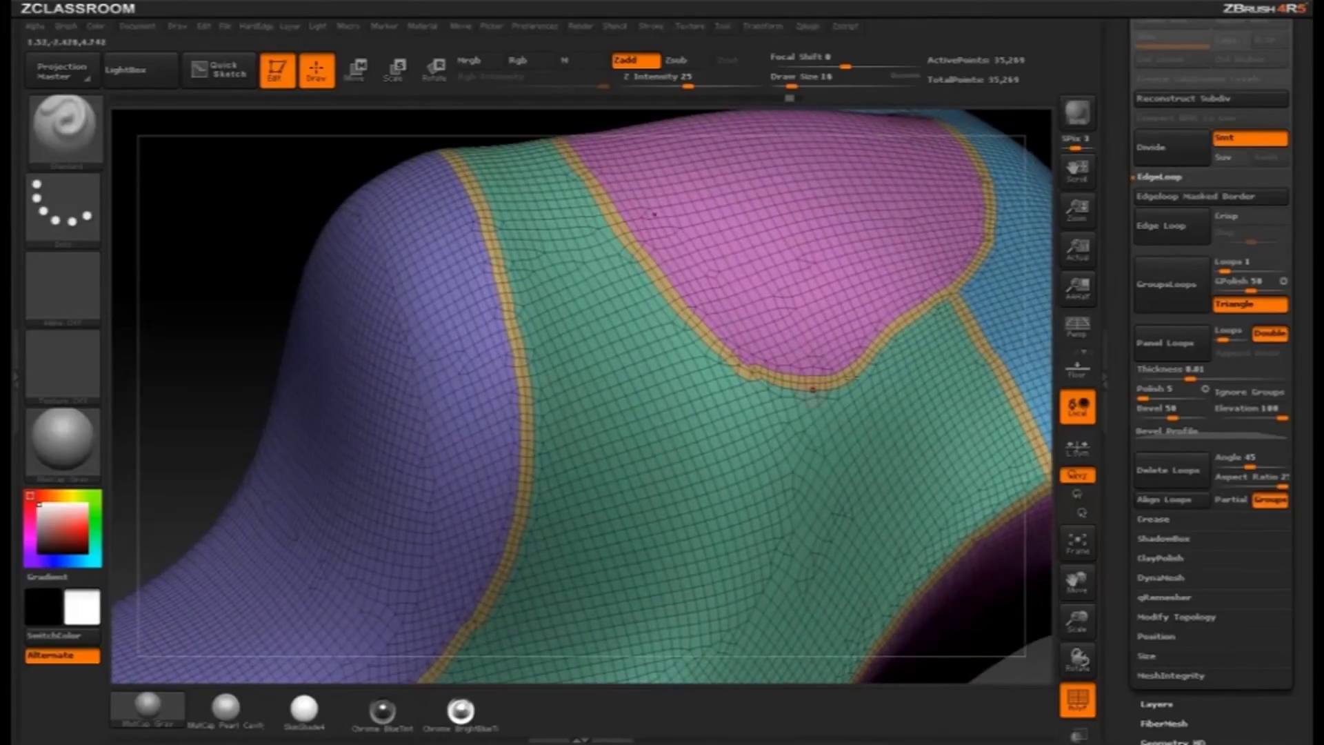
mouse_move(251, 267)
left_mouse_down("alt")
mouse_move(269, 237)
mouse_move(271, 268)
left_mouse_up("alt")
left_click(522, 362, "ctrl+shift")
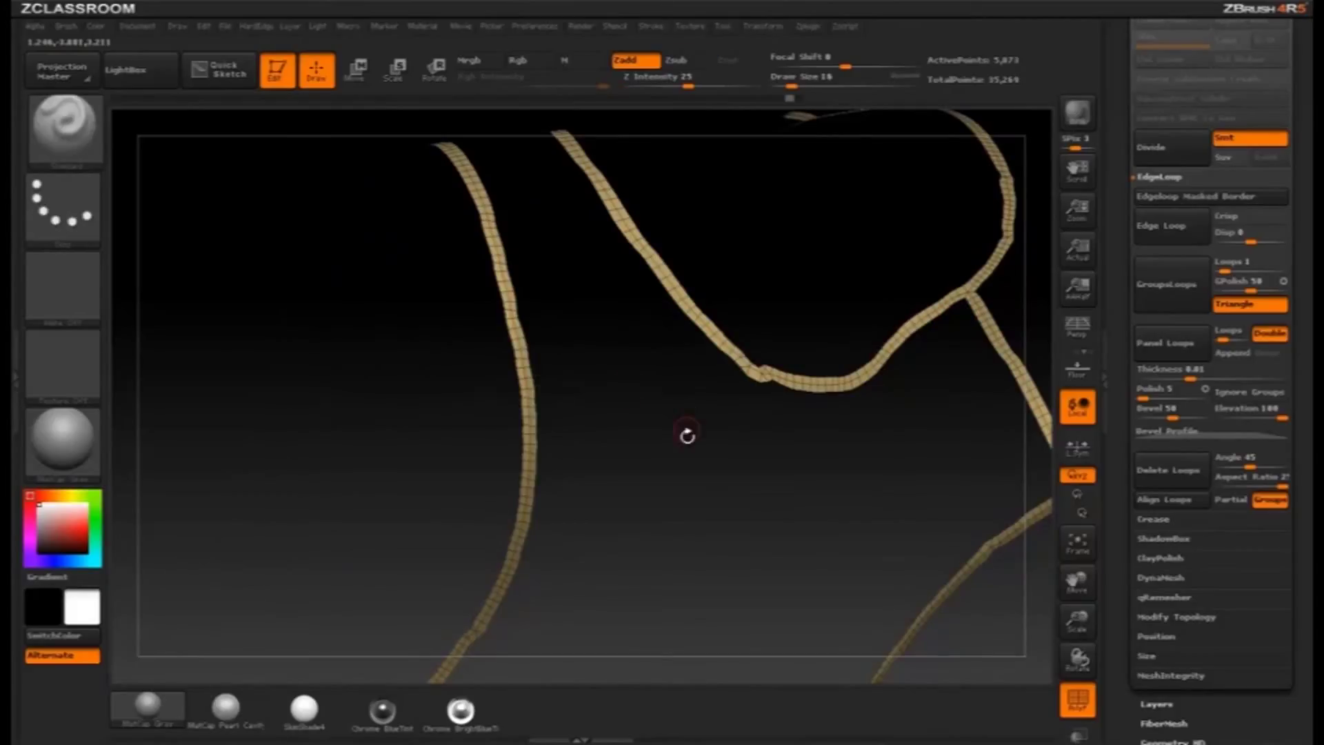
mouse_move(685, 435)
left_mouse_down("alt")
mouse_move(916, 266)
mouse_move(983, 246)
mouse_move(741, 215)
left_mouse_up("alt")
left_click_drag(992, 342, 898, 257)
left_click(957, 324, "ctrl+shift")
left_click_drag(984, 259, 844, 298, "alt")
left_click_drag(929, 317, 883, 324)
left_click_drag(966, 315, 947, 275)
Step: Apply Polish By Groups to smooth the border loops and turn off the polygroup wireframe to check the shaded surface
left_click_drag(1124, 312, 1162, 240)
scroll(1163, 237, "down", 2)
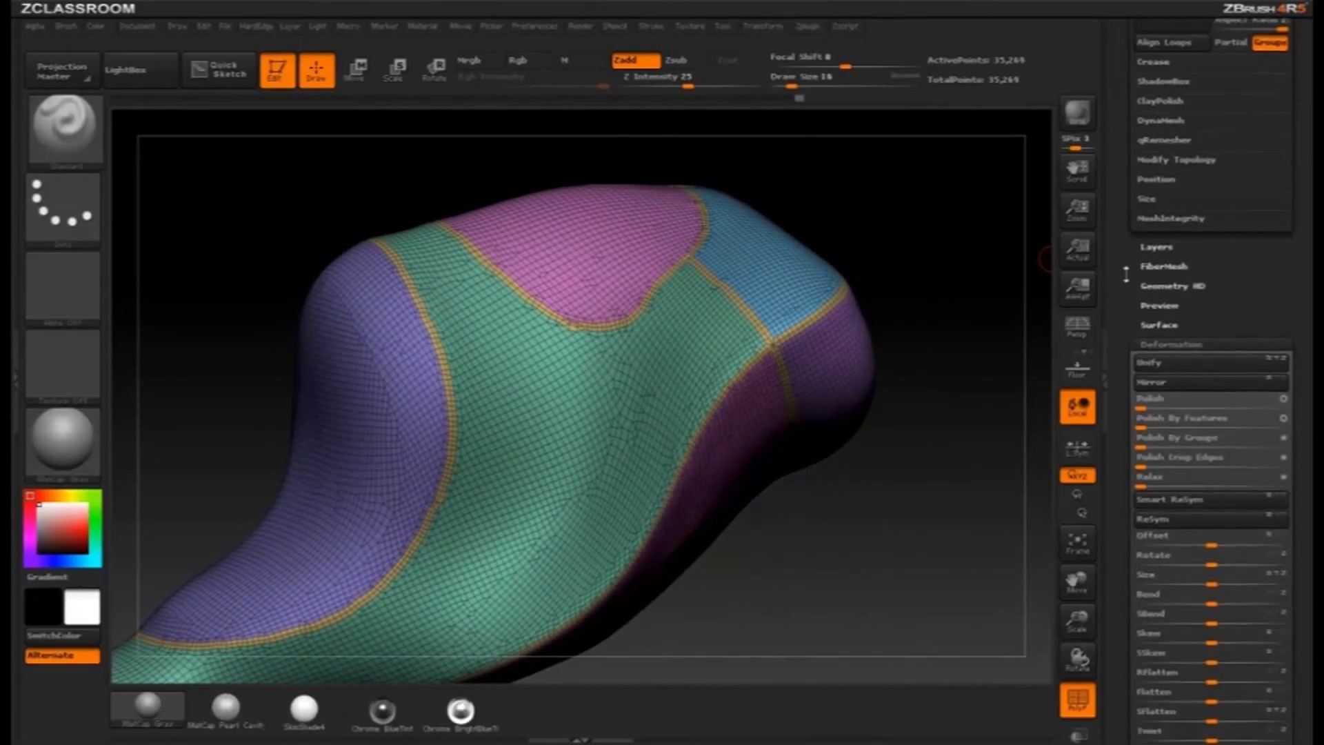
left_click(1214, 369)
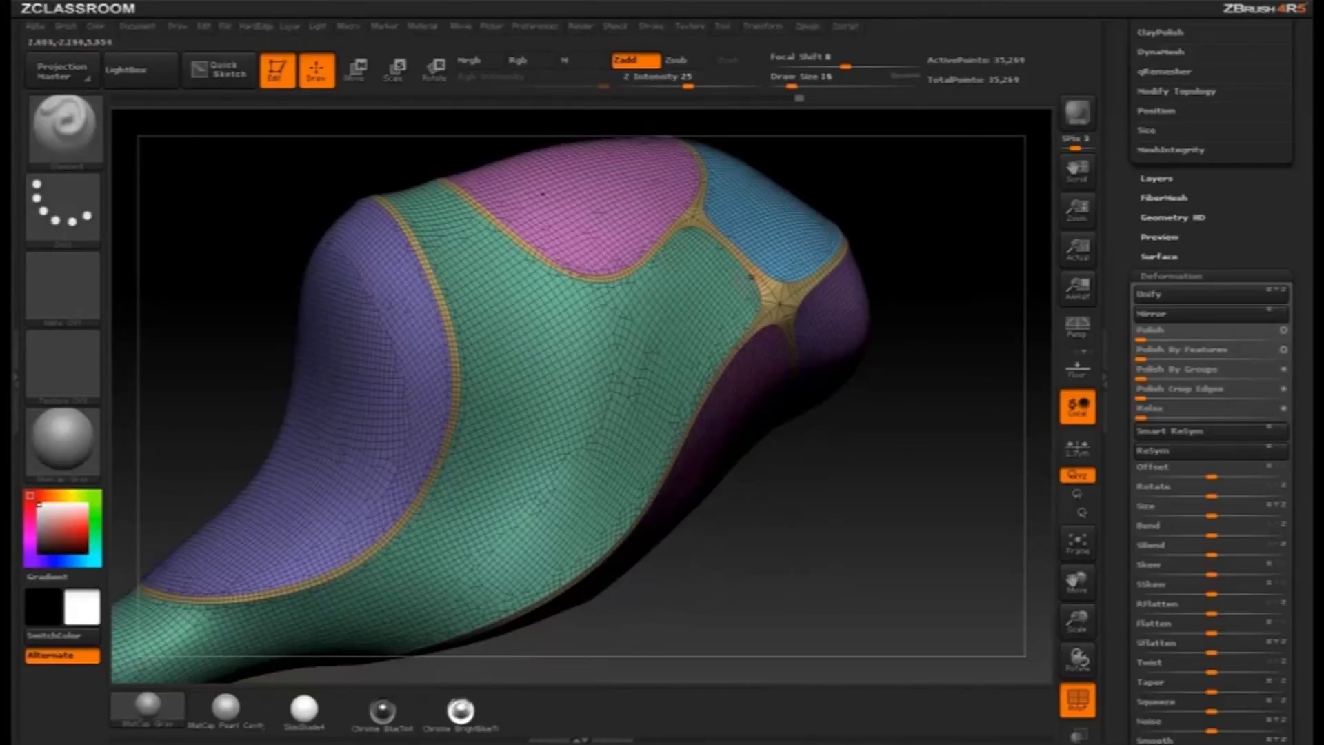
left_click_drag(947, 184, 979, 299)
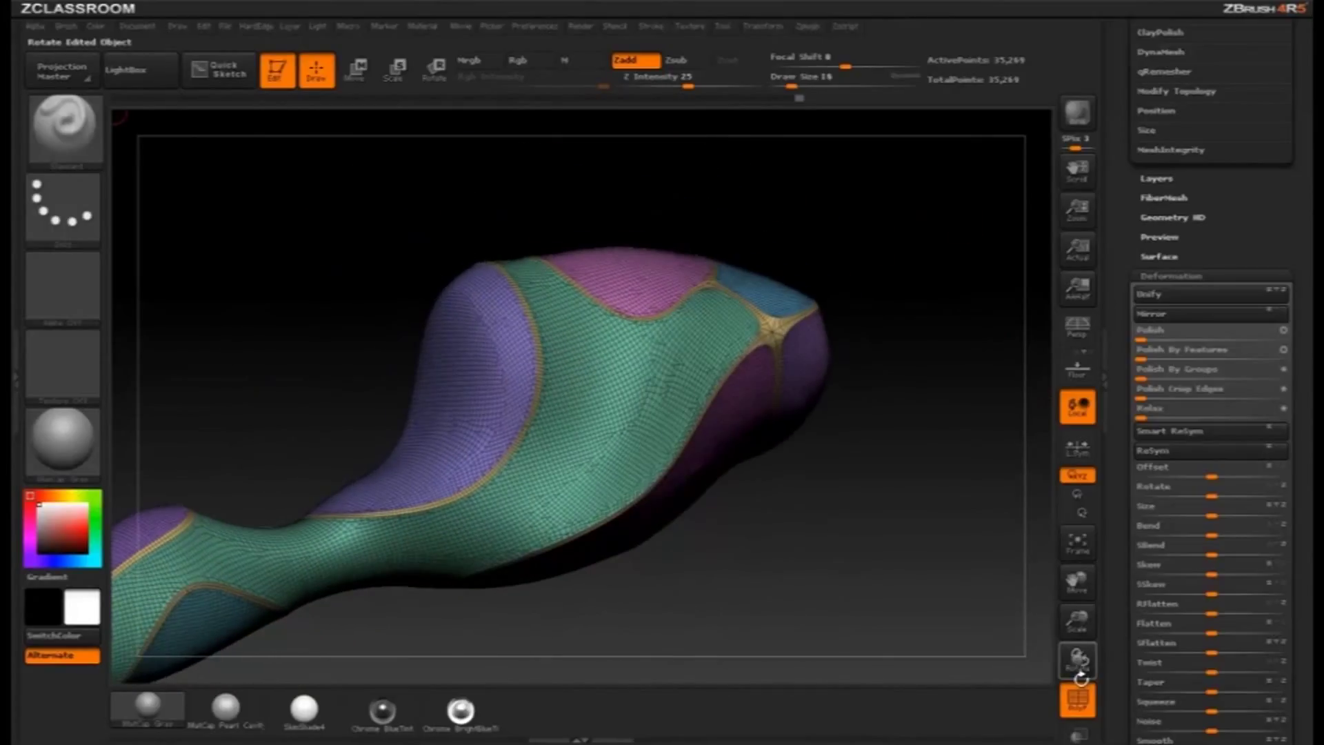
key("shift+f")
left_click_drag(910, 265, 819, 288)
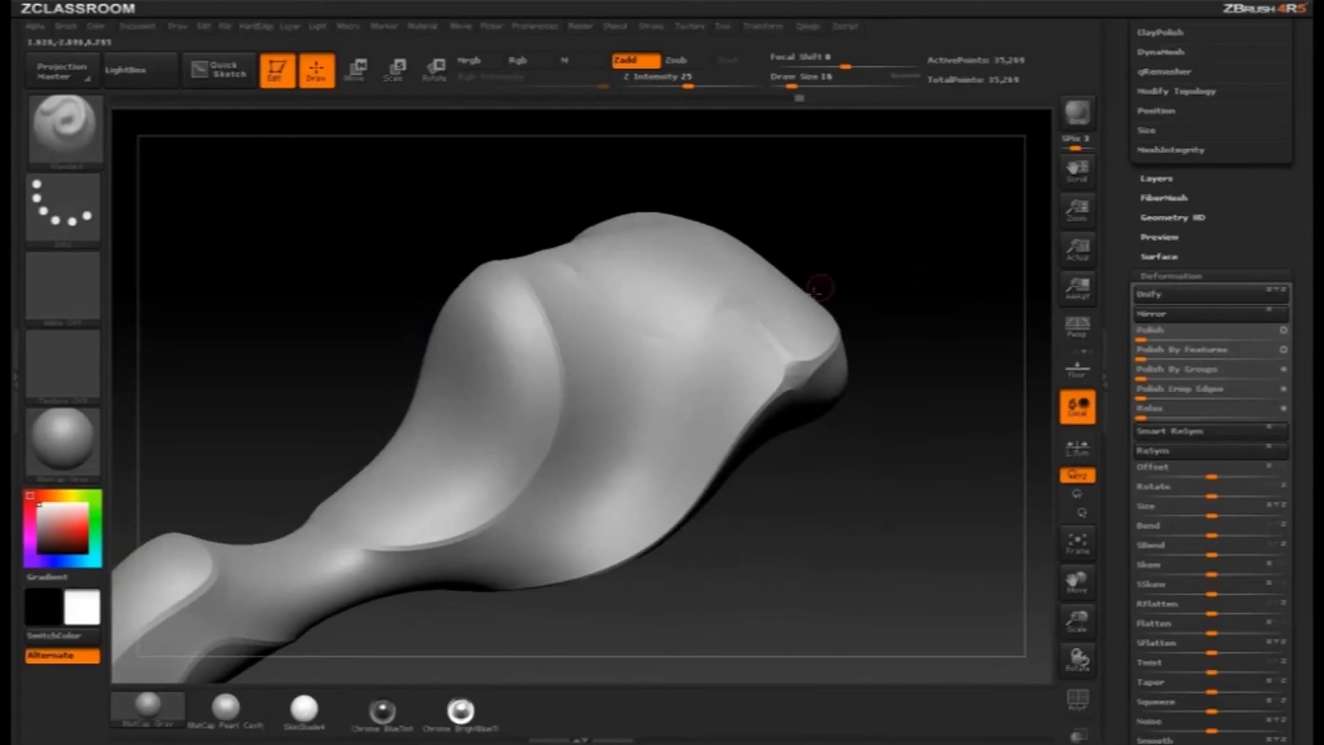
left_click_drag(930, 315, 935, 314)
Step: Isolate the thin border-loop group, switch the selection brush, and invert the visibility so only the body panels between the loops show
left_click(633, 385, "ctrl+shift")
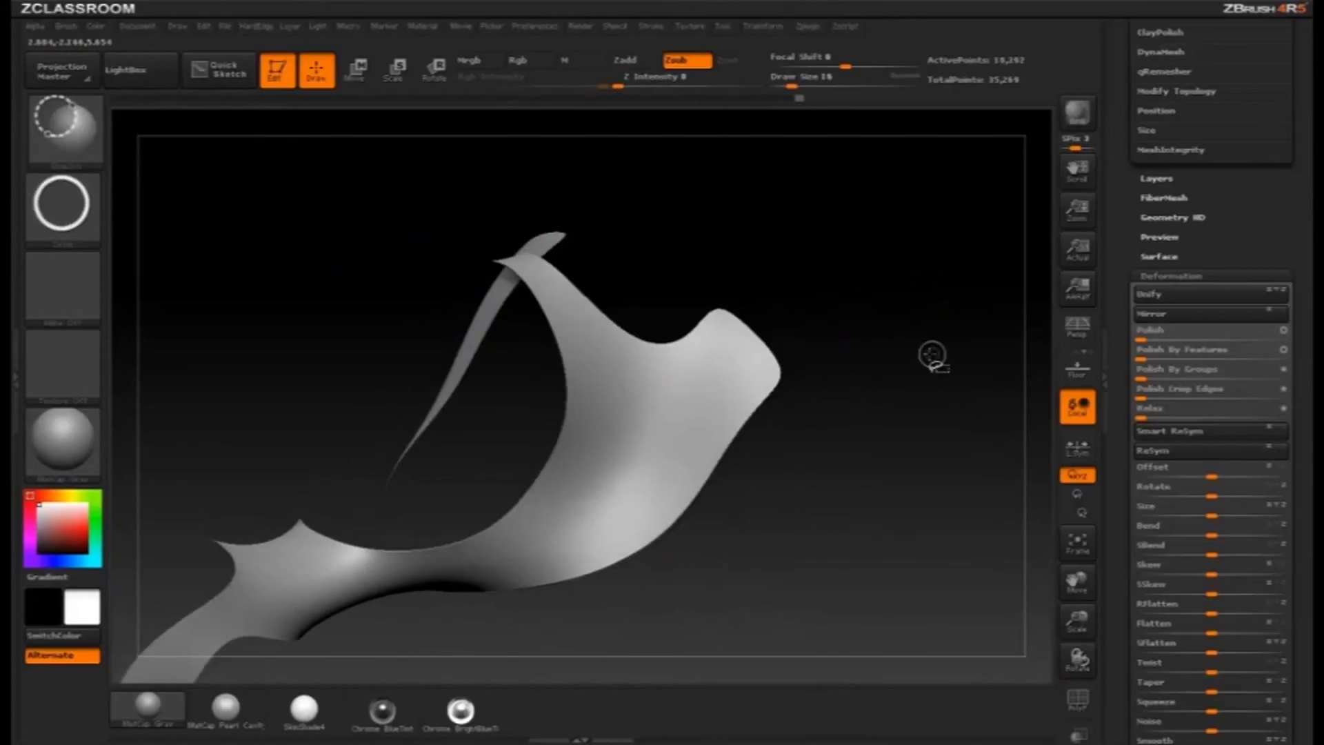
left_click(939, 323, "ctrl+shift")
left_click_drag(949, 255, 927, 291, "alt")
left_click(862, 369, "ctrl+shift")
key("ctrl+shift")
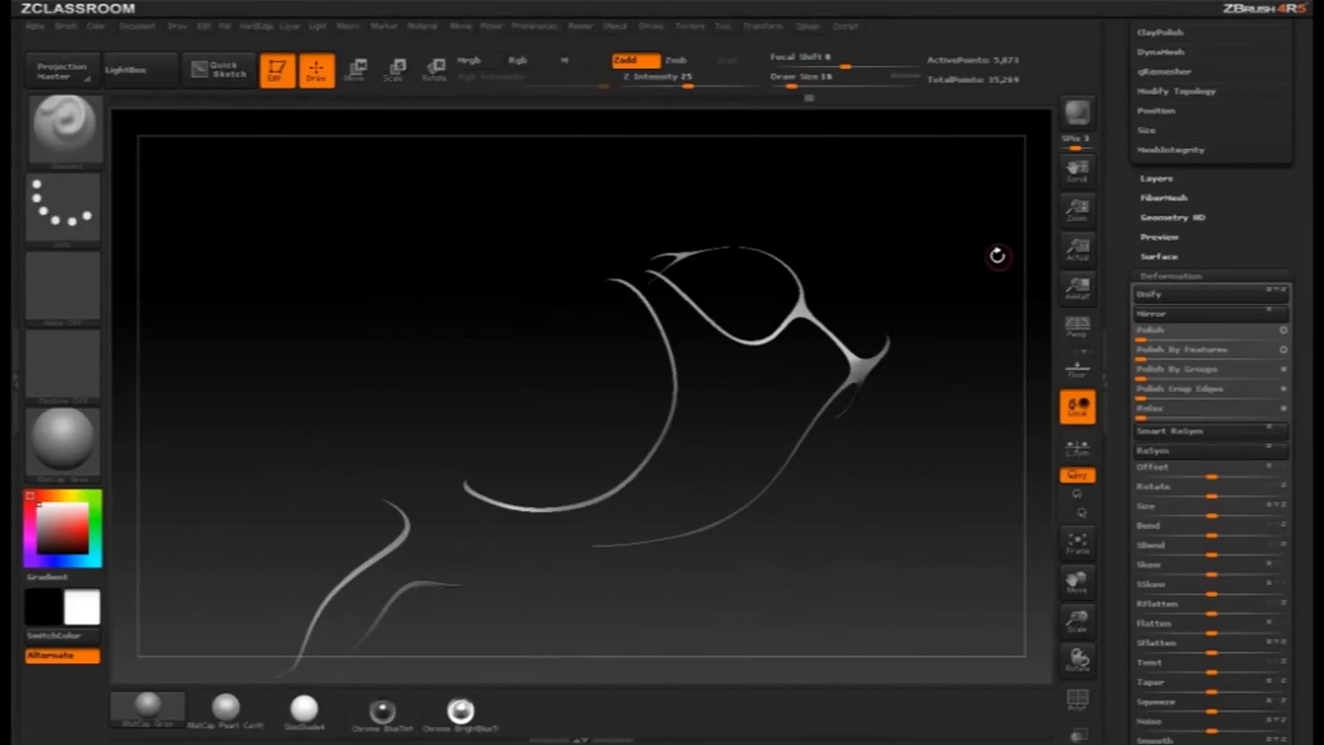
left_click(62, 127, "ctrl+shift")
left_click(140, 152)
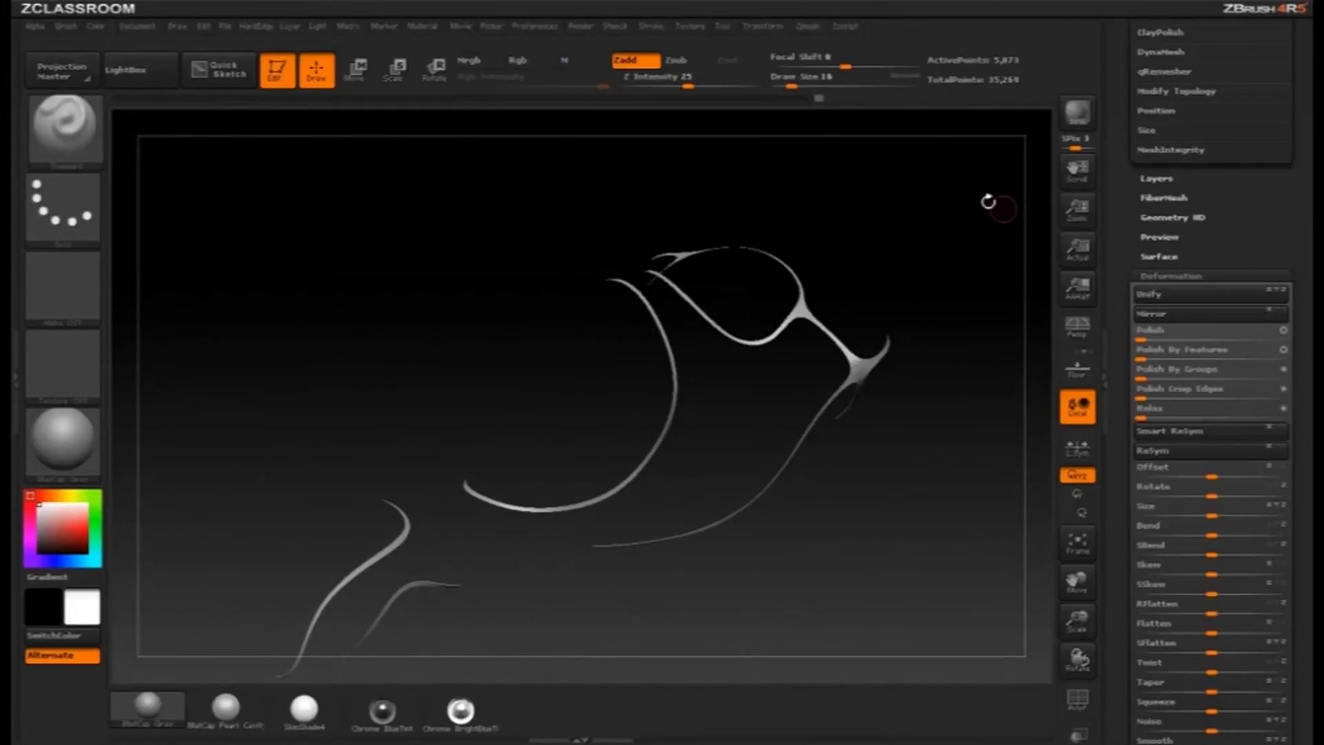
left_click_drag(896, 181, 965, 262, "ctrl+shift")
Step: Examine the separated body panels and the gaps between them from the side, back and underside
left_click_drag(929, 218, 790, 242)
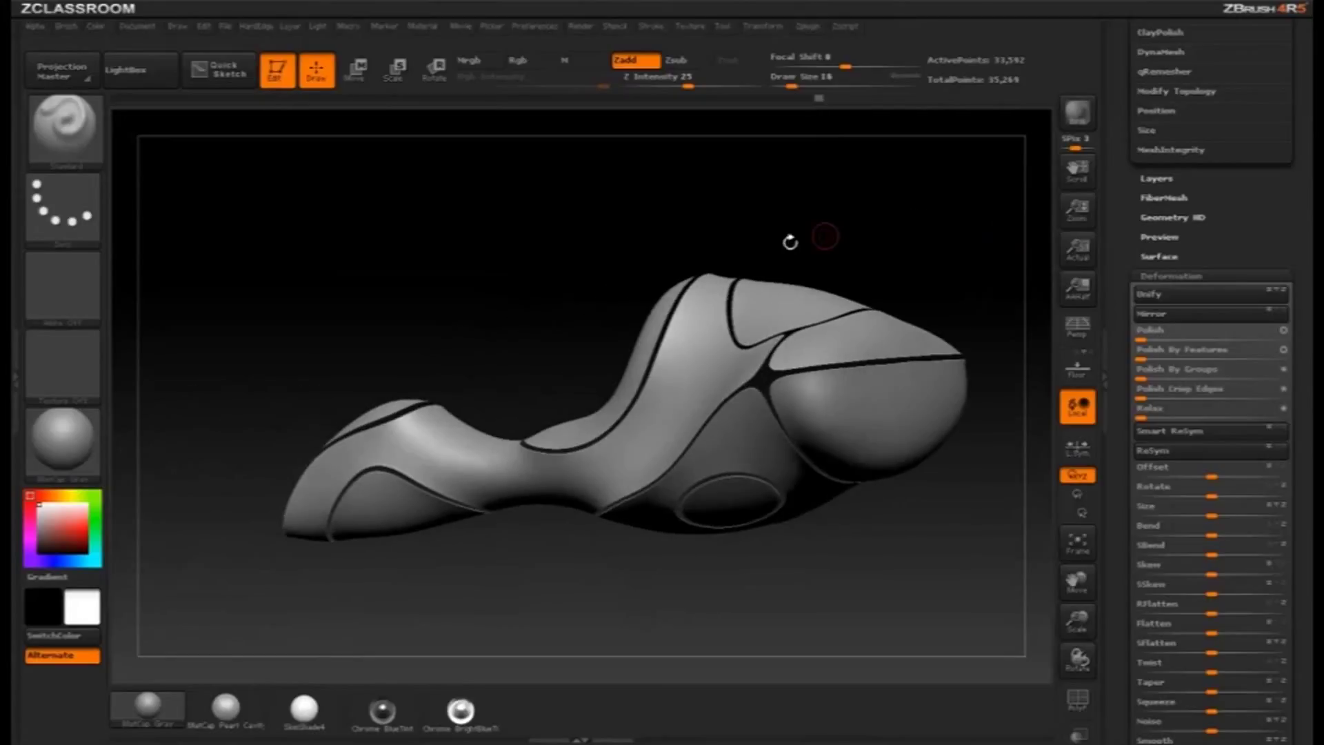
left_click_drag(889, 211, 849, 289)
left_click_drag(840, 414, 942, 353)
left_click_drag(794, 172, 731, 230)
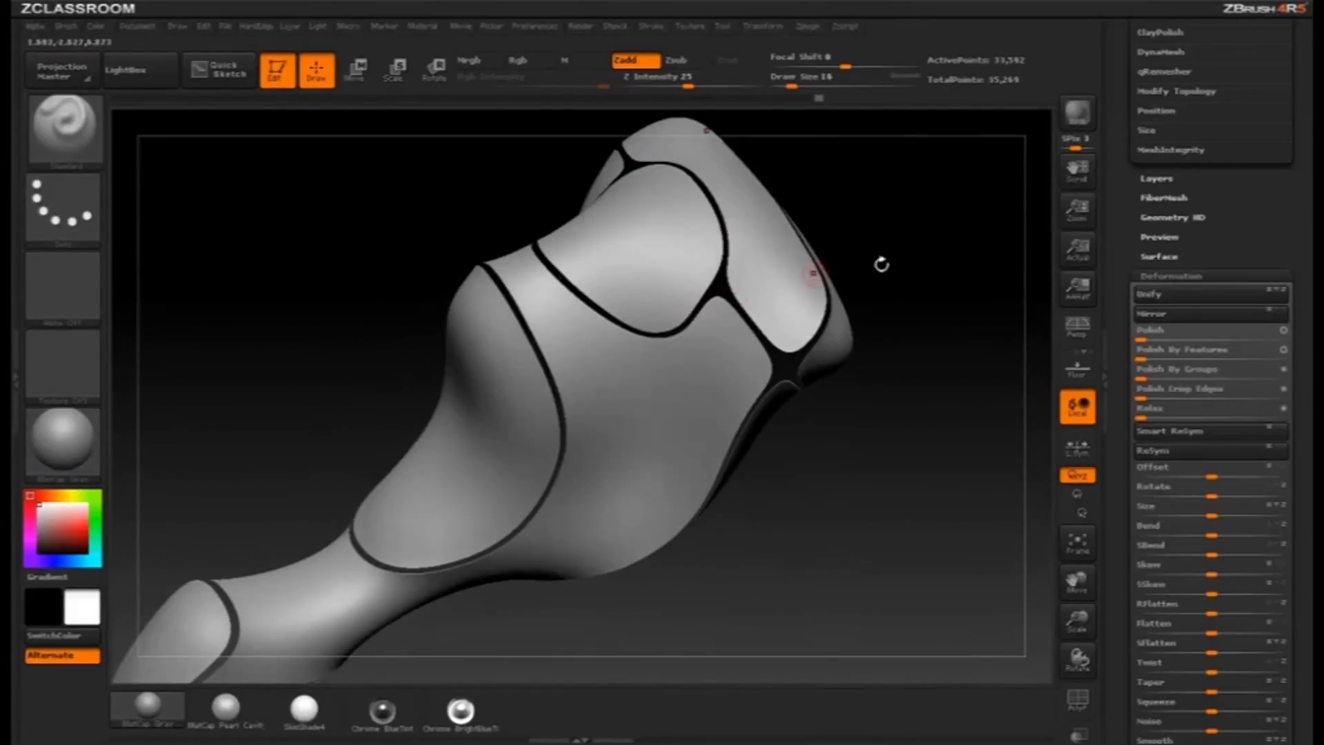
left_click_drag(881, 264, 887, 229)
left_click_drag(879, 297, 910, 202)
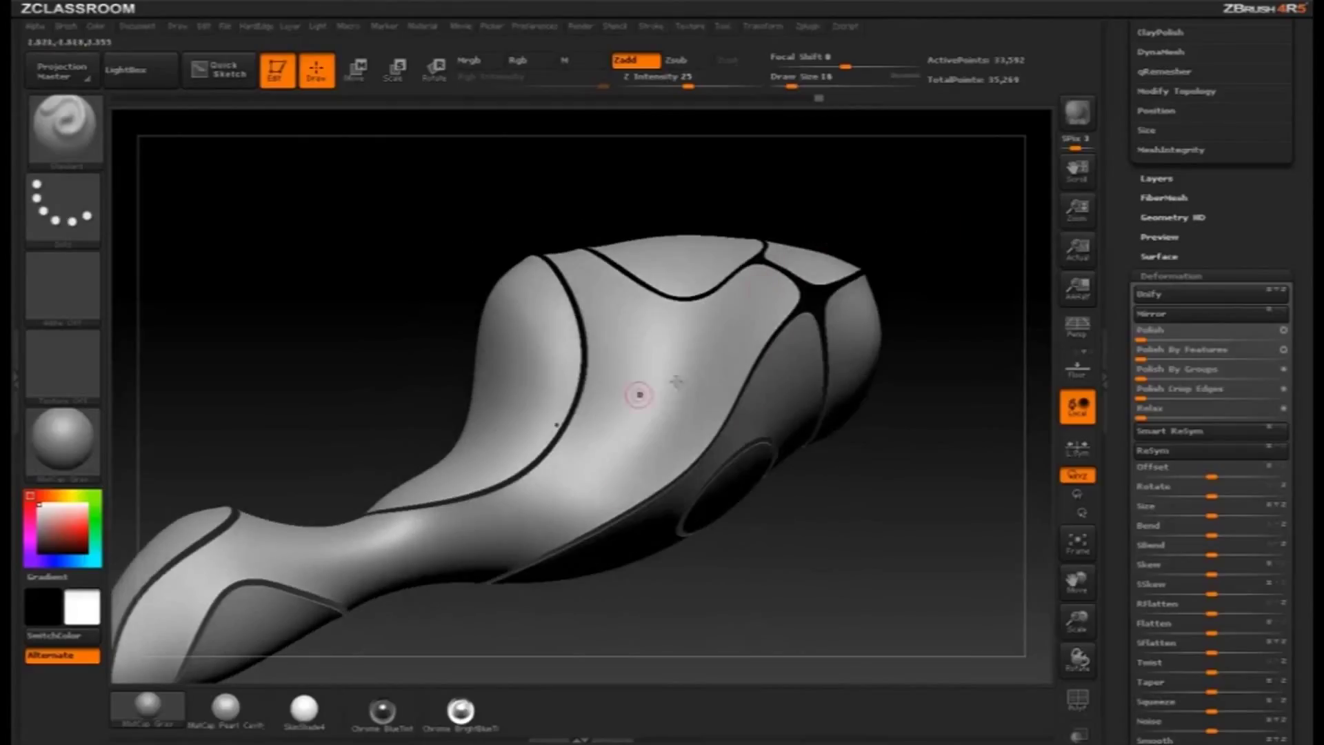
left_click_drag(907, 331, 886, 238)
left_click_drag(952, 386, 889, 255)
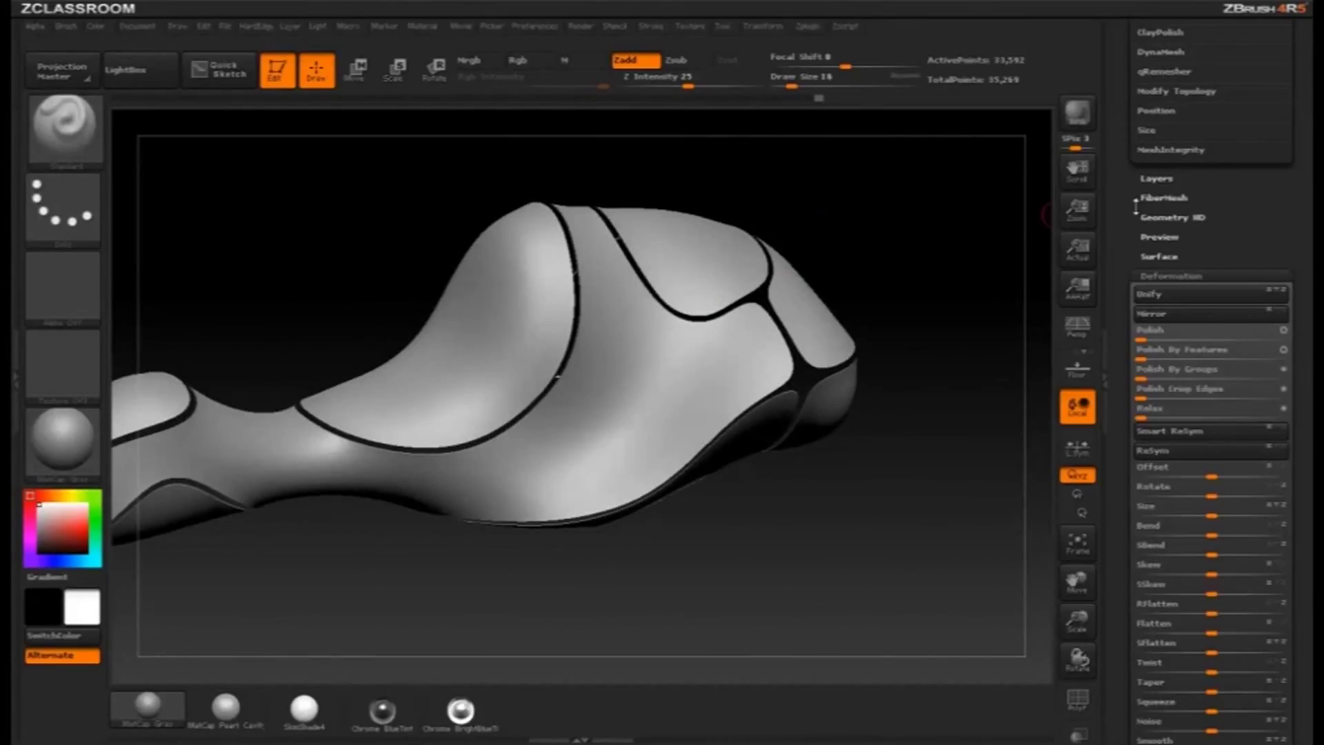
Step: Open the subtool's Split options to review the commands for separating the hidden border loops
mouse_move(1134, 218)
left_mouse_down()
mouse_move(1129, 373)
mouse_move(1147, 402)
left_mouse_up()
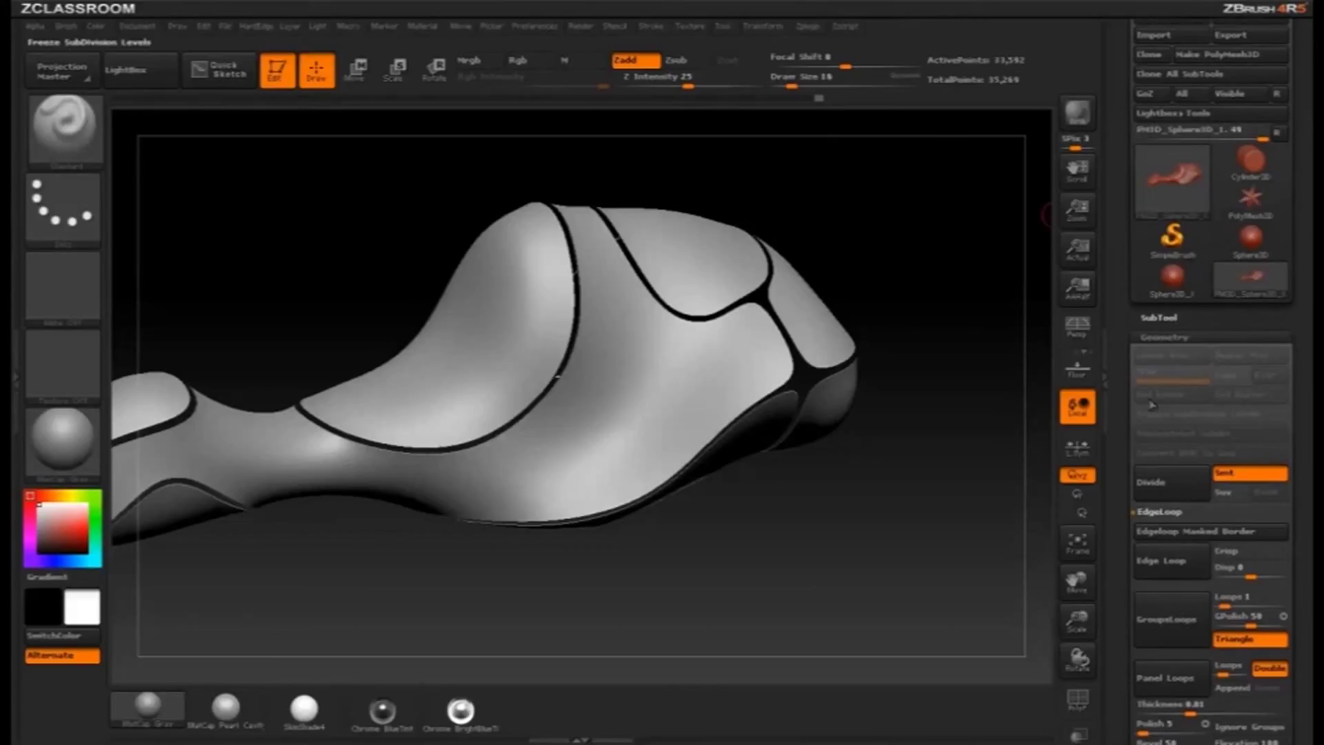
left_click(1159, 316)
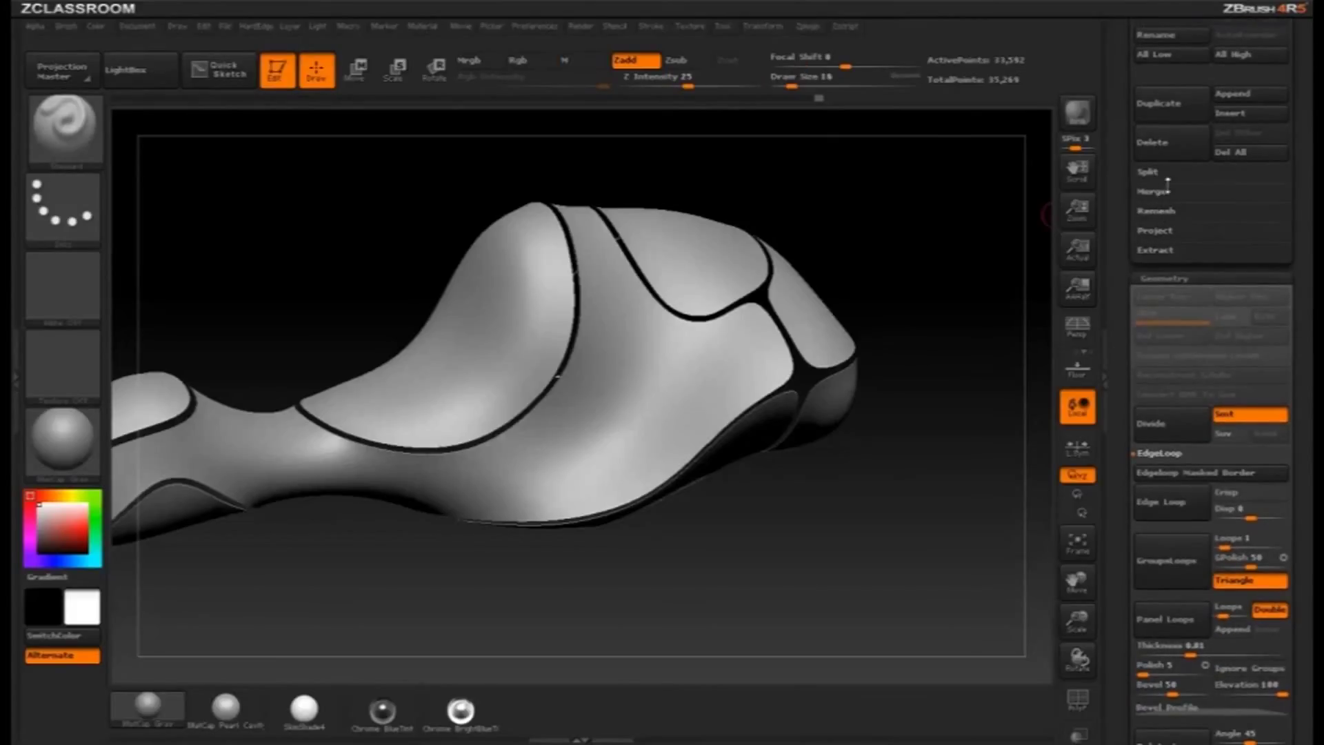
left_click(1165, 176)
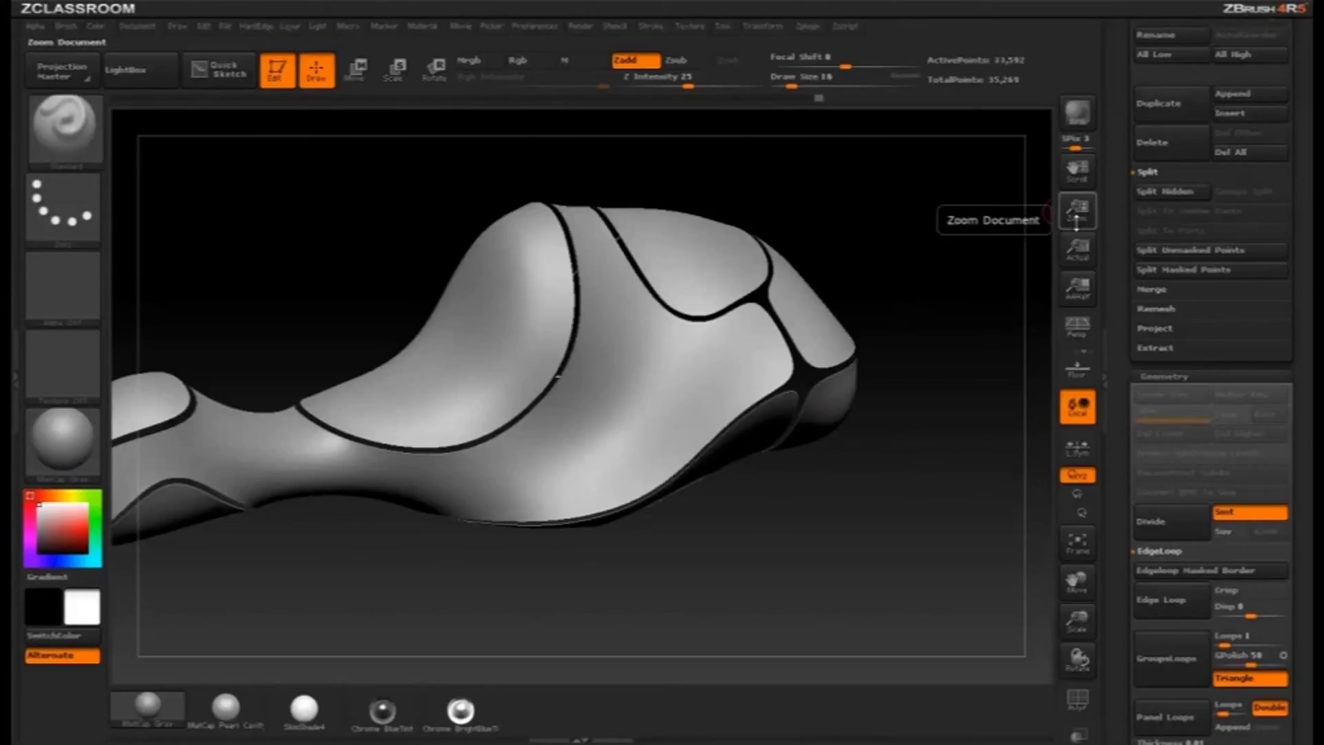
left_click_drag(986, 163, 991, 212, "alt")
left_click_drag(1124, 183, 1124, 200)
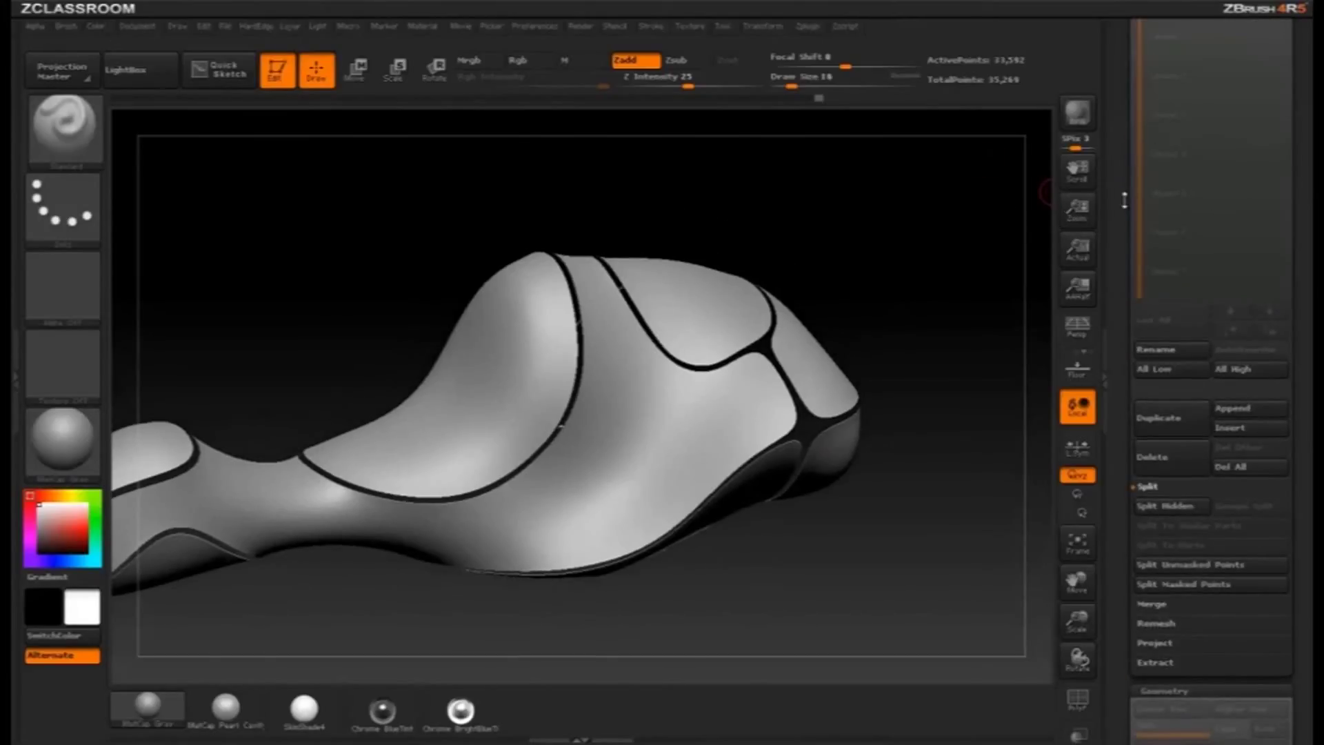
scroll(1124, 200, "down", 5)
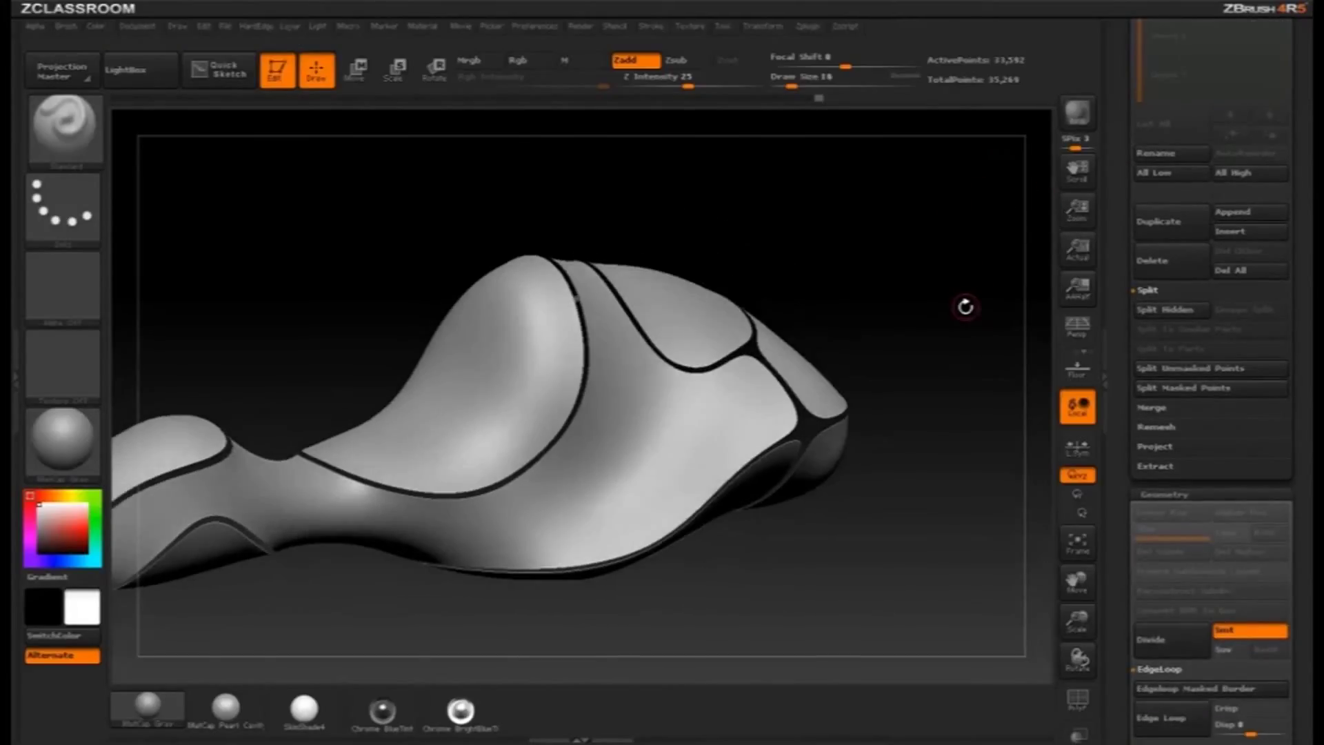
Step: Show the whole body, step back in the undo history to before the GroupsLoops operation, and turn the polygroup wireframe on
left_click_drag(964, 304, 958, 311, "ctrl+shift")
left_click_drag(810, 96, 790, 97)
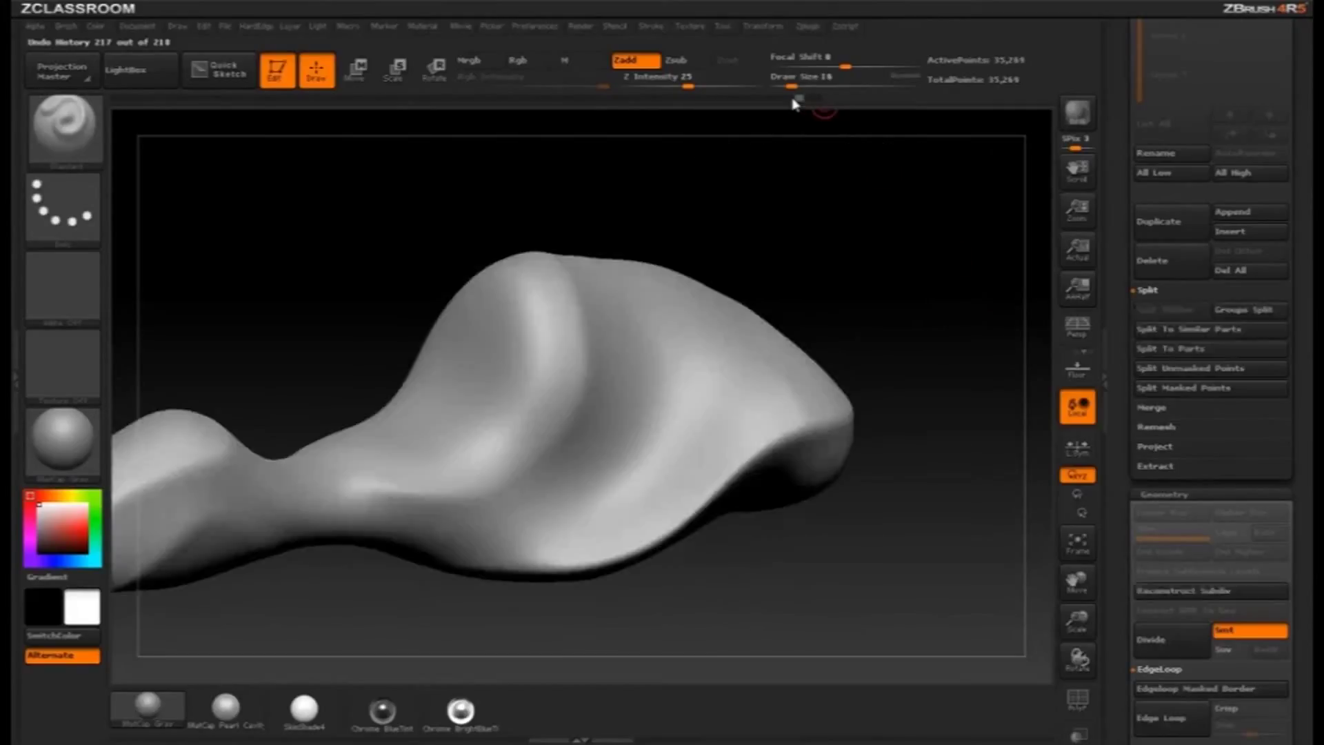
left_click(1078, 698)
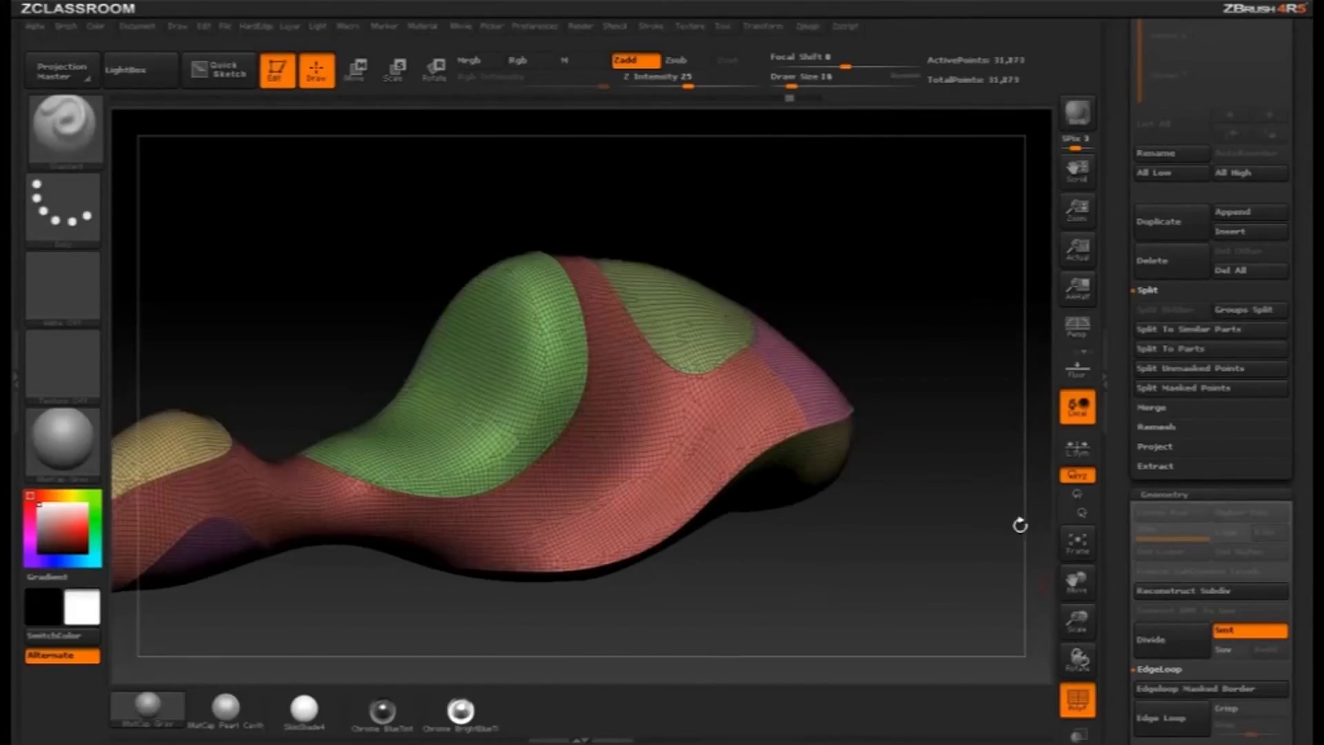
left_click_drag(1019, 526, 1011, 248)
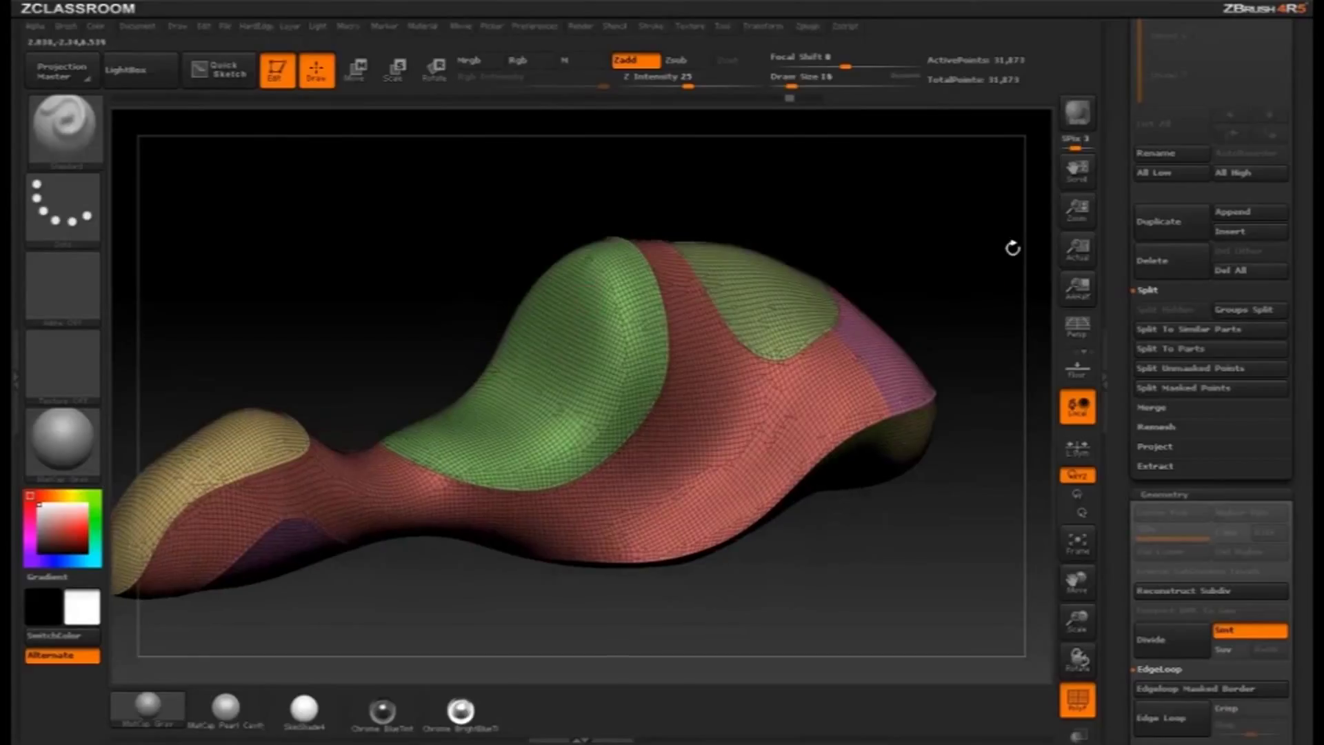